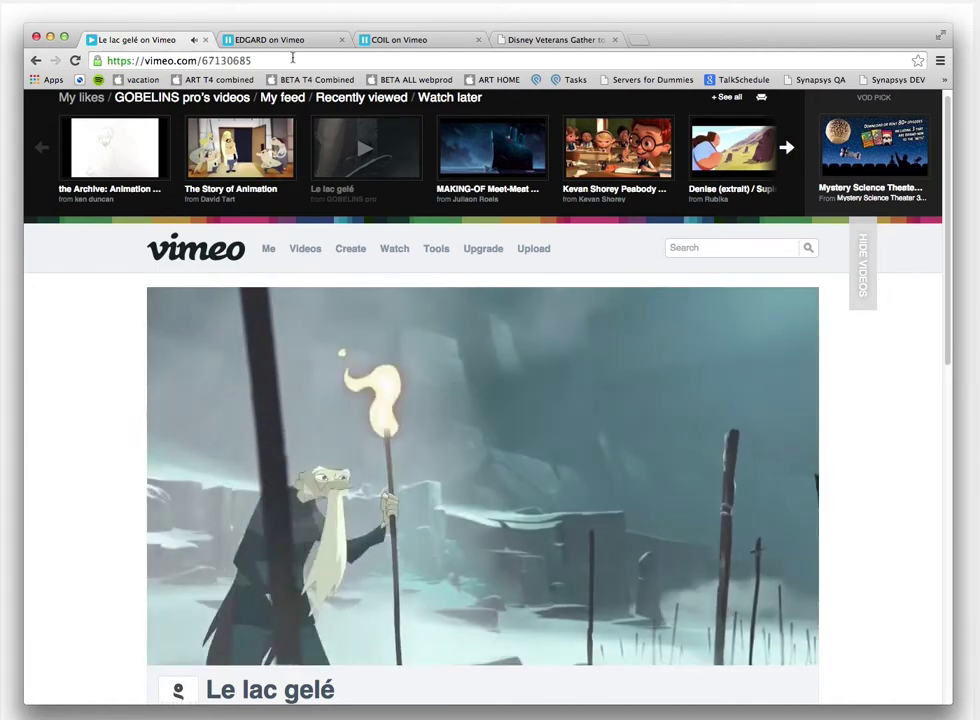
Play the EDGARD and COIL animated shorts on Vimeo
click(287, 39)
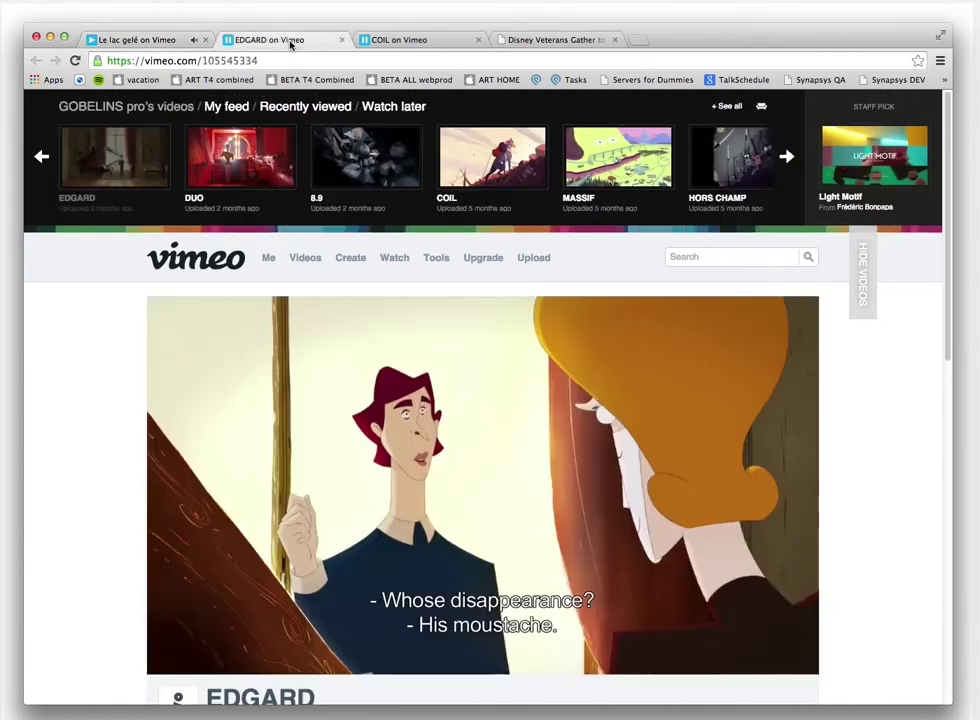
click(177, 655)
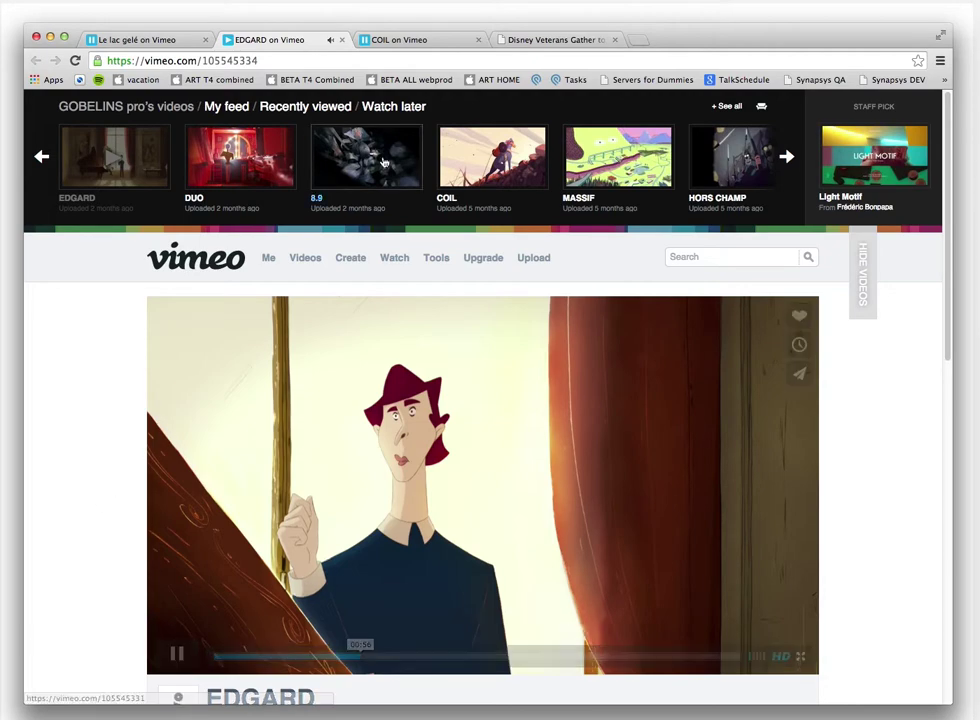
click(408, 42)
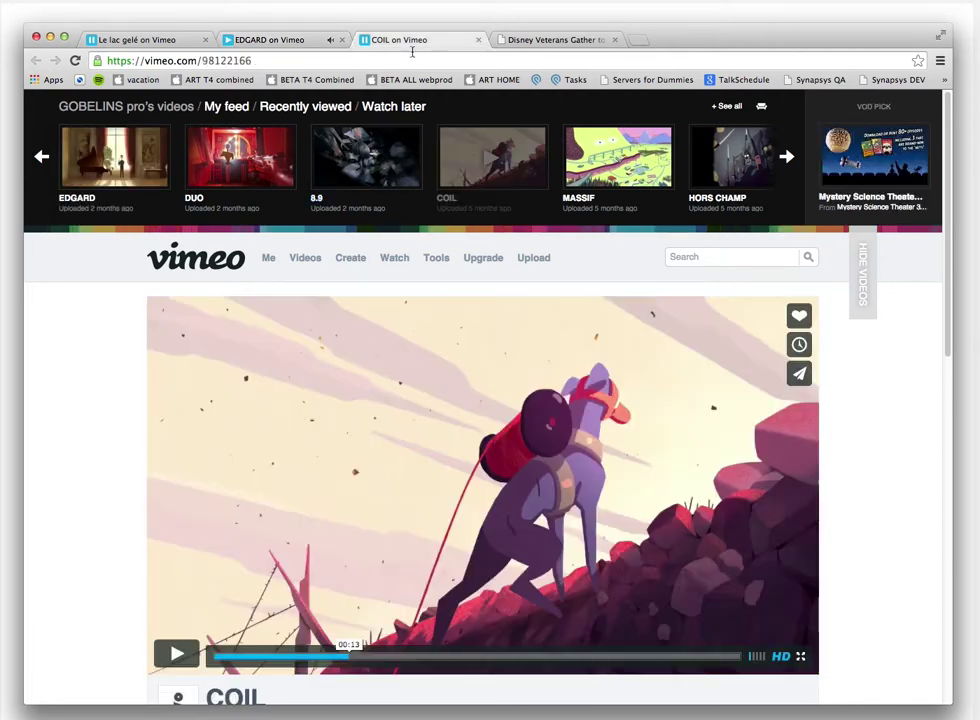
click(176, 653)
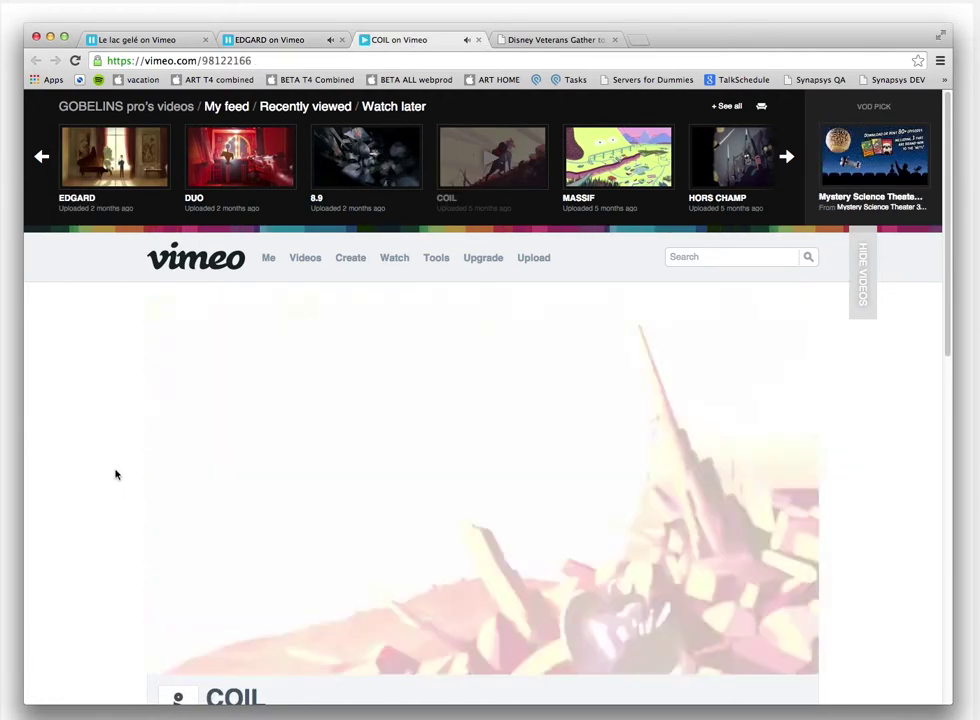
Examine the Rotoscopers article about Disney veterans saving 2D animation with 'Hullabaloo'
key(ctrl+Tab)
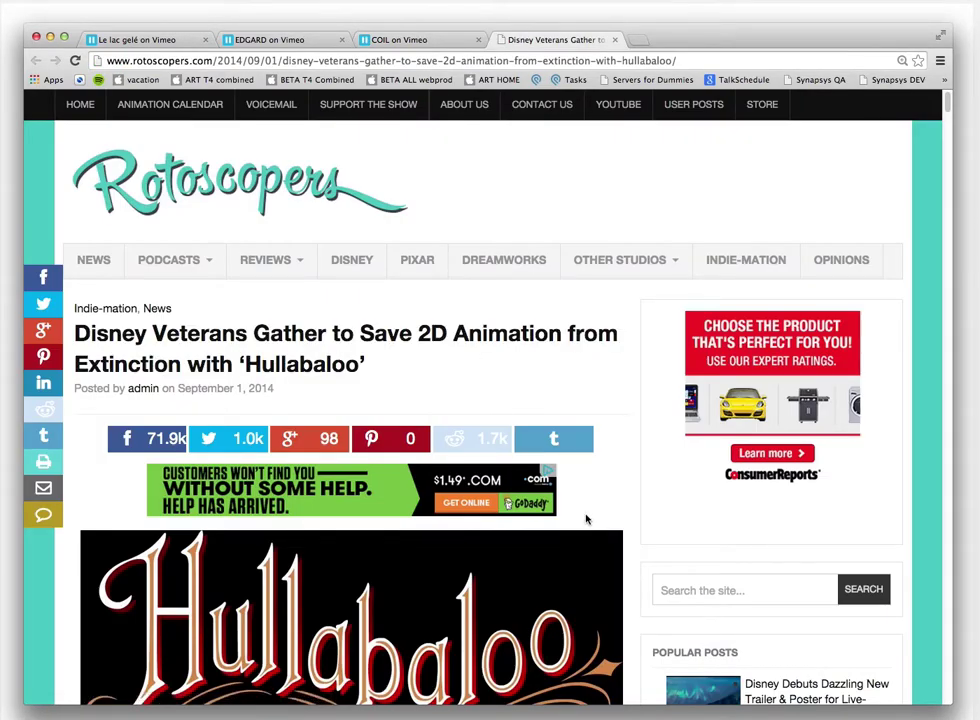
scroll(588, 517, down, 5)
scroll(585, 517, down, 5)
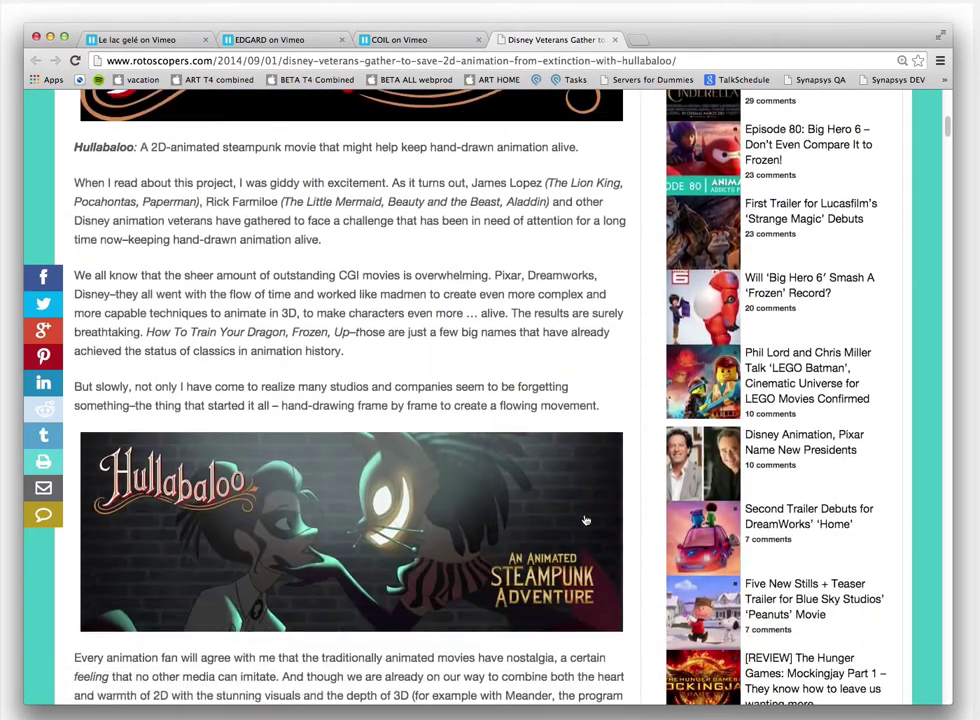
scroll(584, 520, down, 5)
scroll(578, 520, down, 5)
scroll(578, 525, down, 5)
scroll(578, 525, down, 6)
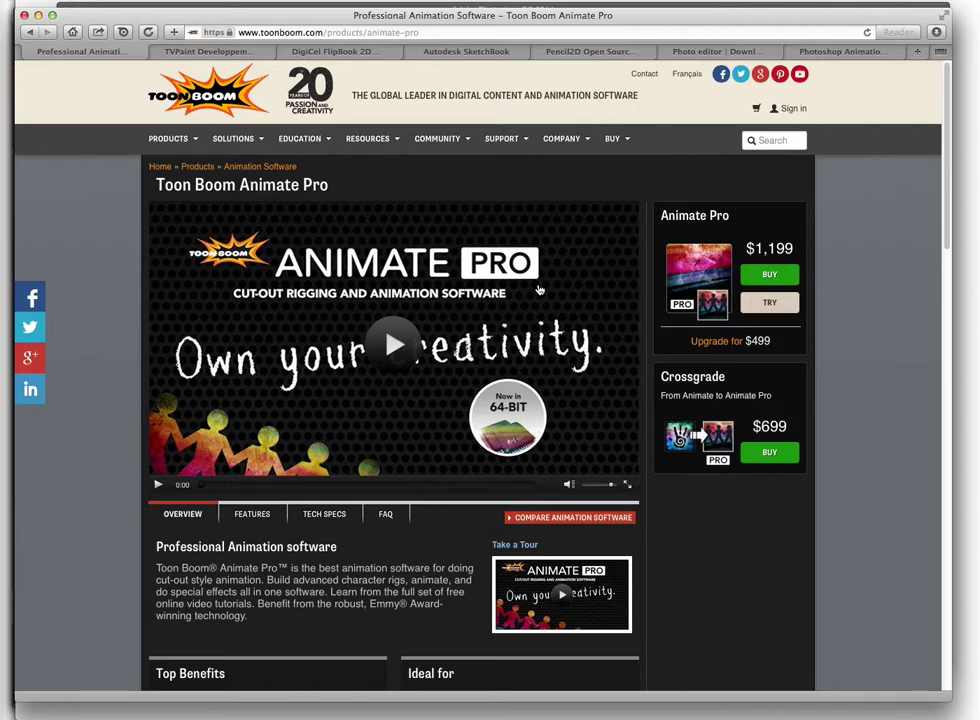
Switch to Toon Boom Animate Pro and set up the Brush tool with the Brush 1 preset
key(super+Tab)
click(309, 330)
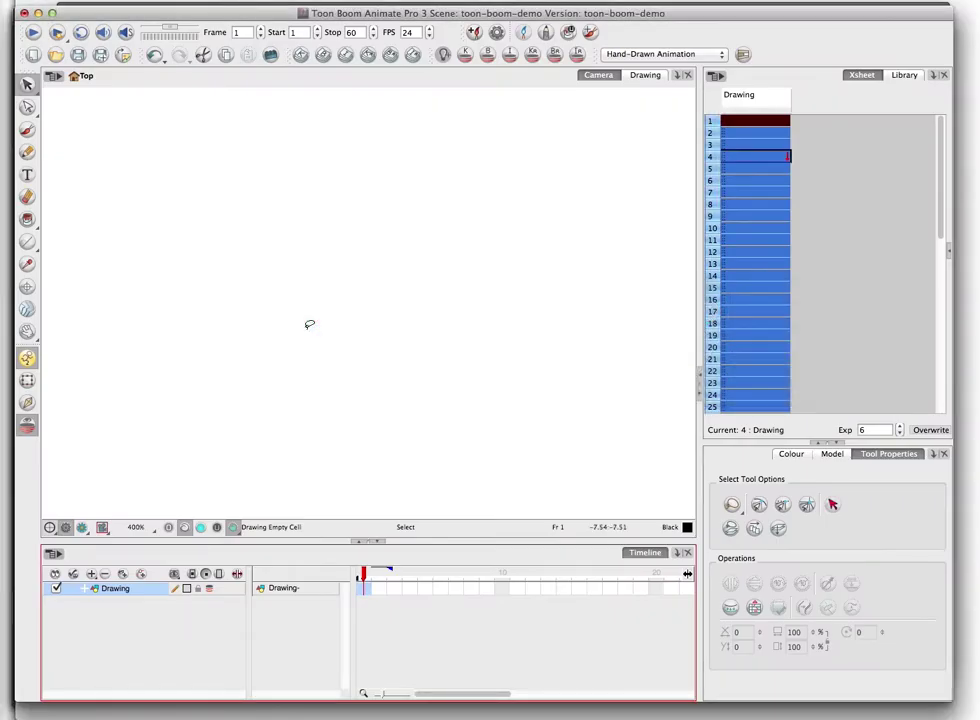
click(33, 126)
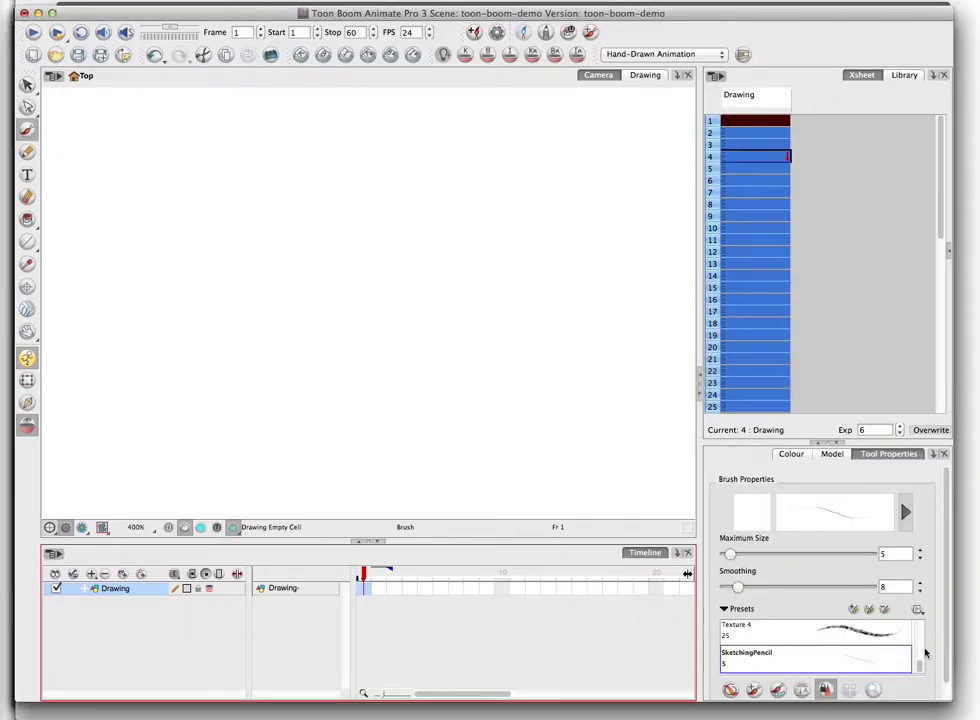
drag(919, 662, 916, 617)
click(848, 633)
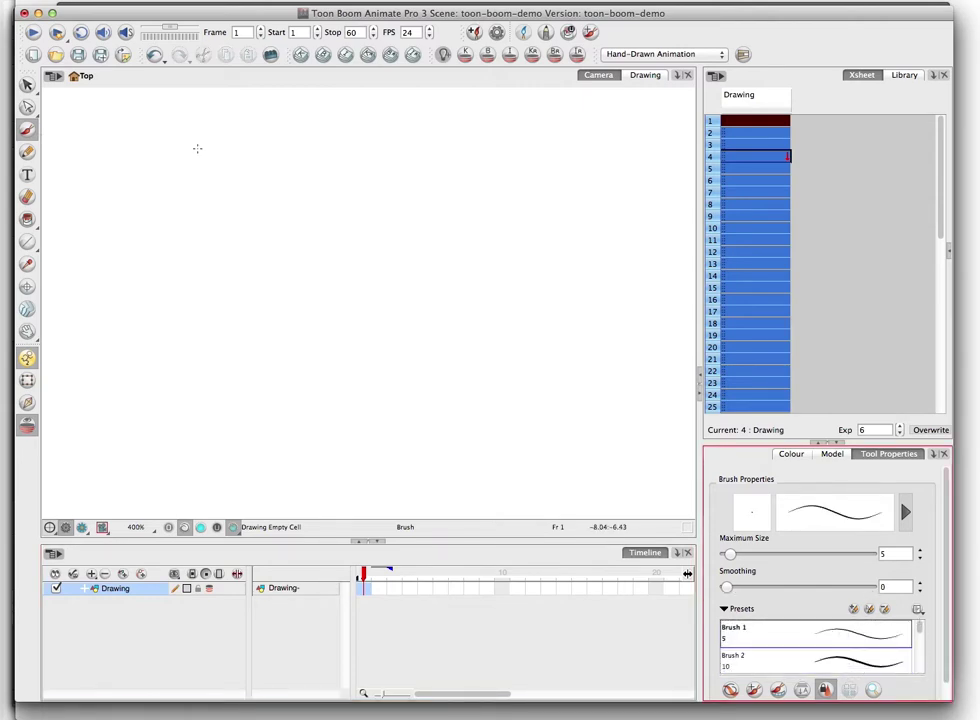
Draw a black circle with two diagonal strokes through it and a third long stroke below
mouse_move(171, 161)
mouse_down()
mouse_move(184, 258)
mouse_move(165, 250)
mouse_up()
drag(98, 266, 336, 145)
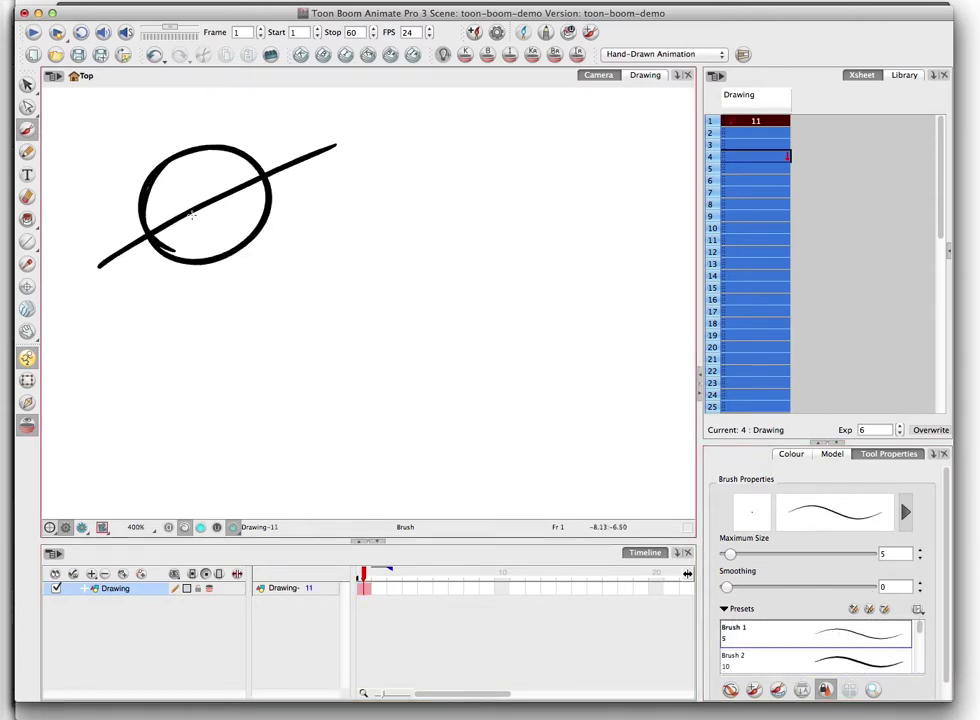
drag(148, 254, 392, 155)
drag(147, 340, 471, 178)
Hatch long diagonal strokes and rows of steep, slightly curved strokes below and beside the circle
key(alt+z)
alt+click(297, 331)
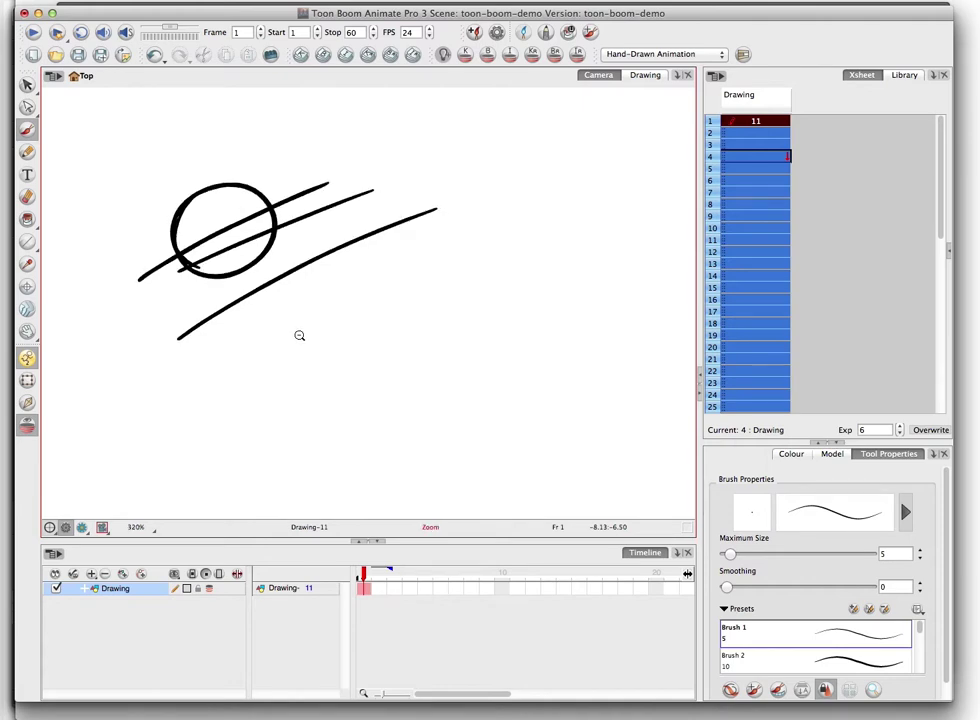
alt+click(322, 324)
drag(345, 312, 315, 256)
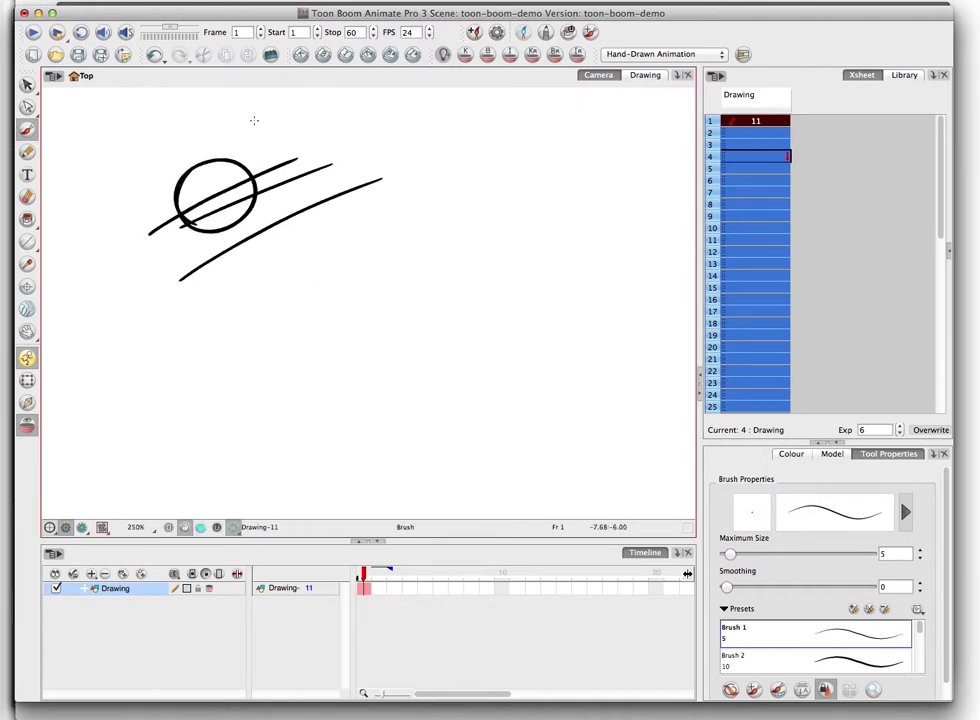
drag(103, 348, 436, 185)
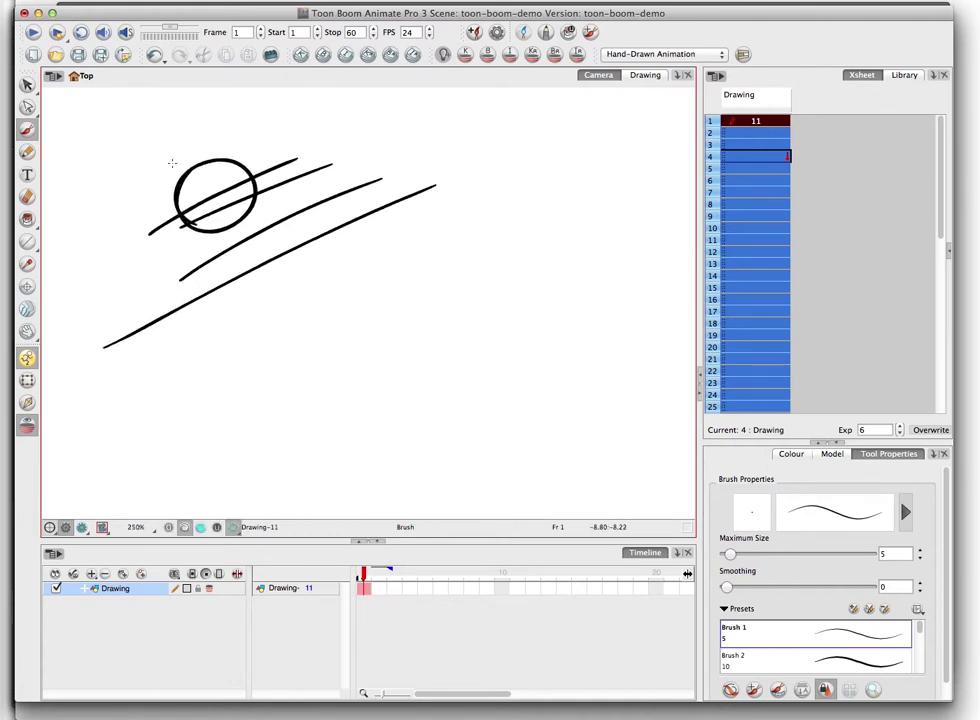
mouse_move(172, 256)
mouse_down()
mouse_move(147, 374)
mouse_move(150, 436)
mouse_up()
mouse_move(189, 247)
mouse_down()
mouse_move(163, 440)
mouse_move(182, 471)
mouse_up()
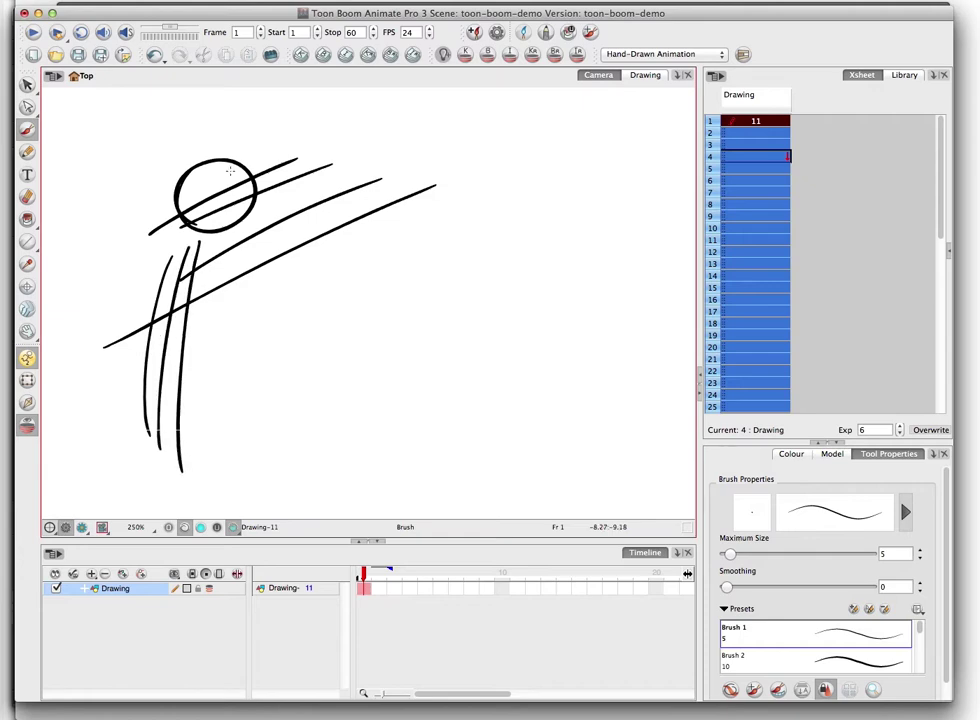
drag(269, 164, 198, 413)
drag(254, 216, 212, 400)
drag(278, 198, 223, 401)
drag(301, 177, 239, 395)
mouse_move(85, 369)
mouse_down()
mouse_move(430, 226)
mouse_move(376, 260)
mouse_up()
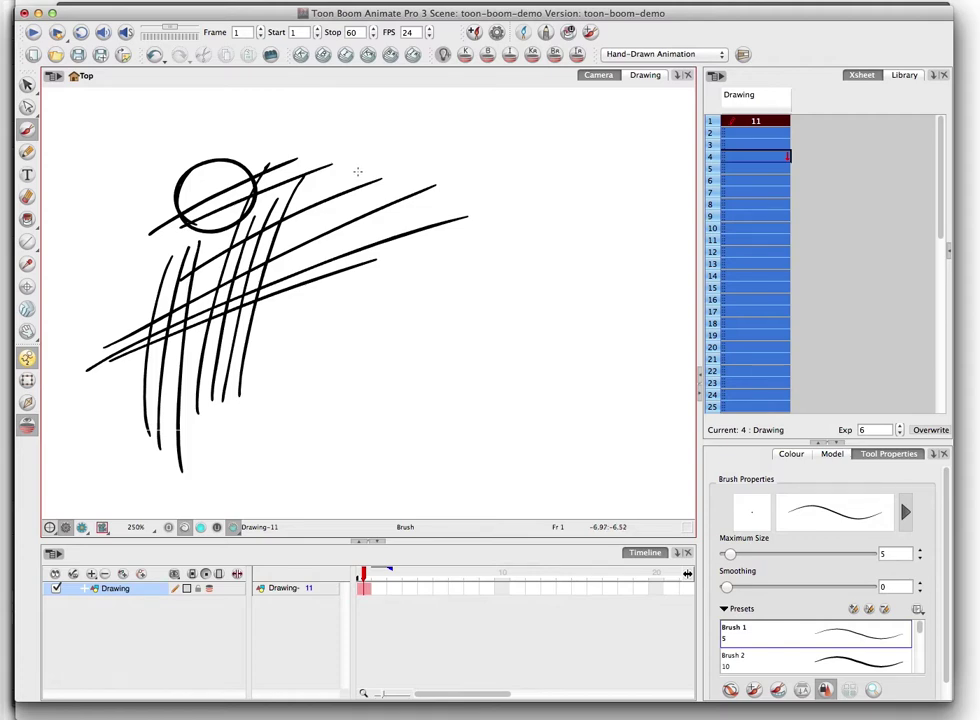
drag(352, 140, 255, 357)
drag(373, 131, 255, 380)
drag(388, 150, 260, 393)
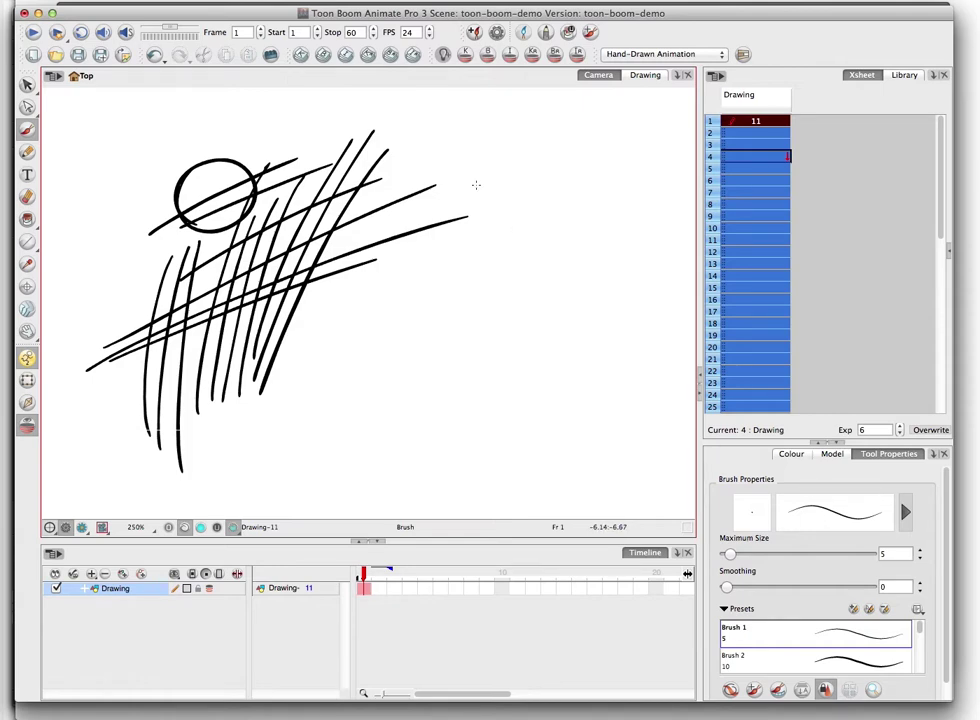
Draw a second circle beyond the hatching, with curved vertical and horizontal guide lines through it
mouse_move(555, 137)
mouse_down()
mouse_move(560, 192)
mouse_move(565, 182)
mouse_up()
drag(515, 112, 477, 240)
drag(425, 157, 578, 165)
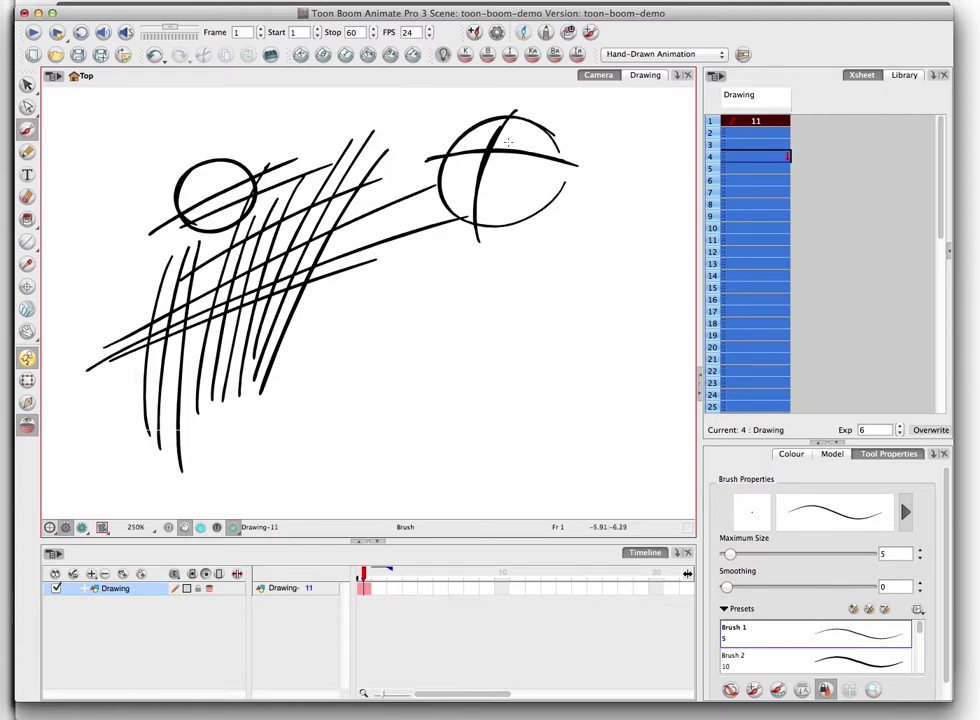
Add more diagonal and steep hatch strokes between the existing hatching and the second circle
mouse_move(328, 264)
mouse_down()
mouse_move(530, 172)
mouse_move(534, 181)
mouse_up()
drag(428, 141, 362, 305)
drag(444, 133, 379, 308)
Sketch a head below the second circle with guide lines, jaw, neck, eyes, nose and mouth
mouse_move(436, 228)
mouse_down()
mouse_move(460, 221)
mouse_move(426, 336)
mouse_up()
drag(376, 267, 510, 254)
drag(432, 216, 420, 339)
drag(381, 256, 389, 351)
mouse_move(382, 348)
mouse_down()
mouse_move(468, 352)
mouse_move(450, 348)
mouse_up()
drag(488, 262, 456, 340)
drag(495, 288, 466, 338)
mouse_move(418, 262)
mouse_down()
mouse_move(413, 303)
mouse_move(421, 302)
mouse_up()
drag(398, 271, 402, 273)
drag(450, 271, 453, 272)
drag(404, 325, 436, 321)
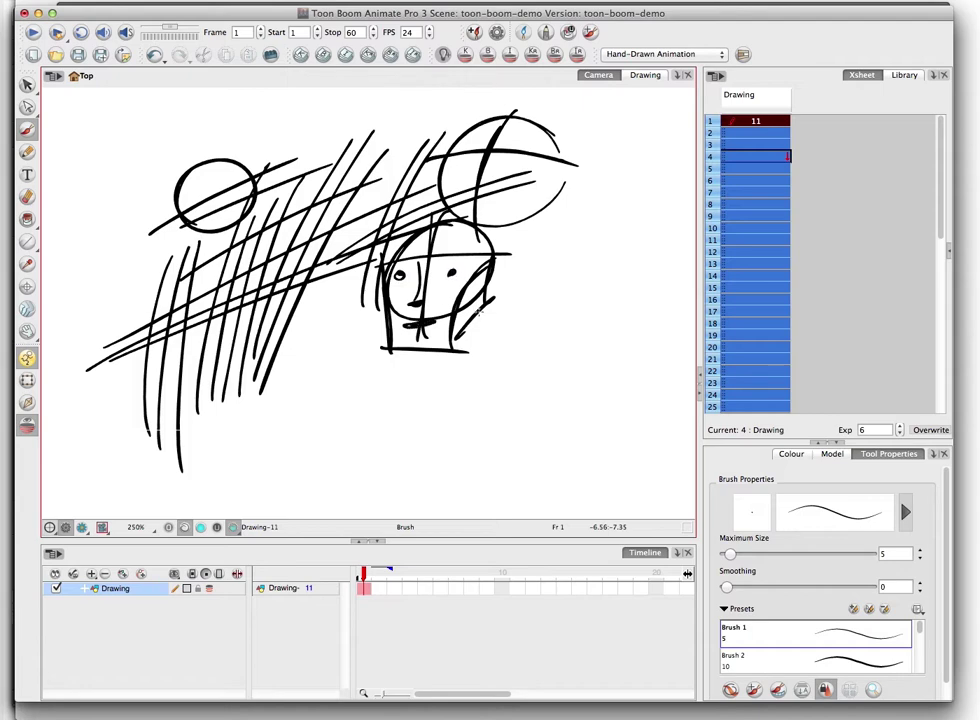
Choose the SketchingPencil brush preset and draw a large light grey circle below the black head
scroll(868, 650, down, 5)
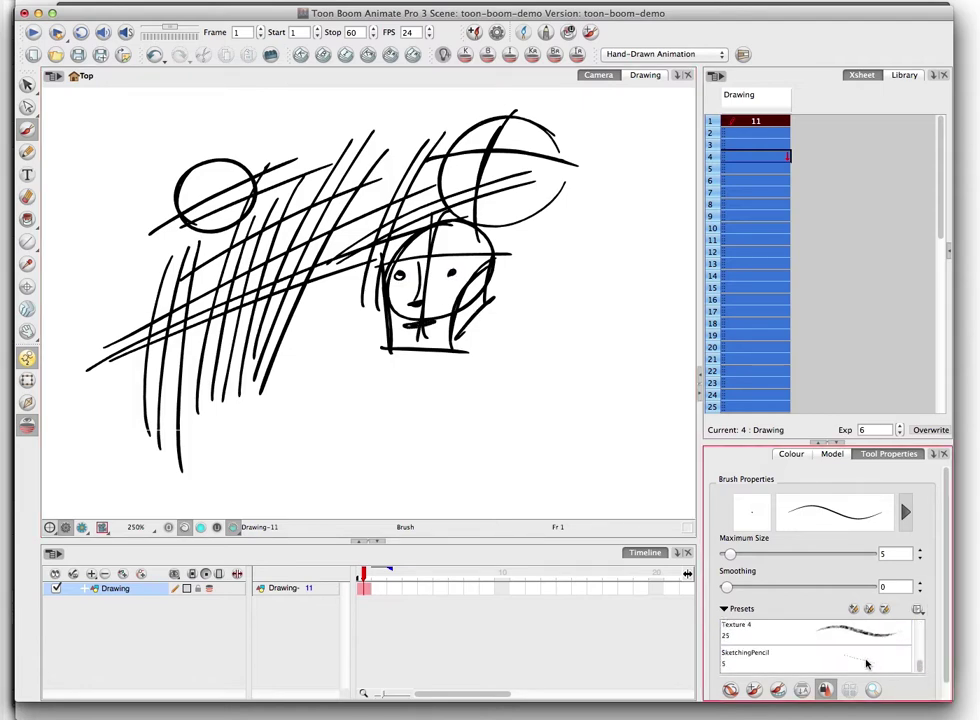
click(868, 663)
mouse_move(378, 340)
mouse_down()
mouse_move(394, 252)
mouse_move(394, 291)
mouse_up()
click(394, 290)
scroll(410, 260, down, 2)
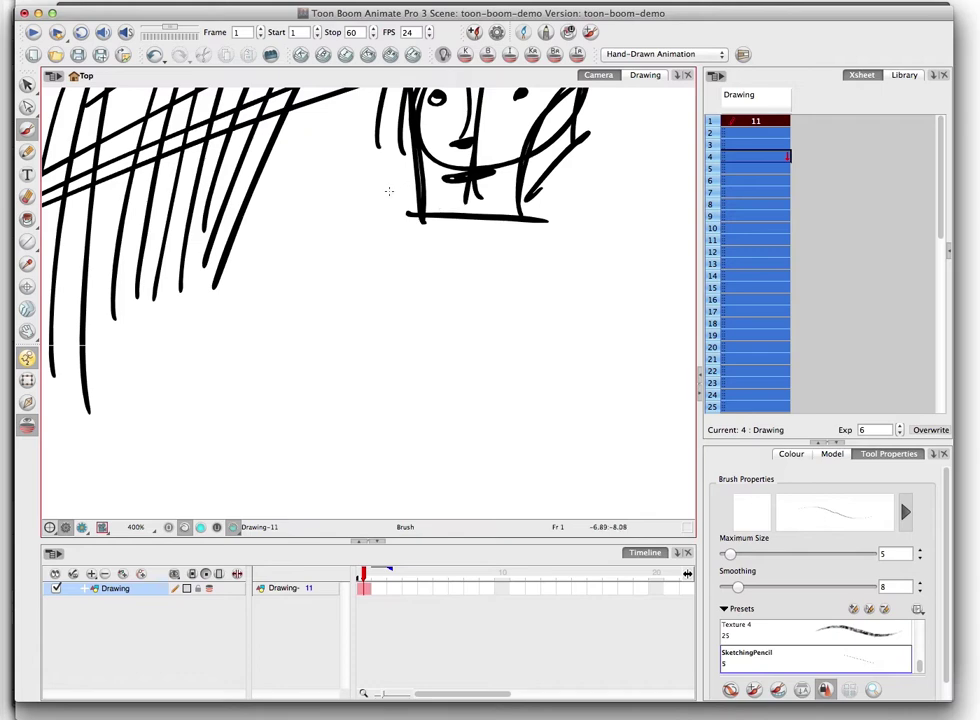
drag(446, 279, 472, 280)
drag(292, 236, 446, 278)
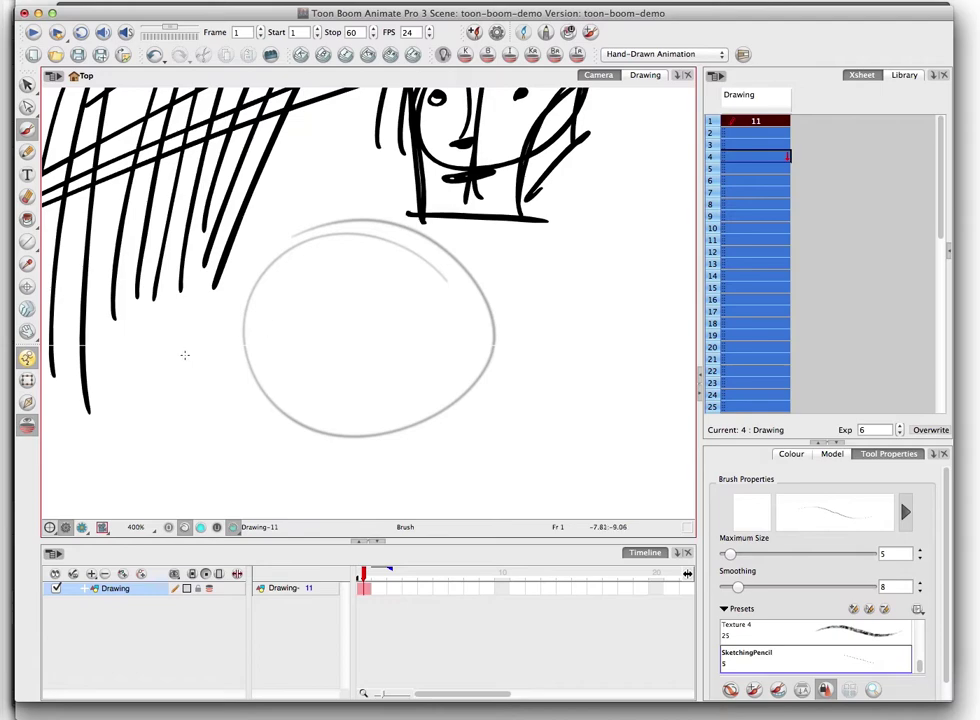
Draw parallel diagonal pencil strokes across the grey circle, ranging from faint to heavy
key(space)
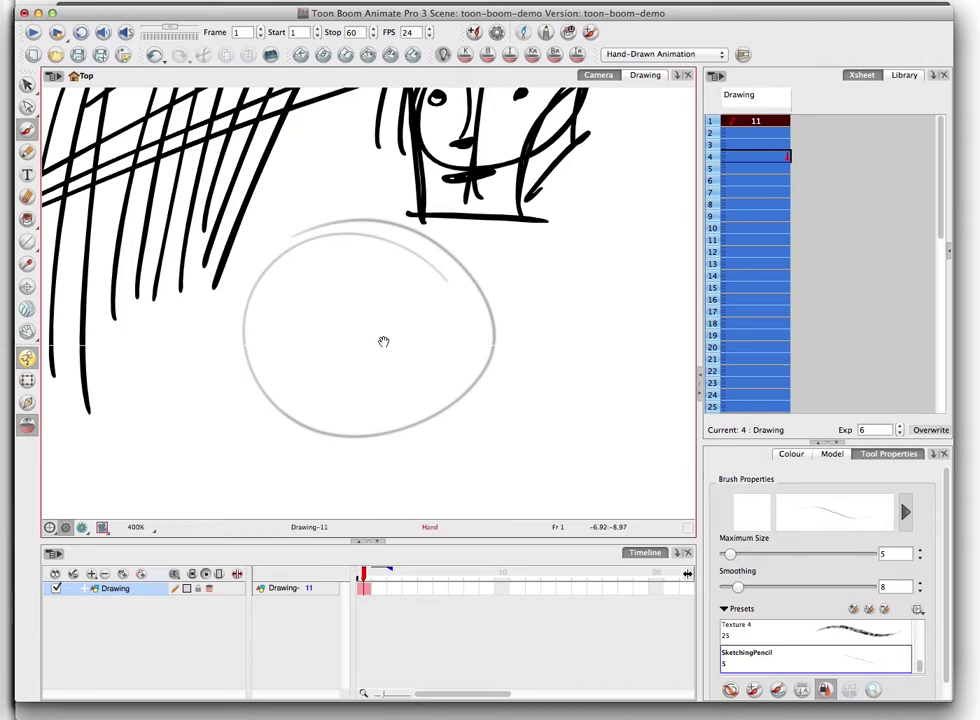
drag(384, 346, 376, 324)
mouse_move(175, 324)
mouse_down()
mouse_move(501, 225)
mouse_move(424, 237)
mouse_up()
drag(202, 297, 430, 234)
mouse_move(172, 306)
mouse_down()
mouse_move(454, 216)
mouse_move(510, 208)
mouse_up()
drag(163, 365, 517, 258)
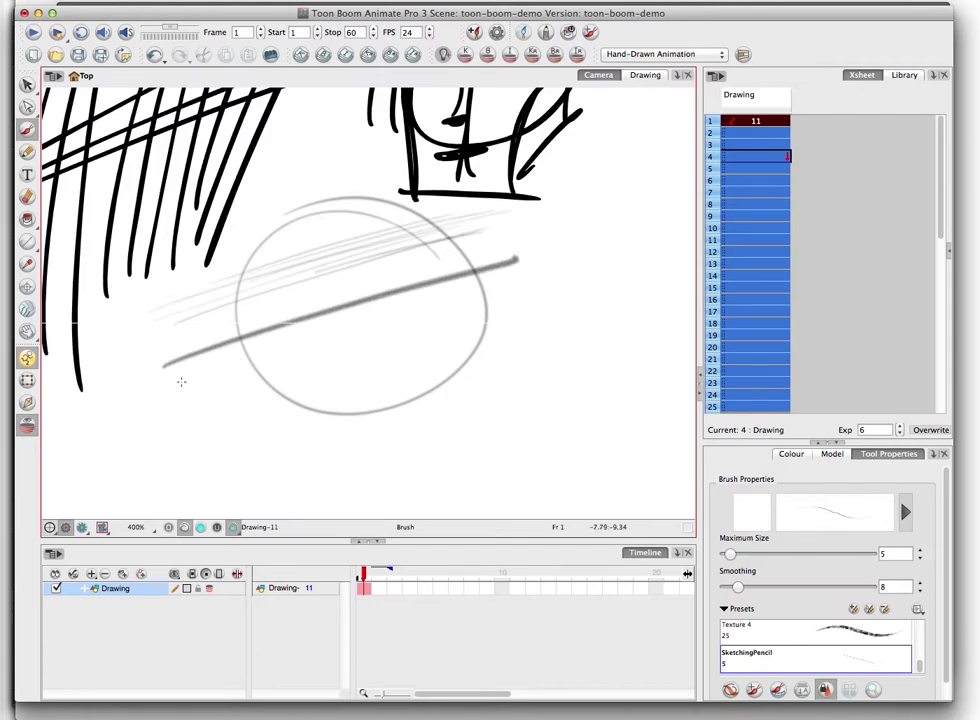
drag(201, 375, 549, 283)
drag(166, 344, 524, 245)
drag(201, 320, 507, 238)
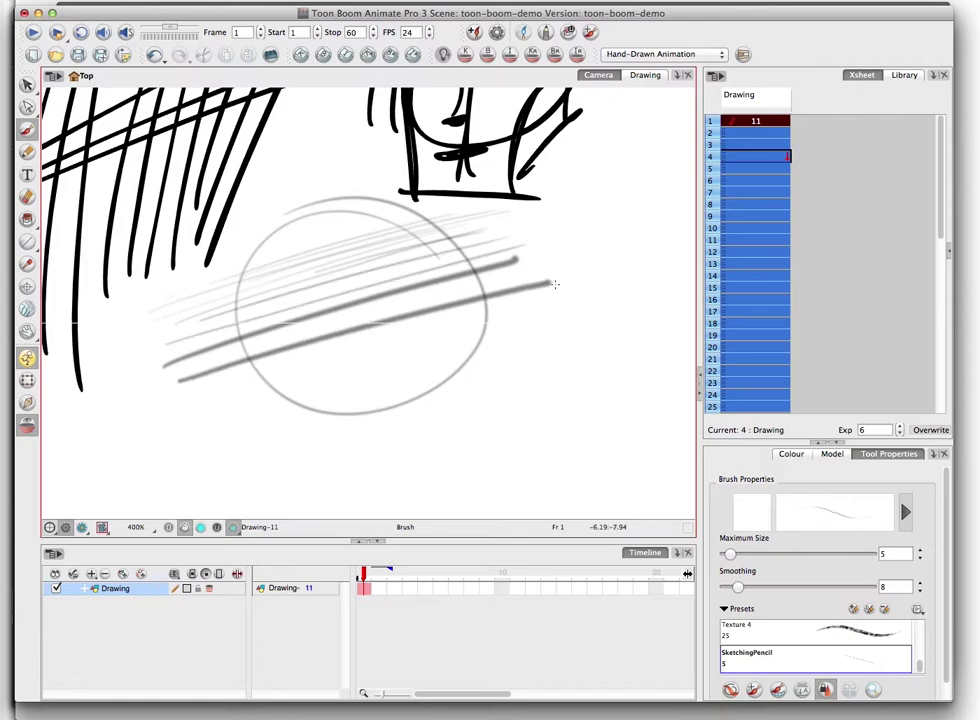
Sketch a smaller pencil head overlapping the grey circle, with curved guide lines, two eyes and a nose
mouse_move(443, 294)
mouse_down()
mouse_move(378, 396)
mouse_move(452, 415)
mouse_up()
drag(468, 280, 431, 429)
drag(356, 346, 546, 368)
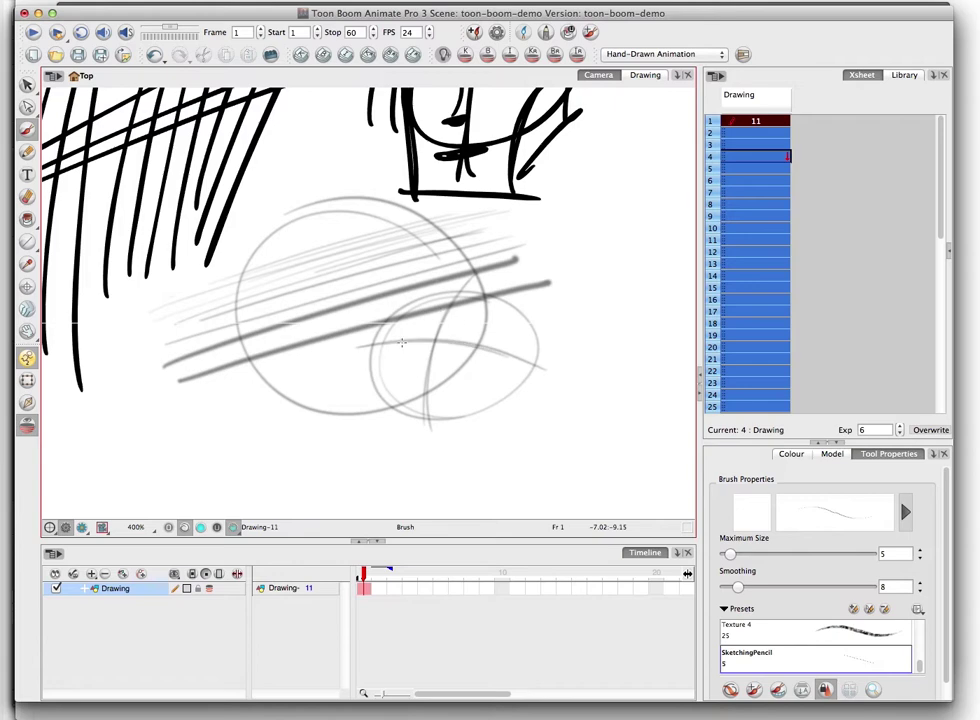
drag(397, 342, 395, 343)
drag(470, 345, 468, 346)
drag(408, 388, 432, 386)
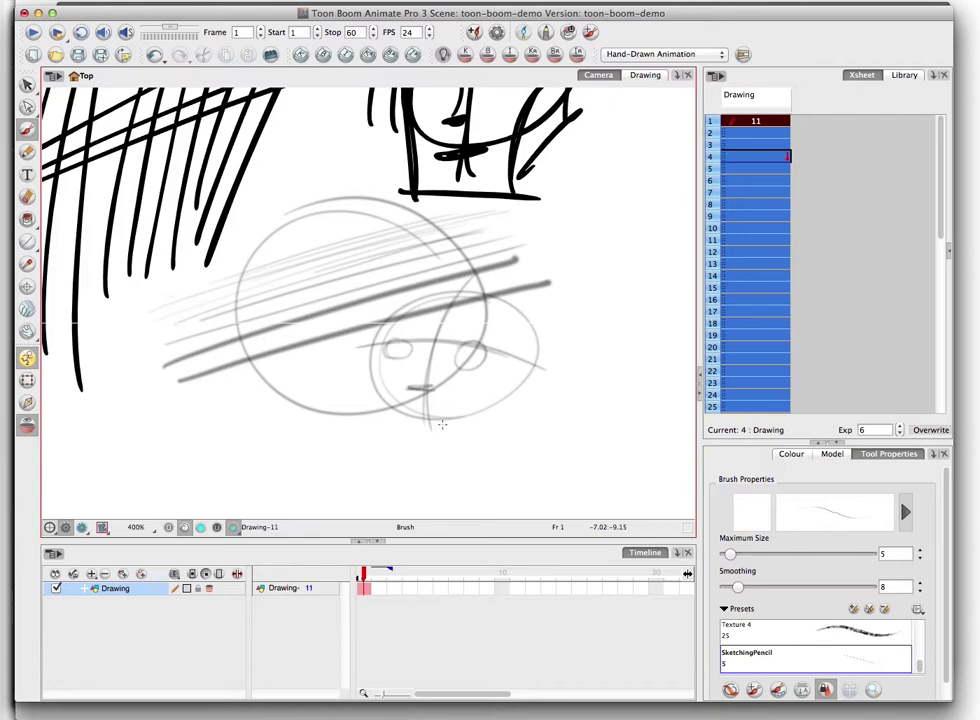
Add the mouth, ear, jaw and neck lines to the pencil head
drag(408, 428, 448, 425)
drag(367, 355, 392, 440)
drag(383, 374, 387, 463)
drag(376, 457, 450, 462)
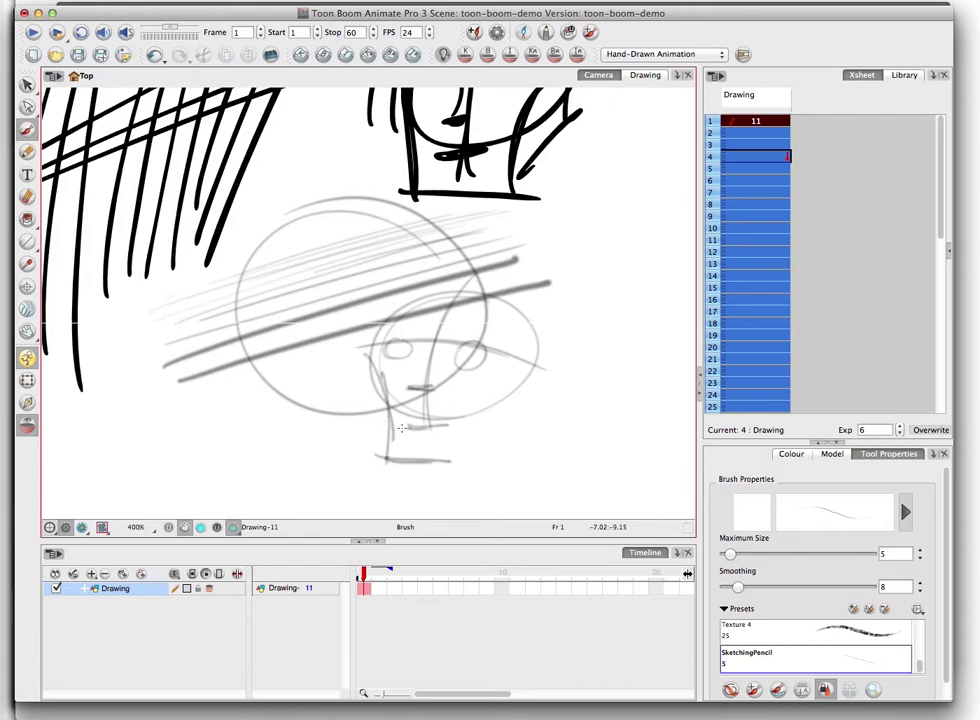
mouse_move(388, 430)
mouse_down()
mouse_move(455, 428)
mouse_move(508, 395)
mouse_up()
mouse_move(520, 397)
mouse_down()
mouse_move(537, 338)
mouse_move(386, 356)
mouse_move(371, 396)
mouse_up()
drag(516, 377, 508, 438)
drag(450, 463, 527, 428)
Select the pencil strokes to inspect their vector outlines, then return to the Brush tool
key(s)
drag(597, 306, 656, 286)
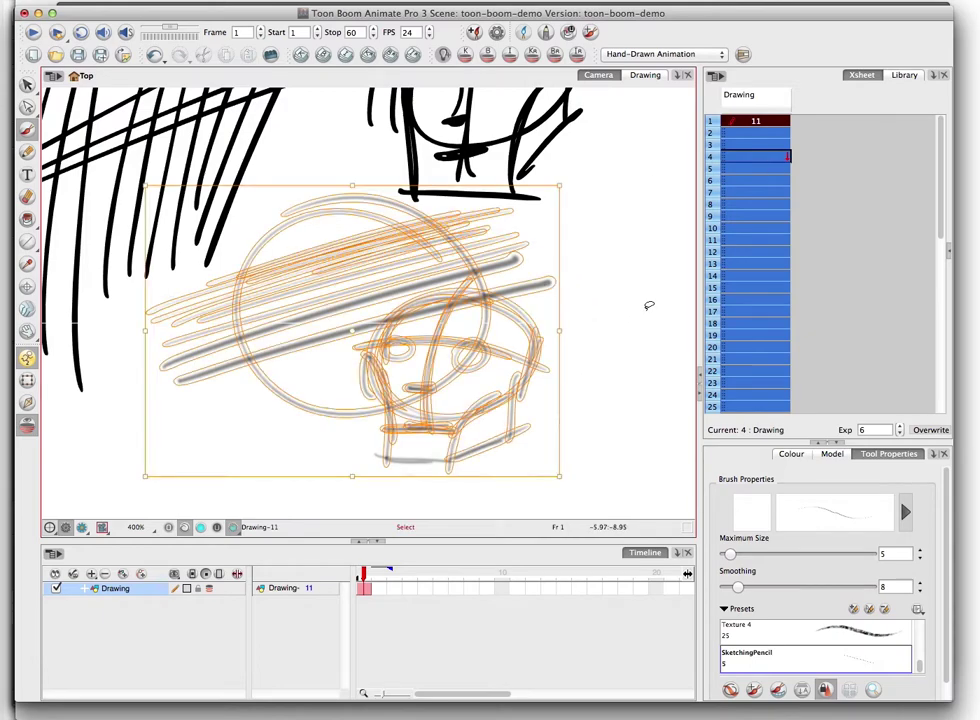
key(alt+b)
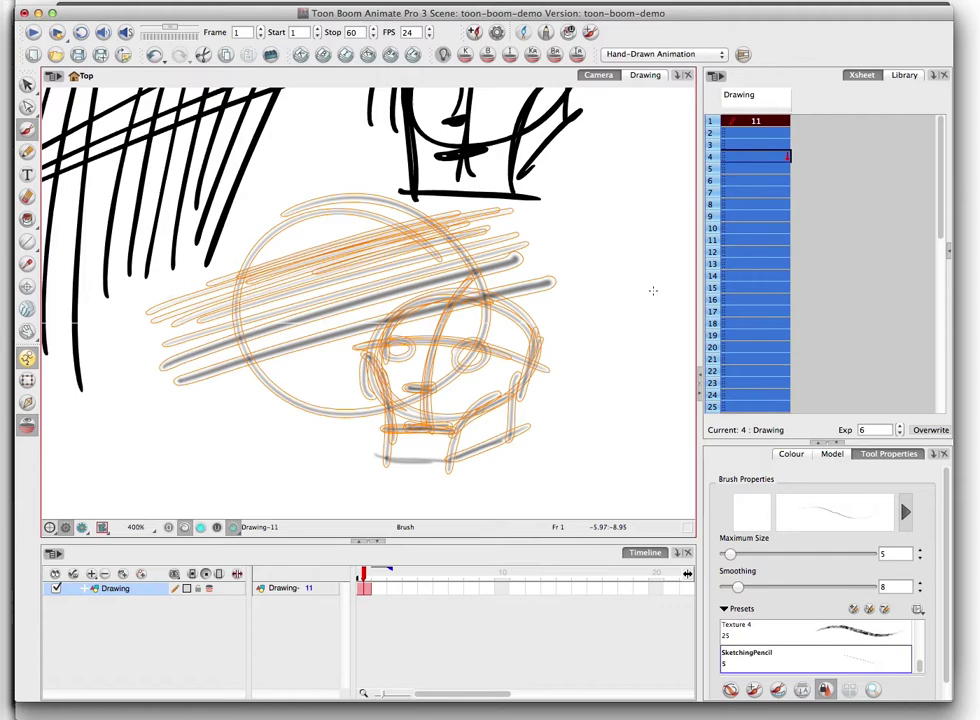
Inspect the contour points of all the pencil strokes with the Contour Editor, then deselect them
key(alt+q)
key(super+a)
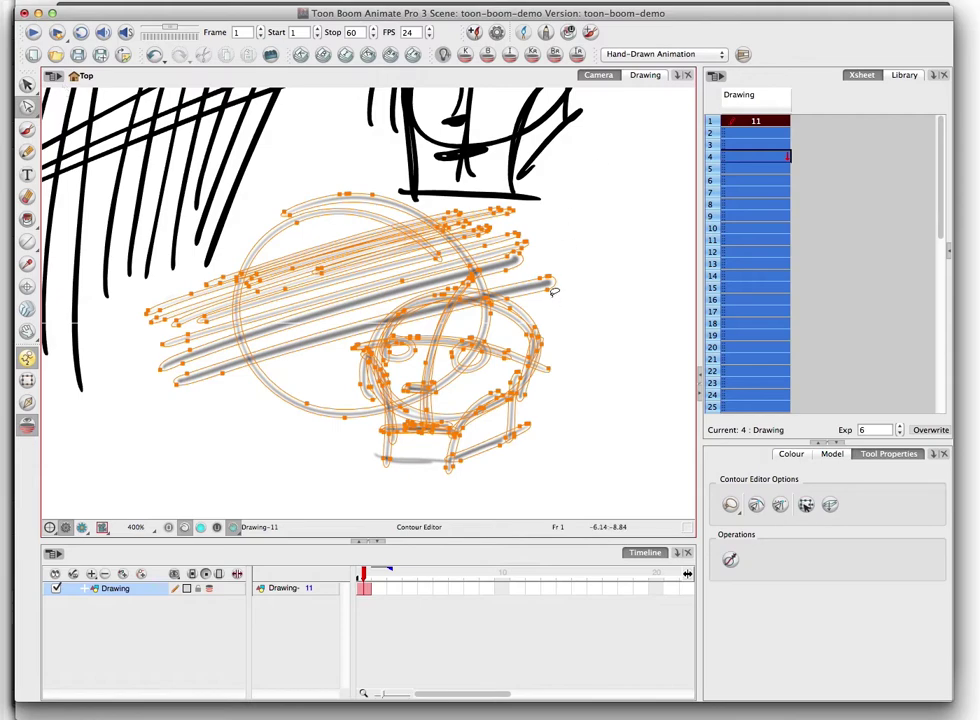
click(552, 291)
mouse_move(550, 289)
mouse_down()
mouse_move(550, 303)
mouse_move(553, 265)
mouse_move(555, 298)
mouse_up()
click(549, 306)
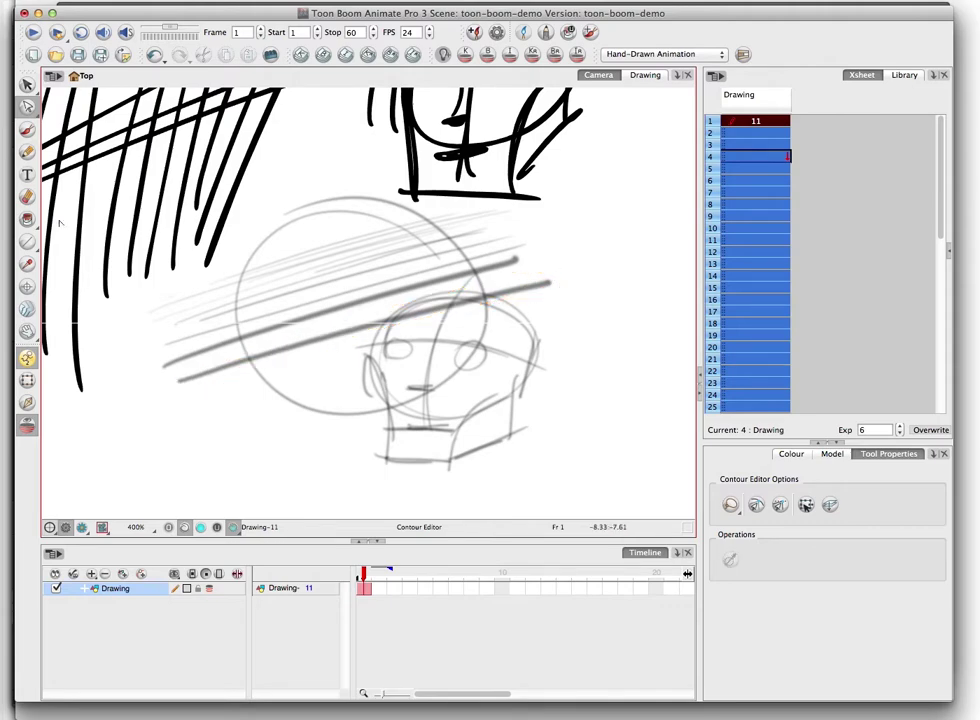
mouse_move(597, 255)
mouse_down()
mouse_move(449, 234)
mouse_move(688, 230)
mouse_up()
click(614, 328)
Erase back and forth diagonally through the pencil strokes and grey circle with the Eraser
key(alt+e)
drag(291, 399, 545, 250)
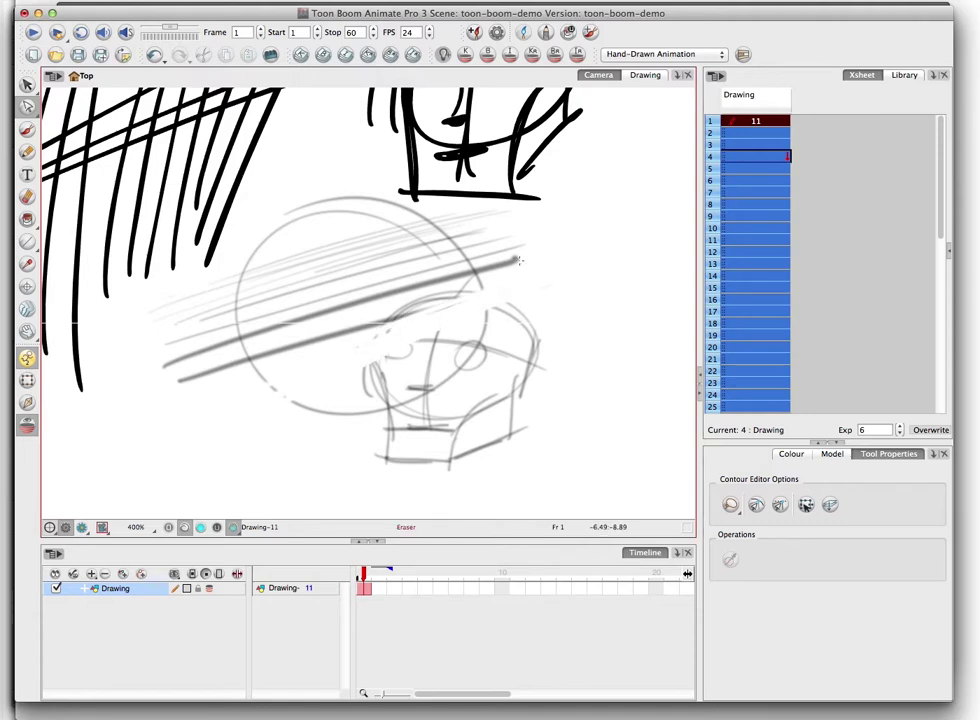
mouse_move(384, 330)
mouse_down()
mouse_move(523, 248)
mouse_move(120, 503)
mouse_move(560, 221)
mouse_move(146, 429)
mouse_up()
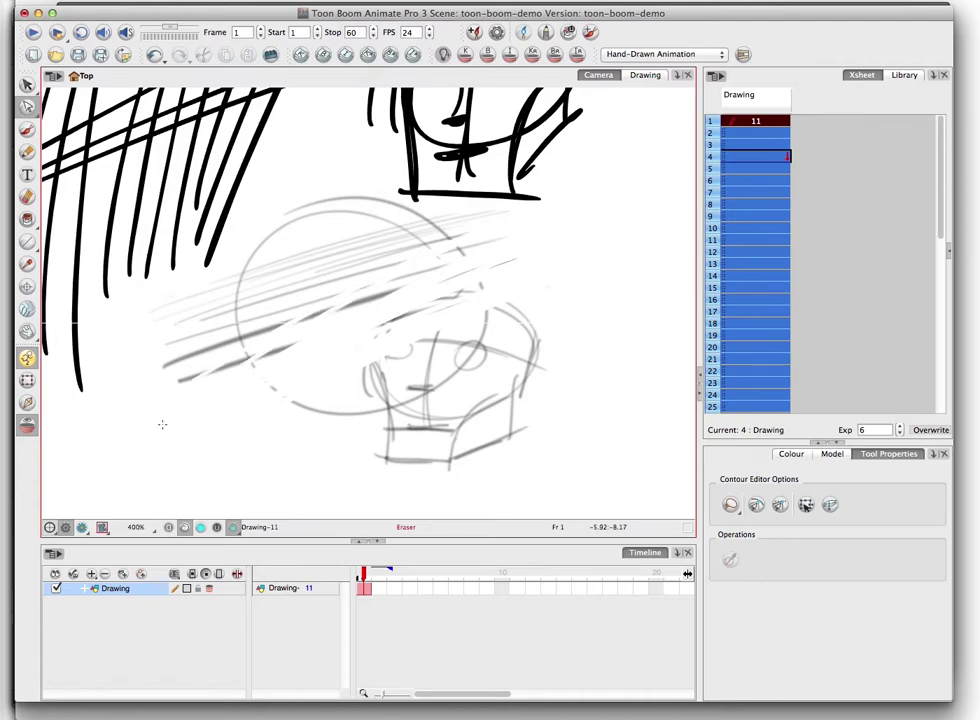
mouse_move(346, 317)
mouse_down()
mouse_move(359, 284)
mouse_move(311, 302)
mouse_move(355, 228)
mouse_up()
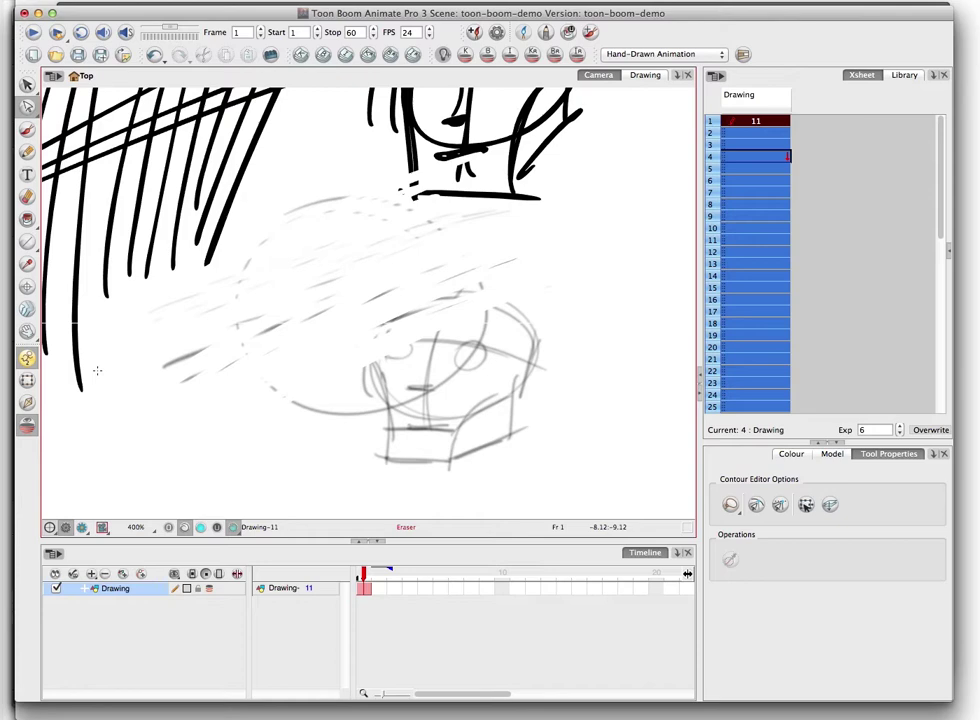
Erase back and forth diagonally through the neck and jaw strokes of the black head with the Eraser
key(alt+q)
mouse_move(573, 175)
mouse_down()
mouse_move(577, 168)
mouse_move(372, 217)
mouse_move(379, 190)
mouse_move(551, 138)
mouse_up()
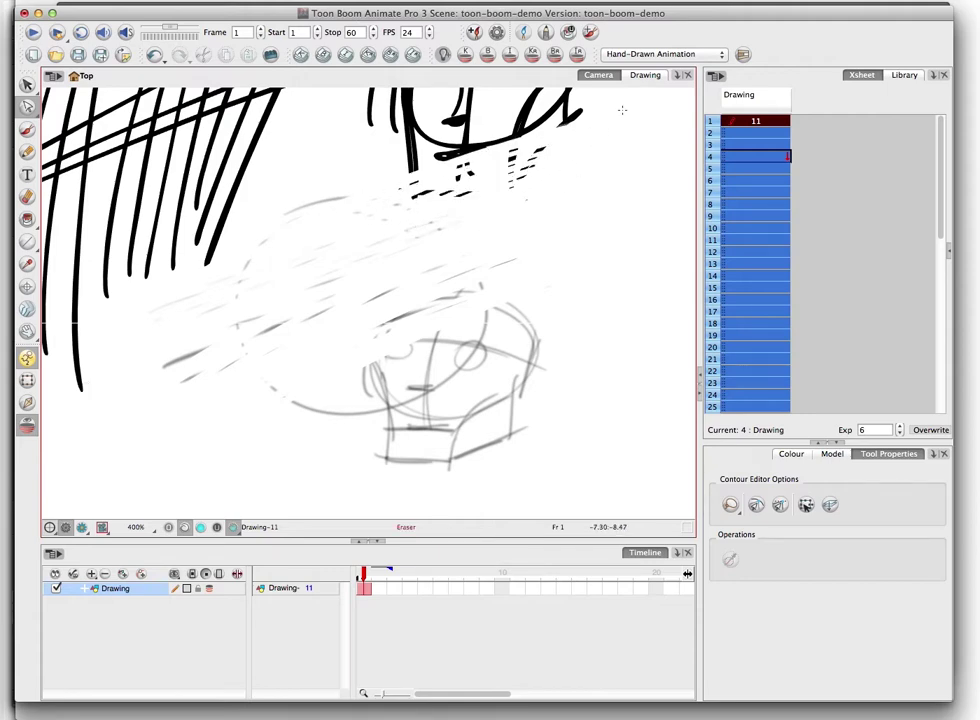
mouse_move(572, 122)
mouse_down()
mouse_move(394, 166)
mouse_move(560, 116)
mouse_move(410, 165)
mouse_up()
Inspect the contour points of the partly erased black strokes with the Contour Editor, and deselect them
click(27, 106)
click(528, 112)
click(530, 118)
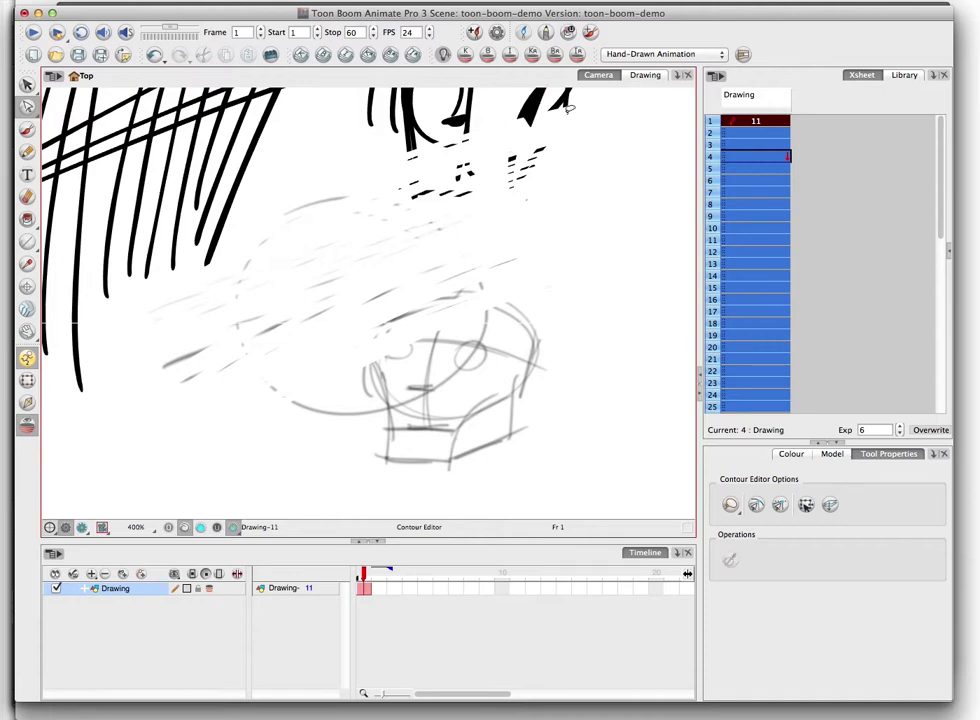
click(595, 91)
Sketch a second pencil head above the first with the SketchingPencil brush: a circle, guidelines, cheek lines and a flat chin
click(27, 128)
mouse_move(600, 204)
mouse_down()
mouse_move(617, 207)
mouse_move(546, 301)
mouse_up()
mouse_move(470, 242)
mouse_down()
mouse_move(637, 234)
mouse_move(578, 299)
mouse_up()
drag(613, 236, 575, 305)
drag(503, 237, 523, 308)
drag(512, 307, 576, 307)
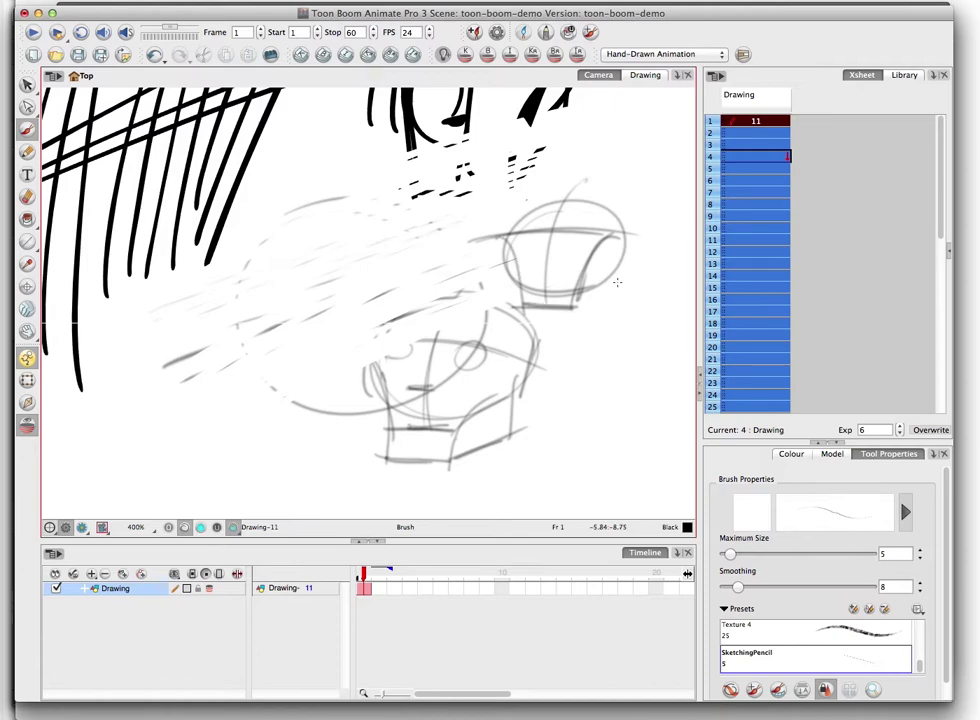
Add the ears, a firmer jaw outline and two oval eyes to the second pencil head
drag(604, 240, 605, 284)
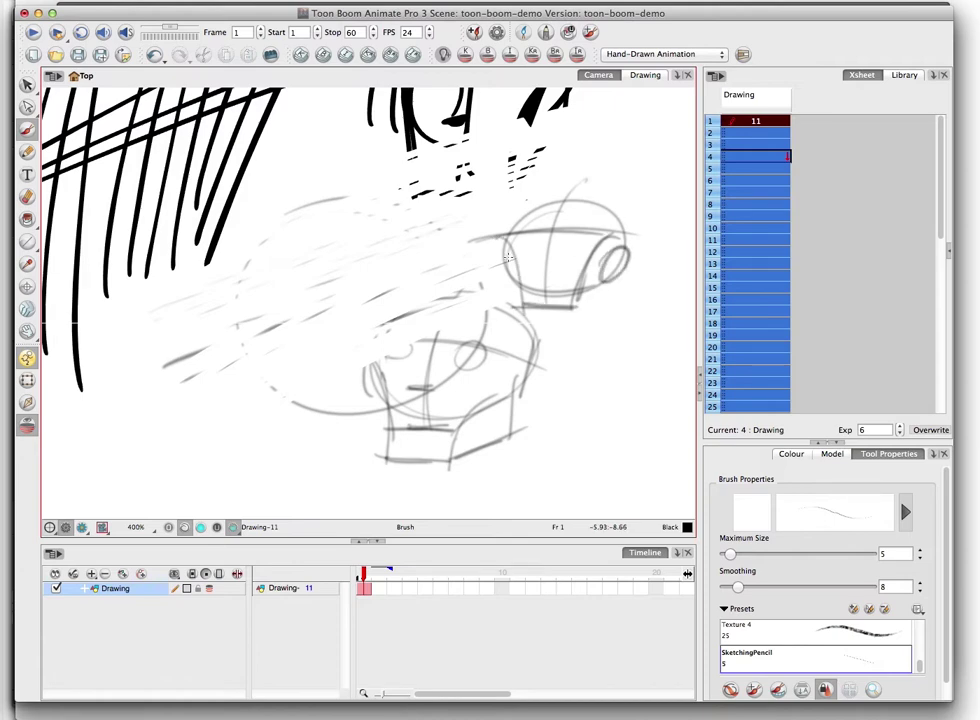
mouse_move(507, 244)
mouse_down()
mouse_move(550, 209)
mouse_move(508, 256)
mouse_move(518, 308)
mouse_move(571, 310)
mouse_up()
drag(571, 310, 598, 272)
drag(530, 238, 574, 239)
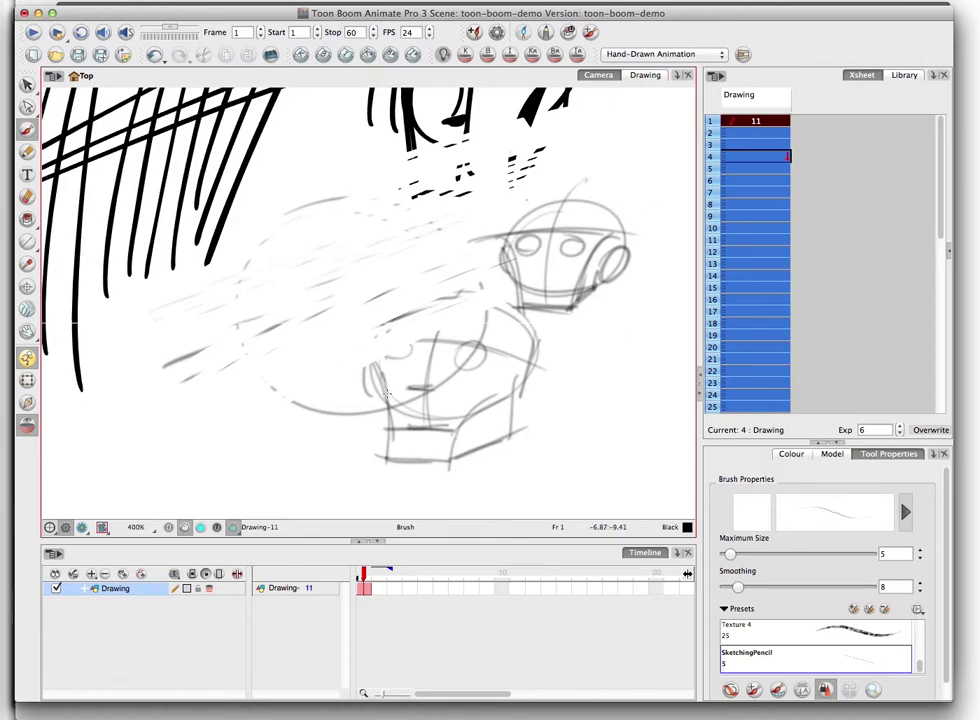
Delete all the artwork in the frame 1 drawing and sketch a single pencil circle in its place
key(ctrl+a)
key(Delete)
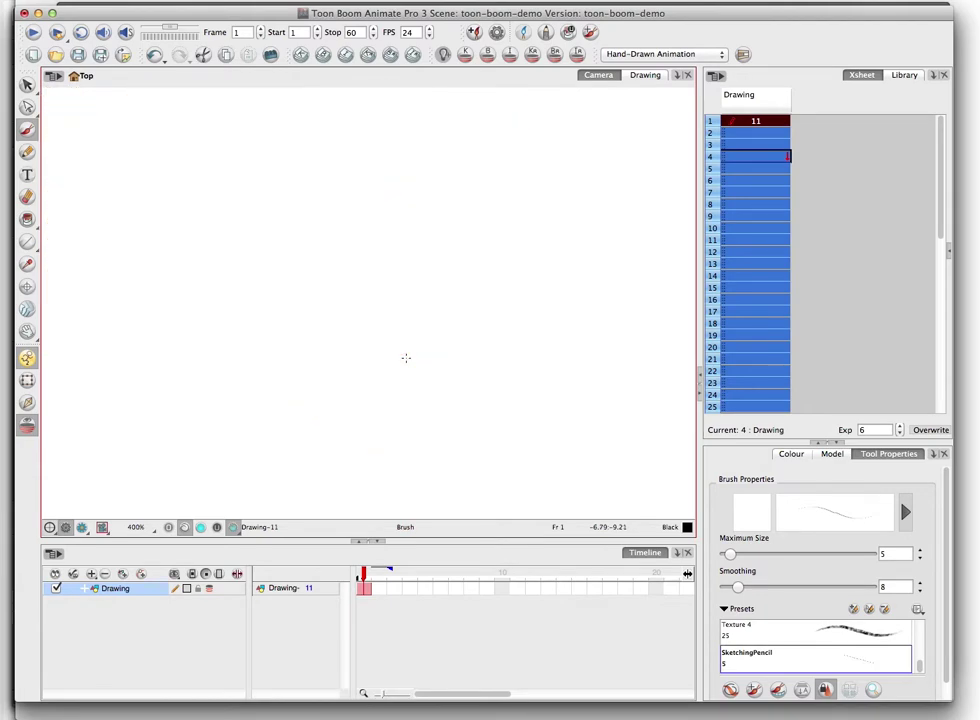
click(378, 606)
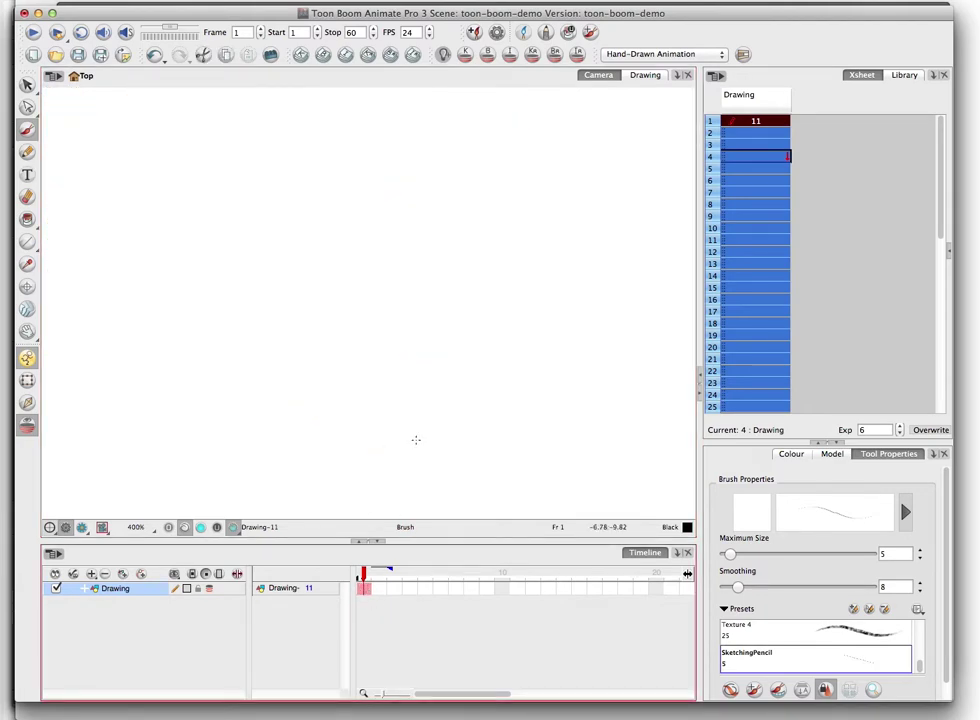
mouse_move(280, 268)
mouse_down()
mouse_move(327, 285)
mouse_move(294, 350)
mouse_up()
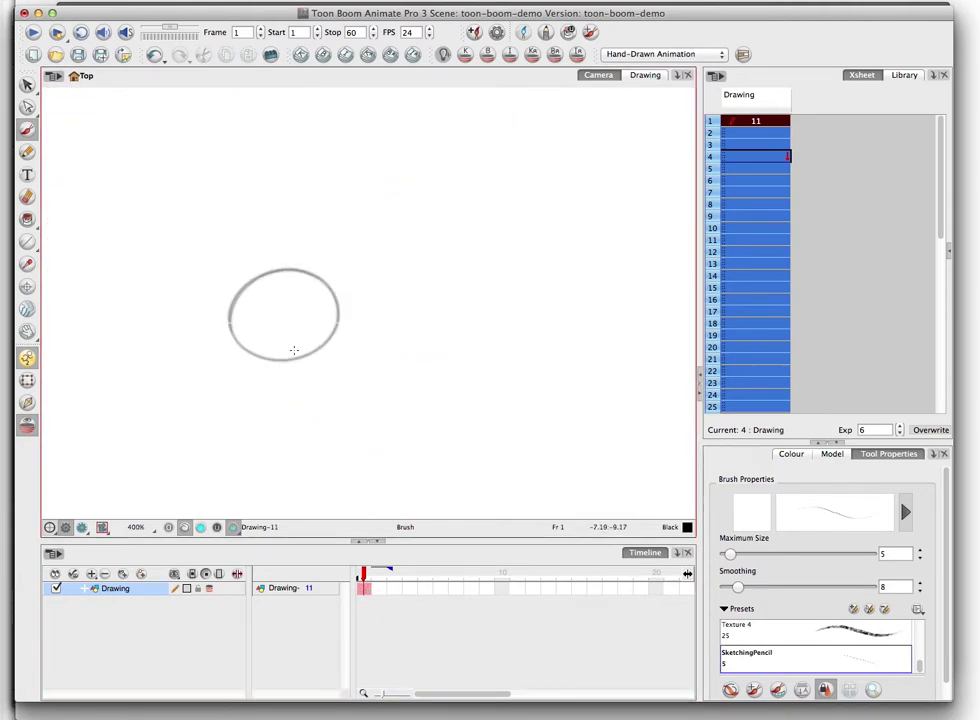
Sketch one circle on each of frames 2, 3 and 4, each slightly higher and further right than the previous one
click(379, 587)
mouse_move(324, 258)
mouse_down()
mouse_move(370, 330)
mouse_move(378, 296)
mouse_up()
click(393, 587)
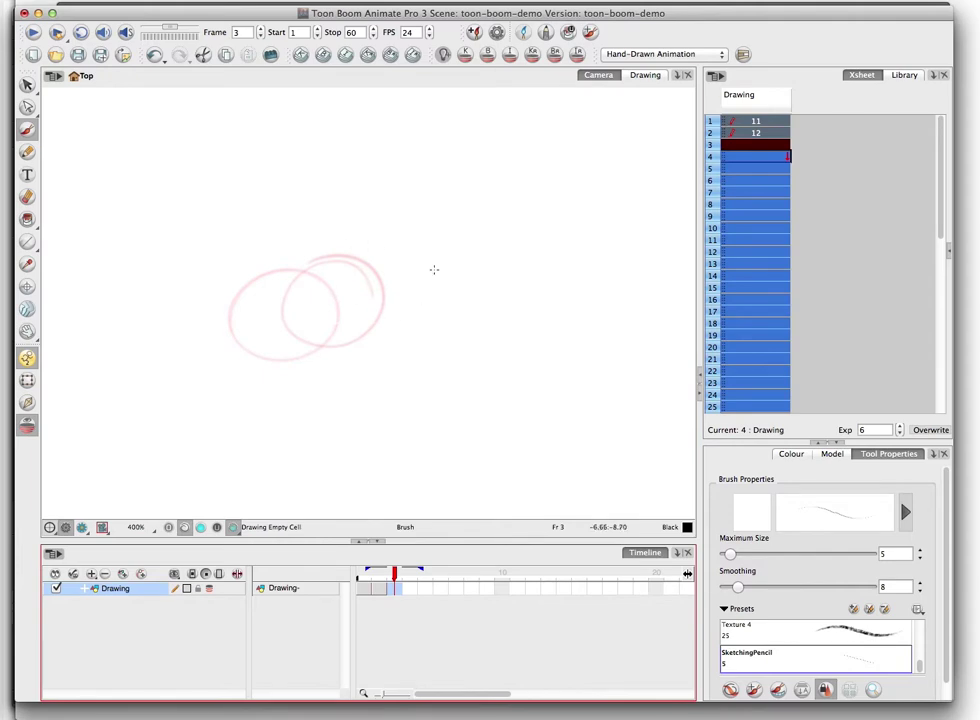
drag(422, 252, 438, 322)
click(410, 590)
mouse_move(480, 259)
mouse_down()
mouse_move(444, 232)
mouse_move(430, 236)
mouse_up()
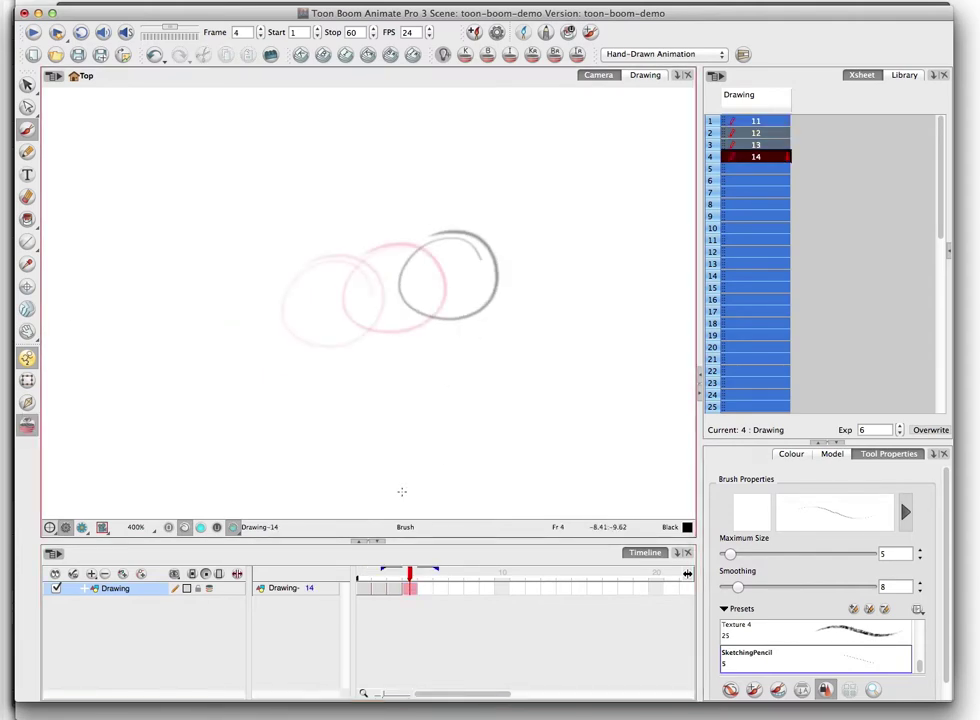
Scrub through the circle frames, extend drawing 13's exposure to frame 8 and drawing 12's exposure to frame 5
mouse_move(409, 577)
mouse_down()
mouse_move(391, 577)
mouse_move(514, 577)
mouse_move(364, 577)
mouse_move(379, 577)
mouse_up()
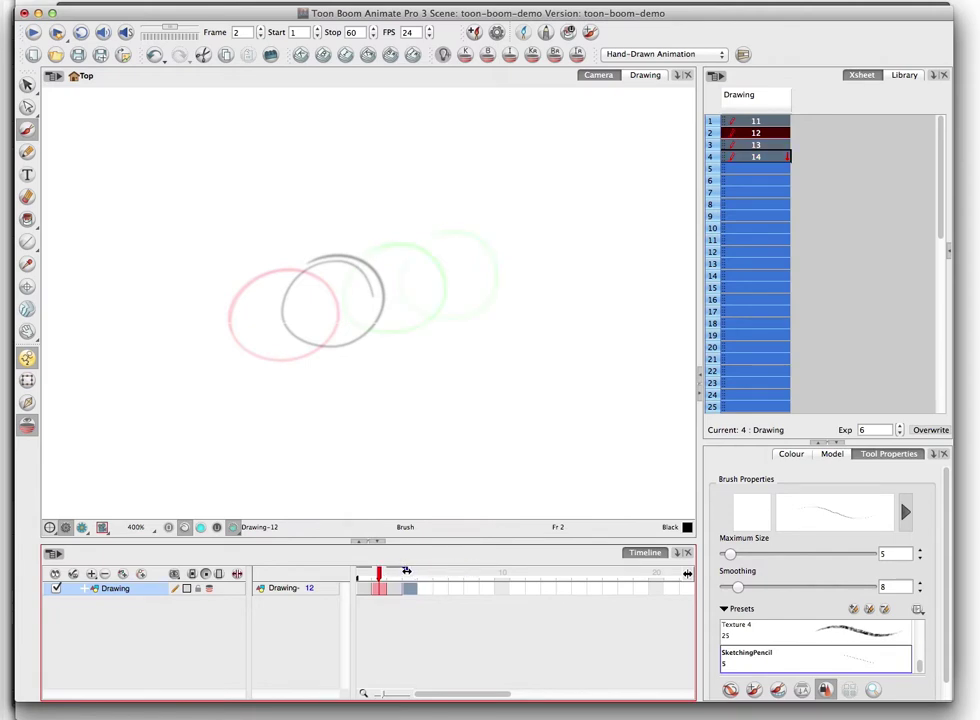
mouse_move(379, 577)
mouse_down()
mouse_move(447, 577)
mouse_move(364, 577)
mouse_move(411, 577)
mouse_move(372, 580)
mouse_move(409, 577)
mouse_move(375, 580)
mouse_move(407, 577)
mouse_move(385, 577)
mouse_move(396, 577)
mouse_up()
click(783, 146)
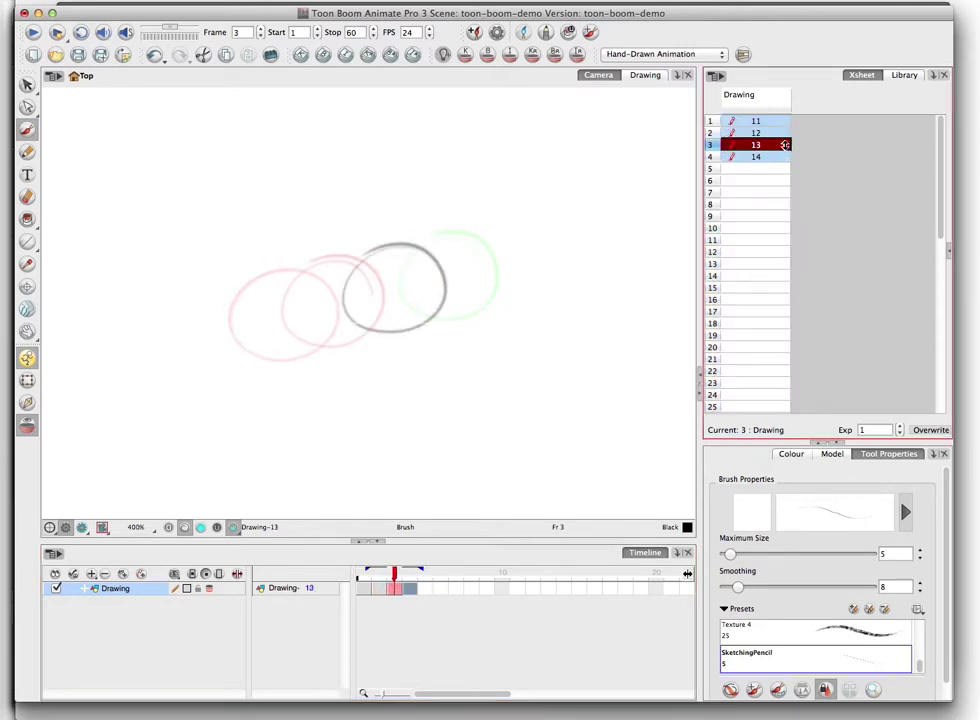
drag(783, 147, 788, 204)
click(782, 132)
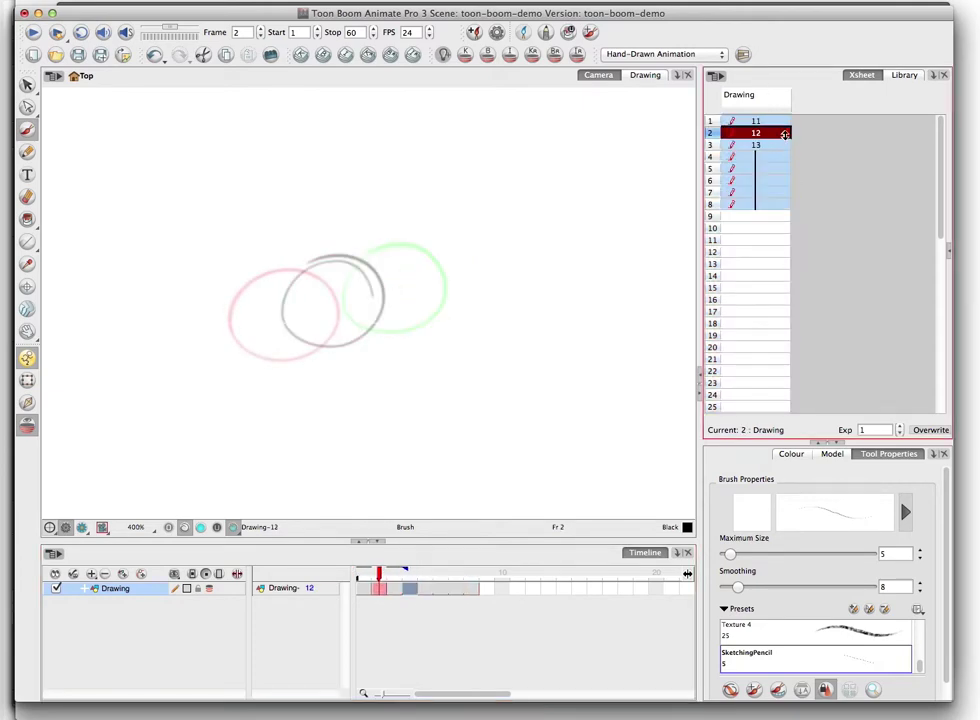
drag(785, 133, 787, 169)
Widen the onion skin range over the following frames and scrub forward to frame 5
mouse_move(404, 569)
mouse_down()
mouse_move(385, 570)
mouse_move(450, 569)
mouse_up()
mouse_move(381, 573)
mouse_down()
mouse_move(409, 572)
mouse_move(365, 572)
mouse_move(455, 572)
mouse_move(410, 572)
mouse_move(425, 574)
mouse_up()
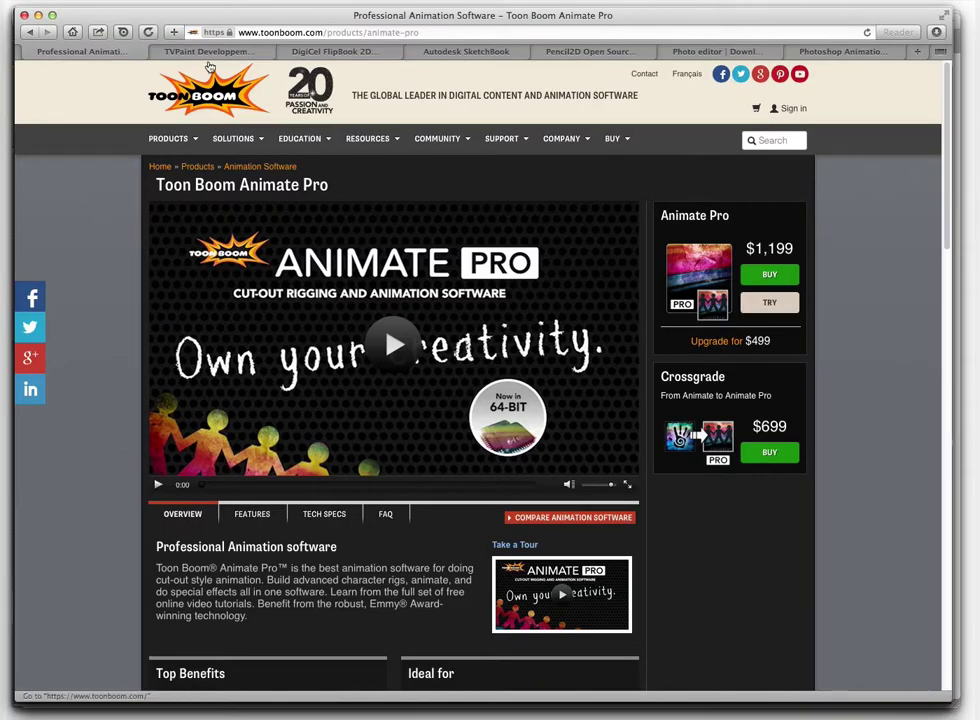
Show the TVPaint Developpement website in the browser and switch to TVP Animation 10 Pro
click(210, 52)
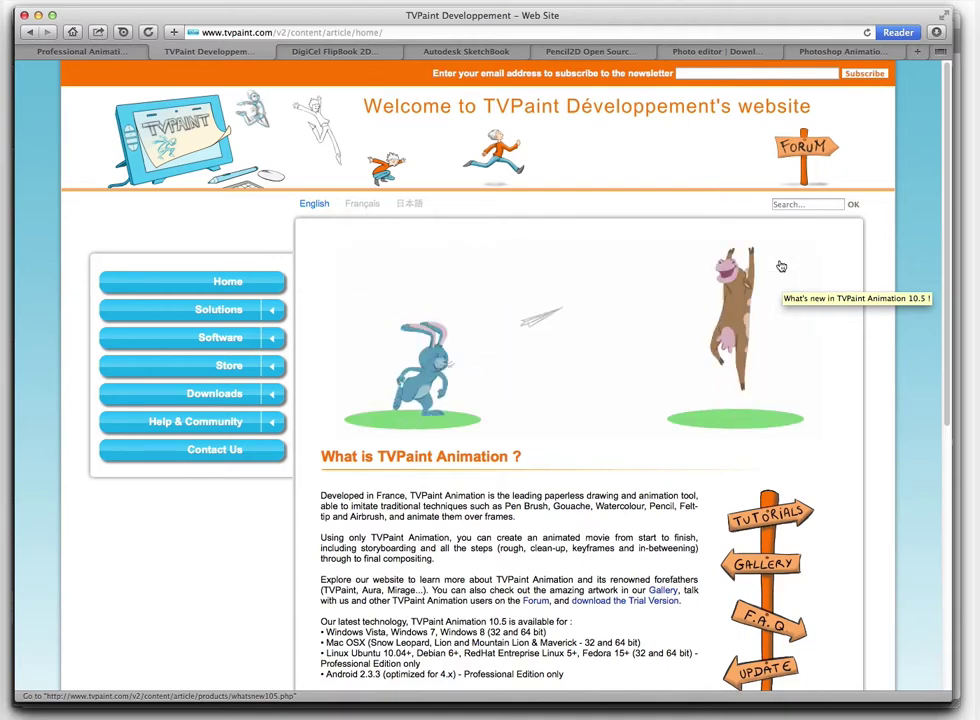
key(super+Tab)
key(super+Tab)
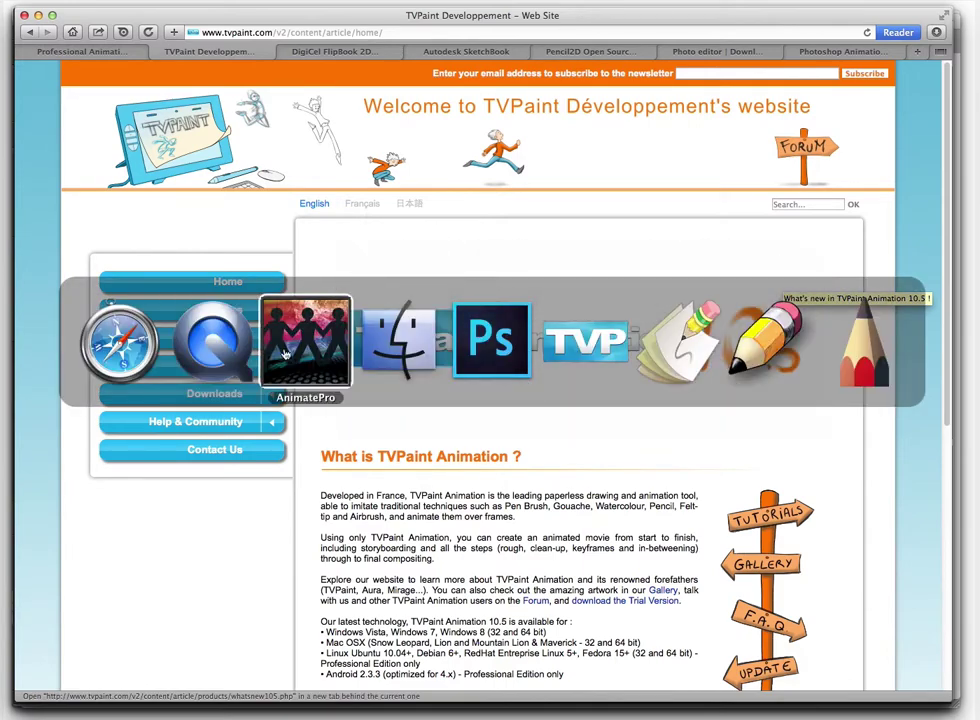
key(super+Tab)
key(super+Tab)
key(super+Tab)
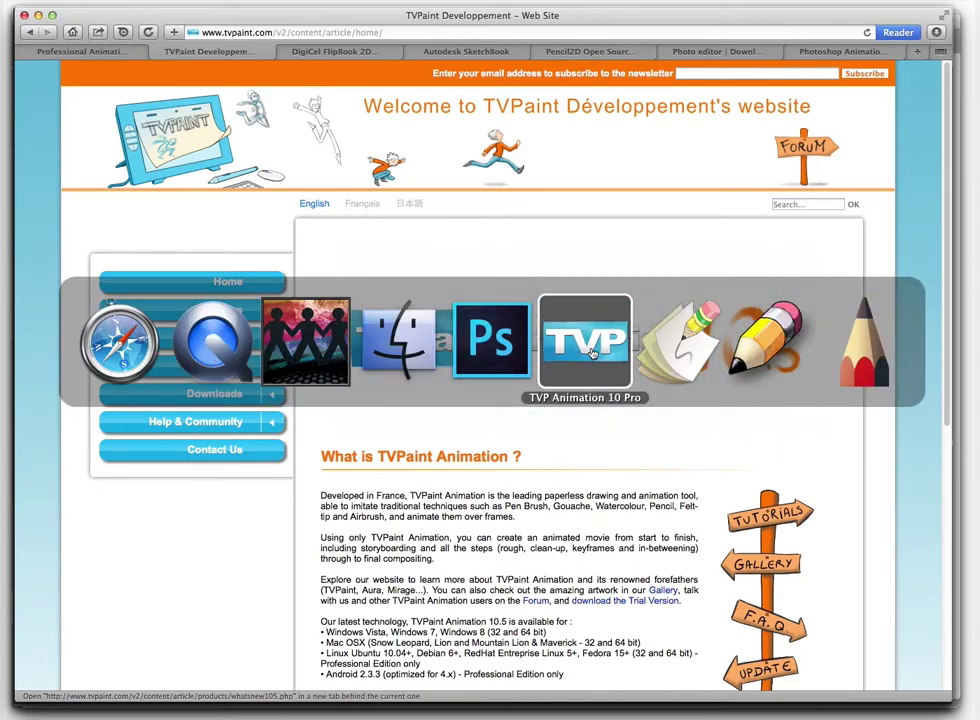
click(592, 352)
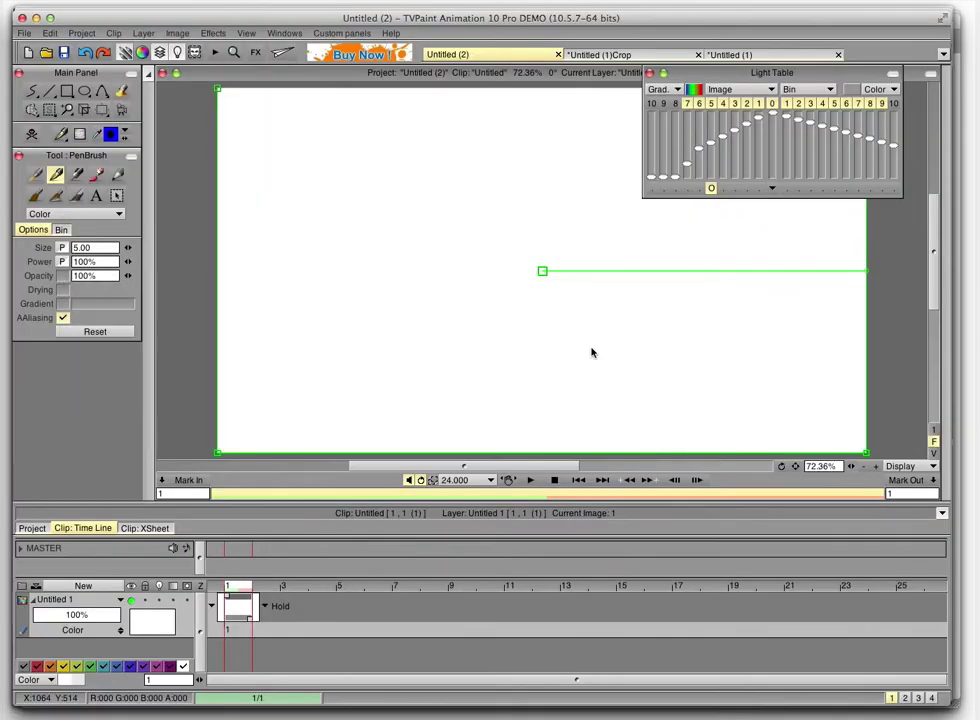
Move the Light Table aside and sketch a circle with a vertical and a horizontal guideline using the PenBrush
drag(694, 76, 714, 79)
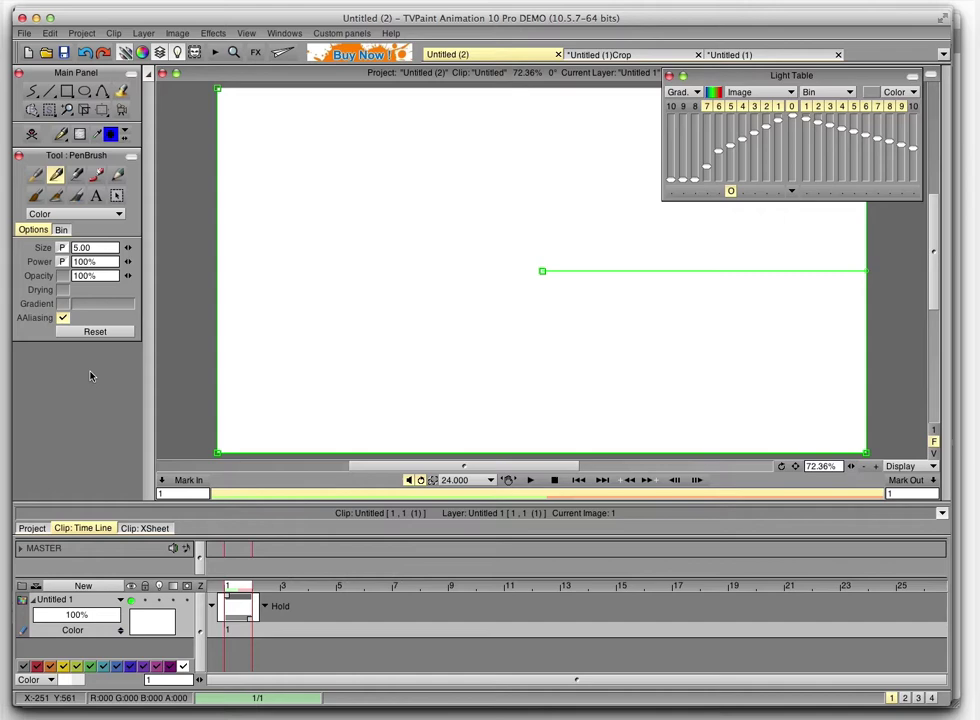
click(61, 134)
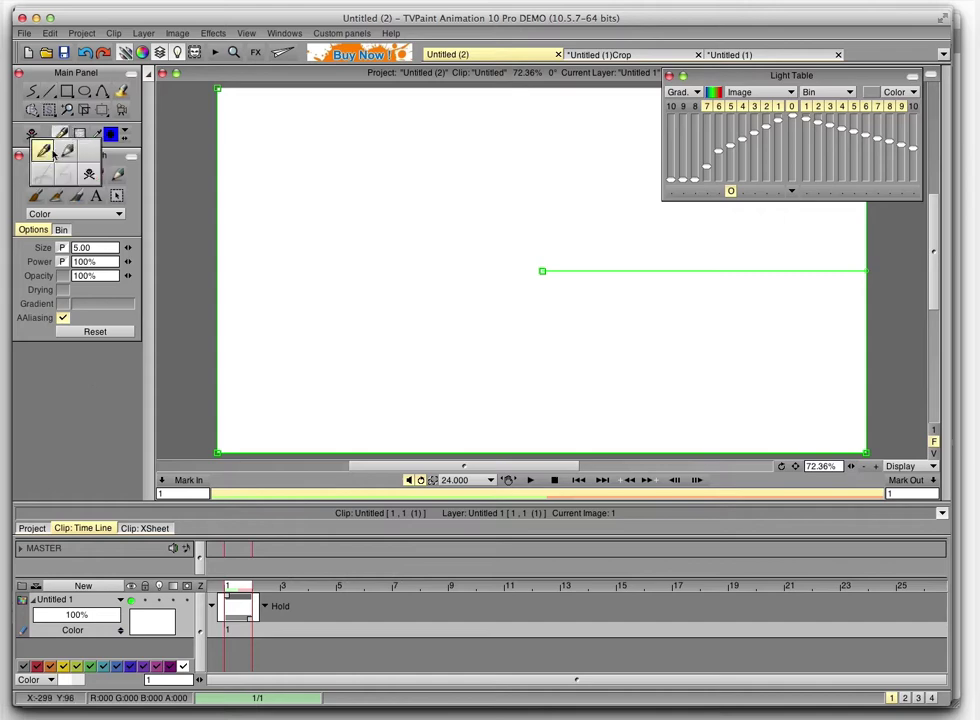
click(48, 152)
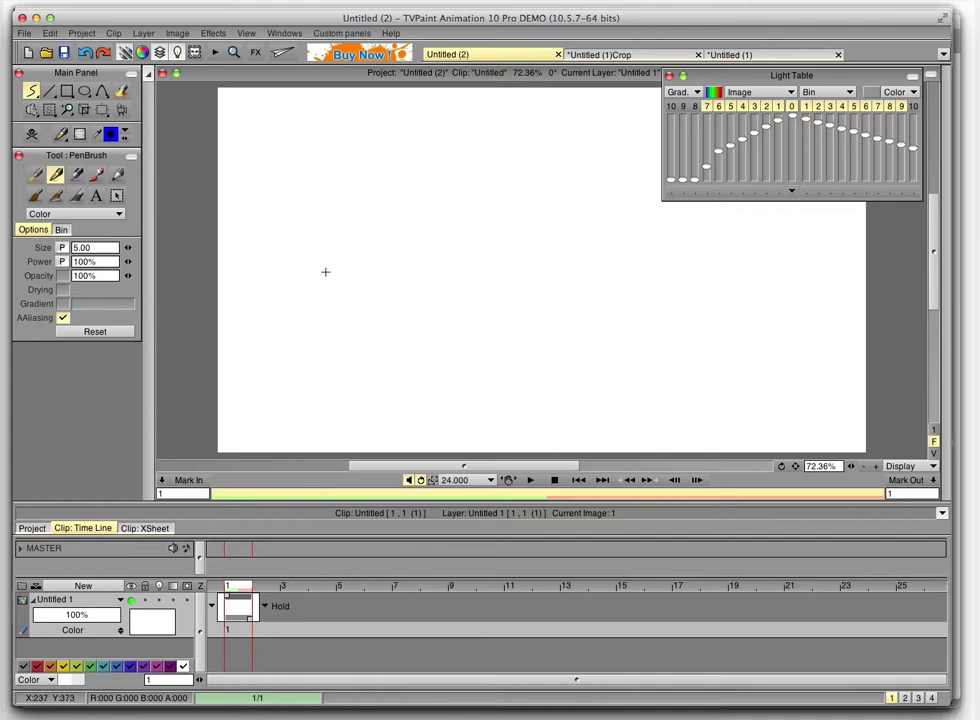
drag(335, 352, 271, 326)
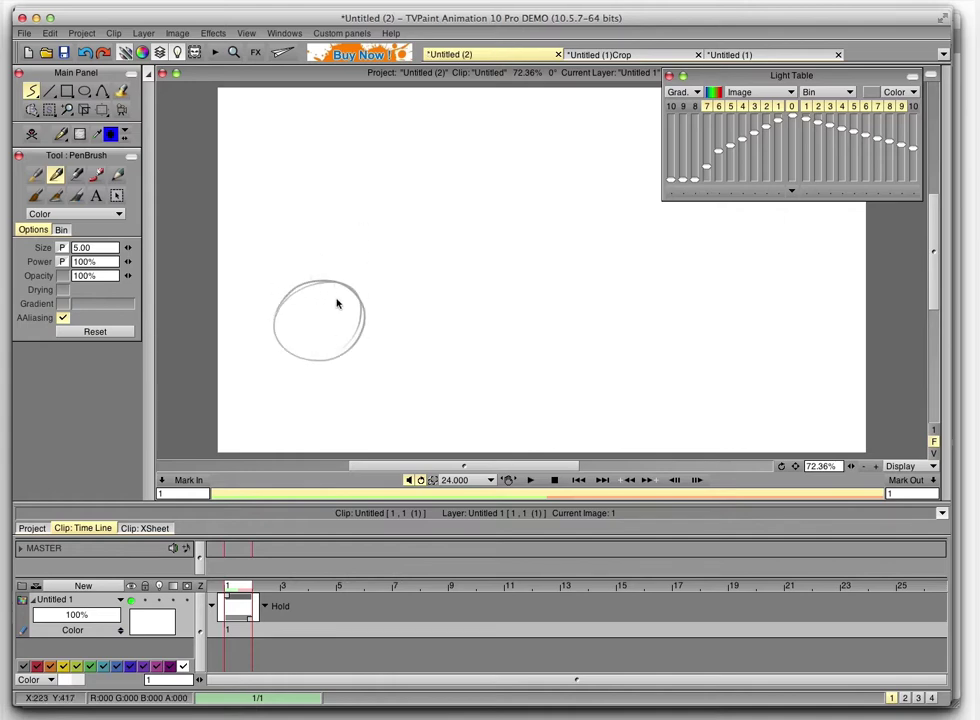
mouse_move(312, 360)
mouse_down()
mouse_move(330, 273)
mouse_move(305, 382)
mouse_up()
drag(258, 323, 380, 316)
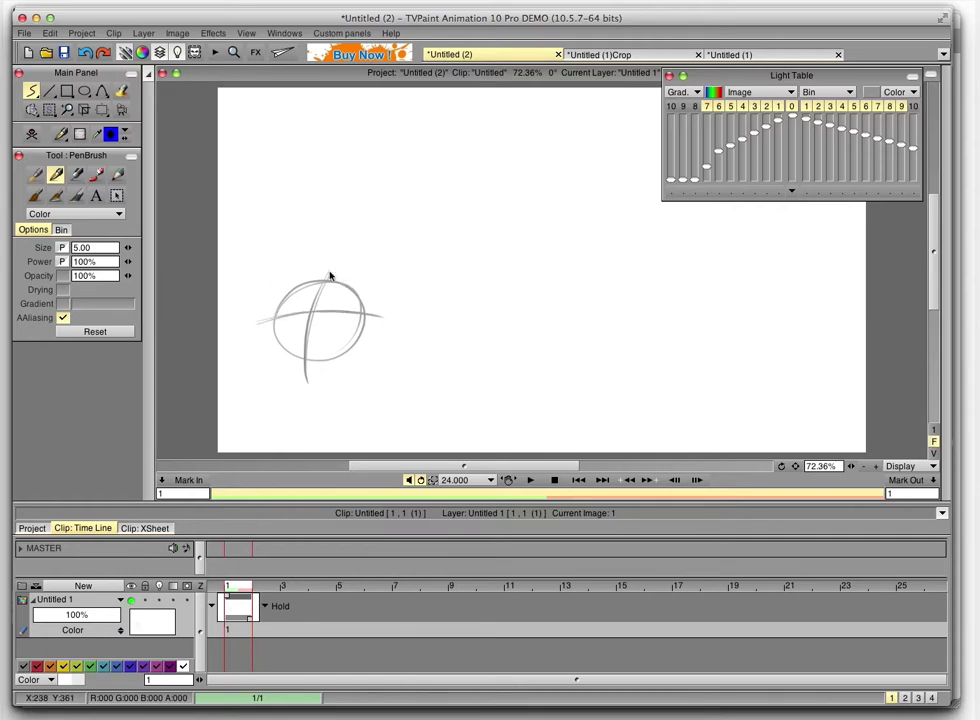
Undo the extra stroke on the circle and sketch a small eye with a curved brow in the empty area above
drag(316, 283, 345, 291)
key(super+z)
mouse_move(468, 228)
mouse_down()
mouse_move(479, 217)
mouse_move(506, 226)
mouse_up()
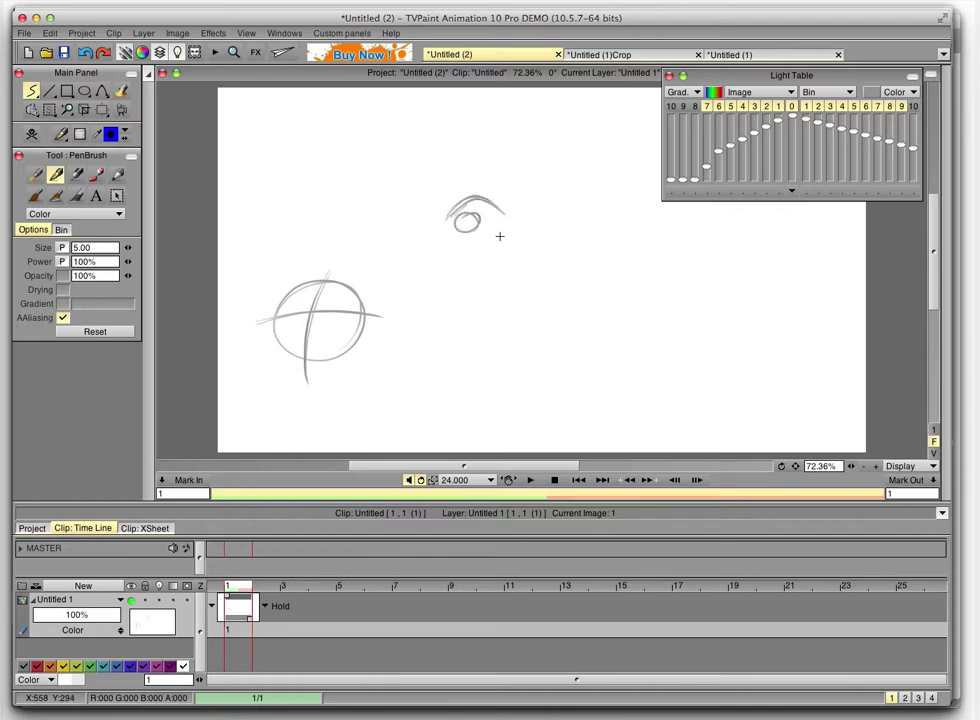
Open the Navigator, zoom the canvas to 150% and place the Navigator below the PenBrush options
click(233, 52)
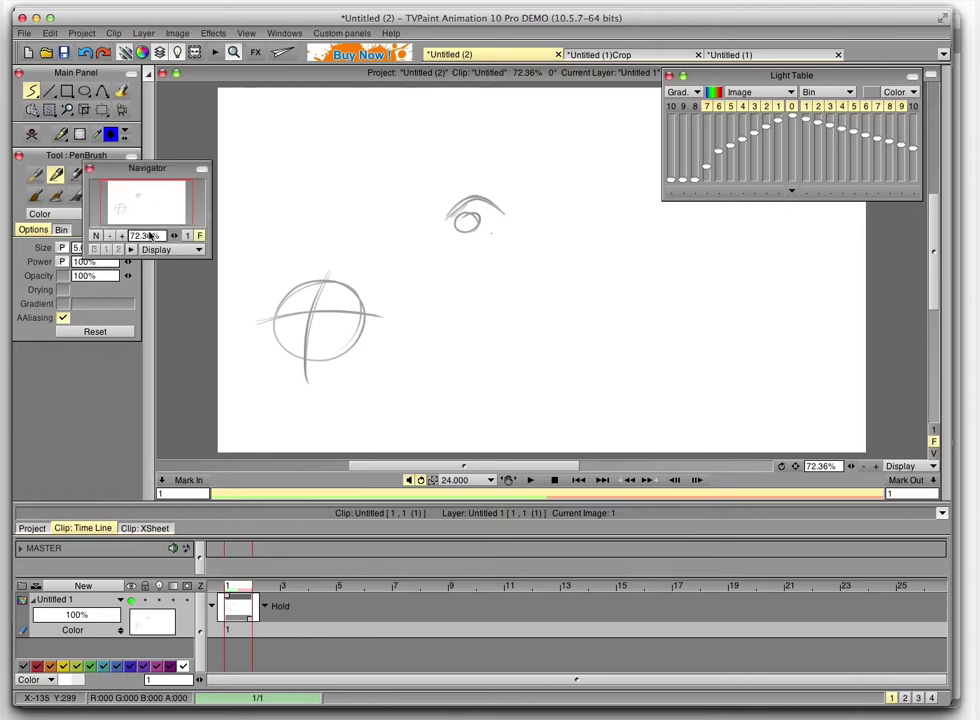
click(121, 236)
click(122, 236)
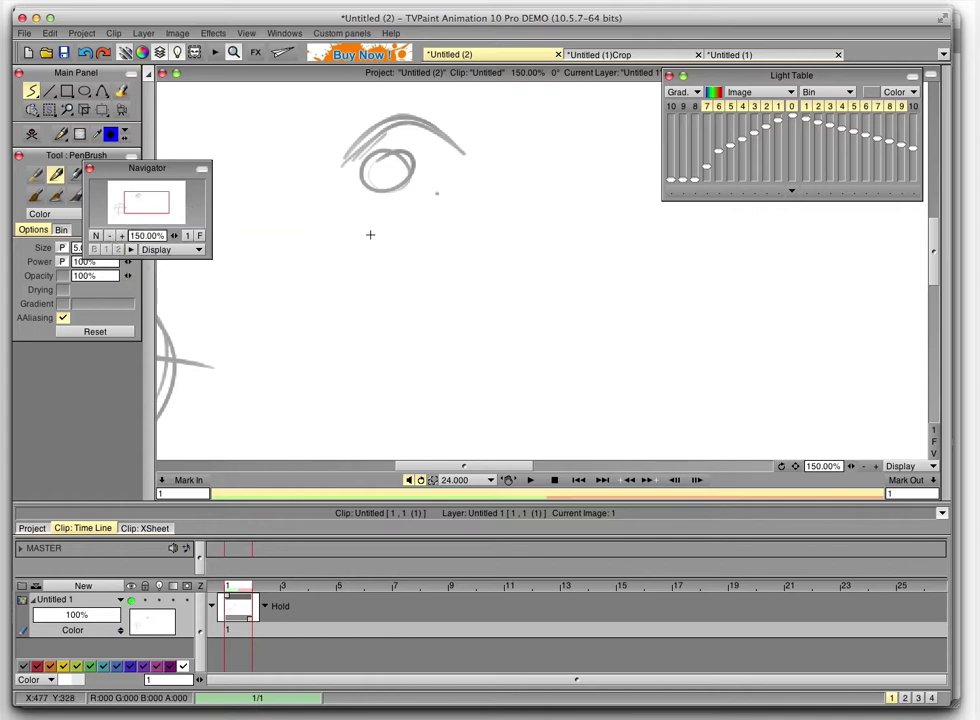
drag(147, 168, 78, 350)
Sketch long diagonal lines, a line-crossed circle below the eye and a large circle beside it
drag(252, 243, 550, 176)
mouse_move(398, 226)
mouse_down()
mouse_move(455, 260)
mouse_move(376, 221)
mouse_move(348, 329)
mouse_up()
drag(270, 295, 515, 248)
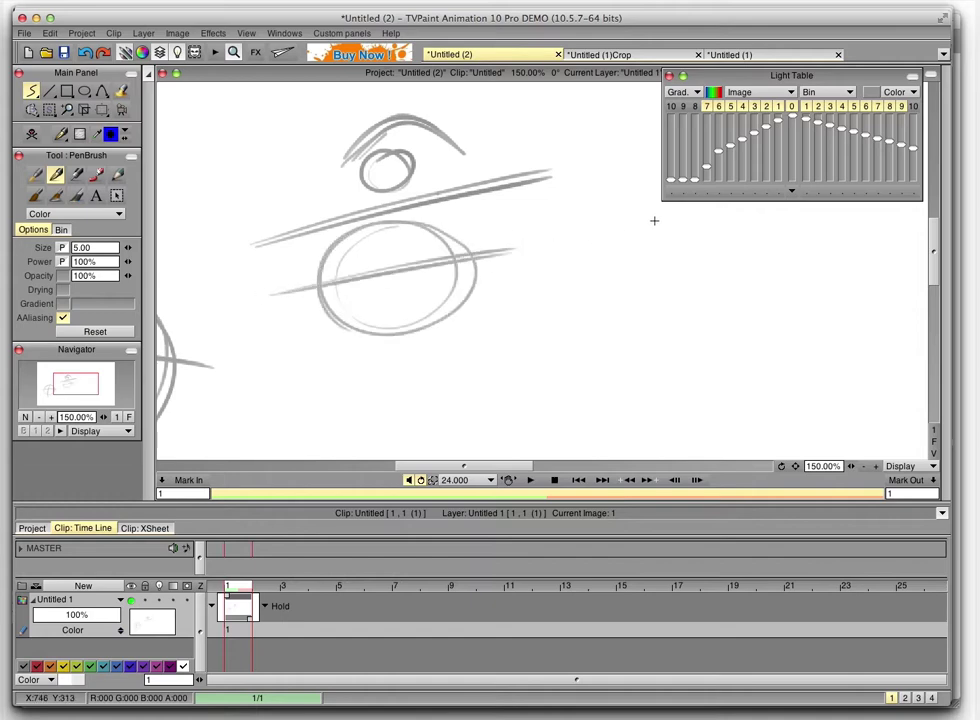
click(40, 418)
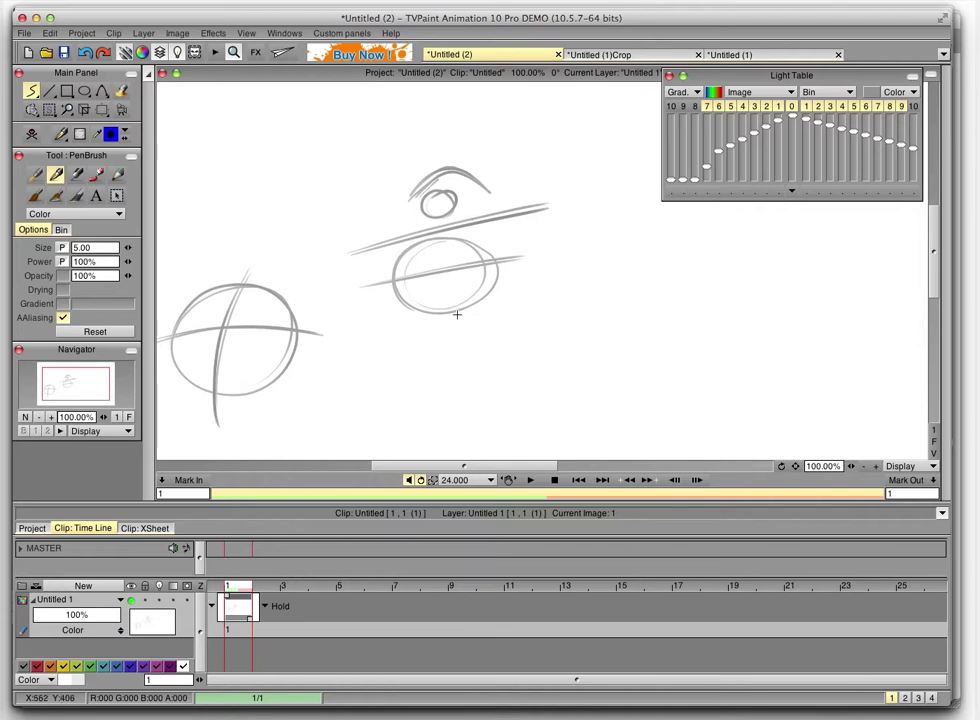
mouse_move(321, 368)
mouse_down()
mouse_move(662, 260)
mouse_move(686, 264)
mouse_up()
mouse_move(340, 253)
mouse_down()
mouse_move(302, 153)
mouse_move(245, 205)
mouse_up()
Sketch a circle with vertical and horizontal guidelines below the long diagonal lines
click(51, 418)
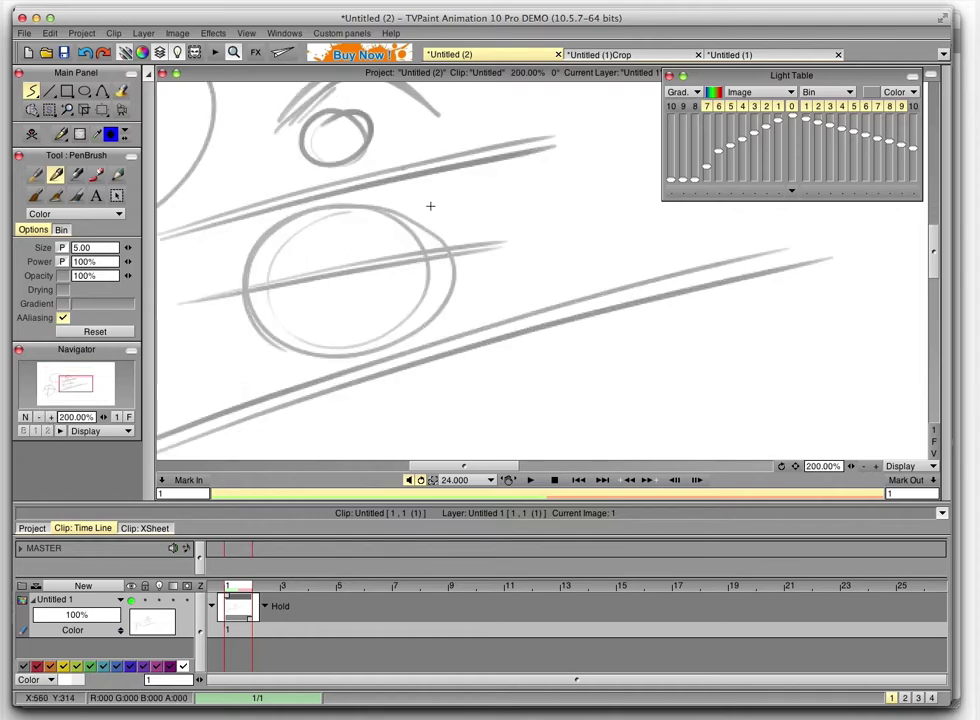
mouse_move(482, 466)
mouse_down()
mouse_move(440, 466)
mouse_move(461, 466)
mouse_up()
drag(930, 259, 933, 287)
drag(70, 393, 73, 386)
click(39, 418)
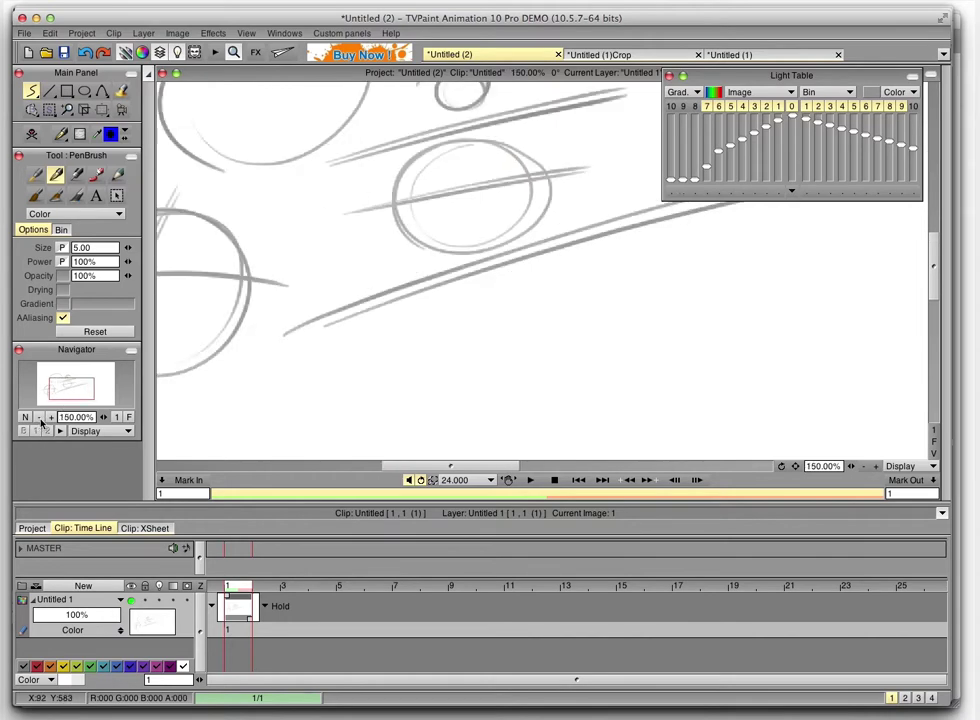
click(39, 418)
mouse_move(548, 321)
mouse_down()
mouse_move(516, 366)
mouse_move(469, 366)
mouse_up()
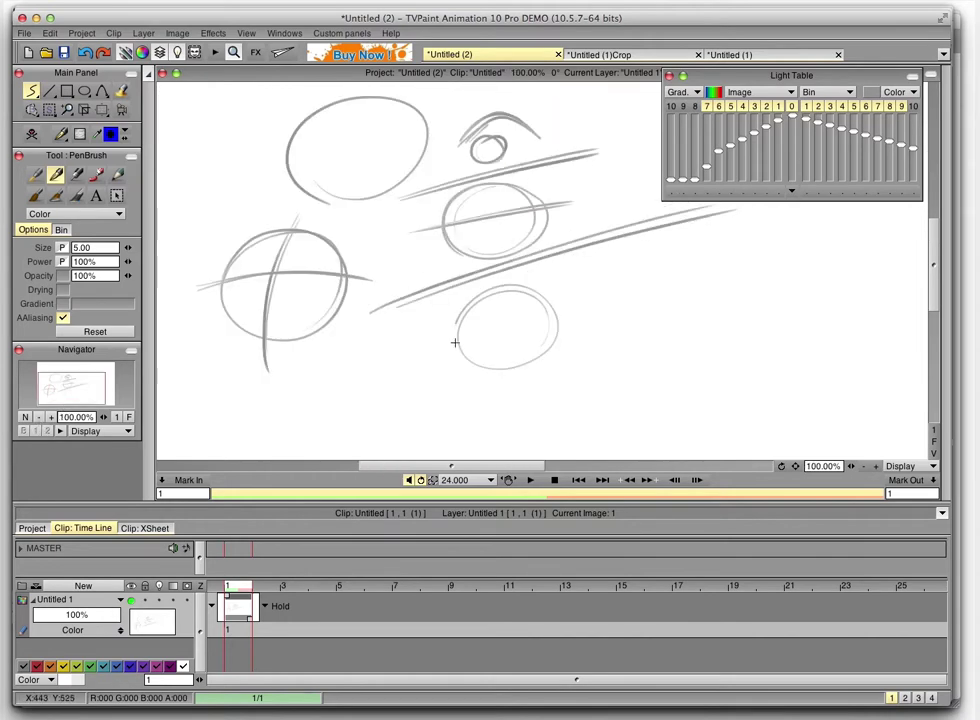
drag(514, 287, 500, 377)
drag(455, 322, 558, 318)
Sketch a reptile head beside the new circle, with its snout, eye, oval cheek opening and upper jaw line
mouse_move(698, 286)
mouse_down()
mouse_move(711, 273)
mouse_move(568, 327)
mouse_move(587, 330)
mouse_up()
mouse_move(668, 275)
mouse_down()
mouse_move(604, 284)
mouse_move(585, 311)
mouse_up()
mouse_move(636, 283)
mouse_down()
mouse_move(534, 346)
mouse_move(530, 386)
mouse_move(645, 381)
mouse_up()
mouse_move(697, 293)
mouse_down()
mouse_move(689, 304)
mouse_move(707, 302)
mouse_move(700, 293)
mouse_move(677, 302)
mouse_move(639, 349)
mouse_up()
mouse_move(517, 385)
mouse_down()
mouse_move(658, 370)
mouse_move(720, 332)
mouse_move(772, 323)
mouse_up()
mouse_move(602, 292)
mouse_down()
mouse_move(779, 265)
mouse_move(787, 310)
mouse_up()
drag(785, 314, 797, 326)
drag(548, 376, 582, 381)
mouse_move(712, 338)
mouse_down()
mouse_move(750, 326)
mouse_move(776, 345)
mouse_up()
Sketch the rounded back of the reptile's skull, with the pointed rear edge and jaw hinge lines
mouse_move(700, 260)
mouse_down()
mouse_move(779, 245)
mouse_move(827, 340)
mouse_up()
mouse_move(712, 256)
mouse_down()
mouse_move(814, 254)
mouse_move(838, 314)
mouse_up()
mouse_move(838, 314)
mouse_down()
mouse_move(851, 298)
mouse_move(883, 333)
mouse_up()
mouse_move(845, 279)
mouse_down()
mouse_move(864, 321)
mouse_move(885, 319)
mouse_up()
mouse_move(761, 334)
mouse_down()
mouse_move(771, 352)
mouse_move(833, 310)
mouse_up()
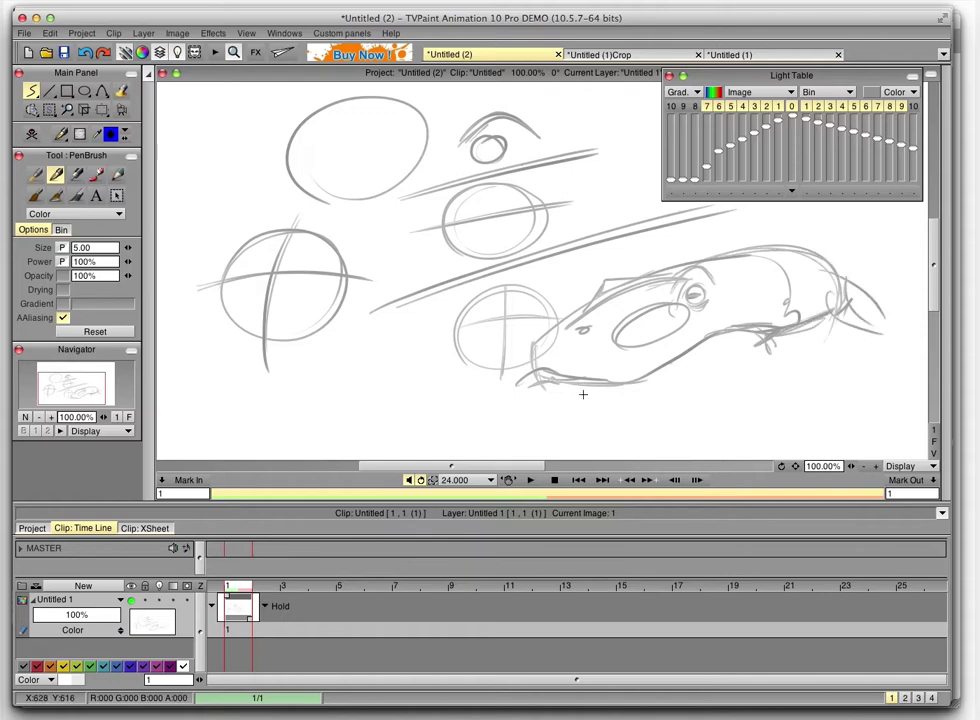
Add the teeth, lower jaw, throat hatching and heavier skull contour to the reptile head
drag(629, 374, 716, 342)
mouse_move(545, 390)
mouse_down()
mouse_move(562, 410)
mouse_move(655, 398)
mouse_up()
mouse_move(598, 410)
mouse_down()
mouse_move(760, 396)
mouse_move(817, 349)
mouse_move(686, 398)
mouse_move(590, 405)
mouse_move(716, 428)
mouse_up()
drag(688, 424, 734, 435)
drag(828, 343, 819, 376)
drag(833, 358, 816, 389)
drag(847, 330, 832, 378)
drag(863, 331, 841, 386)
drag(804, 259, 888, 319)
drag(756, 269, 794, 260)
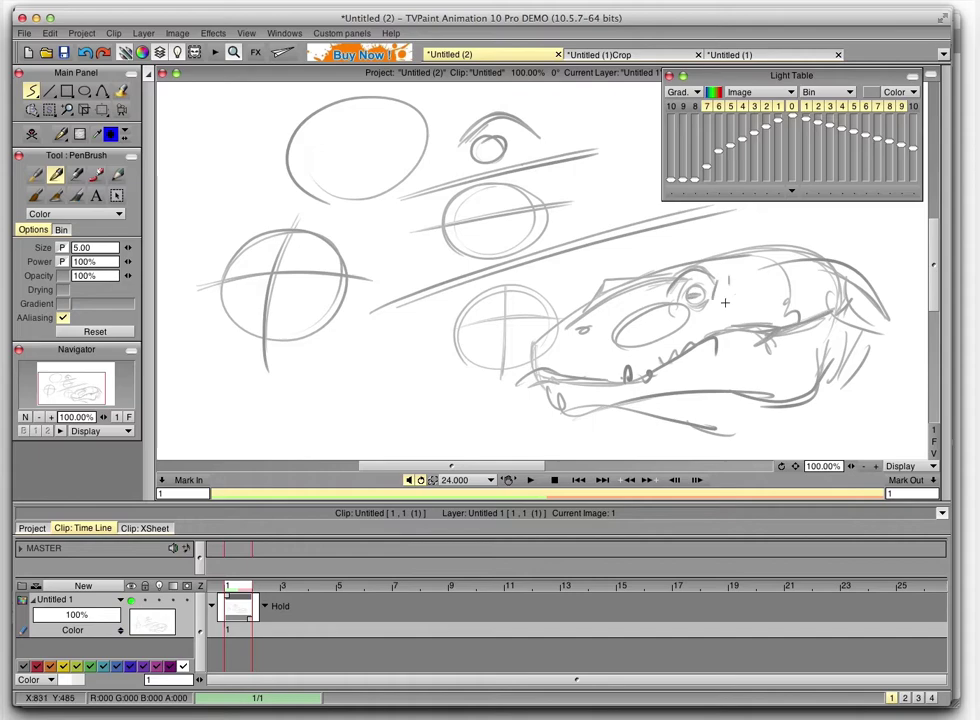
Clear all the sketches from the current image
key(BackSpace)
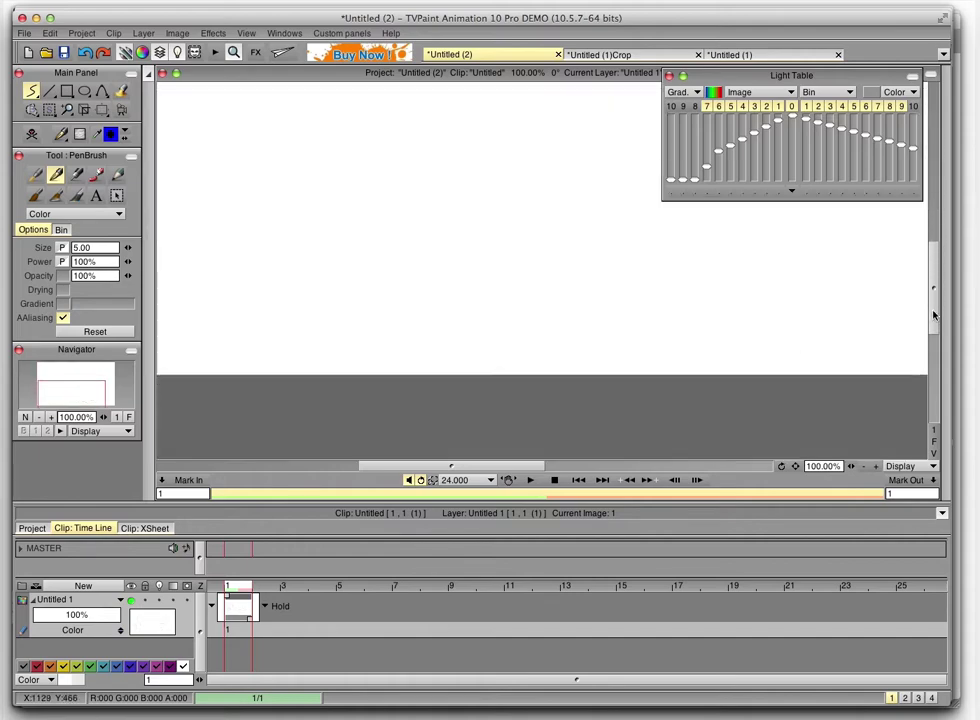
mouse_move(947, 251)
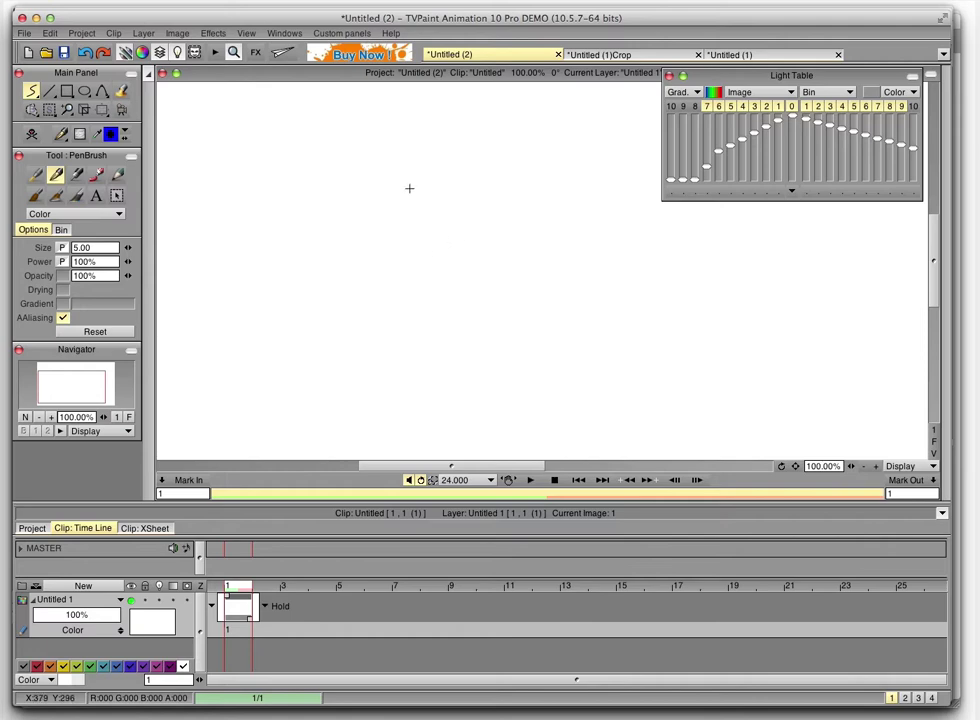
Draw a rough circle in the lower-left area of the canvas on frame 1
drag(465, 467, 440, 467)
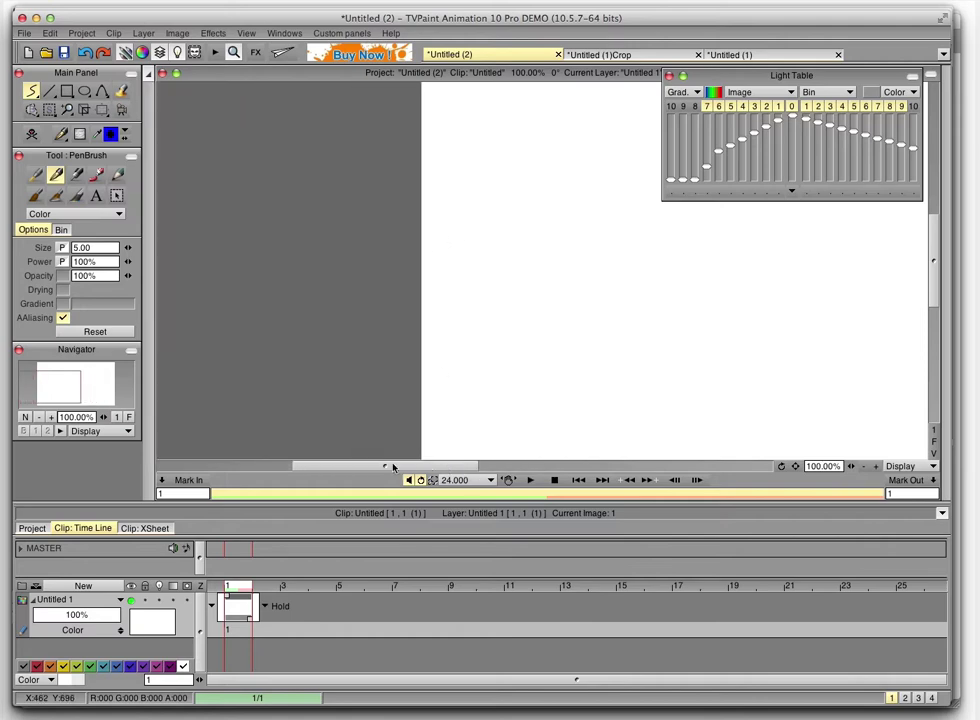
drag(933, 261, 933, 301)
drag(459, 468, 472, 468)
drag(933, 293, 932, 271)
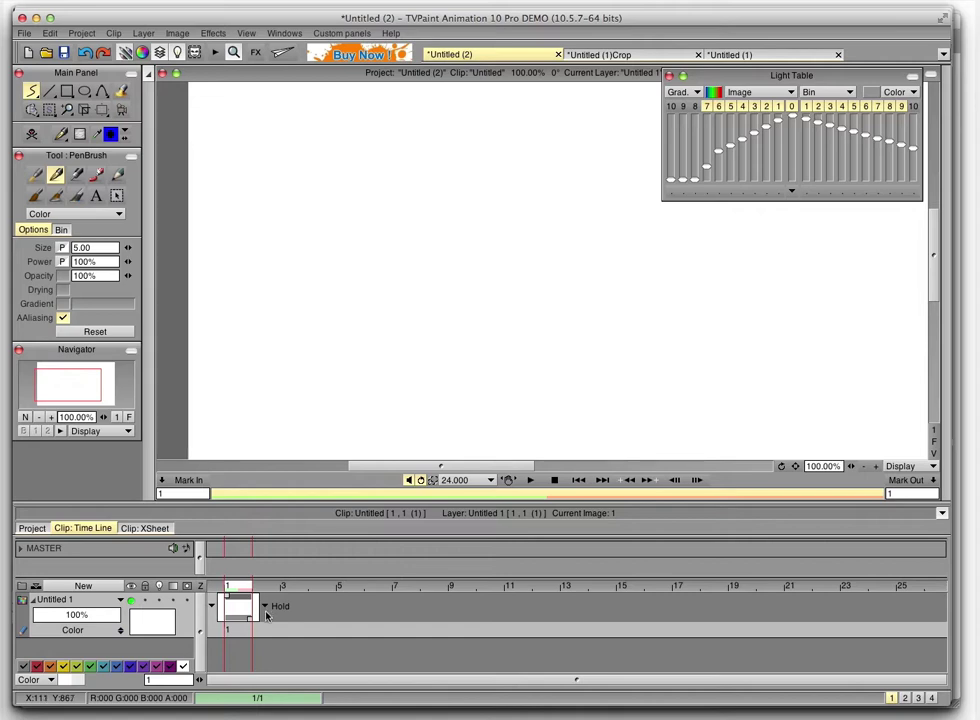
drag(317, 372, 267, 388)
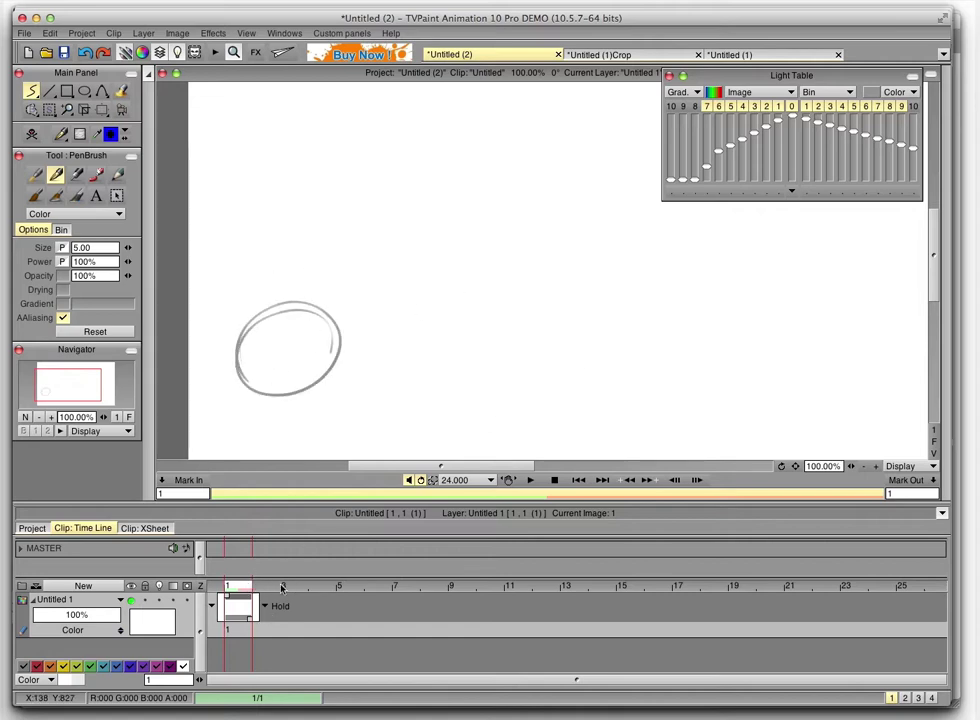
Draw a circle on each of frames 6, 9 and 11, moving rightward along a rising and falling arc
click(366, 585)
click(271, 606)
click(292, 607)
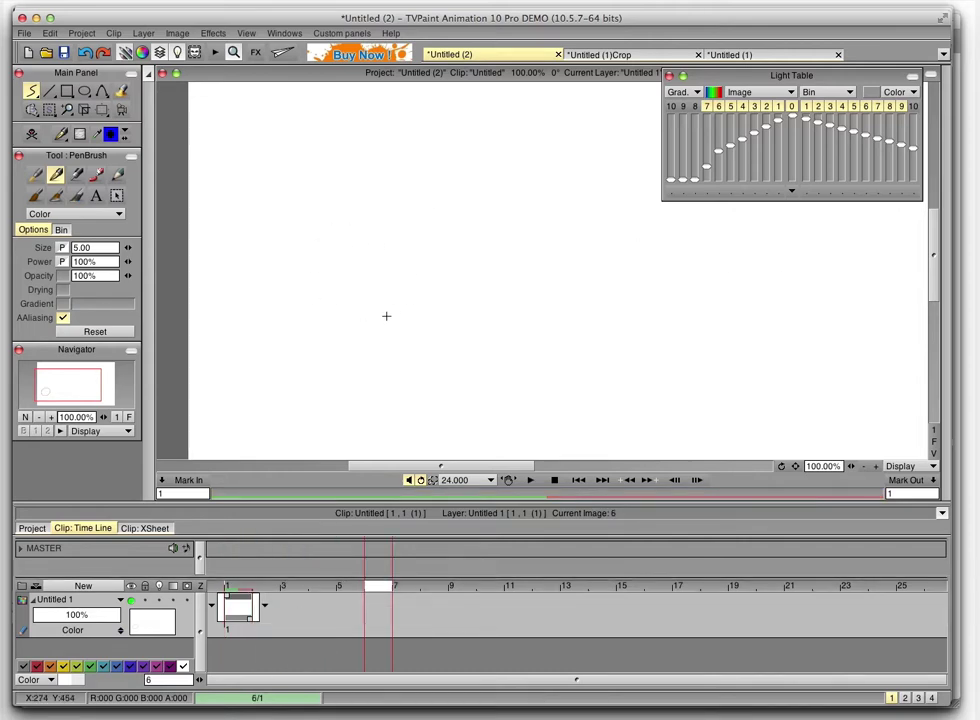
drag(404, 292, 398, 275)
click(451, 585)
mouse_move(516, 196)
mouse_down()
mouse_move(458, 243)
mouse_move(515, 198)
mouse_up()
click(510, 585)
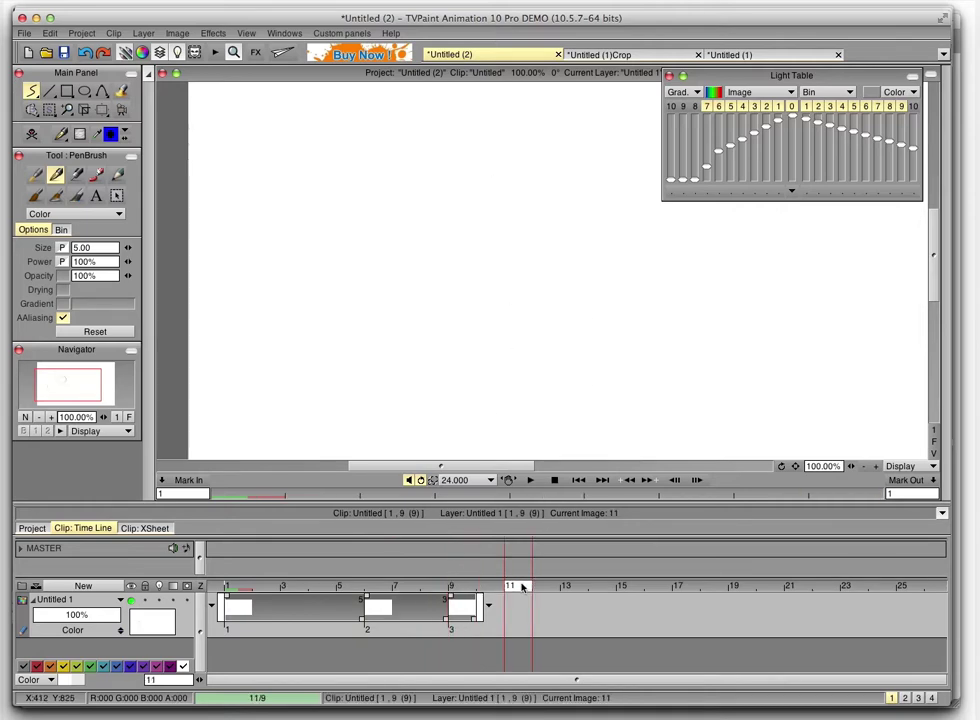
mouse_move(612, 256)
mouse_down()
mouse_move(581, 259)
mouse_move(591, 271)
mouse_up()
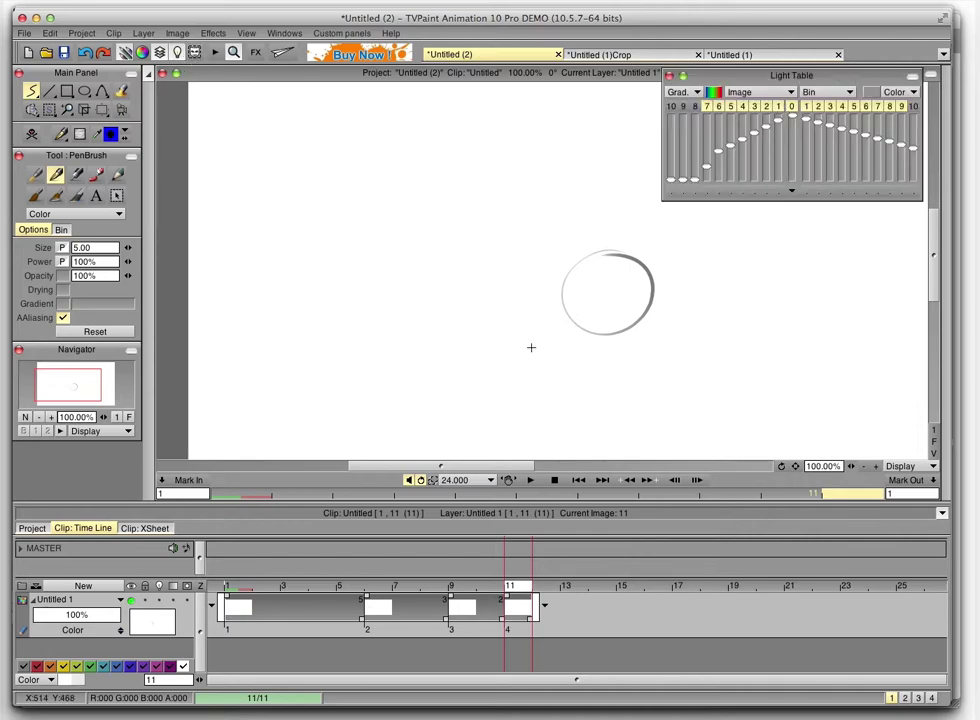
Go to frame 5 and lower the Light Table opacities of the previous frames
drag(510, 585, 362, 596)
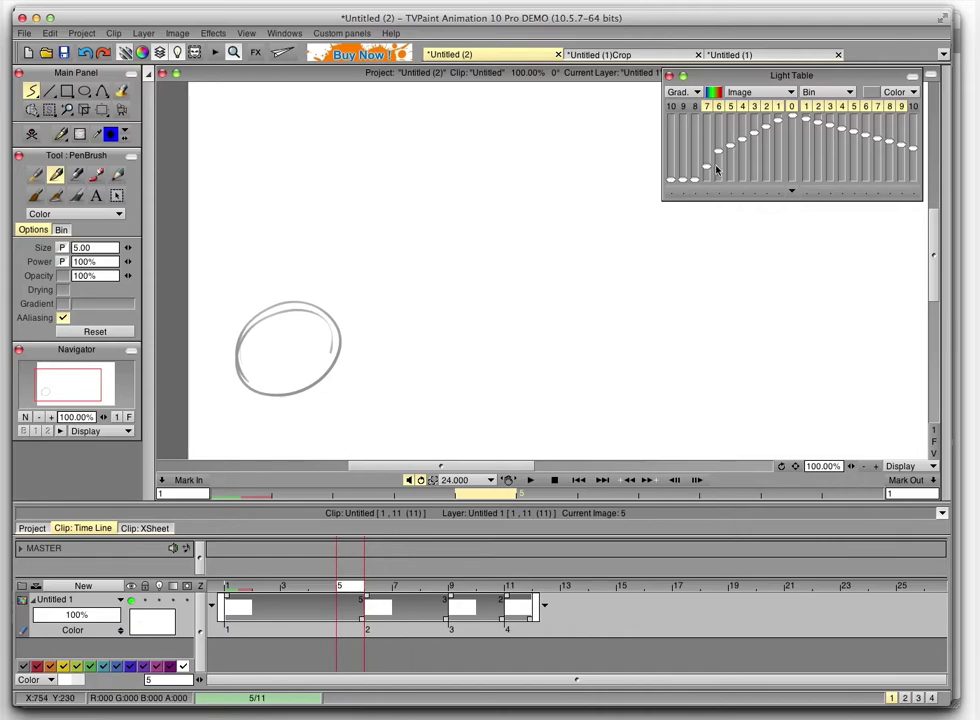
drag(776, 121, 778, 125)
click(779, 91)
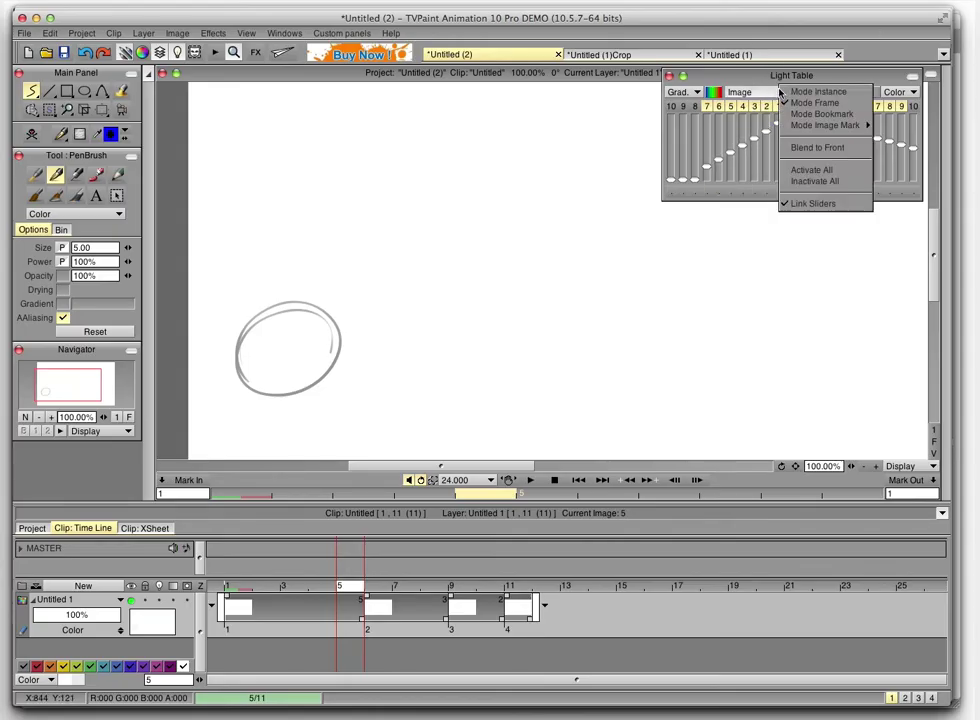
click(911, 76)
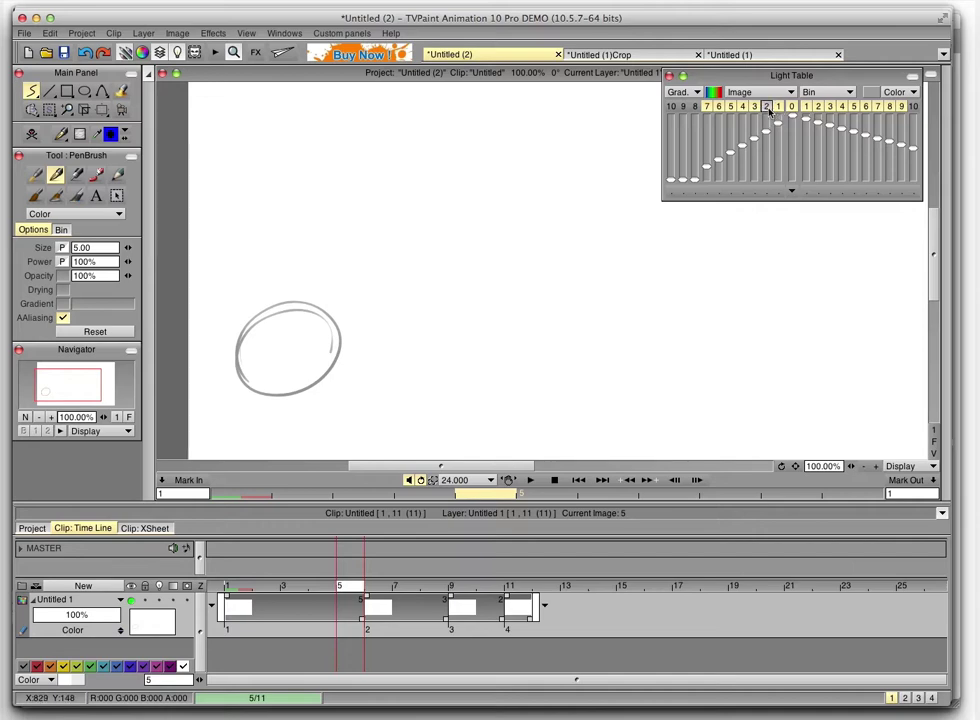
click(791, 191)
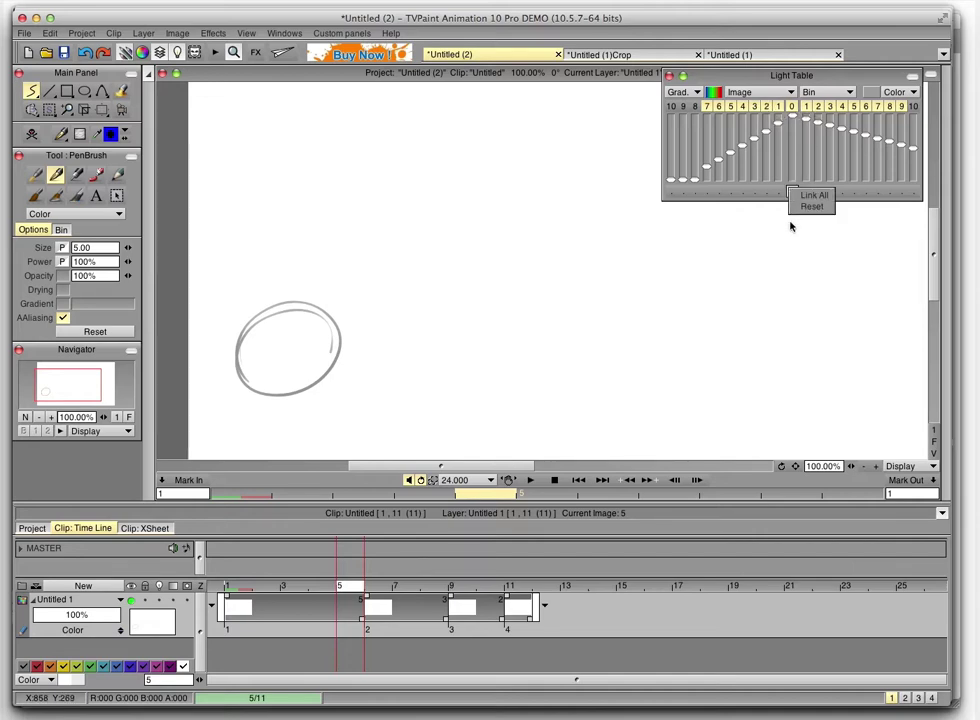
Compare the Light Table's frame and instance modes, leave it on Mode Instance, and move its window slightly lower
click(776, 94)
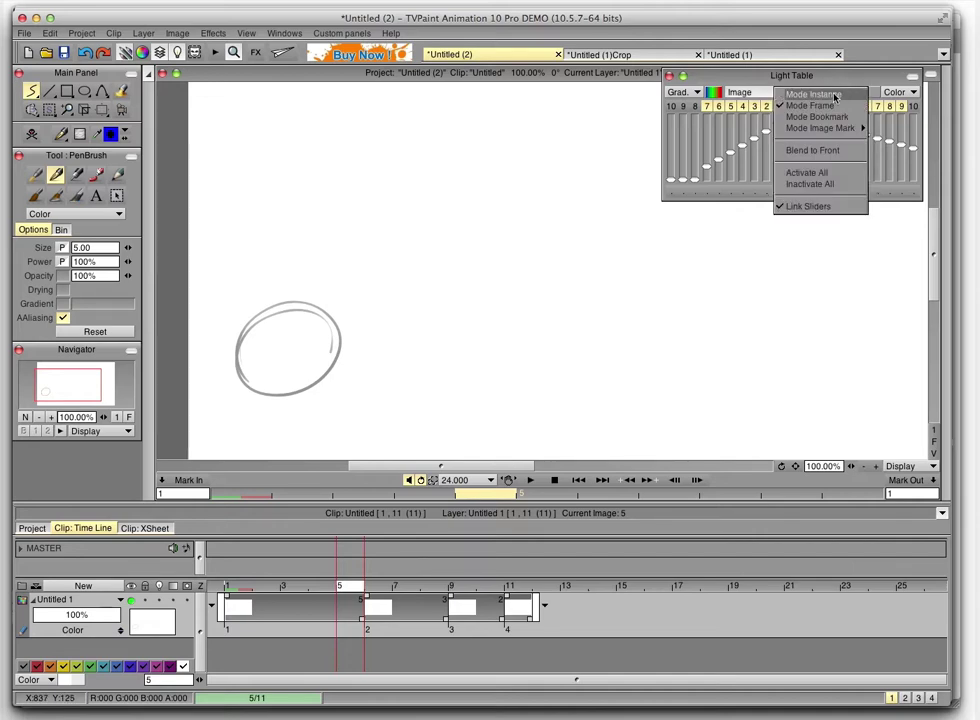
click(812, 94)
click(786, 92)
click(806, 106)
click(784, 93)
click(820, 93)
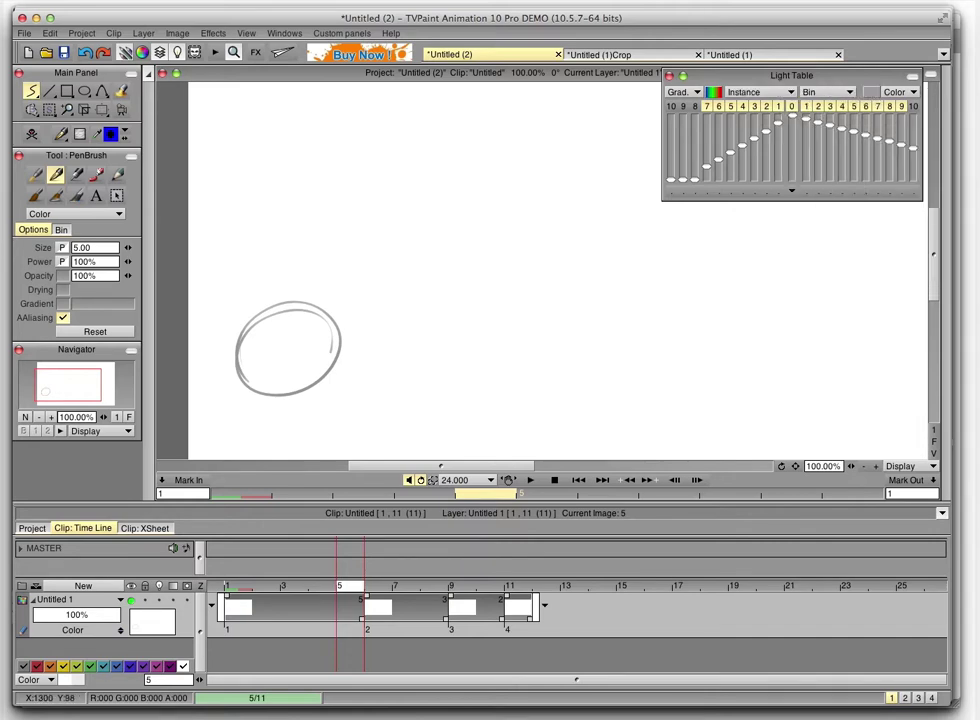
mouse_move(845, 77)
mouse_down()
mouse_move(805, 116)
mouse_move(838, 99)
mouse_up()
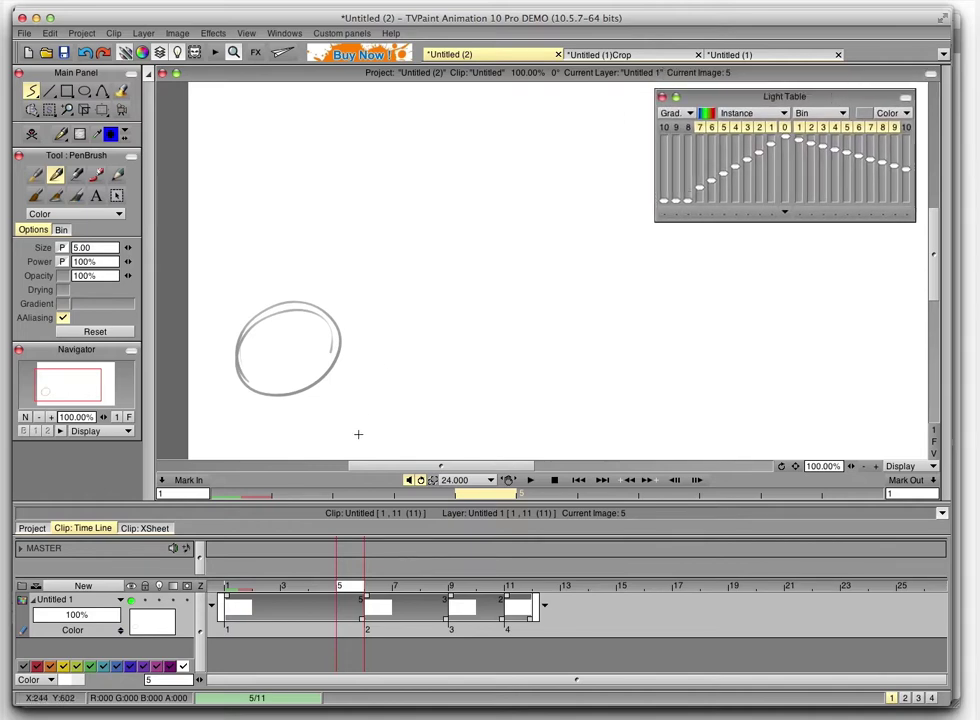
mouse_move(350, 586)
mouse_down()
mouse_move(324, 586)
mouse_move(411, 588)
mouse_move(343, 584)
mouse_up()
mouse_move(350, 582)
mouse_down()
mouse_move(435, 586)
mouse_move(322, 586)
mouse_move(361, 584)
mouse_up()
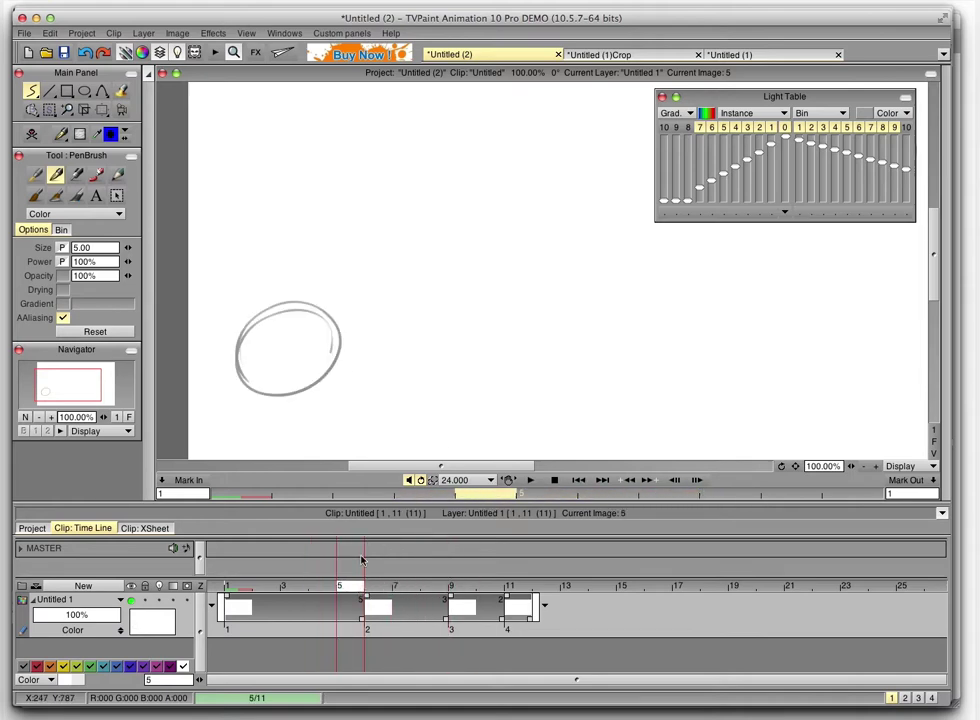
On frame 3 of the Untitled (1)Crop project, taper the Light Table opacities toward the more distant previous and next drawings
click(630, 54)
mouse_move(317, 586)
mouse_down()
mouse_move(262, 586)
mouse_move(319, 597)
mouse_move(253, 587)
mouse_move(311, 588)
mouse_move(258, 587)
mouse_move(298, 592)
mouse_up()
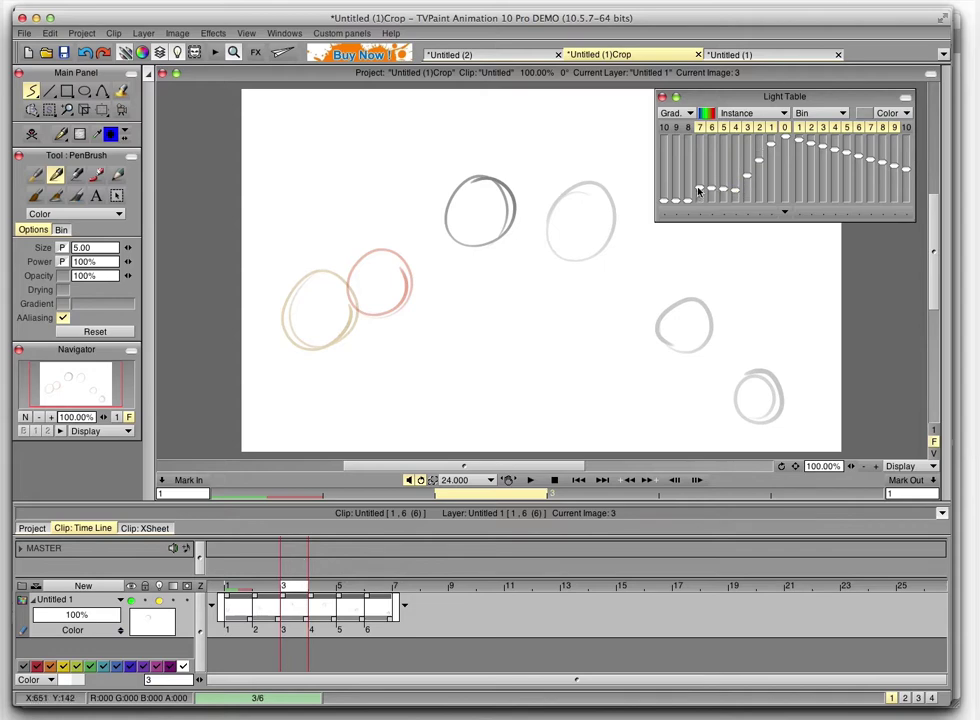
drag(745, 184, 818, 156)
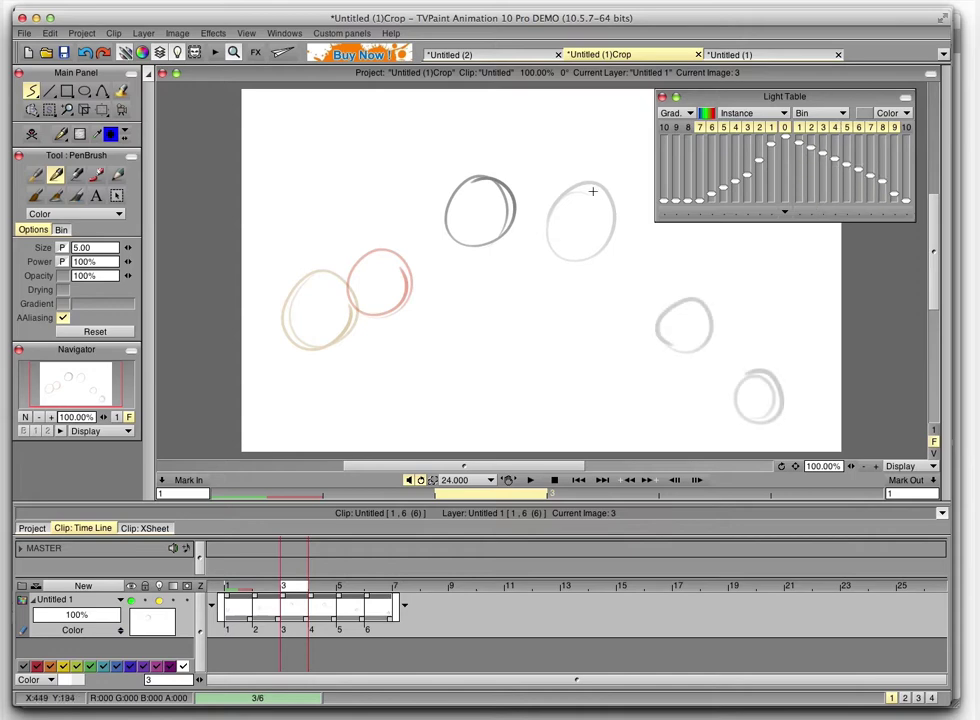
Try Red to Blue and other gradients for tinting the previous drawings in the Light Table
click(722, 112)
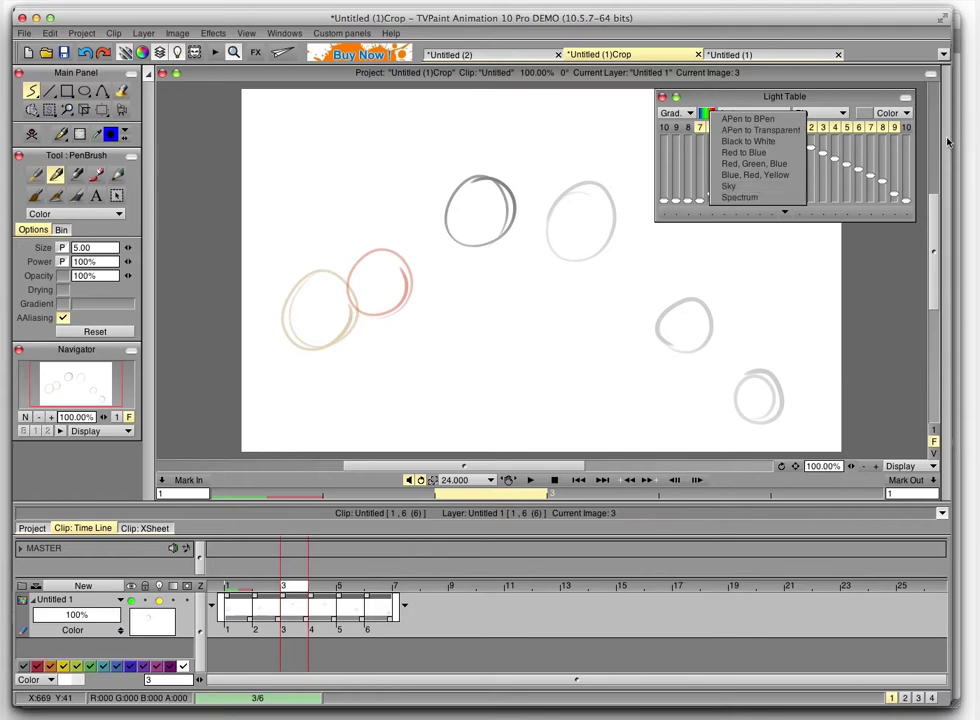
click(744, 152)
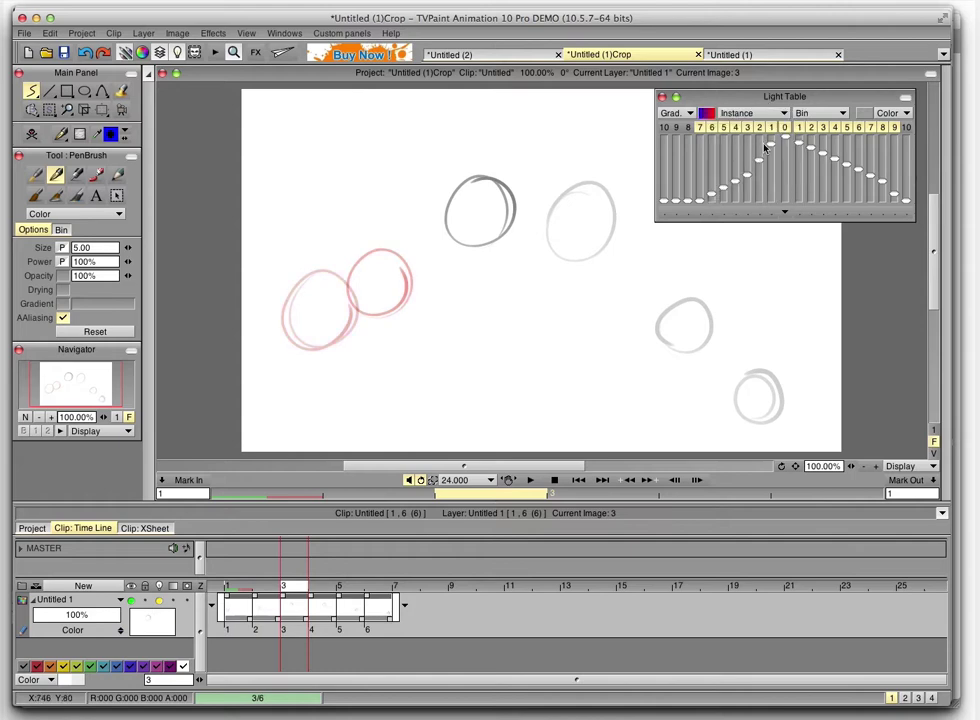
click(710, 115)
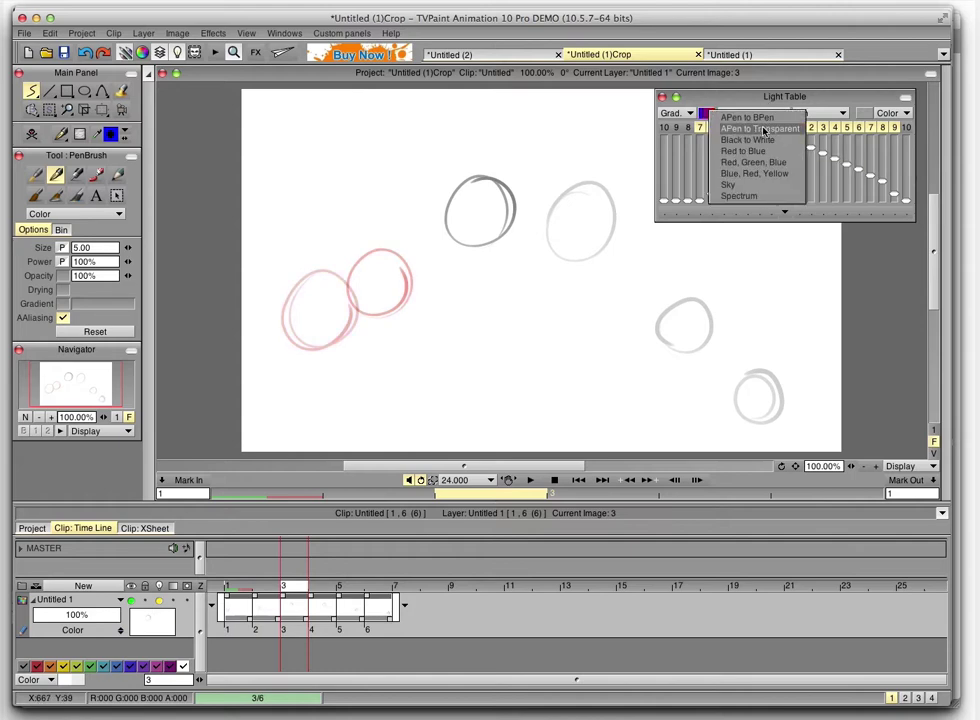
click(800, 115)
click(715, 115)
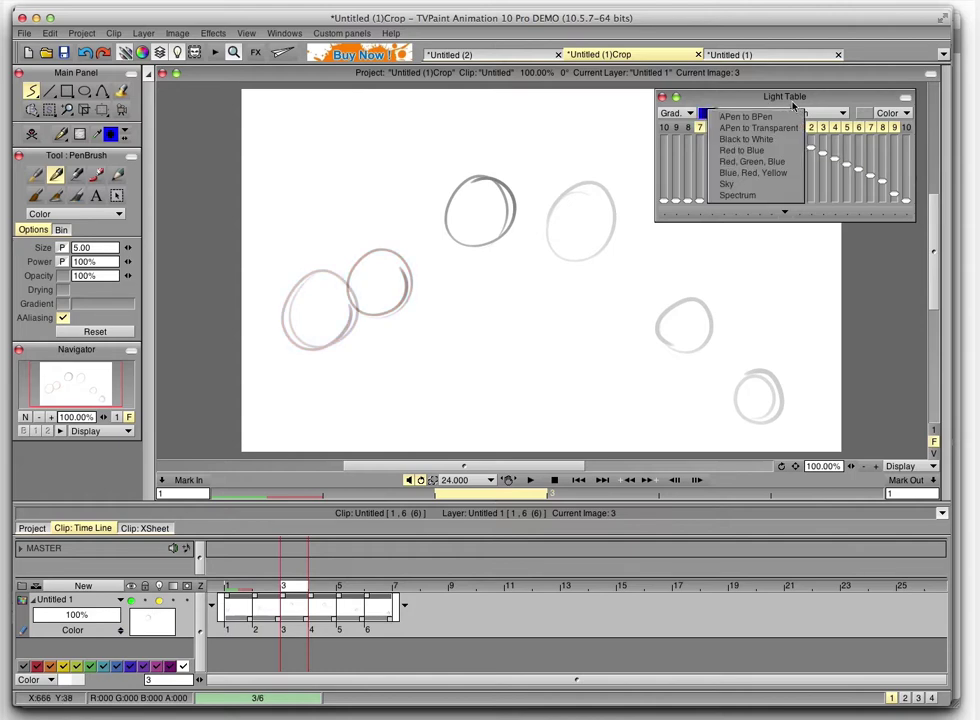
click(744, 172)
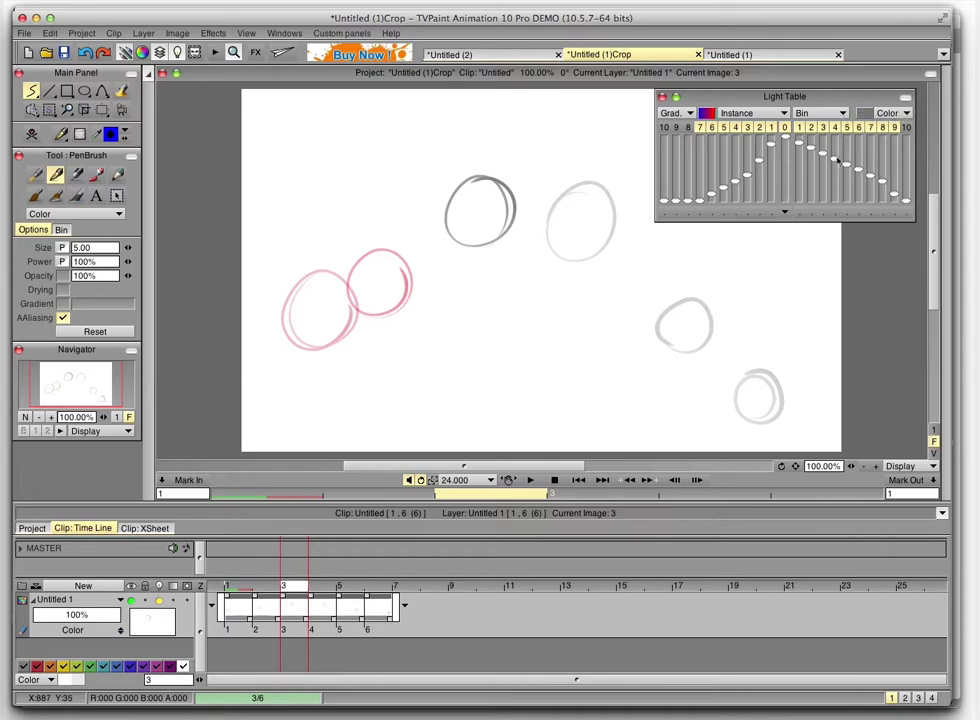
Try darker and lighter solid colors for the next drawings in the Light Table
click(865, 114)
click(865, 114)
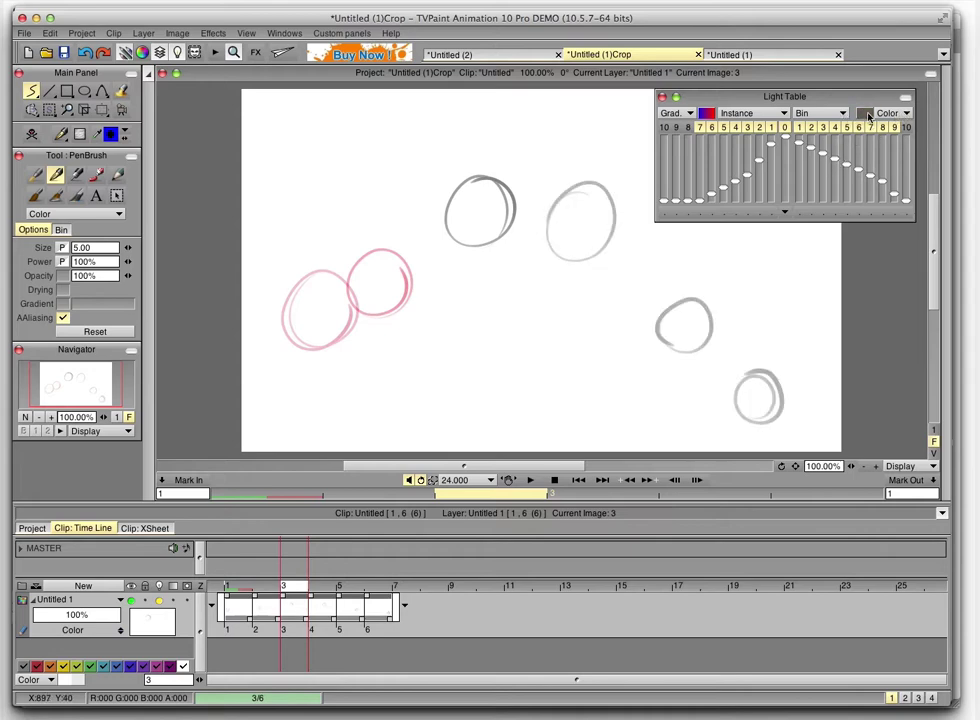
click(708, 114)
click(865, 114)
Switch the Light Table's next-drawing tint to Gradient and use the Blue, Red, Yellow preset
click(906, 113)
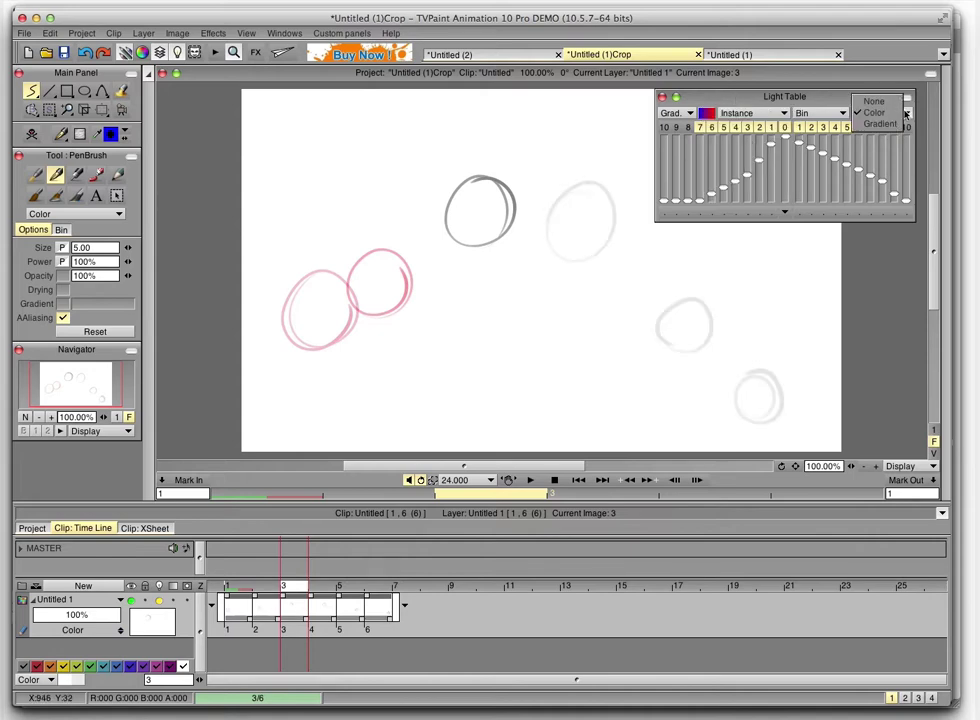
click(880, 124)
click(895, 113)
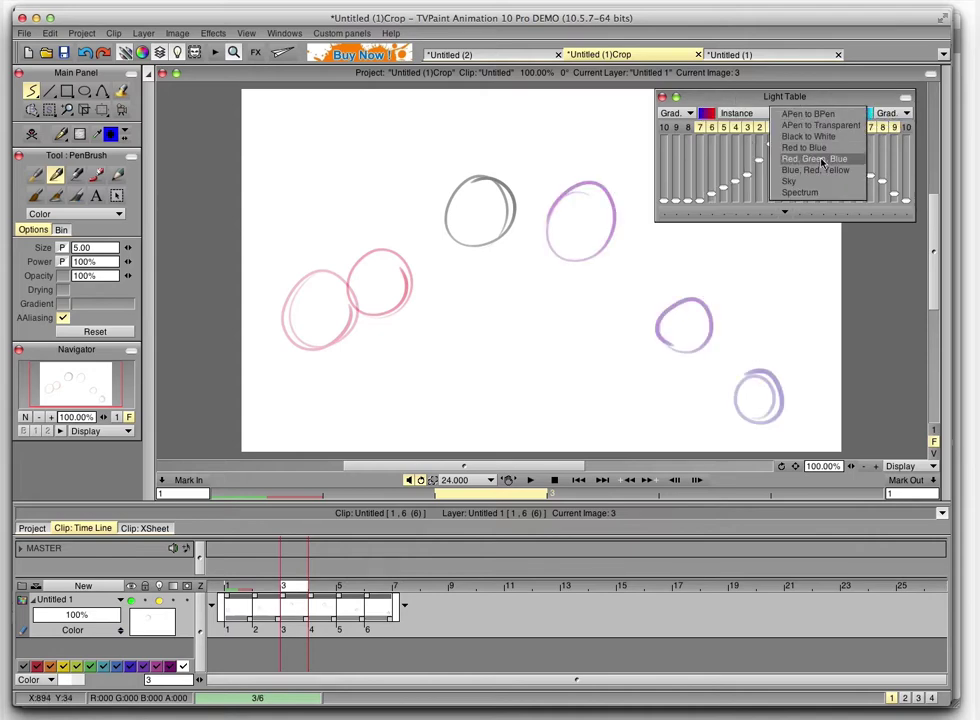
click(822, 170)
click(855, 116)
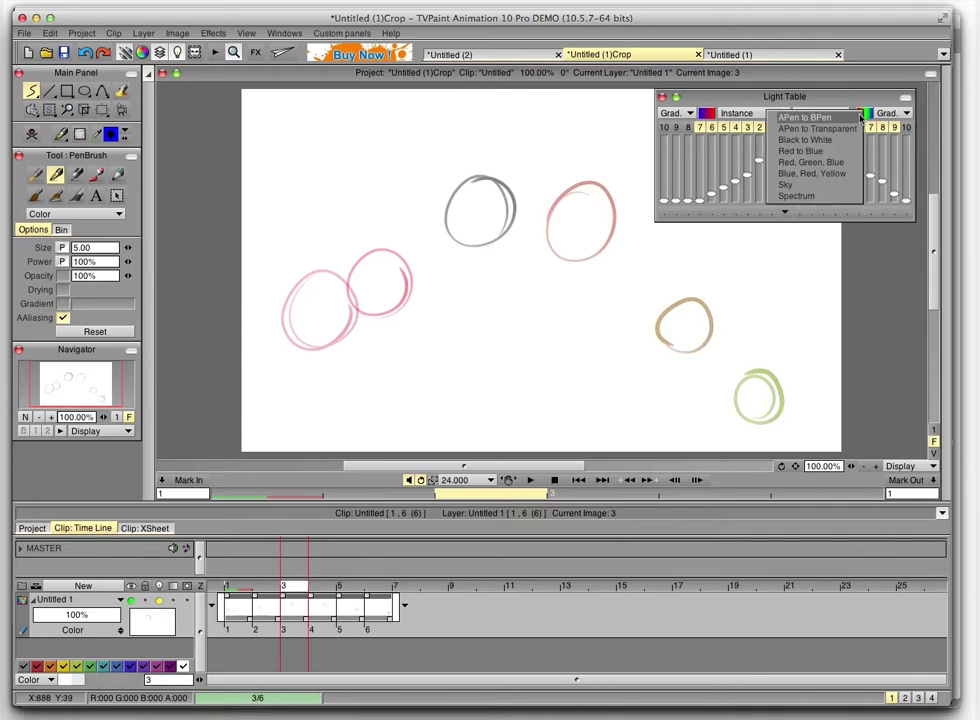
click(812, 173)
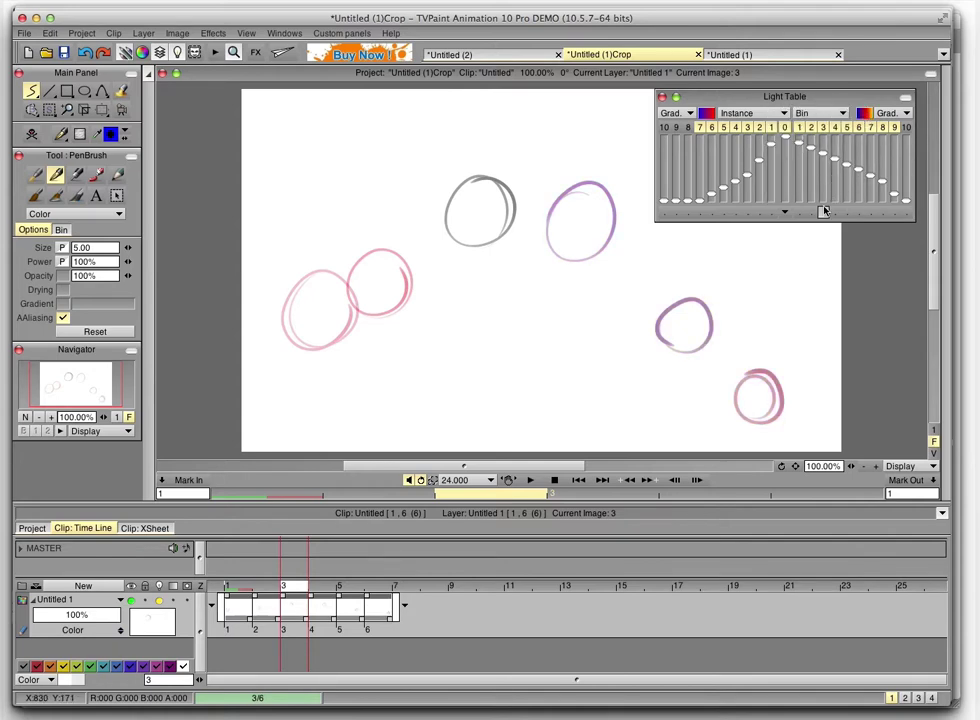
Apply the Sky gradient to the previous drawings in the Light Table and preview the onion skin on frame 2
click(706, 113)
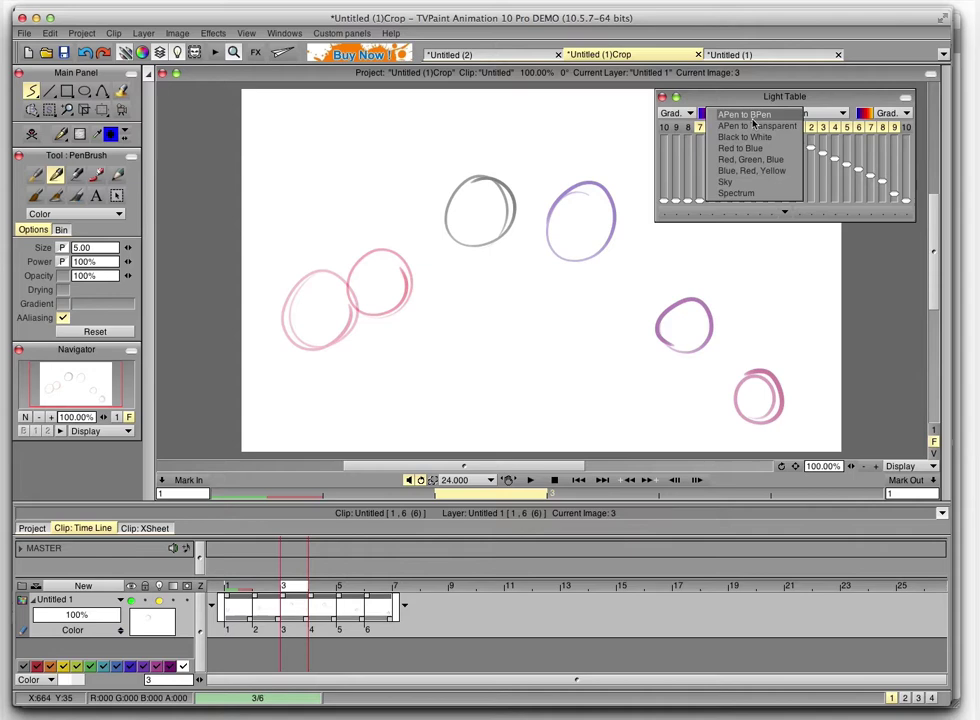
click(745, 182)
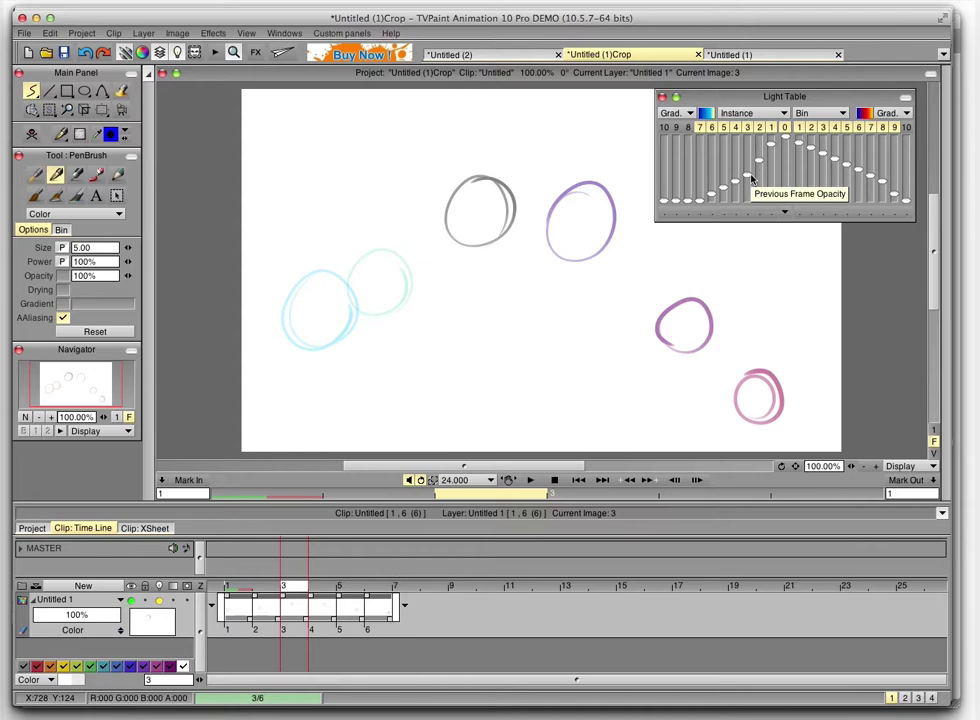
drag(291, 585, 255, 597)
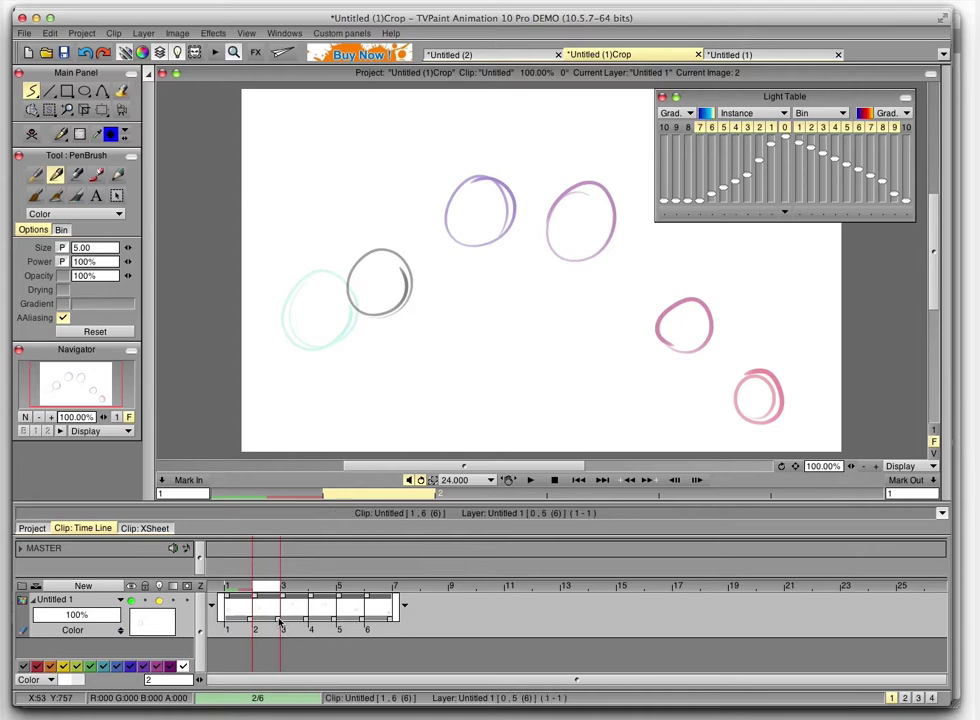
Extend the timeline exposures of drawings 2 and 4 to three frames each, drawing 6 to five frames, and lengthen drawing 5
drag(282, 622, 336, 622)
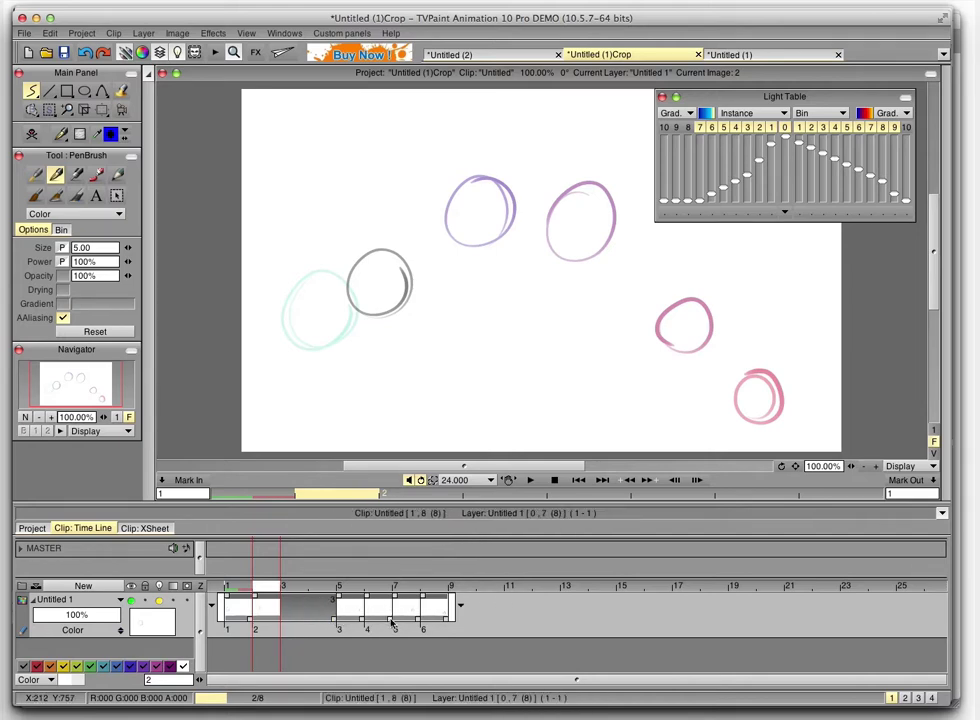
drag(393, 625, 450, 621)
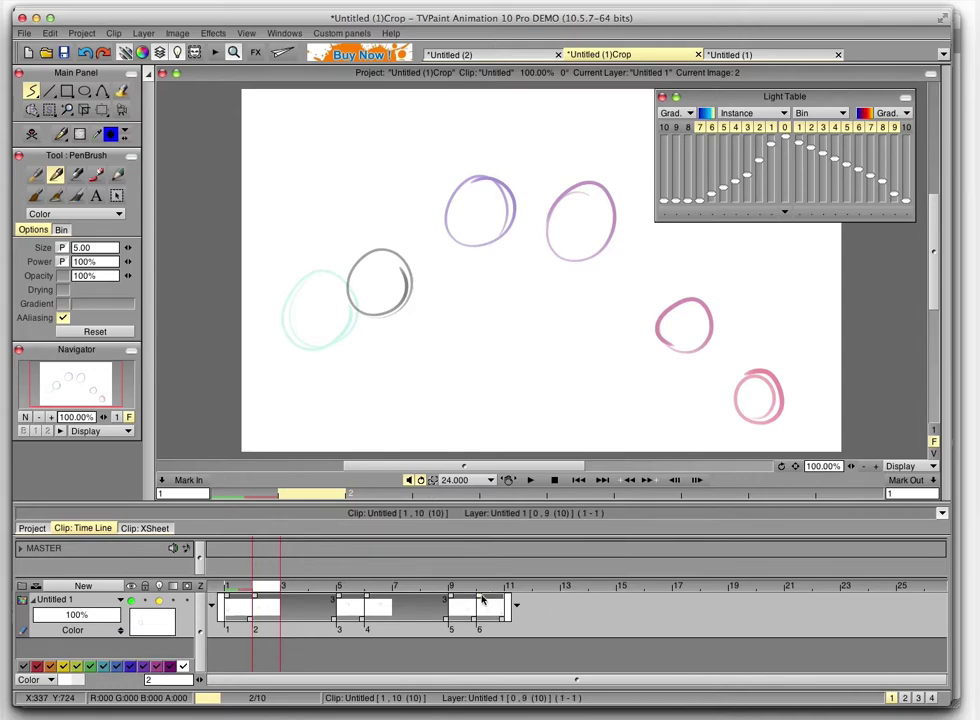
drag(503, 619, 620, 621)
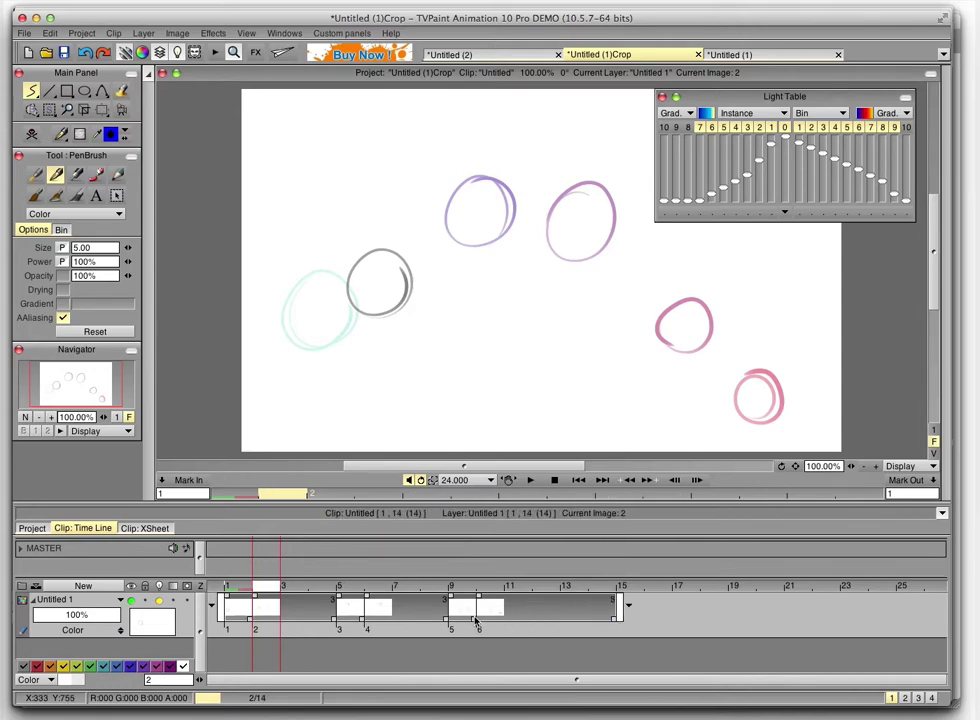
drag(476, 621, 527, 600)
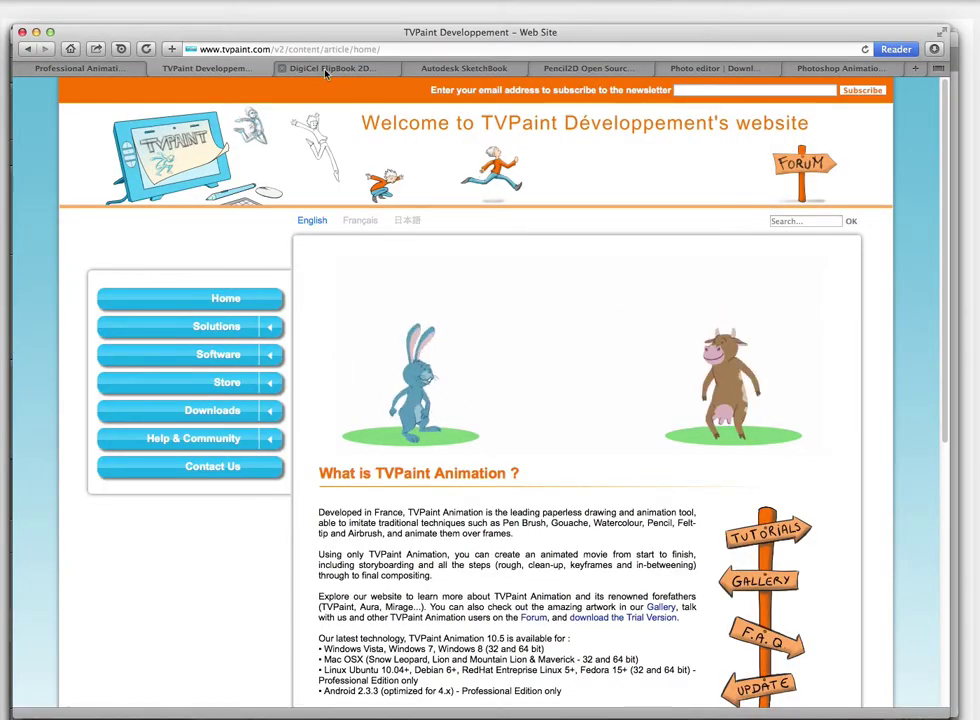
In the web browser, open the DigiCel FlipBook site and examine its descriptions of 2D, 3D and stop-motion animation
click(330, 70)
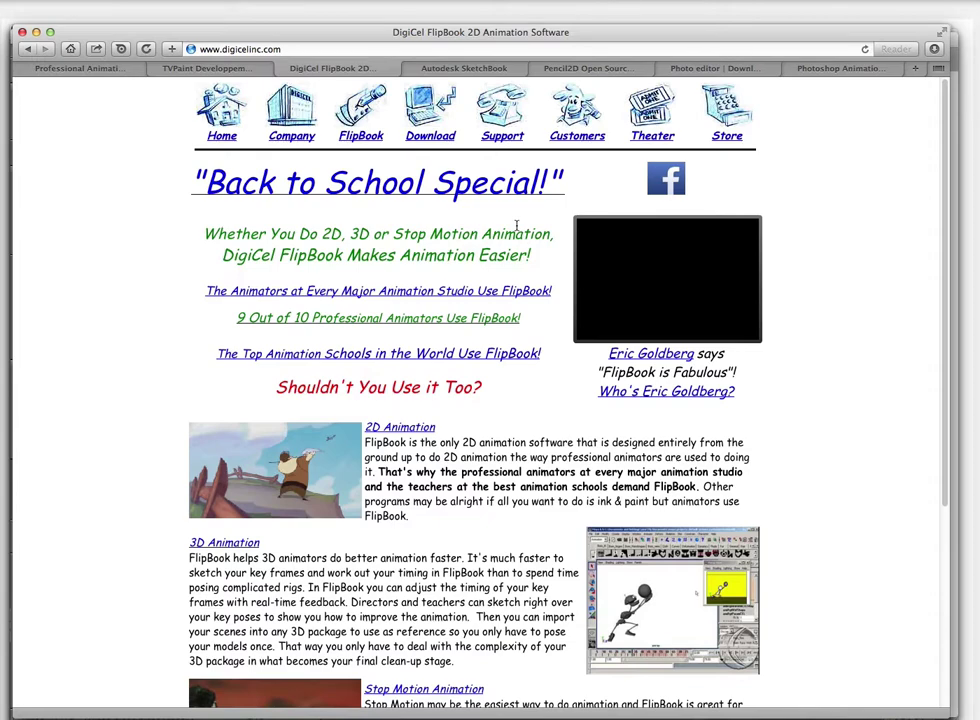
scroll(945, 192, down, 1)
scroll(945, 192, down, 2)
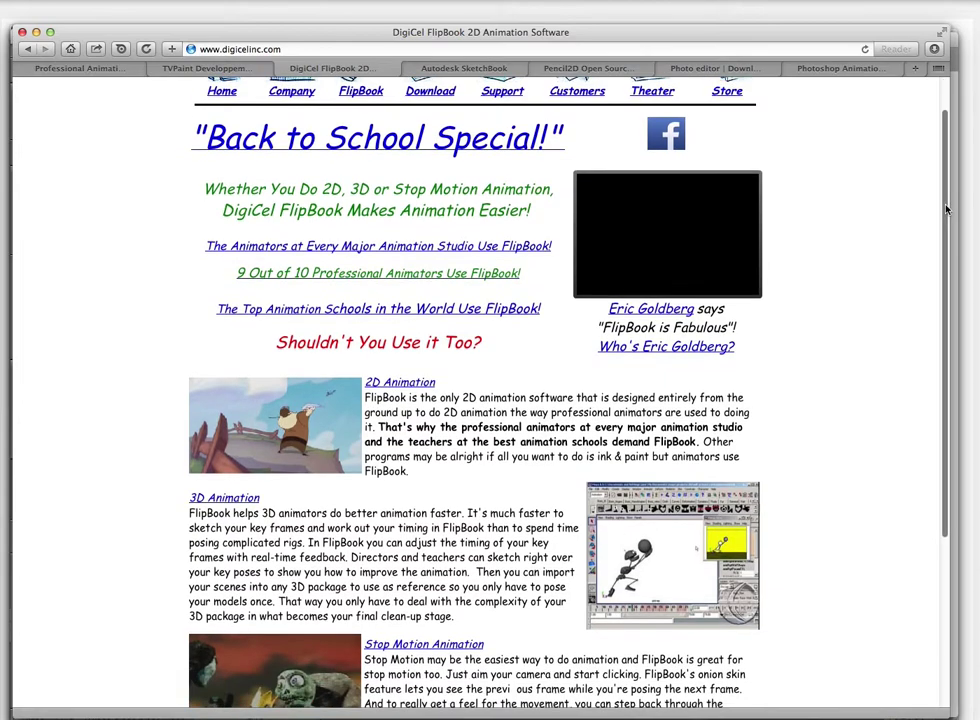
Review the rest of the DigiCel page, switch to FlipBook and place the Camera Tools palette beside the Tools palette
drag(950, 216, 941, 376)
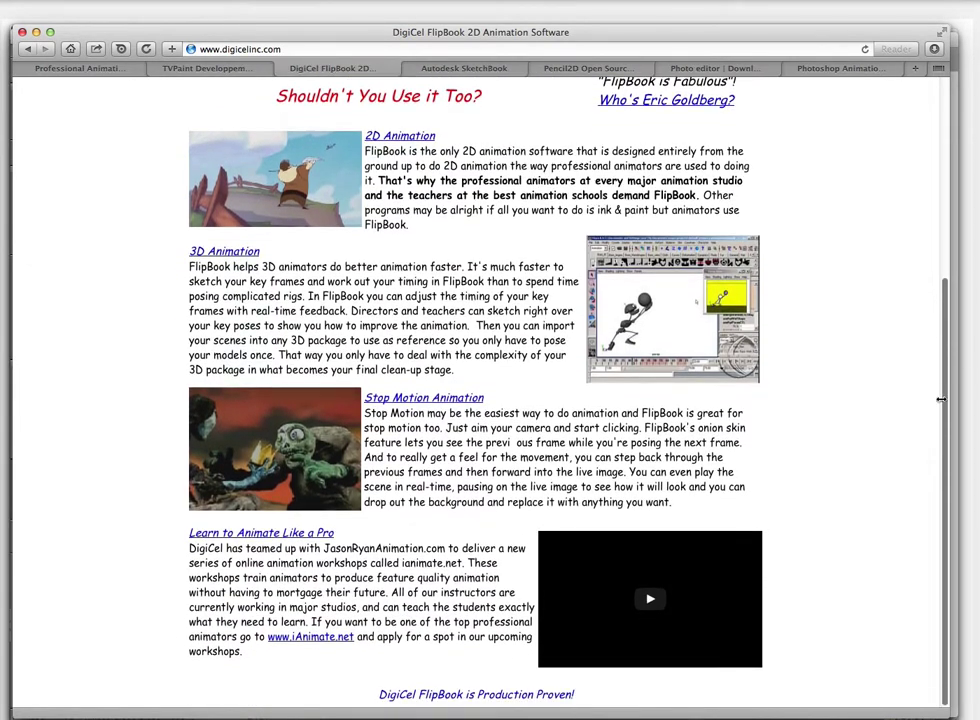
scroll(940, 401, up, 5)
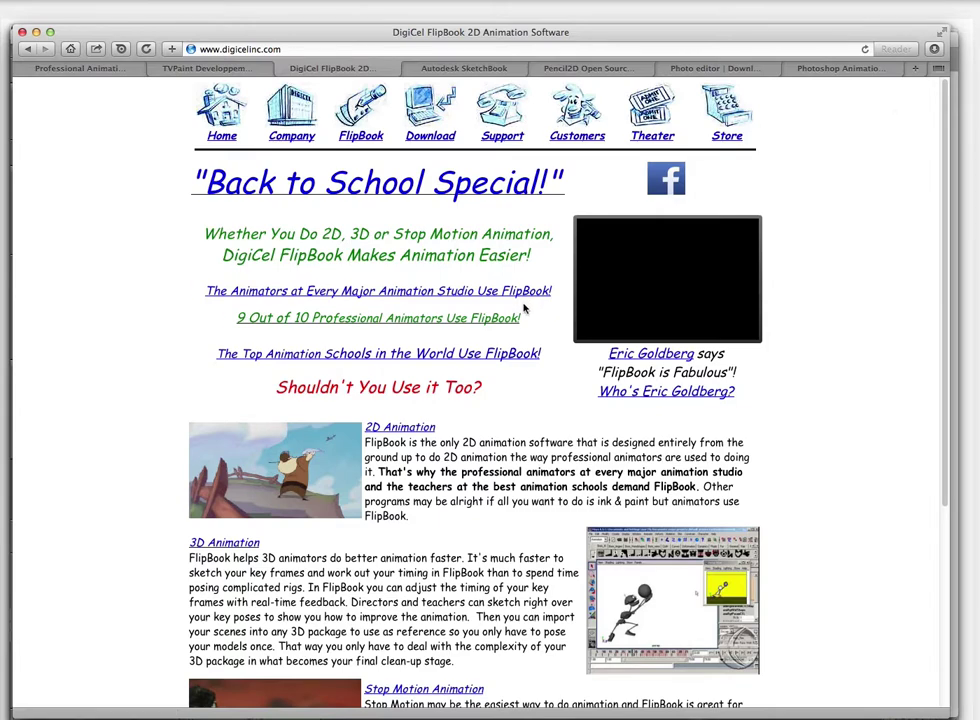
key(super+Tab)
click(242, 348)
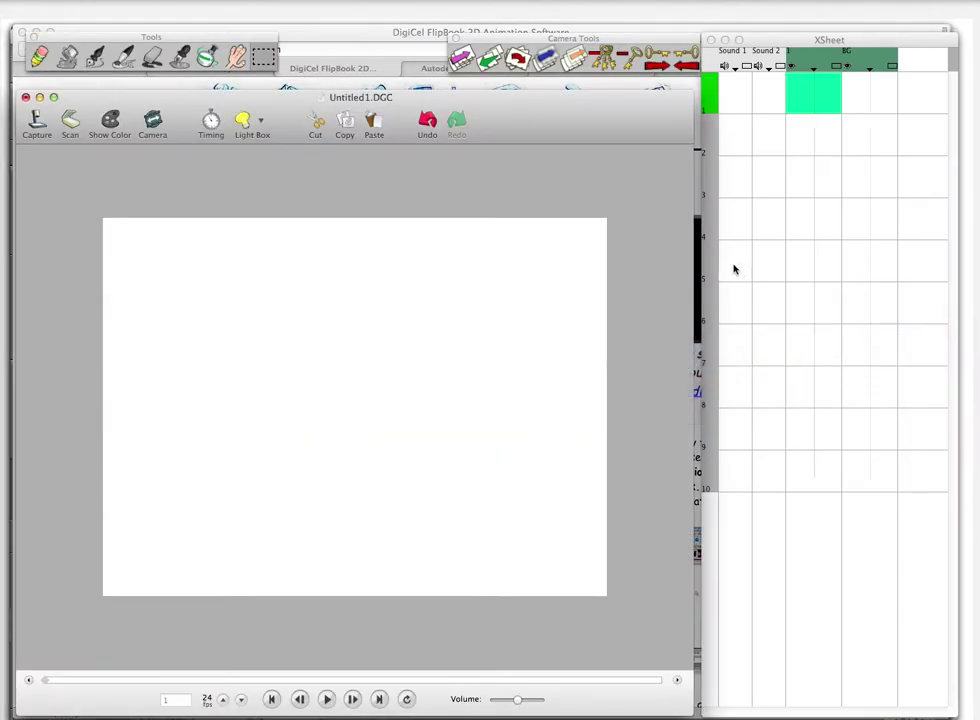
drag(489, 42, 331, 42)
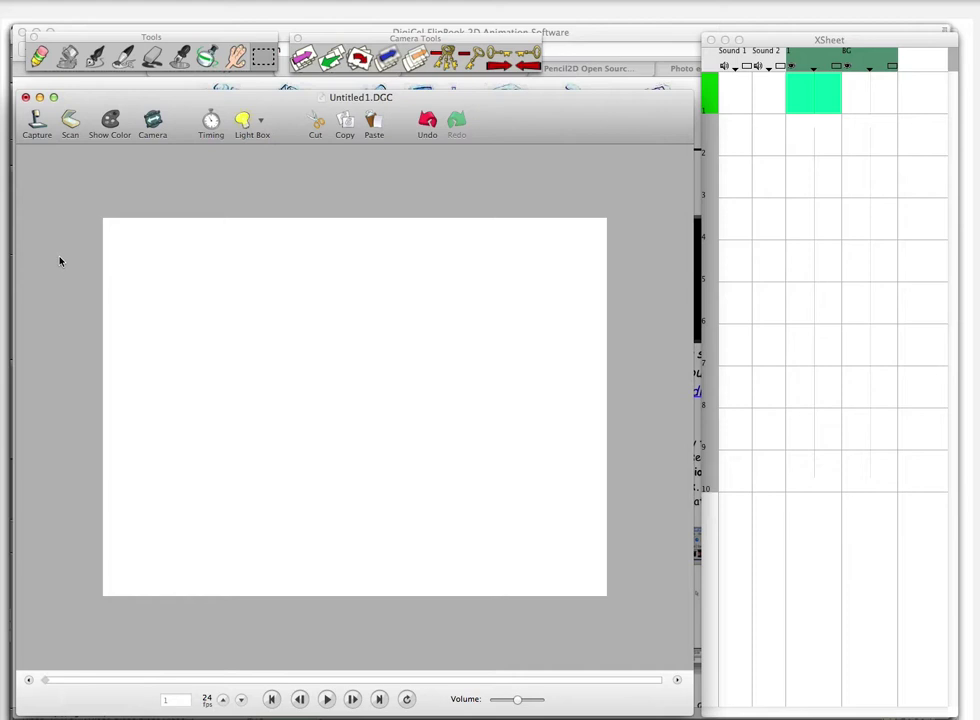
Sketch a round head with curved center and eye guidelines using the Pencil tool, and inspect it at different magnifications
click(38, 56)
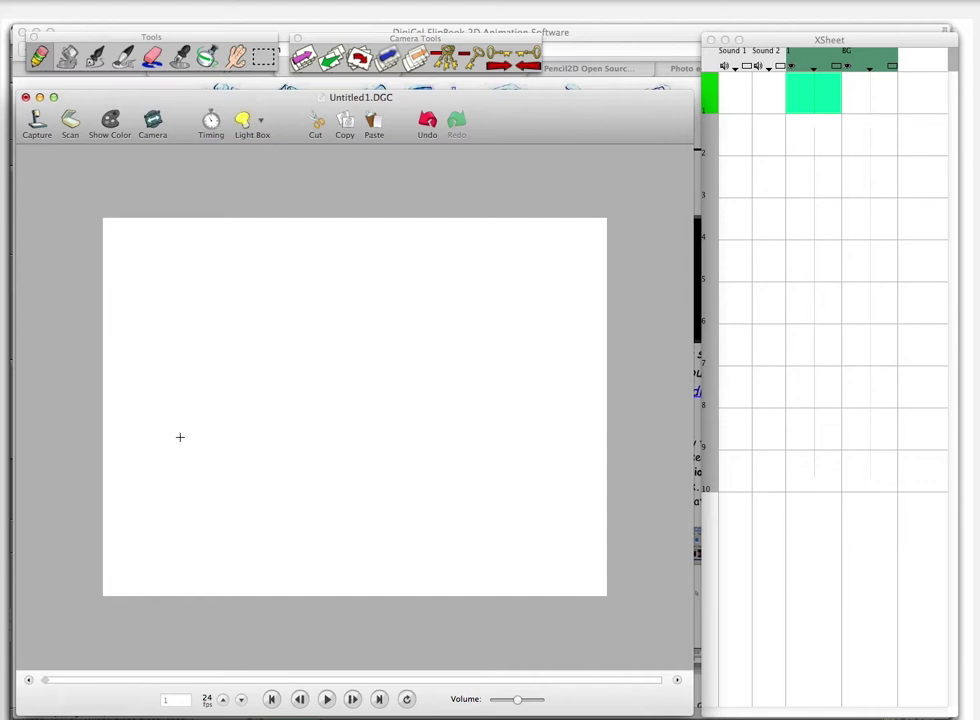
mouse_move(202, 444)
mouse_down()
mouse_move(219, 407)
mouse_move(249, 431)
mouse_move(278, 428)
mouse_up()
key(super+=)
key(super+=)
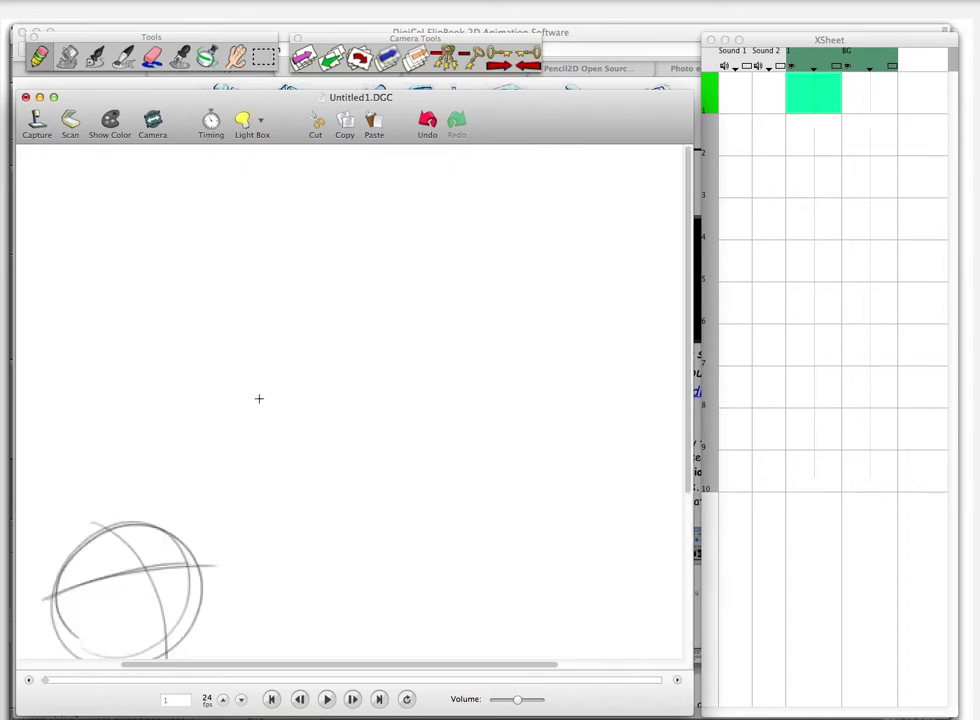
key(space)
drag(206, 528, 501, 236)
drag(373, 412, 414, 355)
key(p)
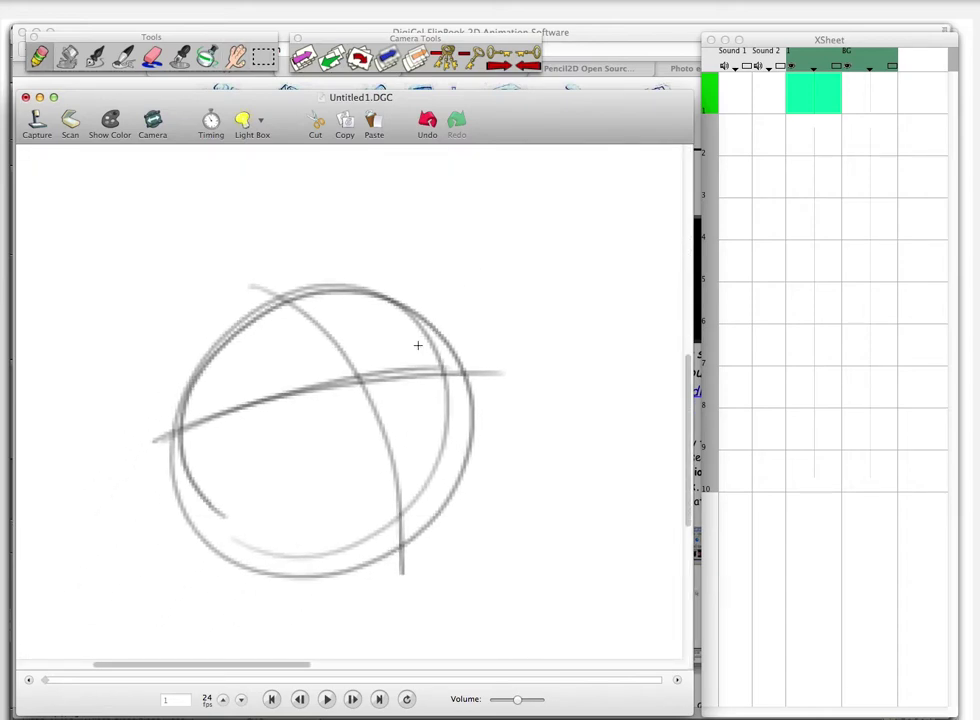
scroll(416, 352, down, 3)
scroll(418, 345, down, 2)
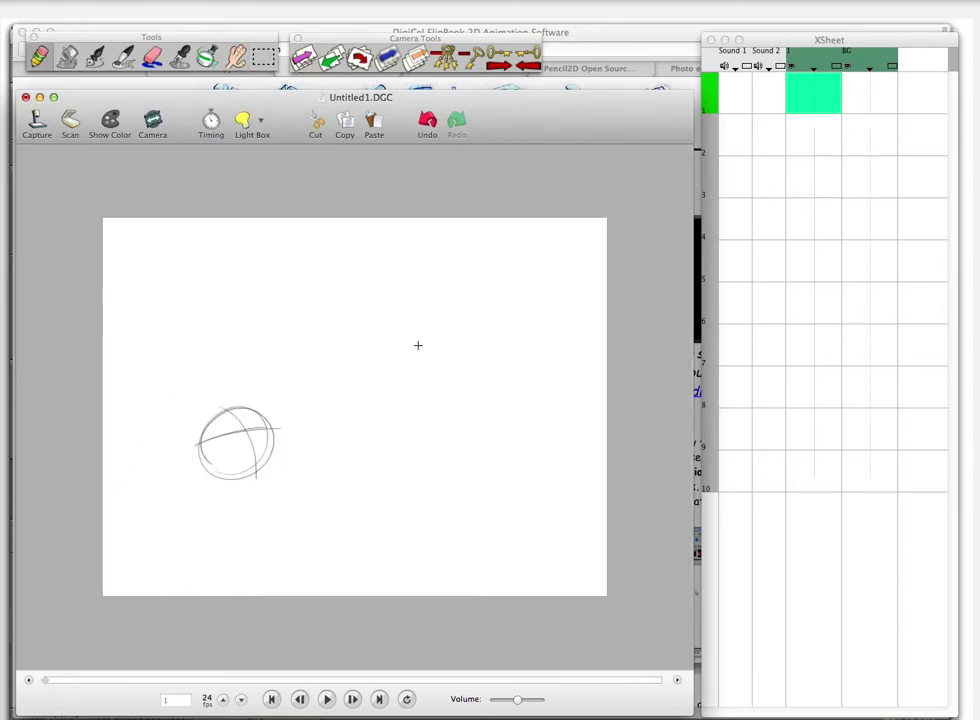
Sketch two round eyes, the brow and eyelid lines and the nose along the head's guidelines
scroll(268, 400, up, 3)
key(h)
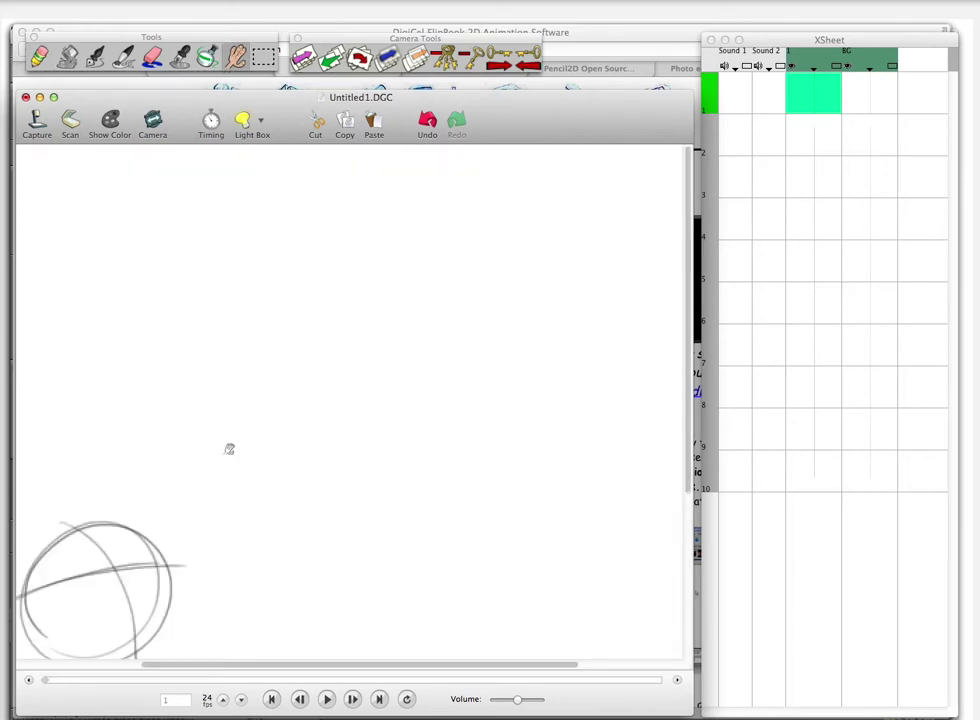
drag(210, 475, 420, 265)
key(p)
drag(258, 342, 252, 324)
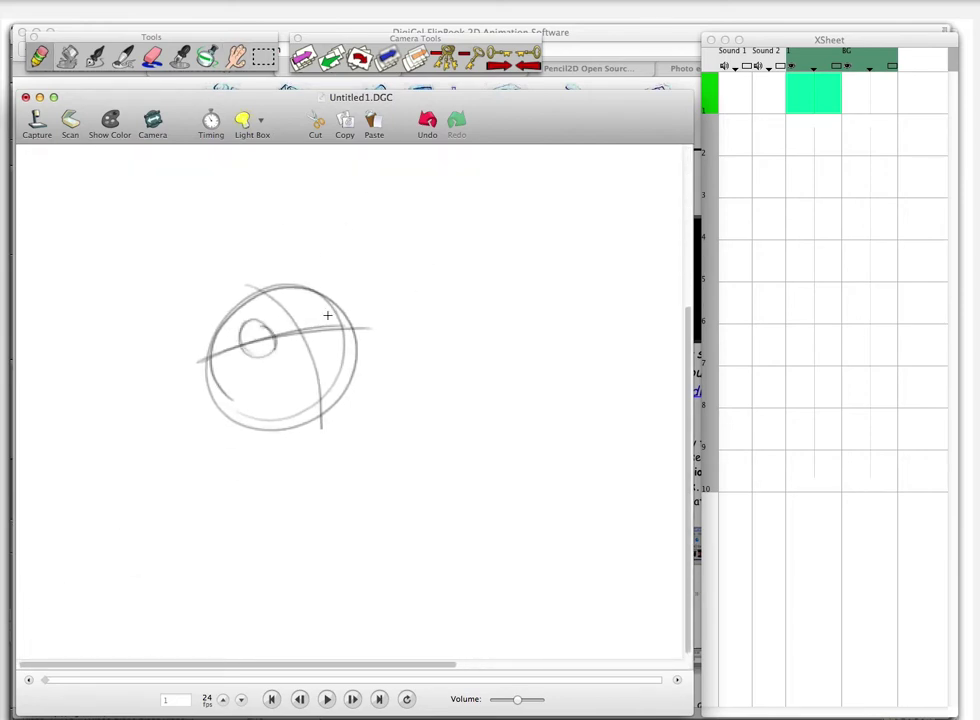
mouse_move(322, 311)
mouse_down()
mouse_move(312, 338)
mouse_move(324, 314)
mouse_up()
mouse_move(212, 344)
mouse_down()
mouse_move(242, 329)
mouse_move(257, 344)
mouse_move(325, 329)
mouse_up()
mouse_move(305, 306)
mouse_down()
mouse_move(321, 364)
mouse_move(307, 369)
mouse_move(341, 391)
mouse_up()
Sketch the mouth, jaw, cheek, ear and angular outer skull contour on the head
drag(291, 407, 343, 389)
mouse_move(212, 366)
mouse_down()
mouse_move(241, 376)
mouse_move(294, 446)
mouse_up()
mouse_move(254, 388)
mouse_down()
mouse_move(309, 444)
mouse_move(341, 433)
mouse_up()
mouse_move(242, 348)
mouse_down()
mouse_move(304, 306)
mouse_move(338, 307)
mouse_up()
mouse_move(339, 296)
mouse_down()
mouse_move(347, 362)
mouse_move(347, 436)
mouse_up()
mouse_move(214, 381)
mouse_down()
mouse_move(254, 439)
mouse_move(301, 450)
mouse_move(214, 395)
mouse_up()
mouse_move(196, 343)
mouse_down()
mouse_move(250, 283)
mouse_move(227, 307)
mouse_move(316, 289)
mouse_move(346, 342)
mouse_up()
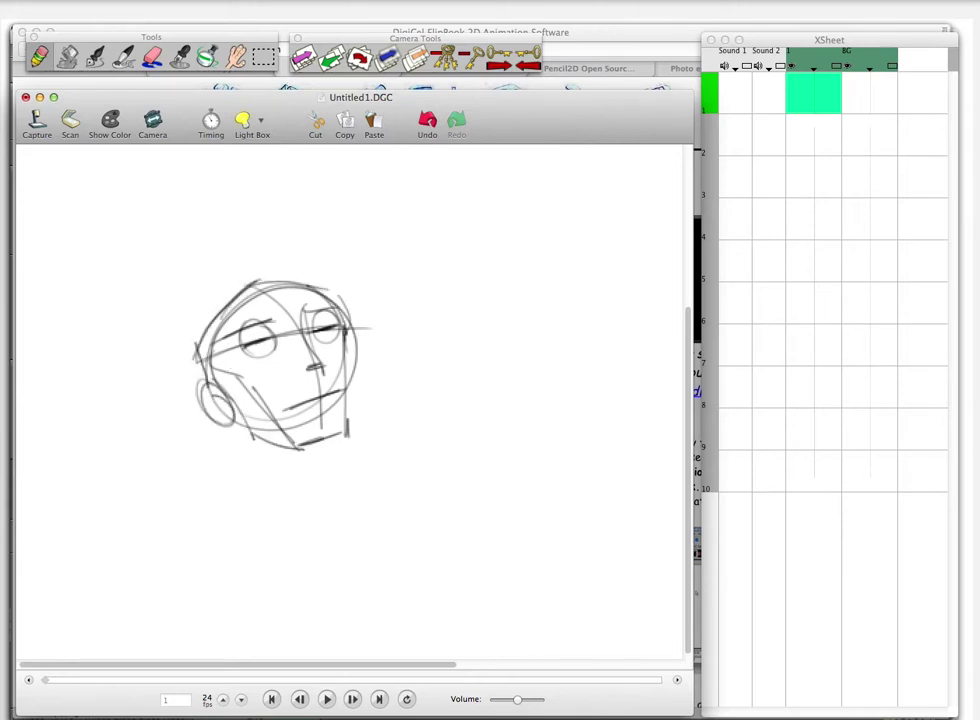
Open the preferences to check the graphics tablet and tool options, and close them
key(super+comma)
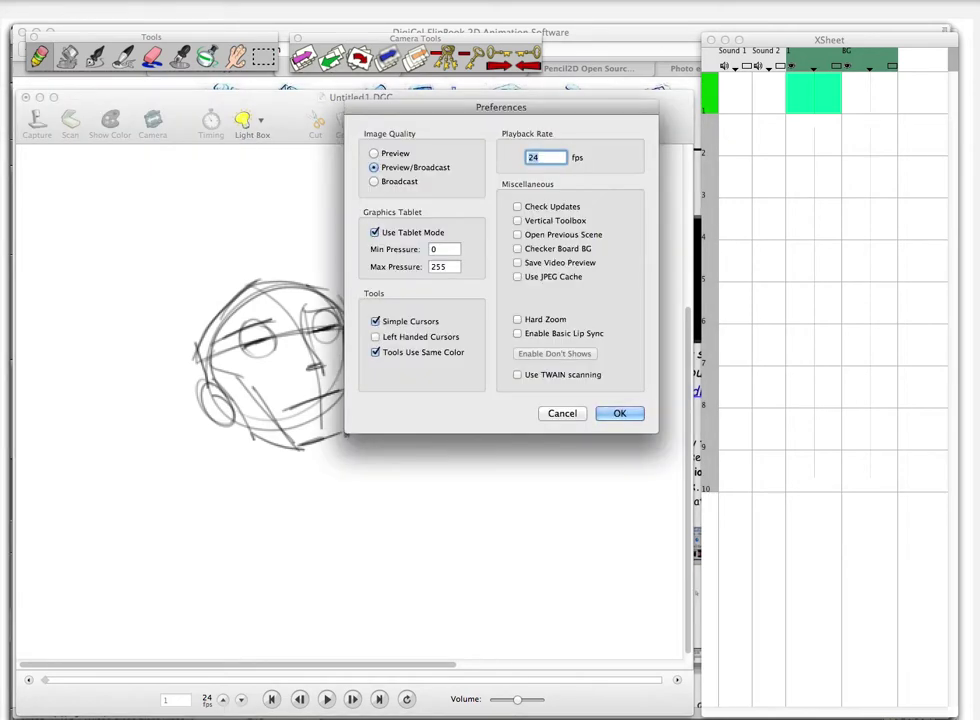
drag(459, 104, 441, 105)
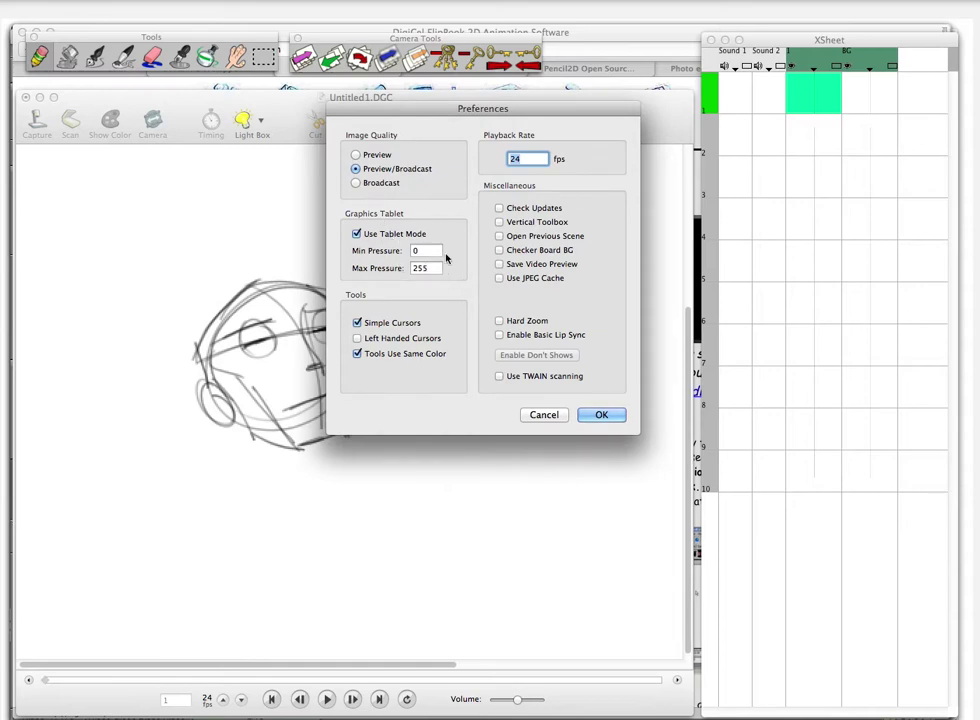
click(600, 416)
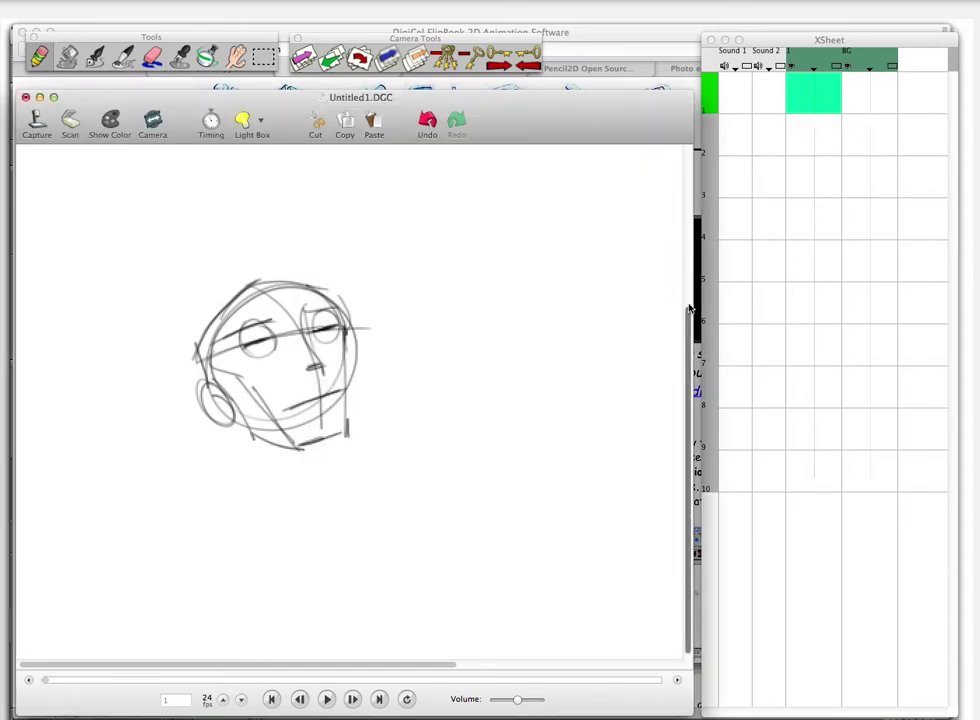
Reinforce the head's jaw, cheek and ear lines with darker pencil strokes
drag(254, 388, 289, 438)
mouse_move(212, 376)
mouse_down()
mouse_move(293, 452)
mouse_move(237, 417)
mouse_move(251, 430)
mouse_up()
drag(350, 336, 347, 435)
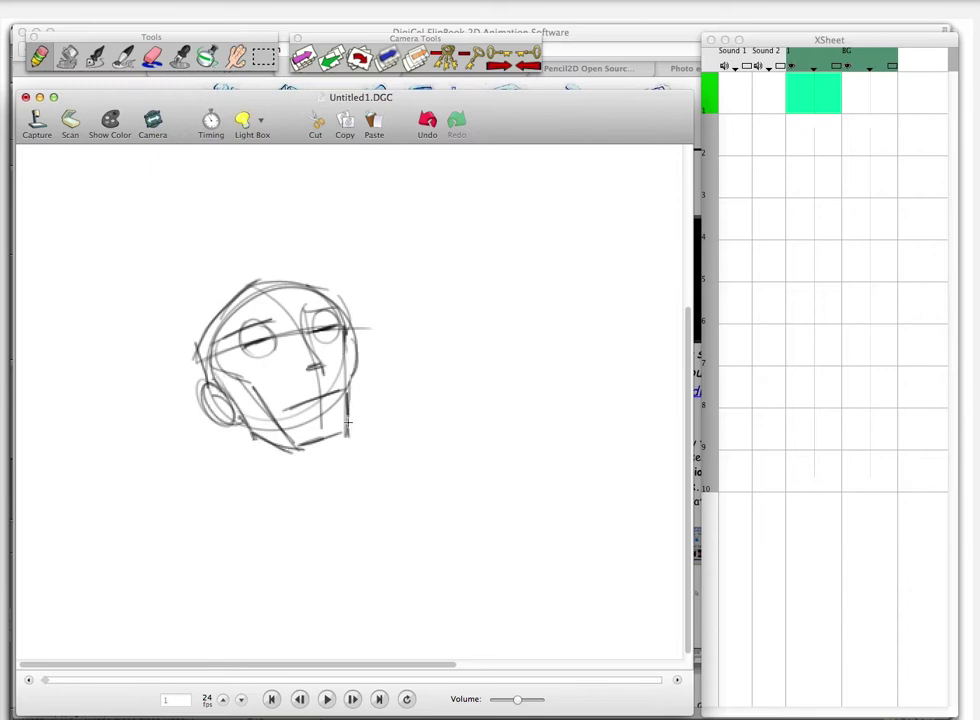
Sketch the neck and both shoulder lines below the head
drag(256, 439, 321, 497)
drag(327, 440, 330, 503)
drag(191, 510, 250, 466)
mouse_move(243, 425)
mouse_down()
mouse_move(254, 464)
mouse_move(236, 472)
mouse_up()
drag(194, 500, 265, 462)
mouse_move(349, 388)
mouse_down()
mouse_move(362, 446)
mouse_move(398, 459)
mouse_up()
Inspect the head drawing at different pan positions and magnifications, ending with the whole page in view
key(space)
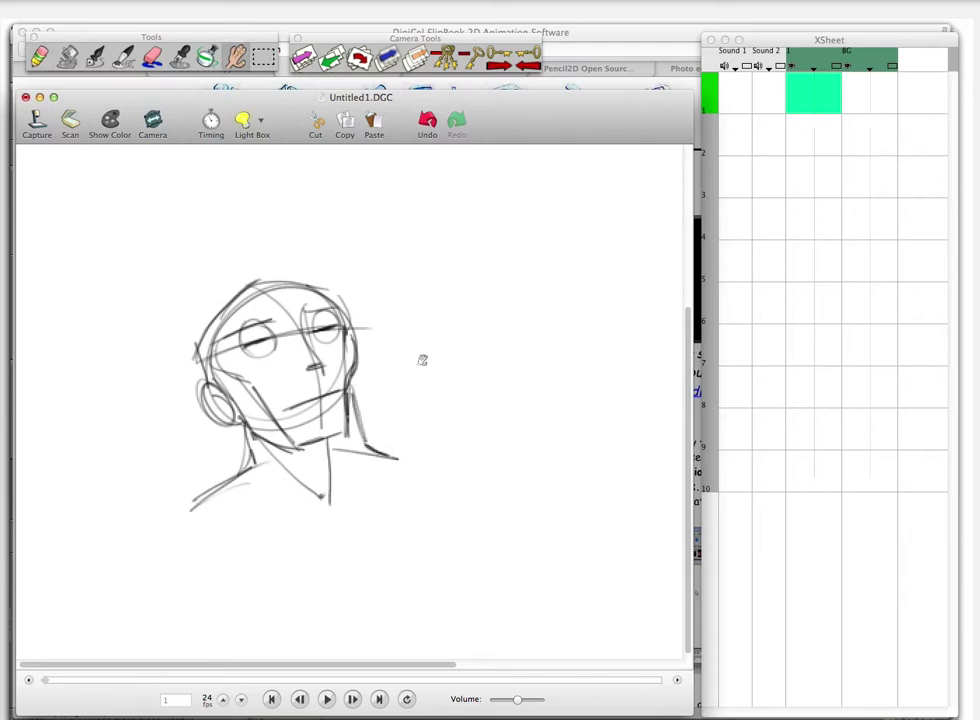
mouse_move(435, 361)
mouse_down()
mouse_move(437, 339)
mouse_move(404, 333)
mouse_move(499, 298)
mouse_up()
mouse_move(433, 319)
mouse_down()
mouse_move(426, 334)
mouse_move(443, 330)
mouse_up()
key(minus)
key(plus)
key(plus)
scroll(466, 312, down, 3)
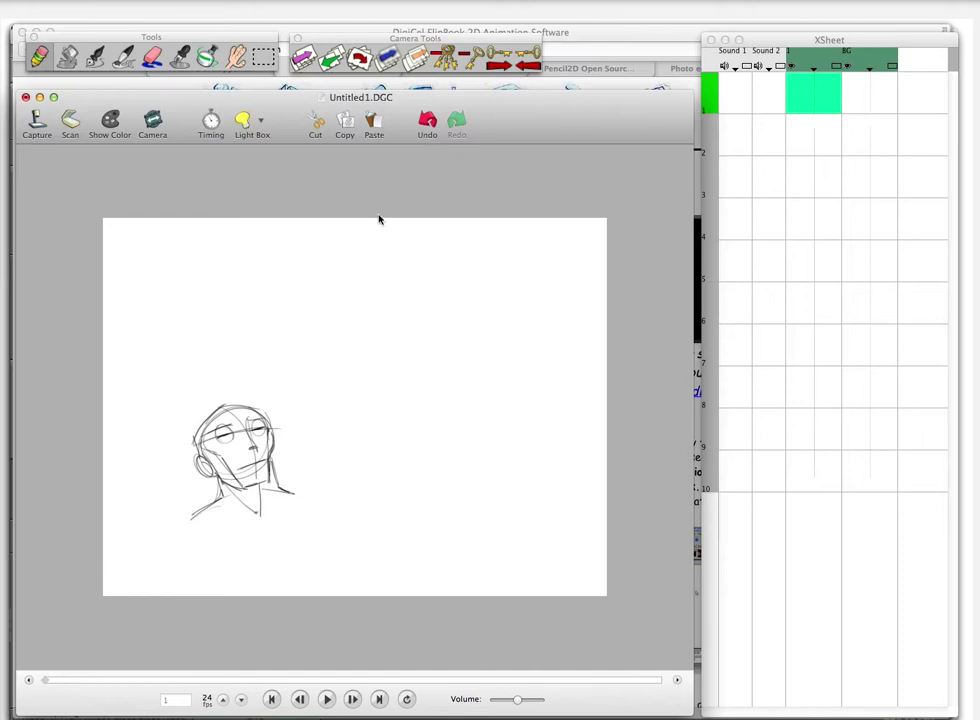
Select the head drawing with a rectangular selection
click(263, 56)
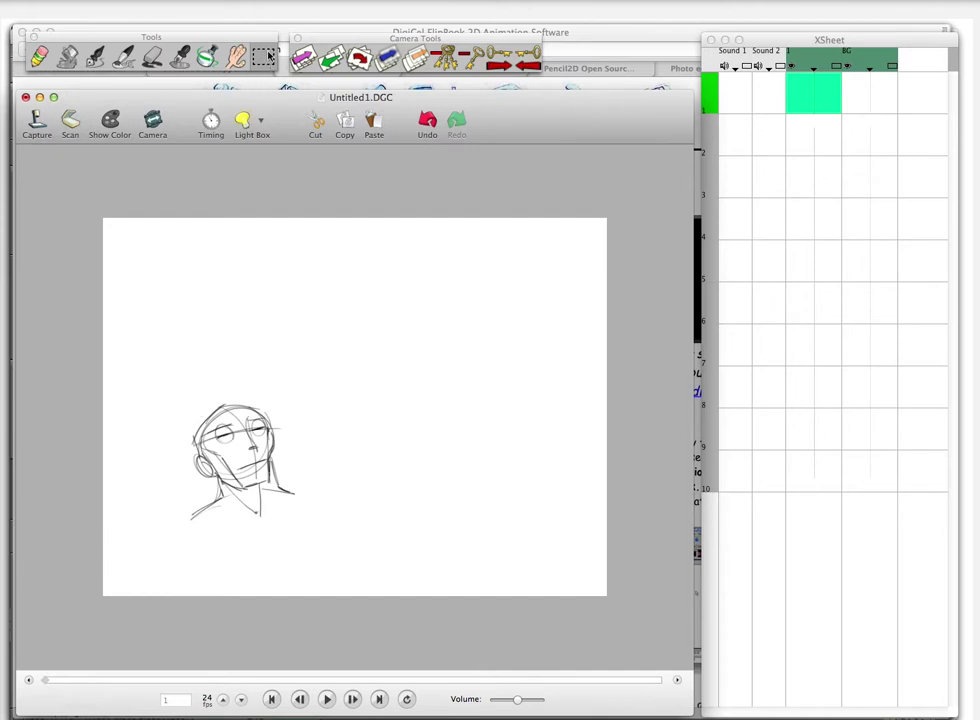
mouse_move(172, 400)
mouse_down()
mouse_move(280, 455)
mouse_move(298, 514)
mouse_up()
mouse_move(259, 463)
mouse_down()
mouse_move(281, 438)
mouse_move(251, 455)
mouse_move(264, 462)
mouse_up()
click(46, 3)
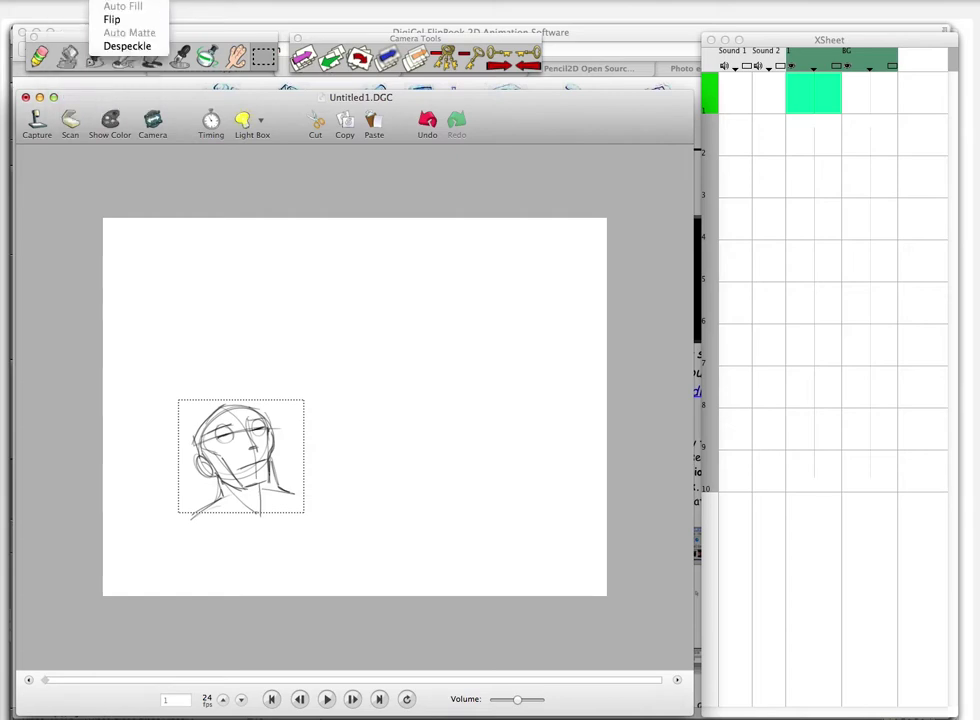
mouse_move(70, 0)
mouse_move(25, 2)
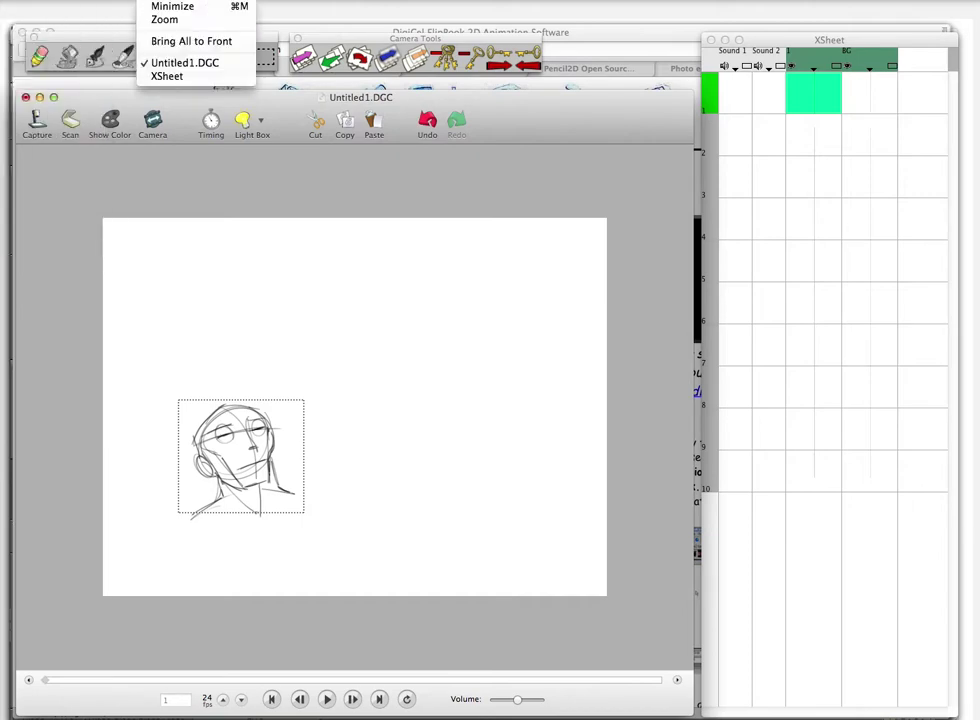
mouse_move(107, 2)
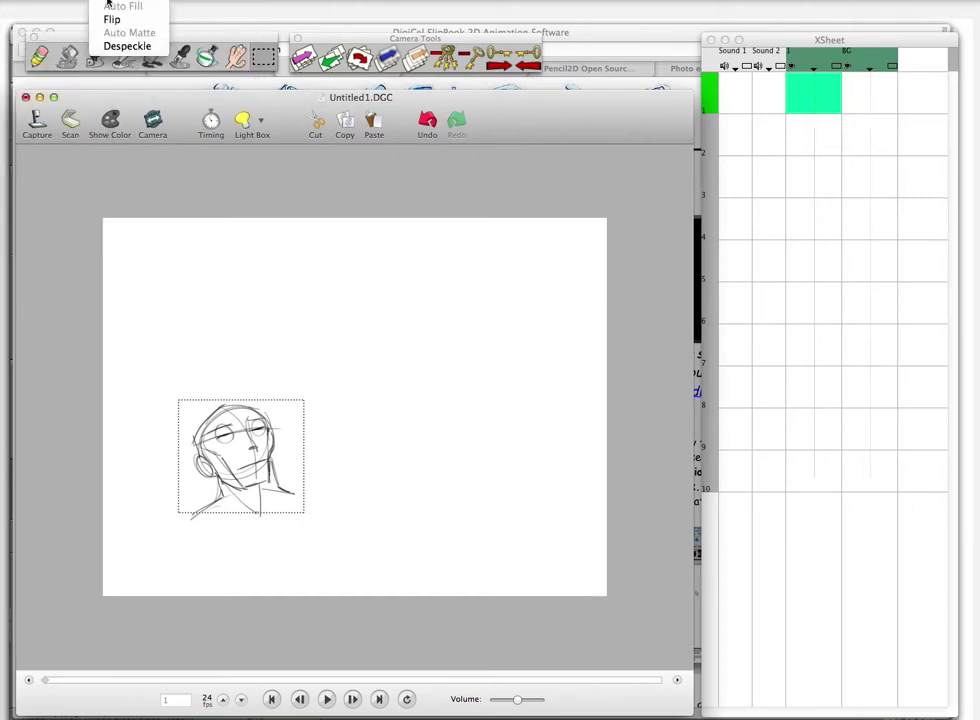
click(106, 4)
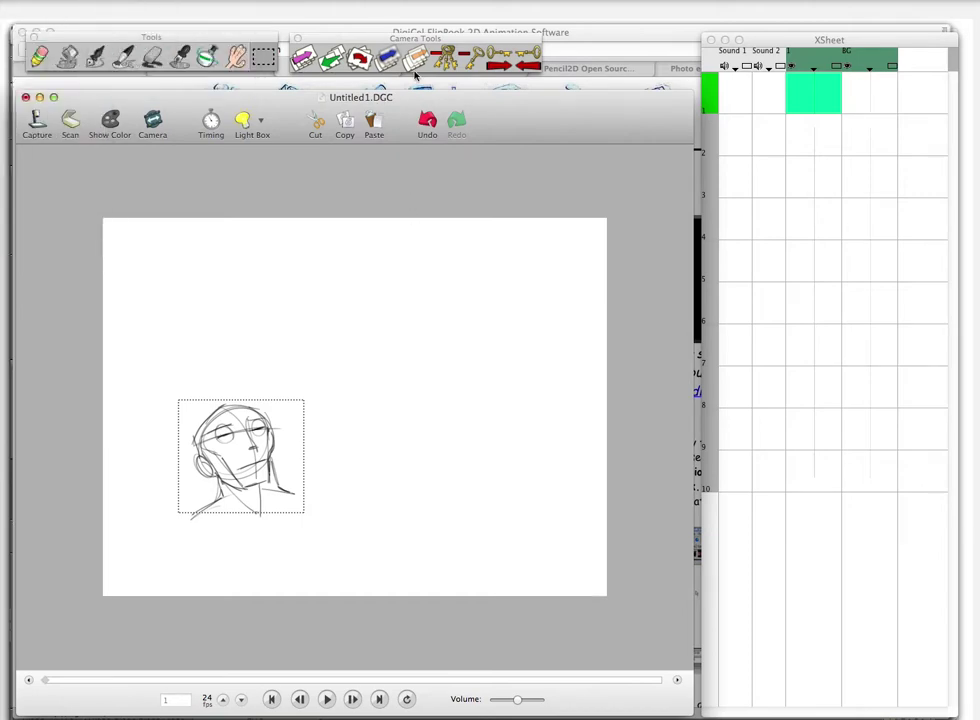
Cut and paste the selected head, moving it slightly up and to the right, and try pasting another copy
click(316, 122)
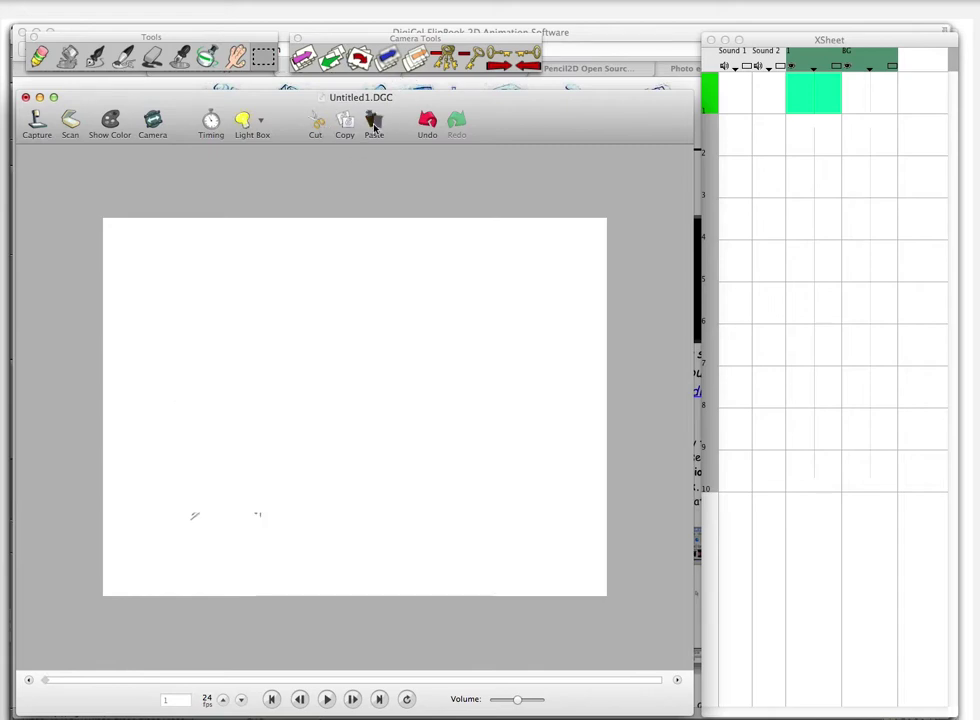
click(373, 122)
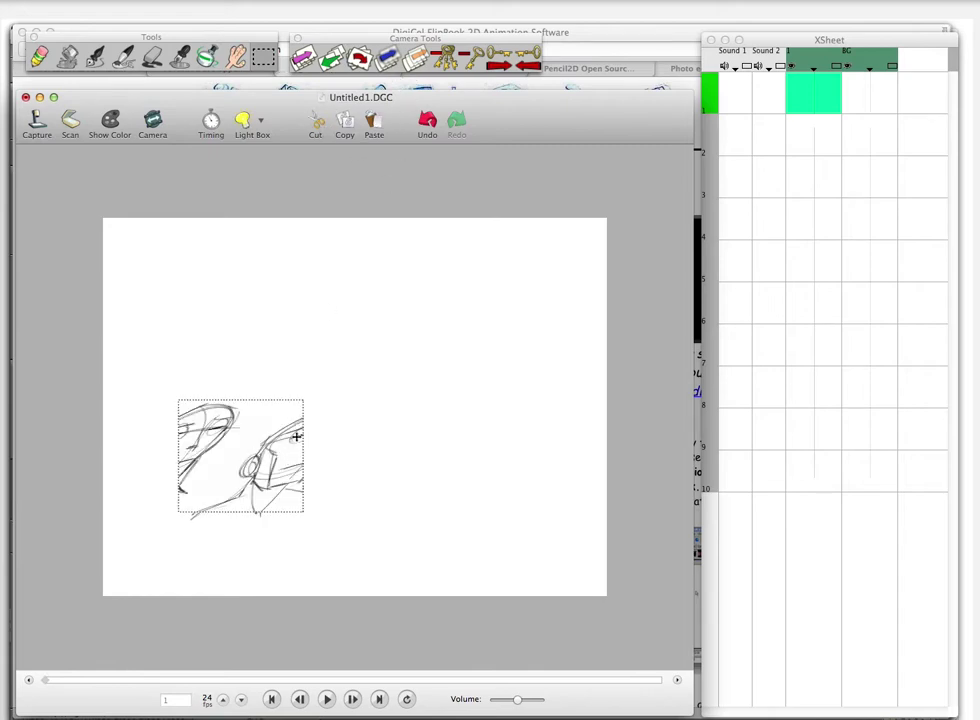
mouse_move(281, 474)
mouse_down()
mouse_move(295, 455)
mouse_move(288, 448)
mouse_move(312, 428)
mouse_up()
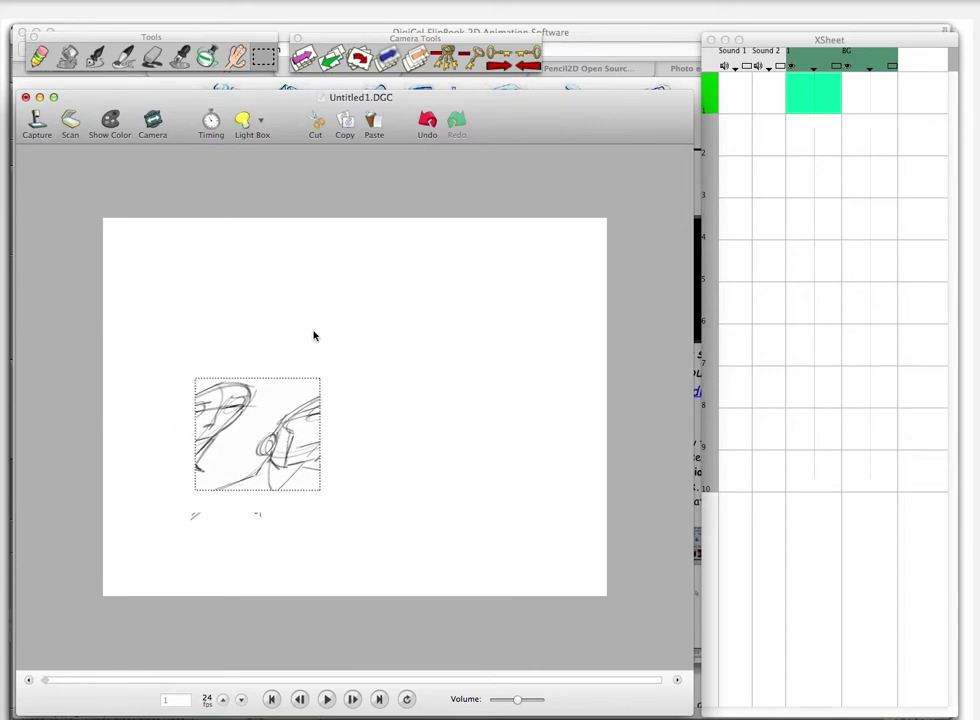
click(345, 434)
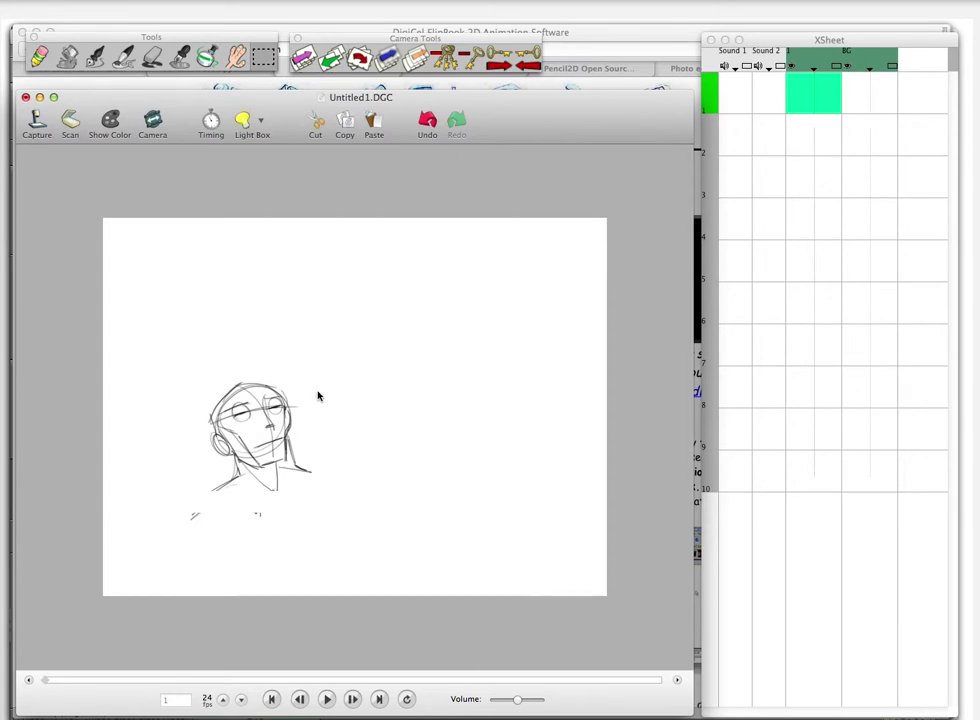
click(375, 127)
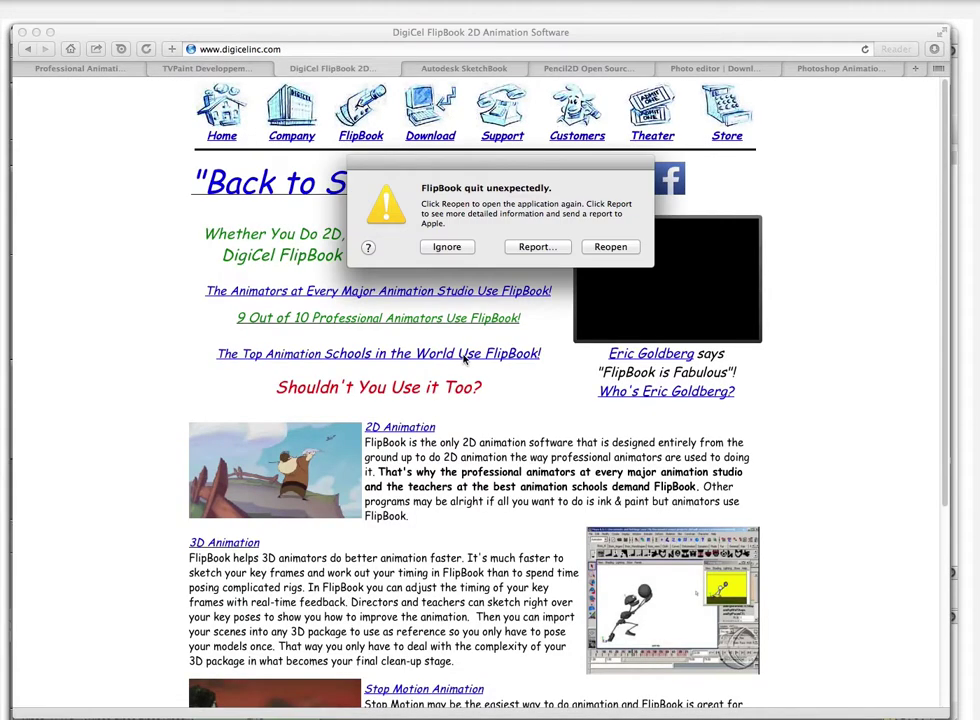
Dismiss the crash report, relaunch FlipBook and create a new scene
click(449, 248)
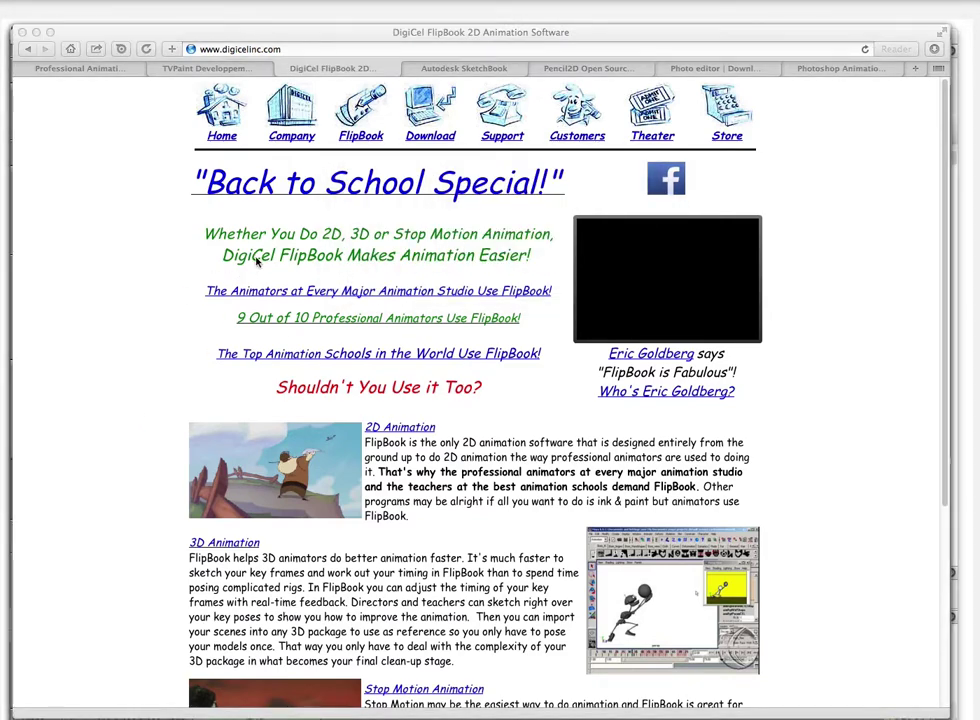
key(alt+space)
text(flip)
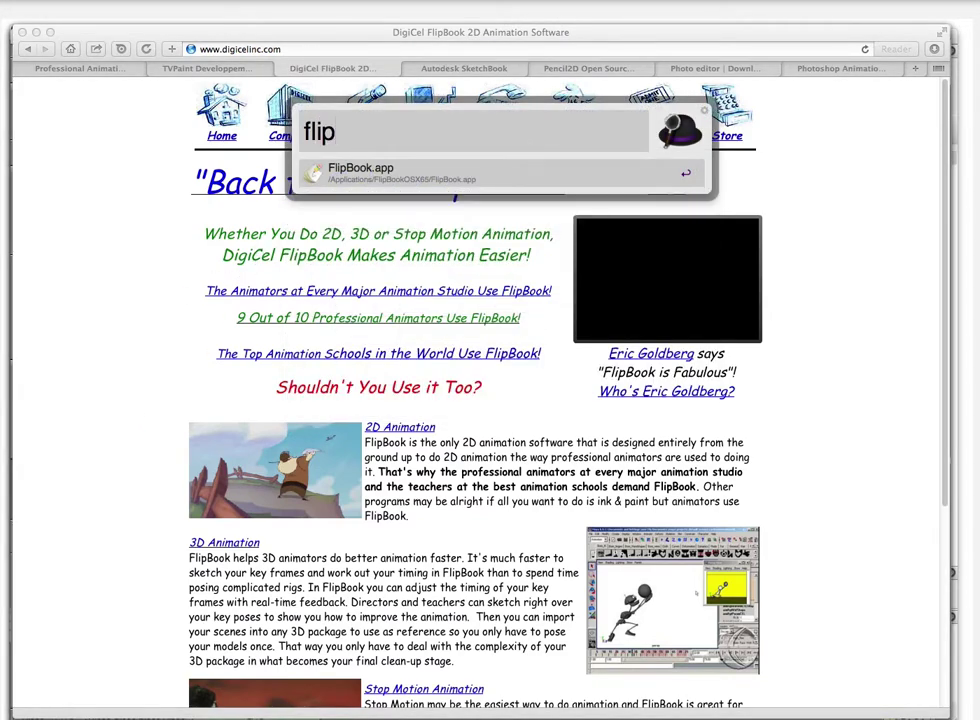
key(Return)
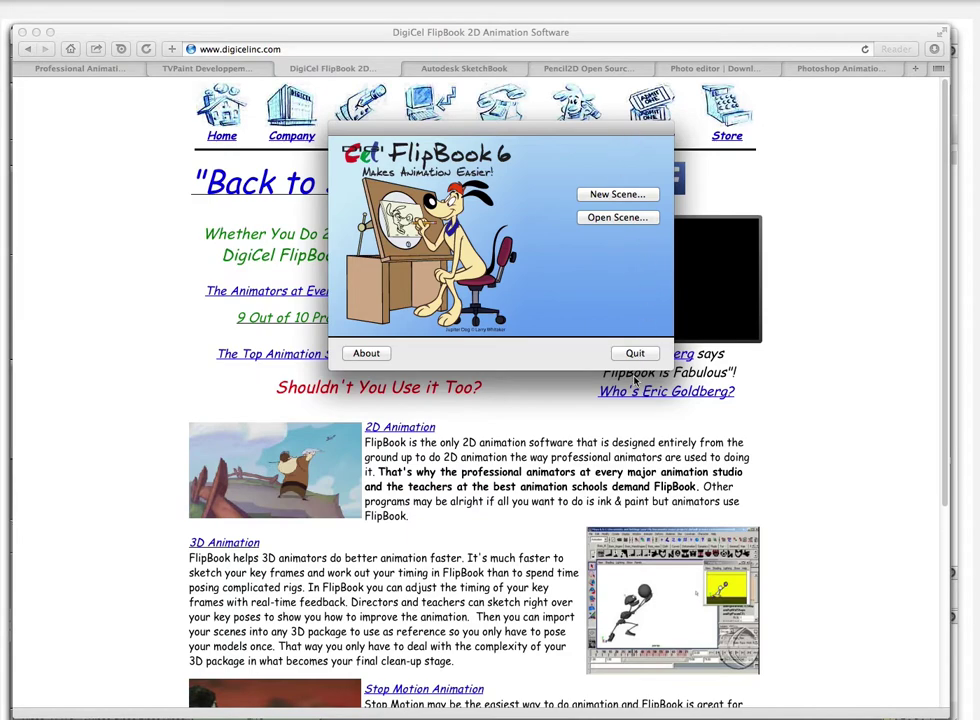
click(619, 194)
click(683, 394)
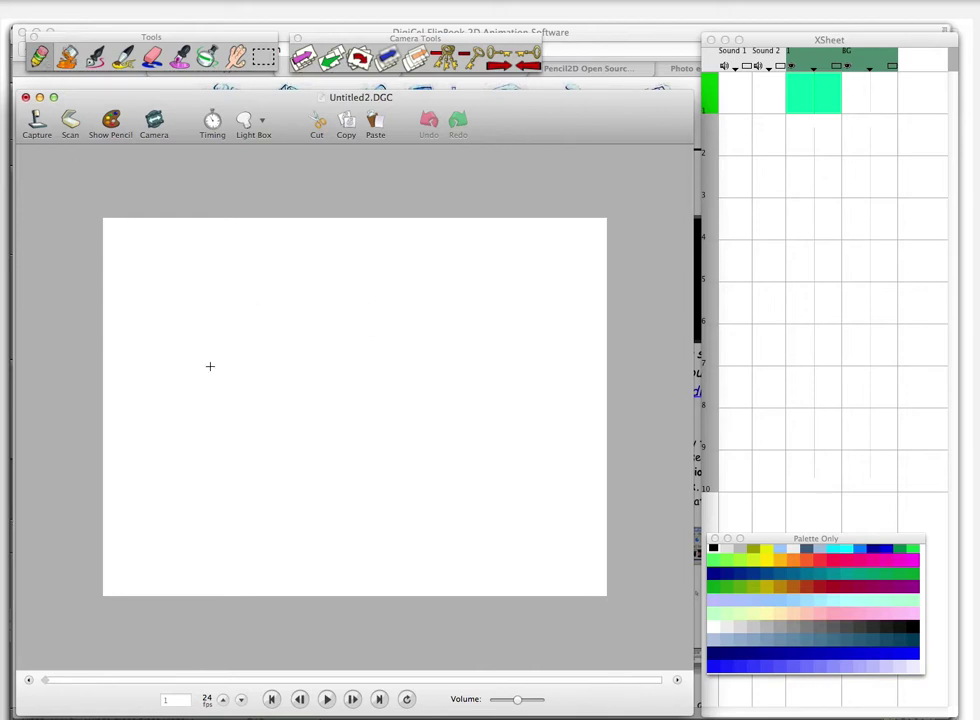
Sketch a round head with curved guidelines and toggle the display between color and pencil, ending in pencil mode
mouse_move(247, 413)
mouse_down()
mouse_move(273, 451)
mouse_move(258, 470)
mouse_up()
drag(196, 456, 277, 418)
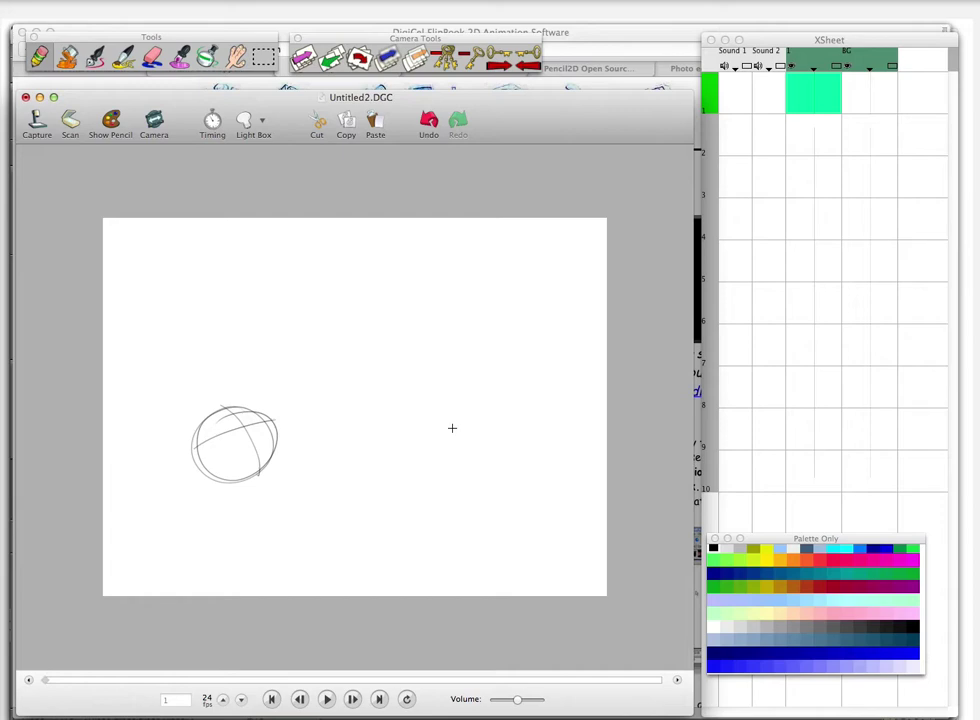
click(116, 132)
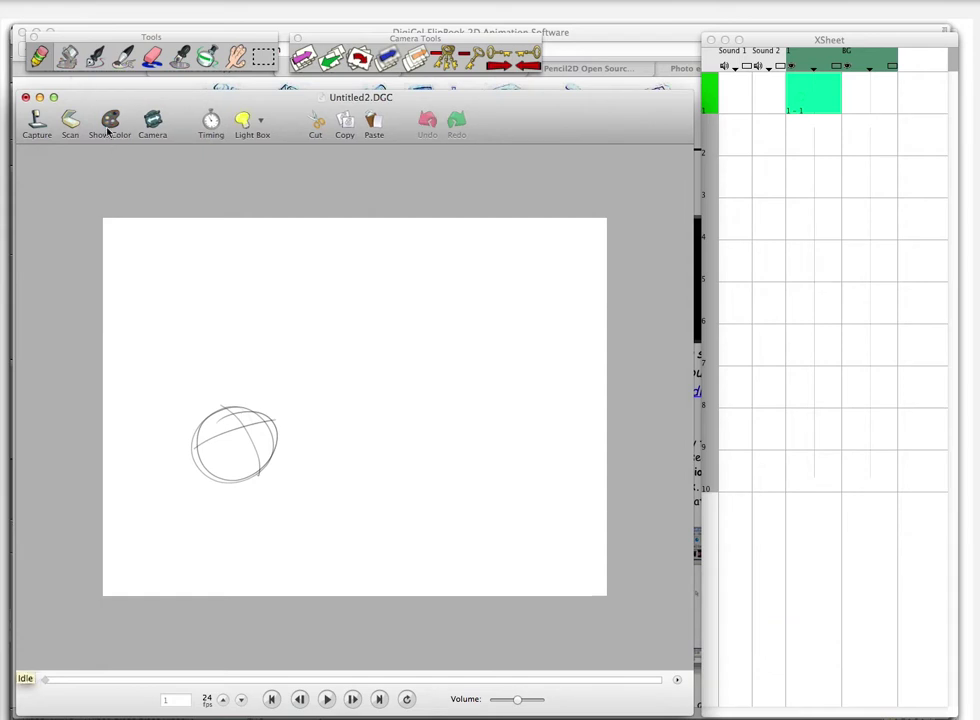
click(113, 130)
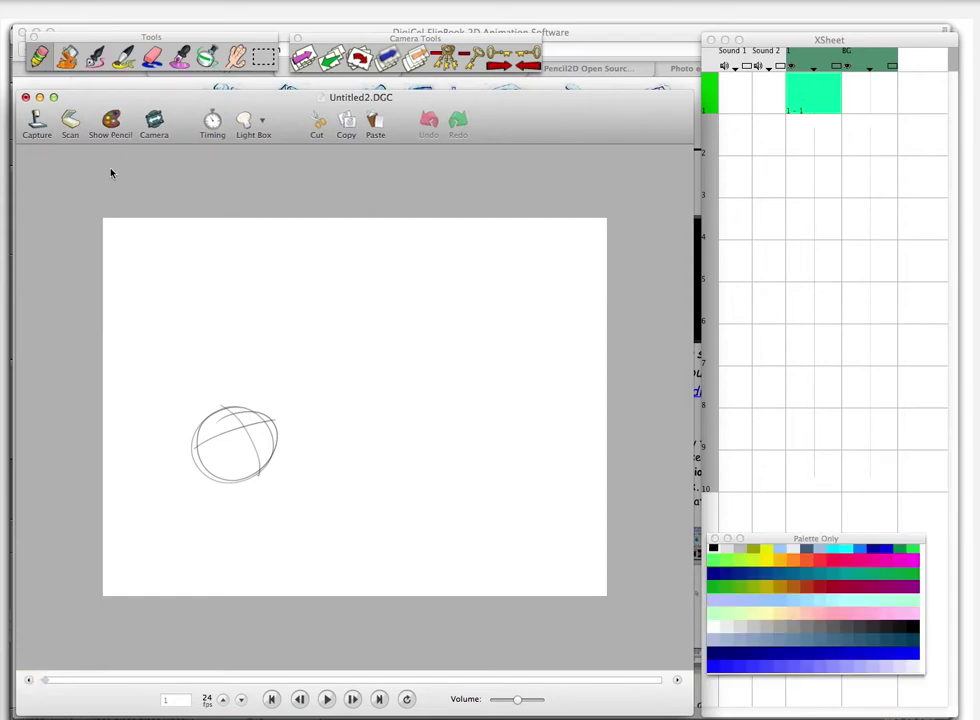
click(126, 124)
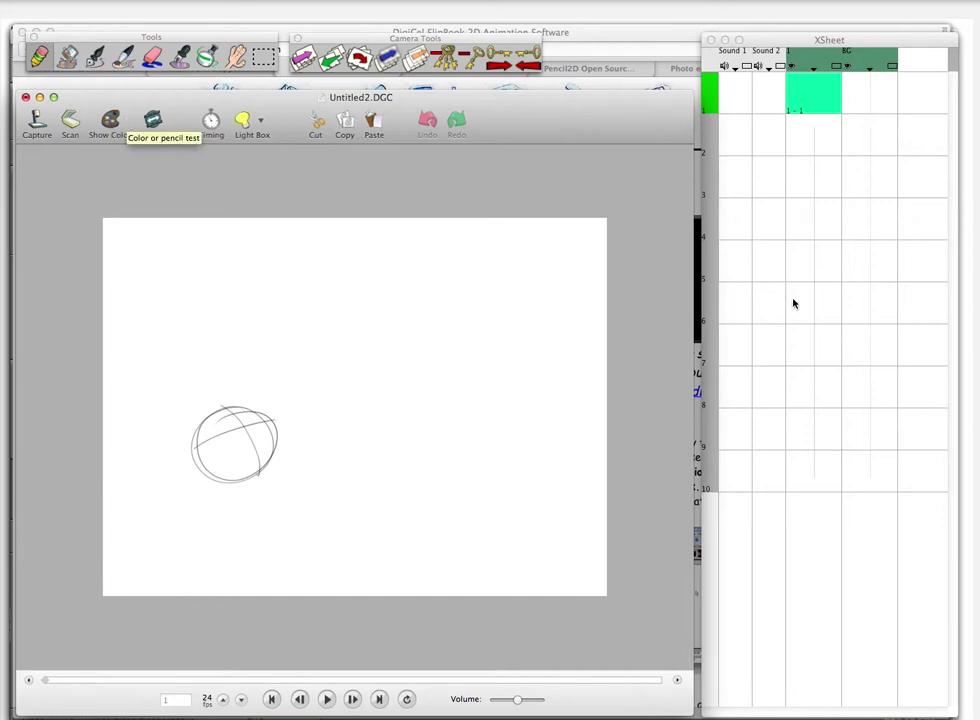
Sketch circles on frames 4, 6 and 8, each further up and to the right, and toggle the light box
click(809, 219)
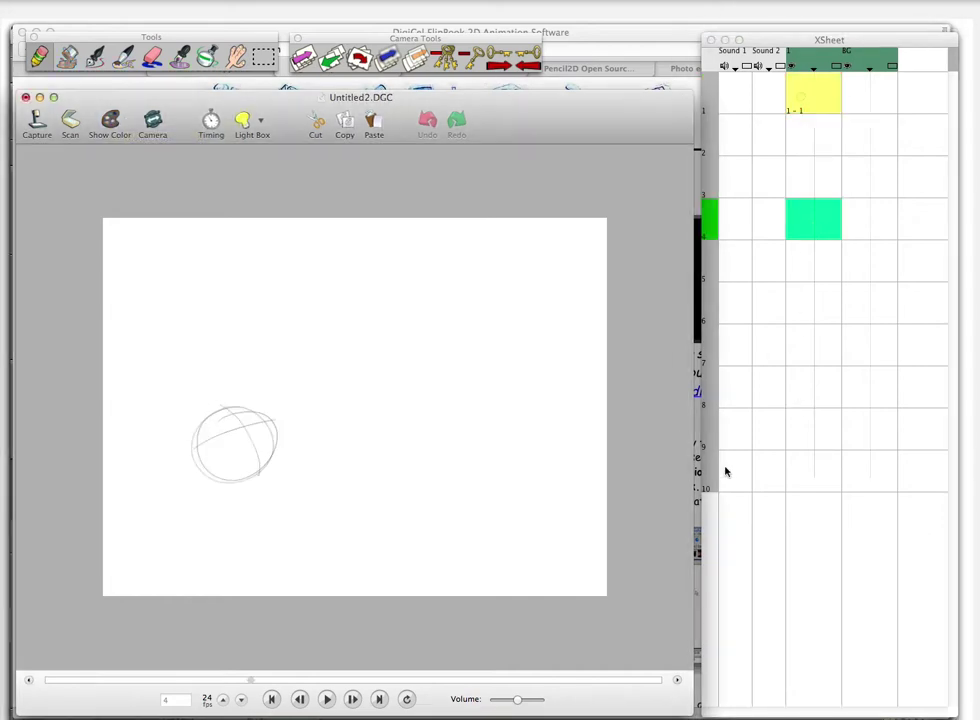
drag(265, 404, 310, 382)
drag(285, 435, 337, 374)
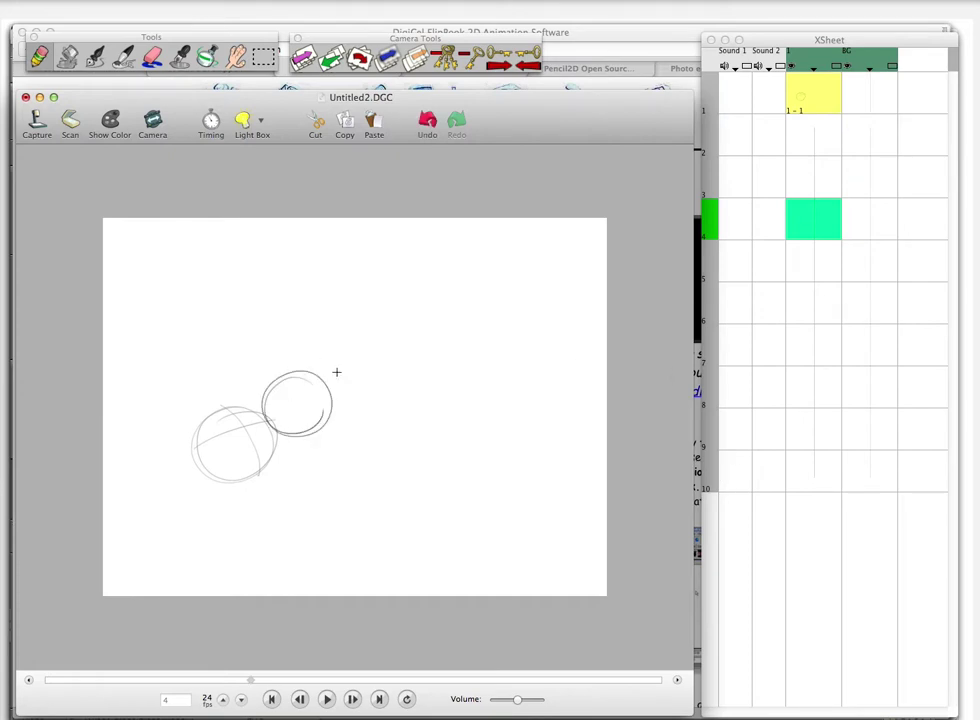
click(815, 303)
mouse_move(372, 338)
mouse_down()
mouse_move(381, 400)
mouse_move(402, 372)
mouse_up()
click(812, 389)
mouse_move(465, 318)
mouse_down()
mouse_move(418, 324)
mouse_move(469, 376)
mouse_up()
click(251, 127)
click(262, 125)
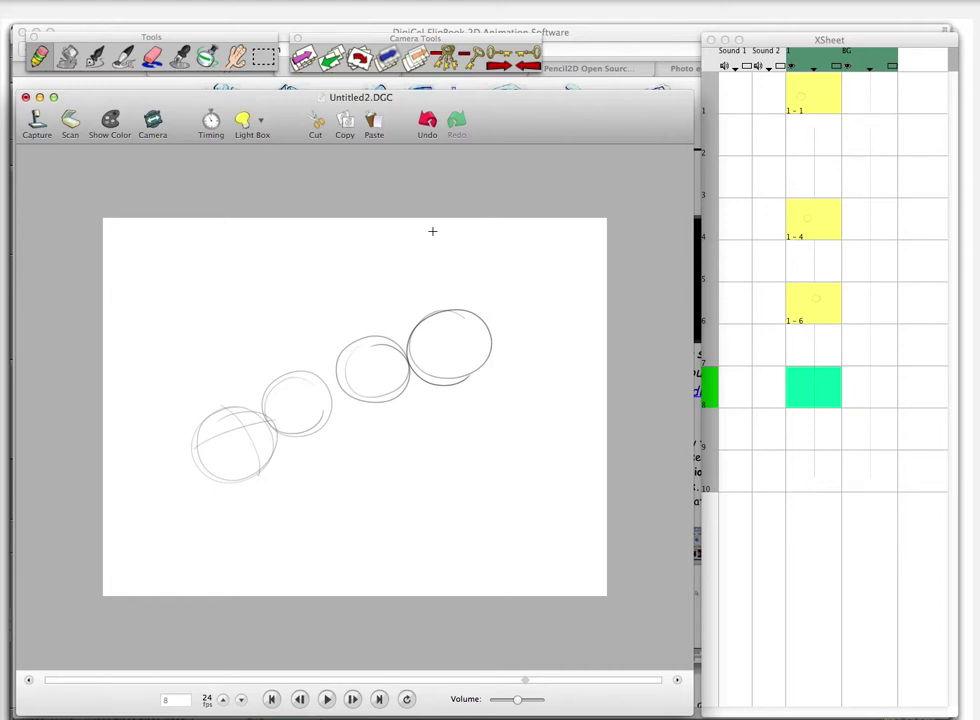
Try to play back and scrub through the circle animation
key(space)
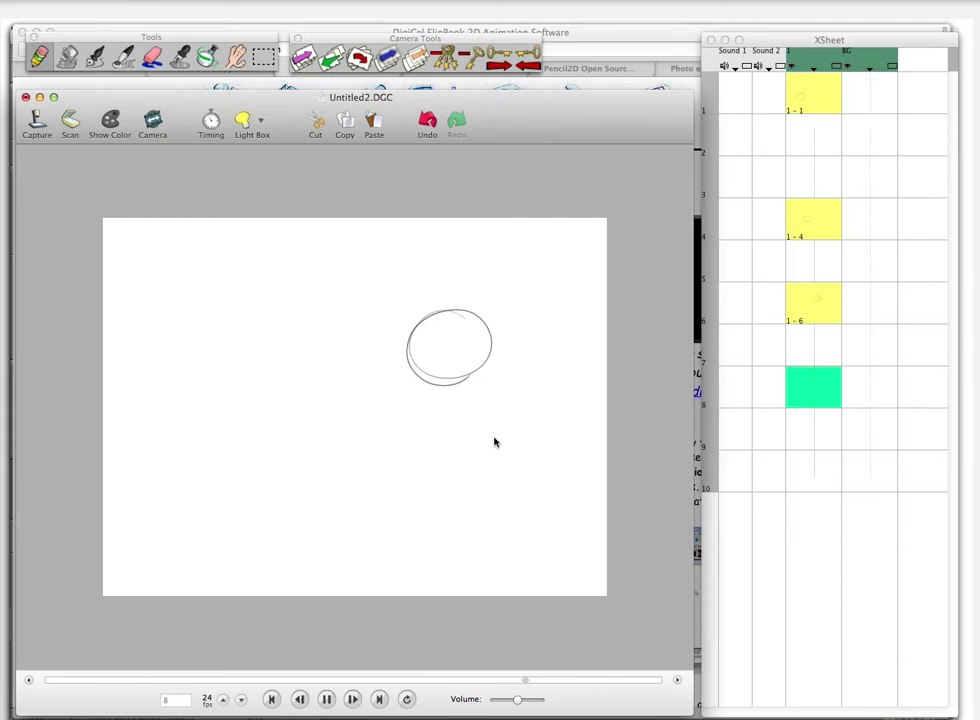
click(332, 703)
click(332, 706)
key(space)
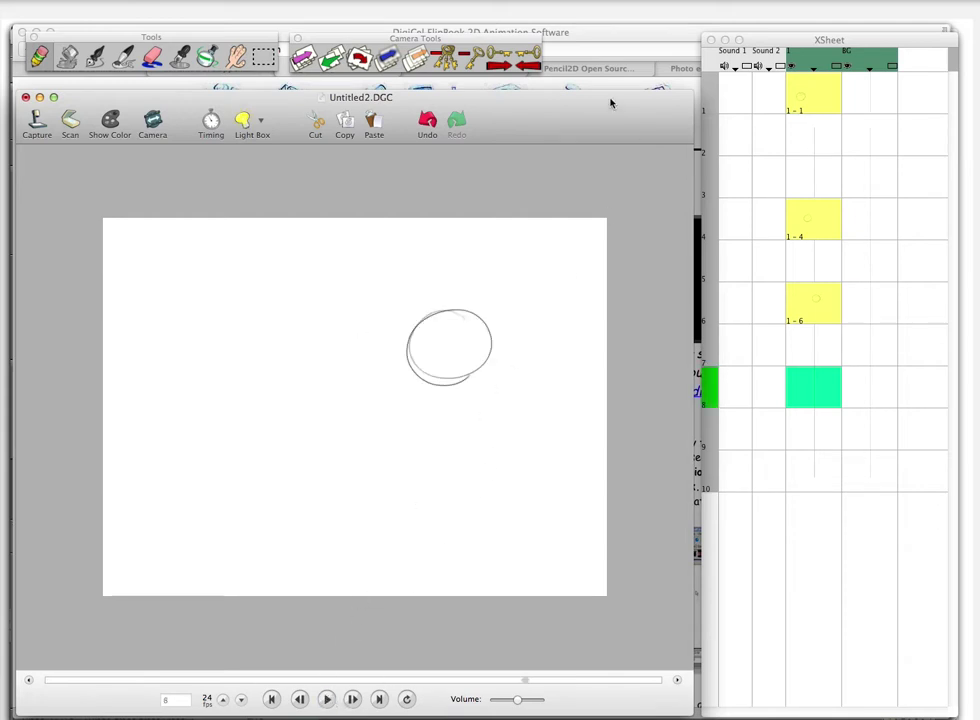
drag(519, 128, 520, 124)
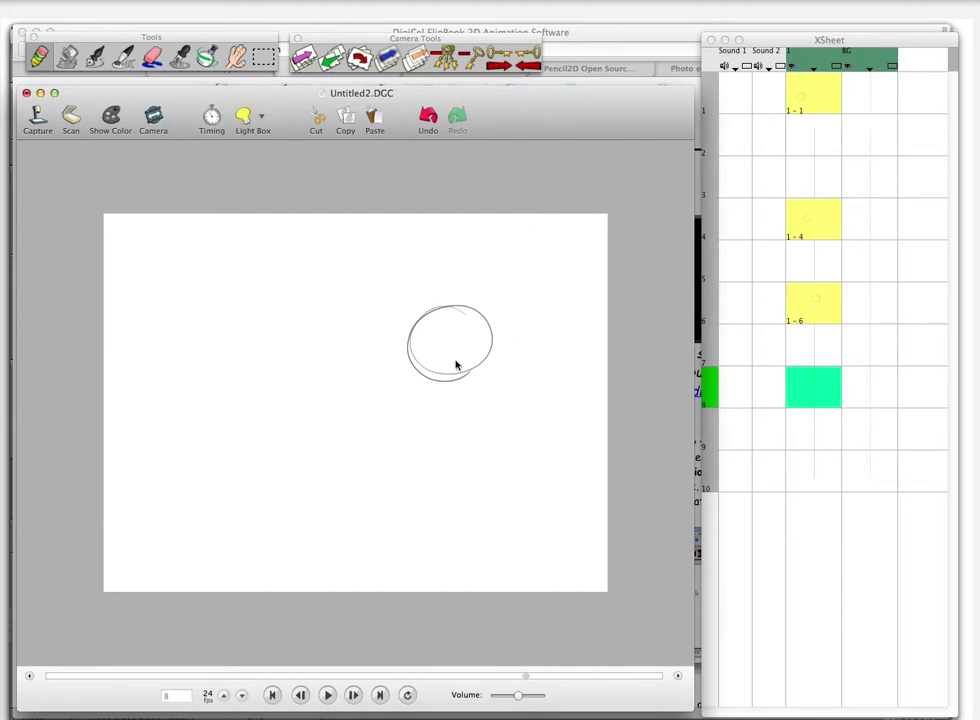
key(space)
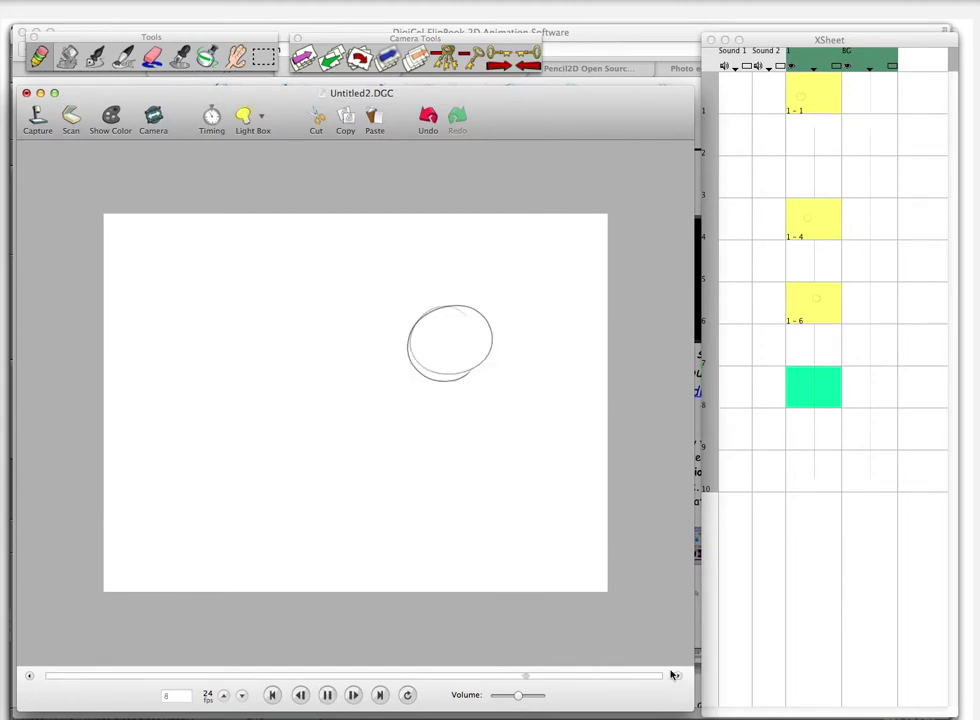
click(328, 697)
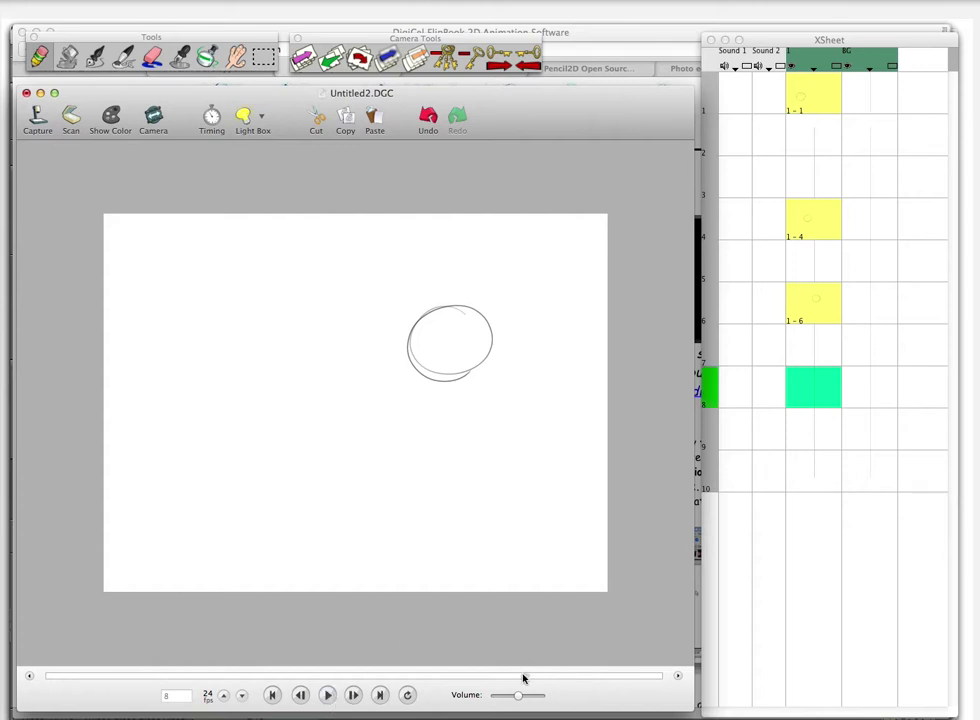
mouse_move(518, 678)
mouse_down()
mouse_move(87, 671)
mouse_move(529, 680)
mouse_up()
key(space)
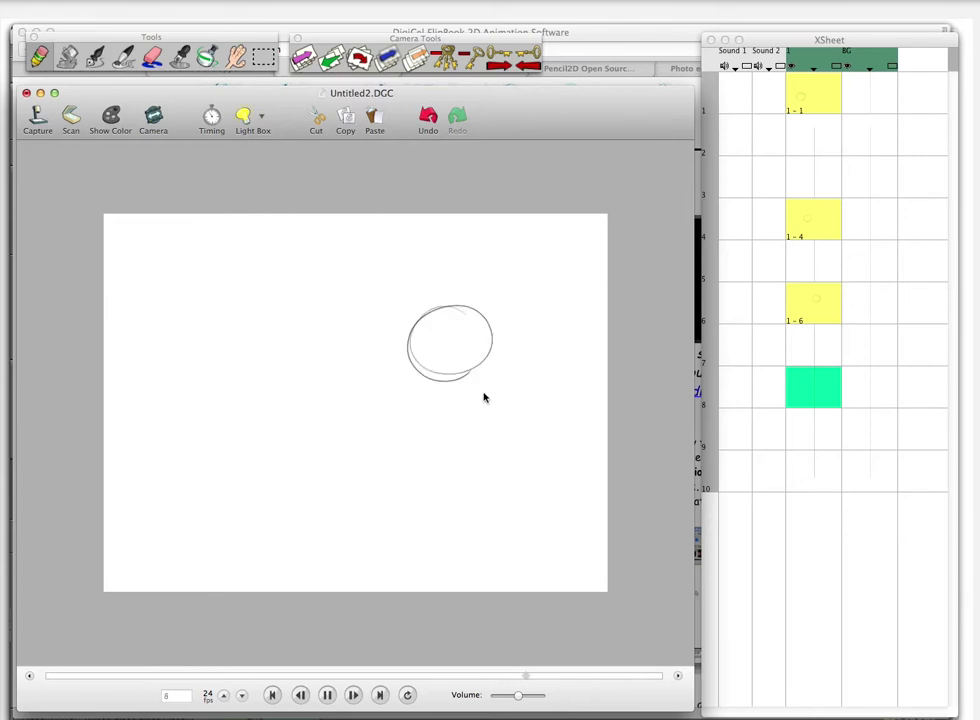
key(space)
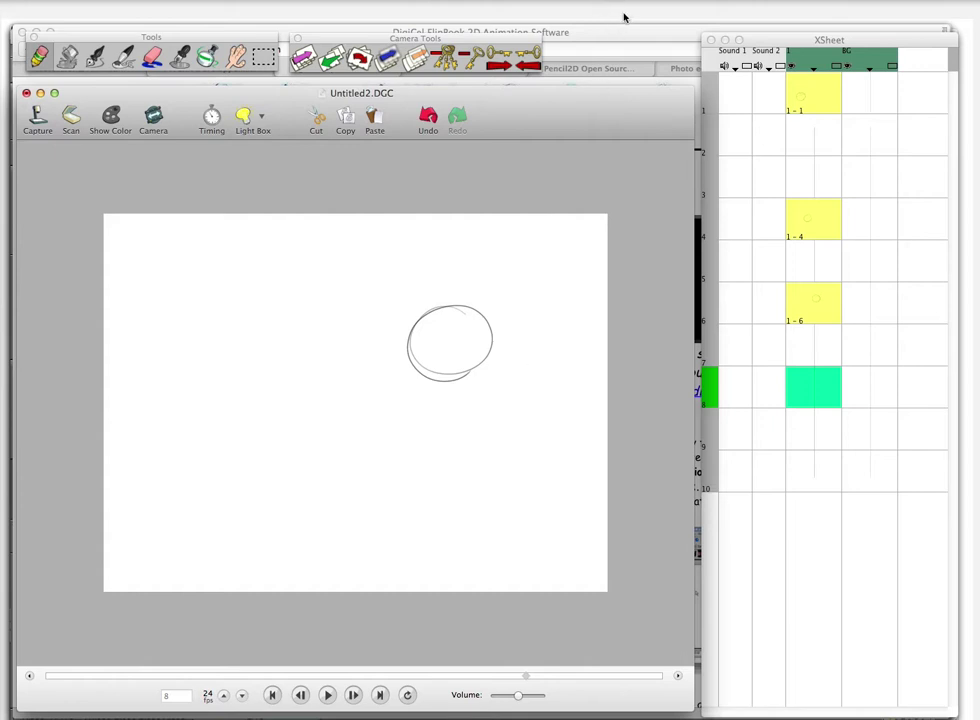
key(super+v)
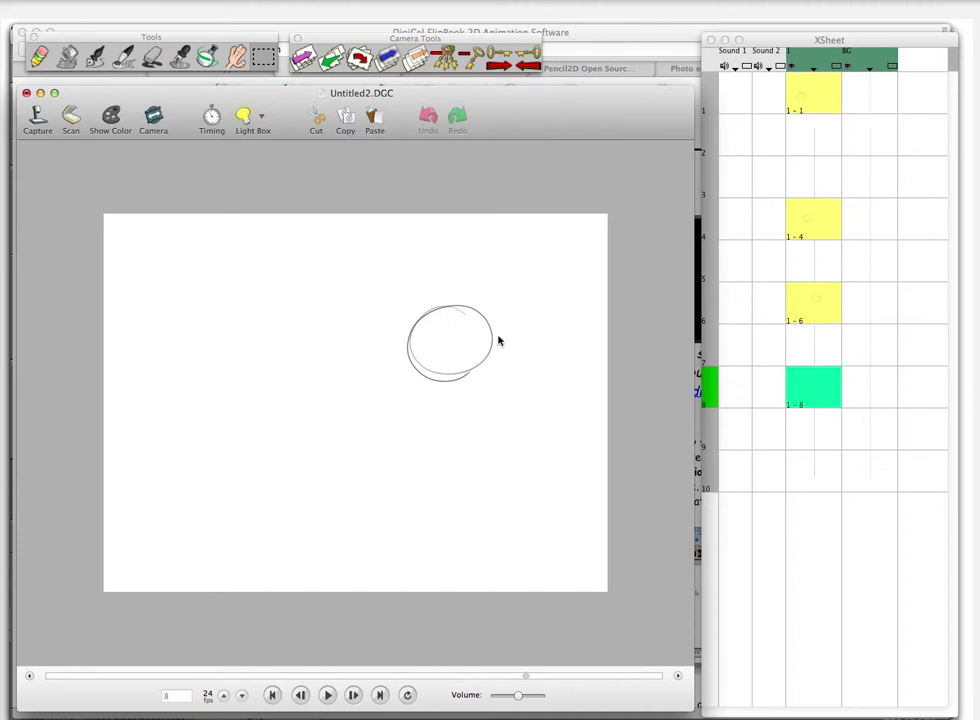
click(327, 695)
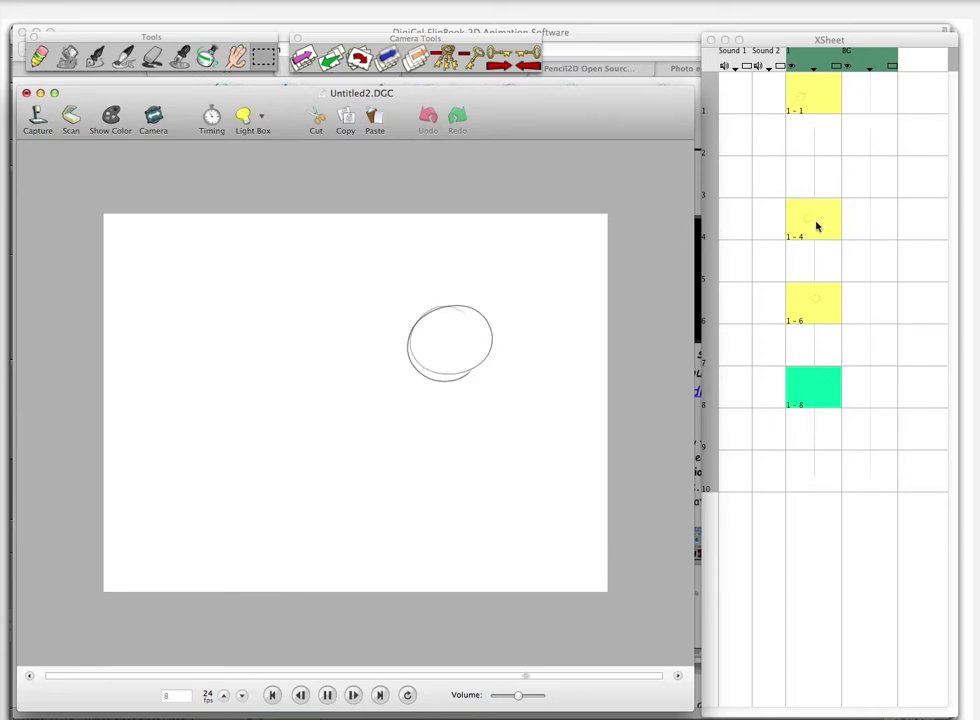
Toggle the color display, try to bring up the frame 4 drawing and switch to the hand tool
click(113, 122)
click(112, 124)
click(821, 220)
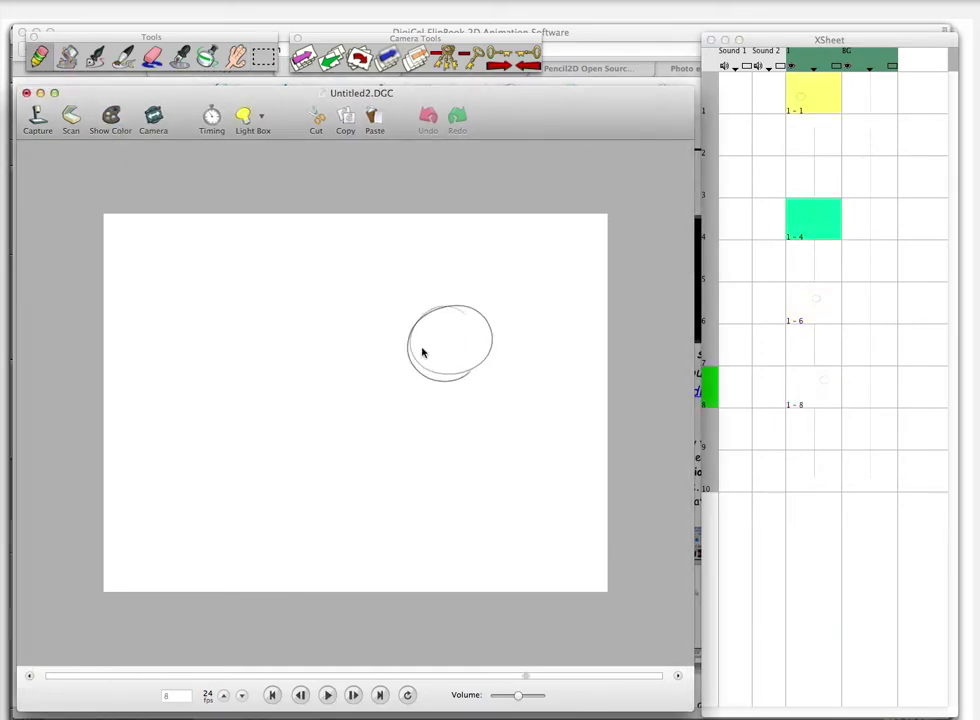
click(264, 58)
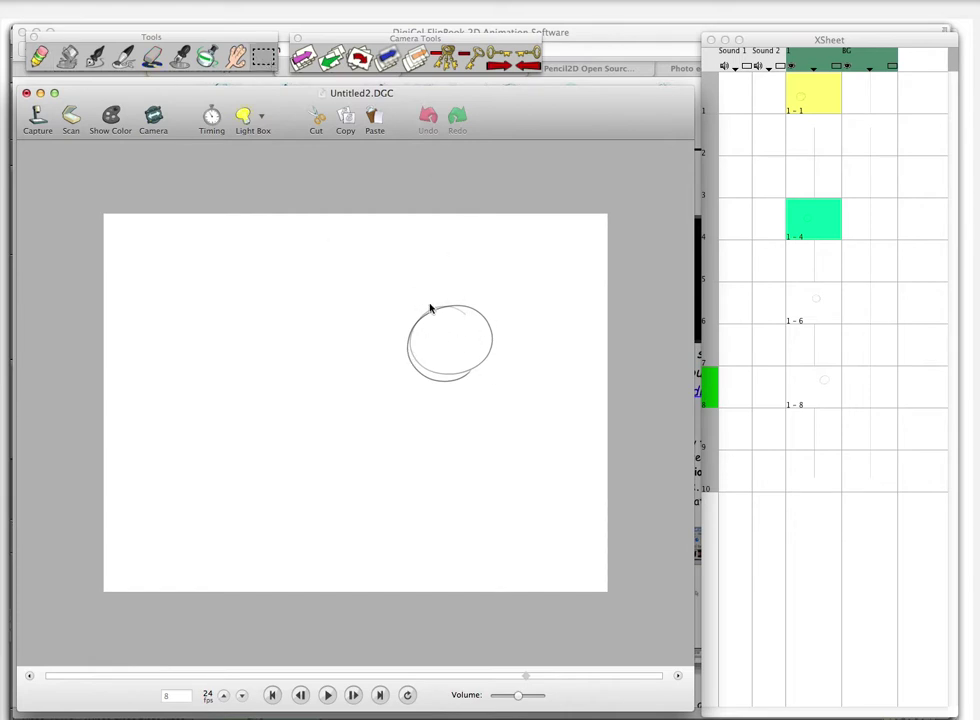
click(236, 57)
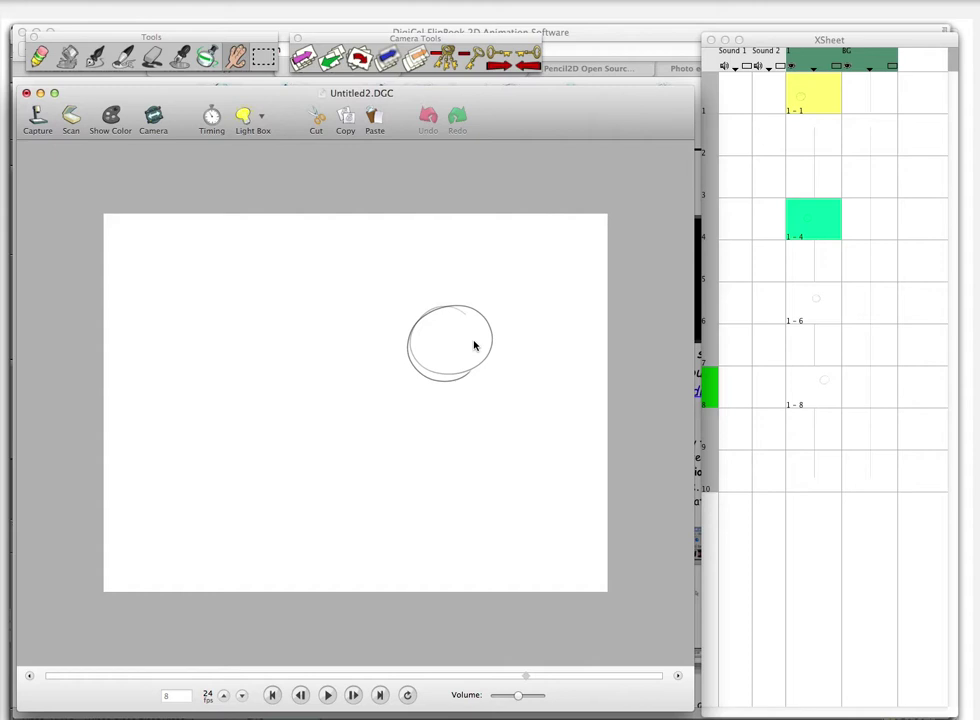
Close the scene without saving, relaunch FlipBook and create a new scene
key(super+w)
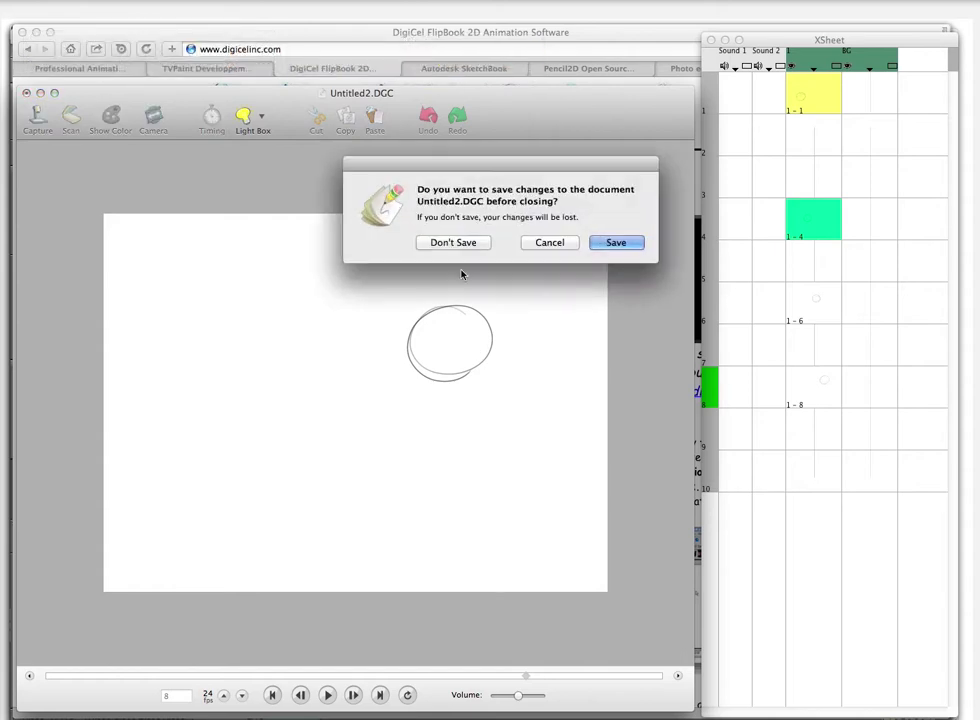
click(462, 244)
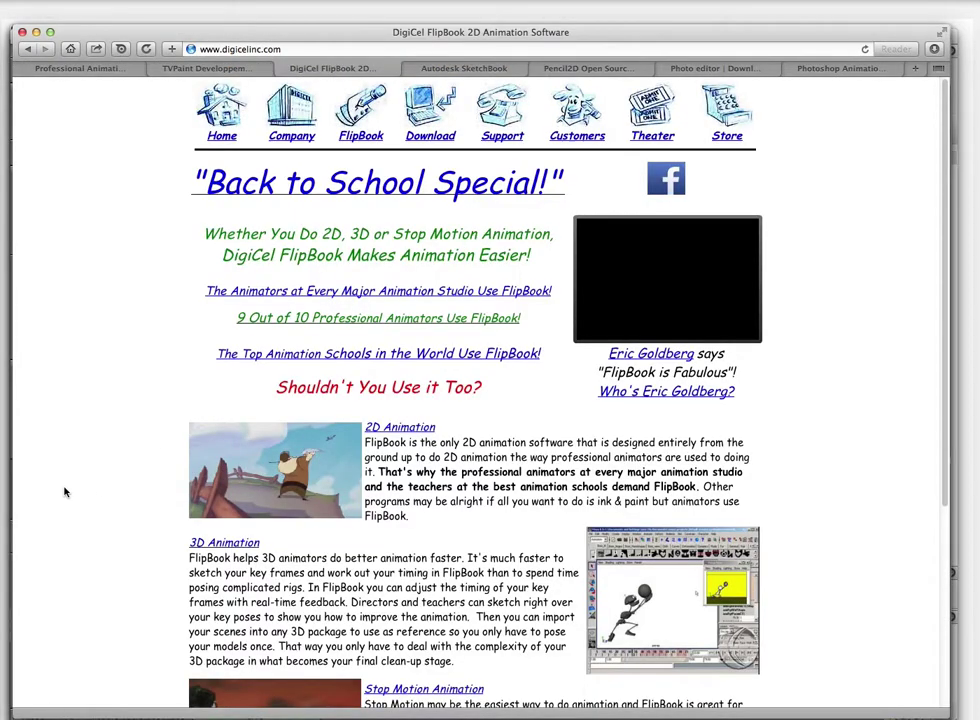
key(alt+space)
text(flip)
key(Return)
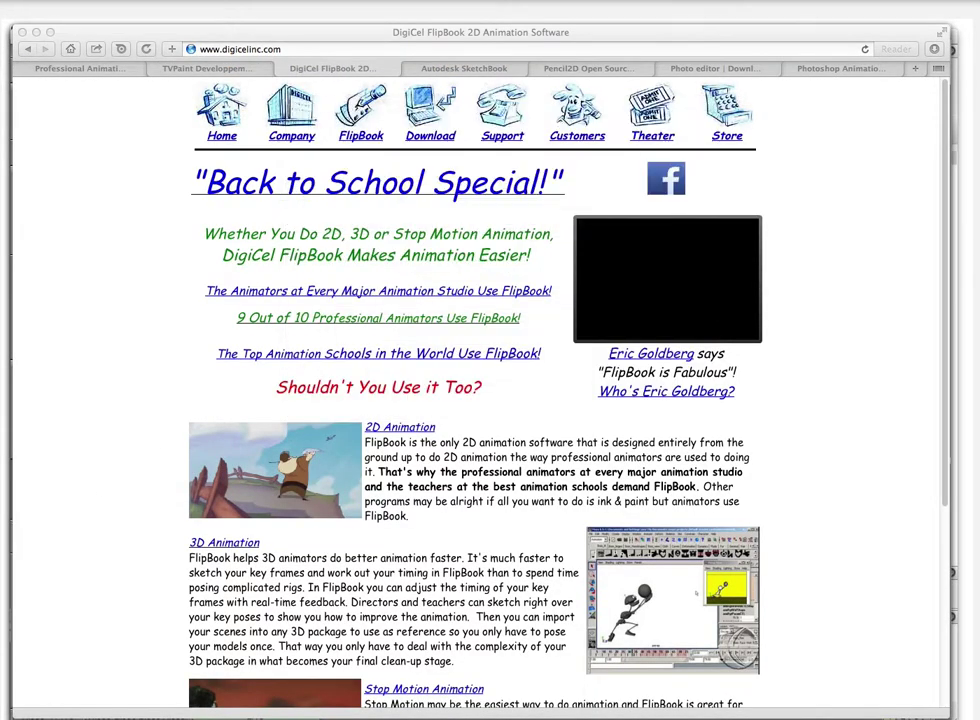
click(606, 198)
click(669, 392)
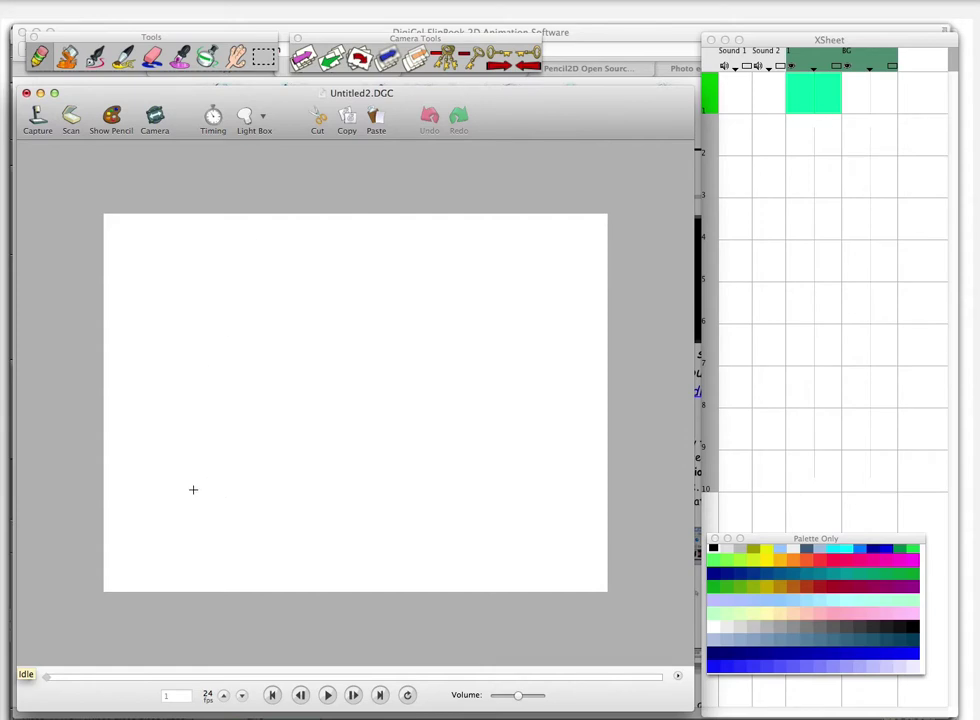
With the light box on, sketch a diagonal row of circles rising to the right across frames 1, 2, 3 and 6
drag(201, 501, 210, 521)
click(813, 137)
click(243, 125)
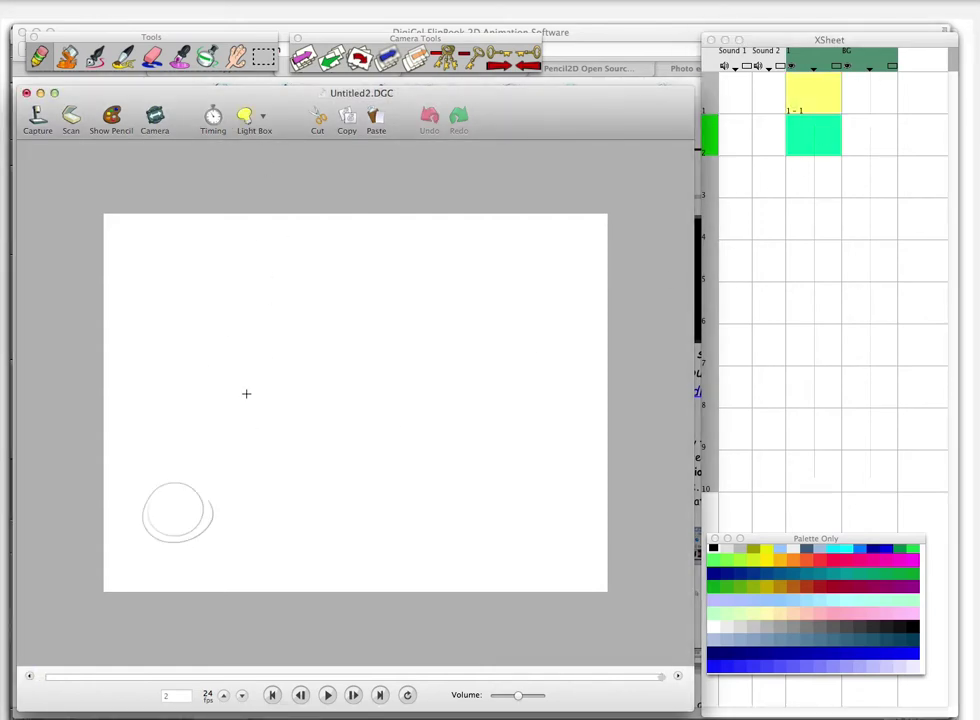
mouse_move(214, 442)
mouse_down()
mouse_move(292, 416)
mouse_move(255, 428)
mouse_up()
click(807, 175)
click(809, 219)
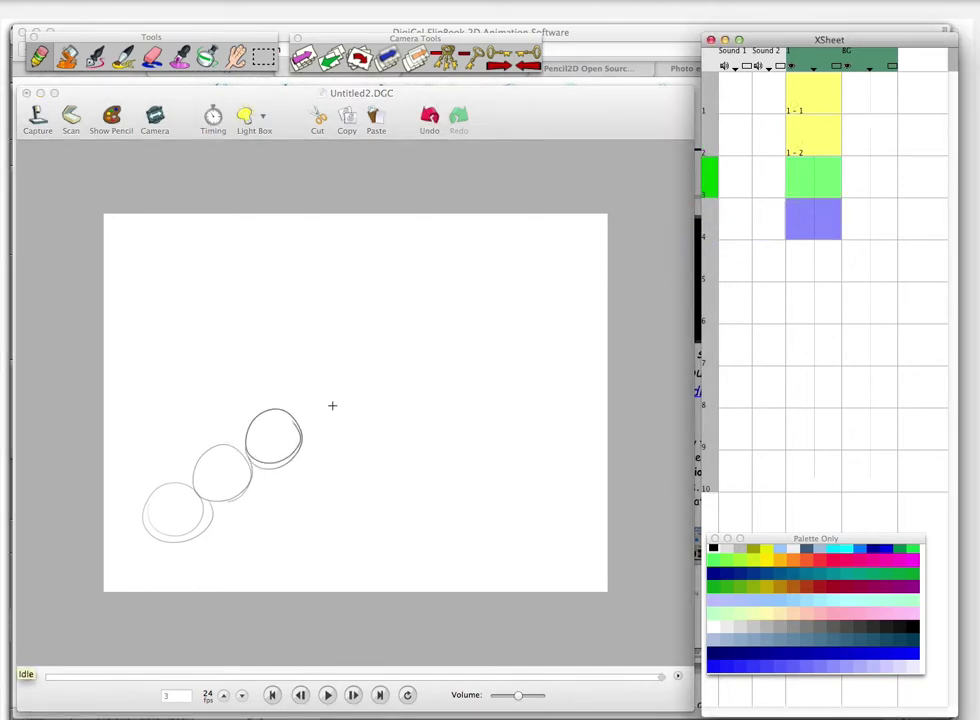
mouse_move(330, 374)
mouse_down()
mouse_move(350, 402)
mouse_move(372, 348)
mouse_move(468, 324)
mouse_move(415, 340)
mouse_up()
click(809, 262)
click(363, 365)
click(815, 310)
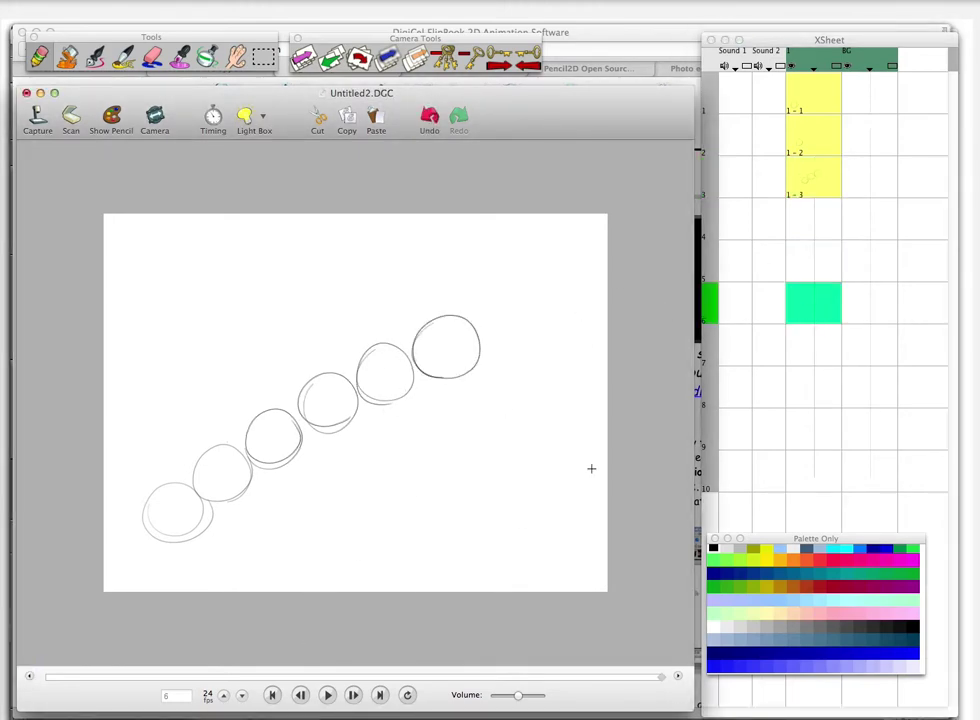
Review frames 1 to 3 and cut the two extra circles from frame 3 using rectangular selections
click(817, 99)
click(814, 147)
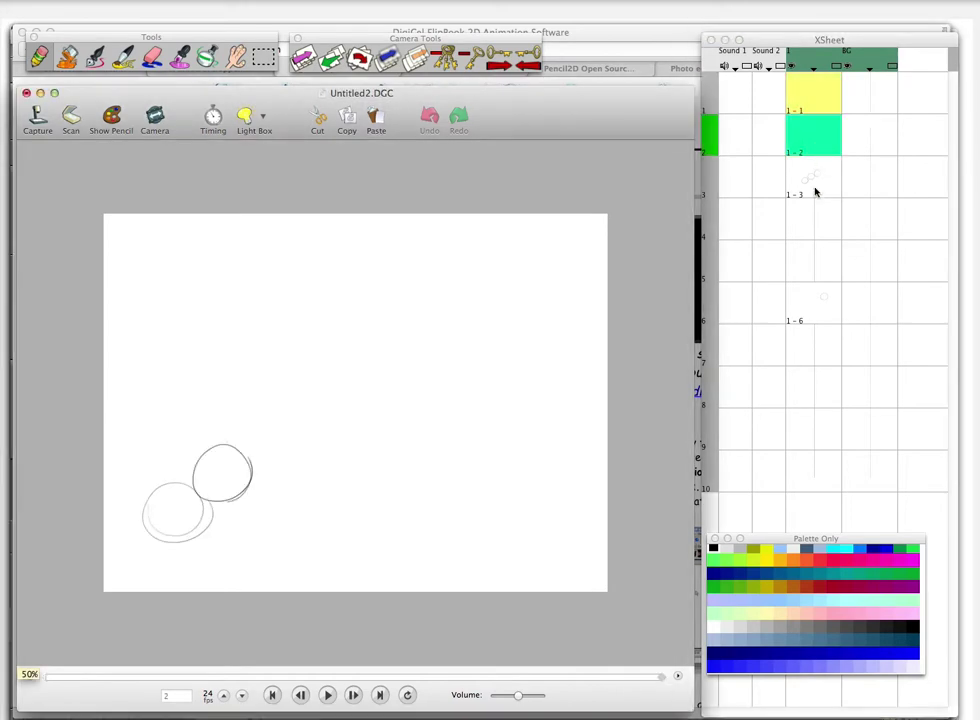
click(815, 186)
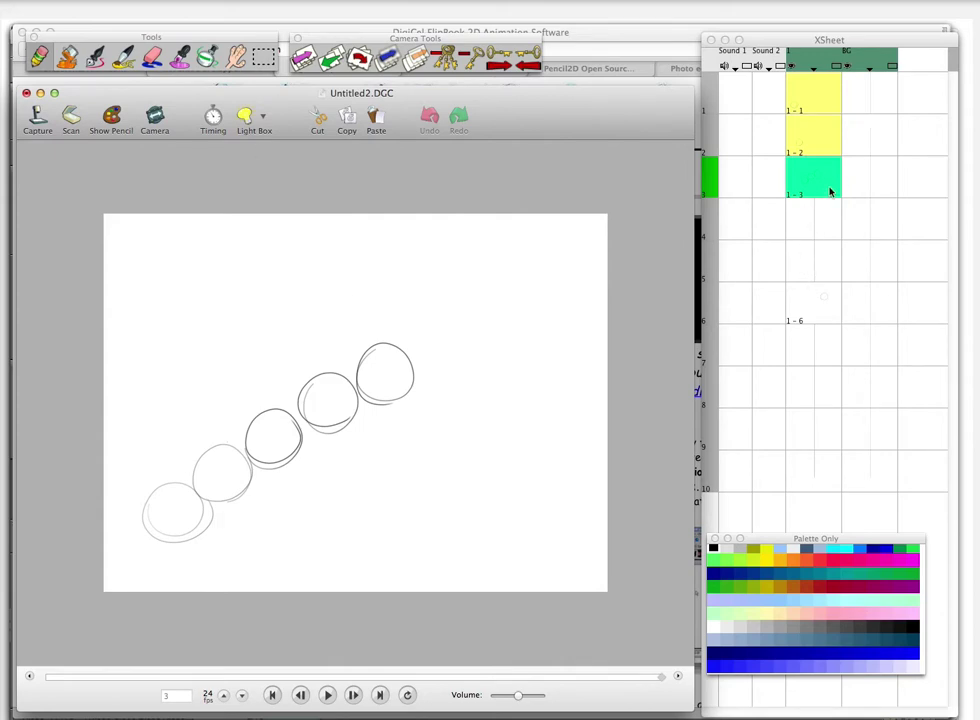
click(266, 58)
drag(426, 306, 301, 429)
click(324, 117)
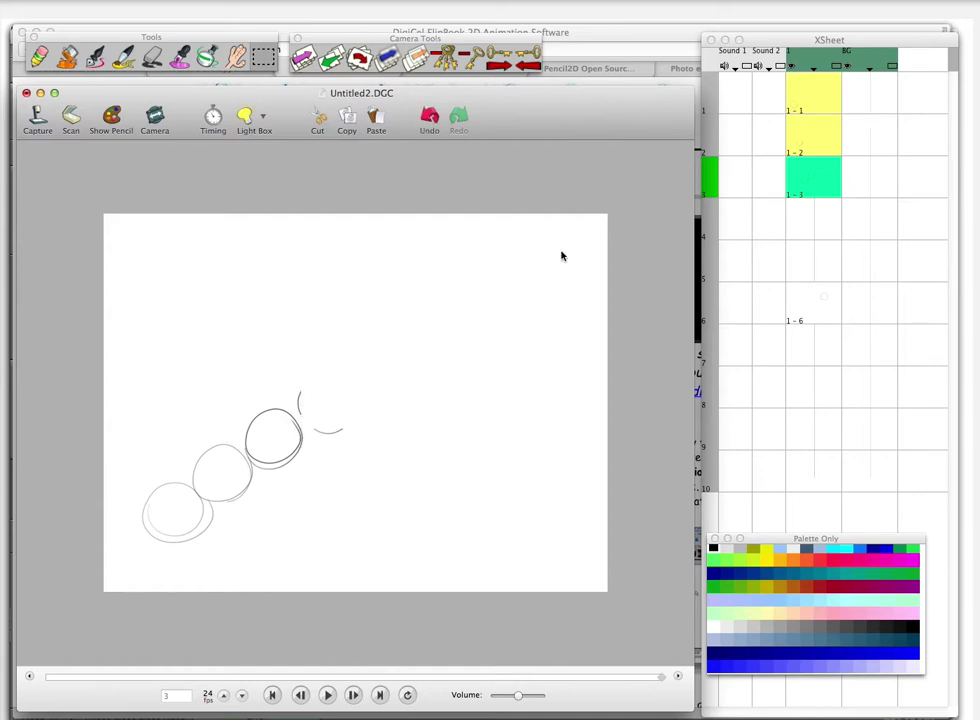
mouse_move(297, 378)
mouse_down()
mouse_move(314, 418)
mouse_move(354, 408)
mouse_up()
click(320, 122)
click(324, 120)
Go to empty frame 4, switch the display to pencil mode and leave the light box on
click(814, 214)
click(254, 131)
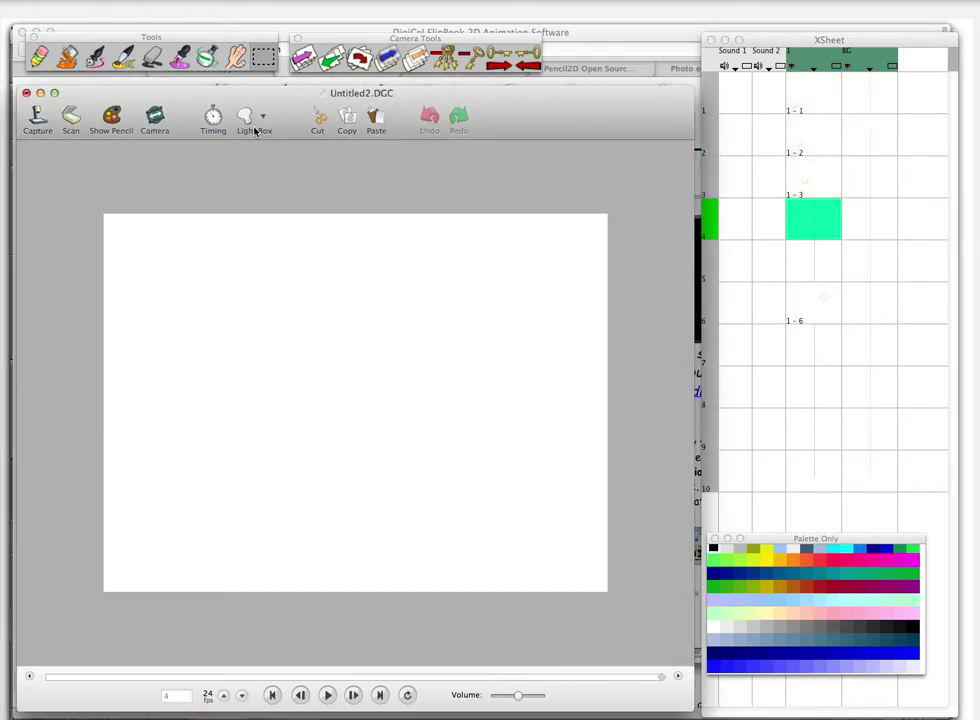
click(111, 121)
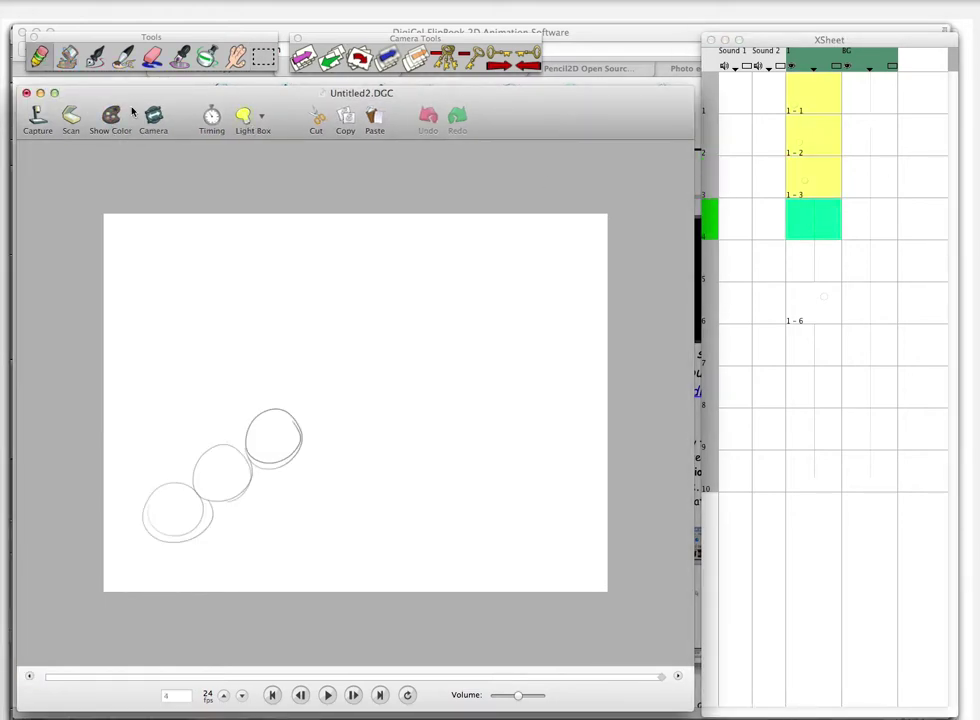
click(246, 115)
click(244, 114)
Move the circle drawing from frame 6 to frame 4 in the exposure sheet
click(818, 305)
click(815, 231)
mouse_move(328, 376)
mouse_down()
mouse_move(347, 426)
mouse_move(335, 377)
mouse_up()
click(832, 205)
drag(818, 305, 817, 218)
click(574, 268)
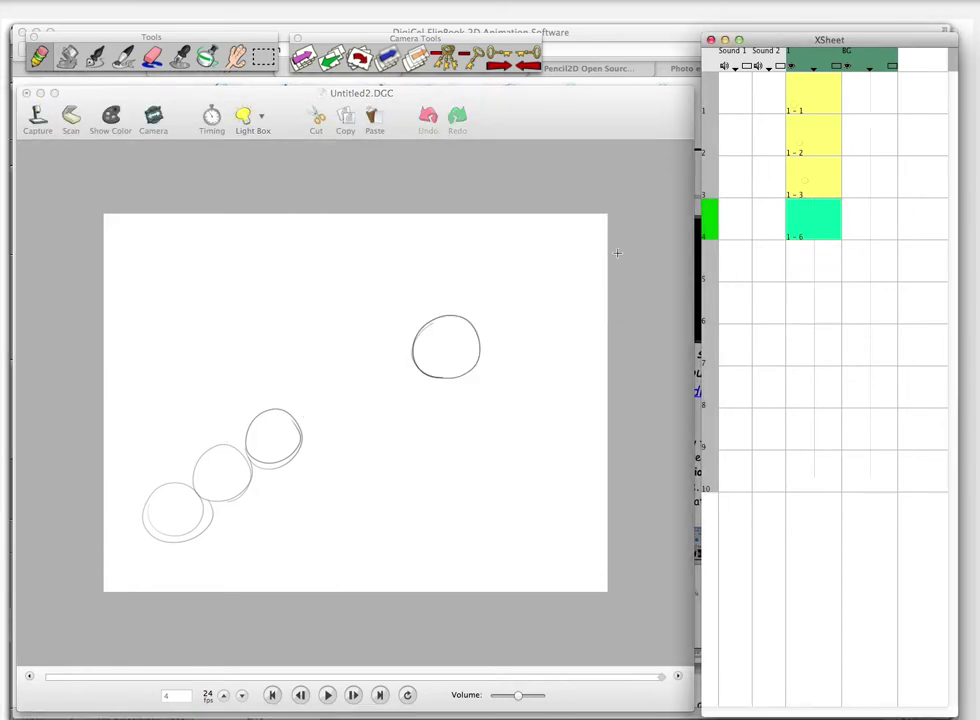
Select the circle on frame 4 with a rectangular selection and cut it
click(264, 57)
drag(400, 271, 525, 429)
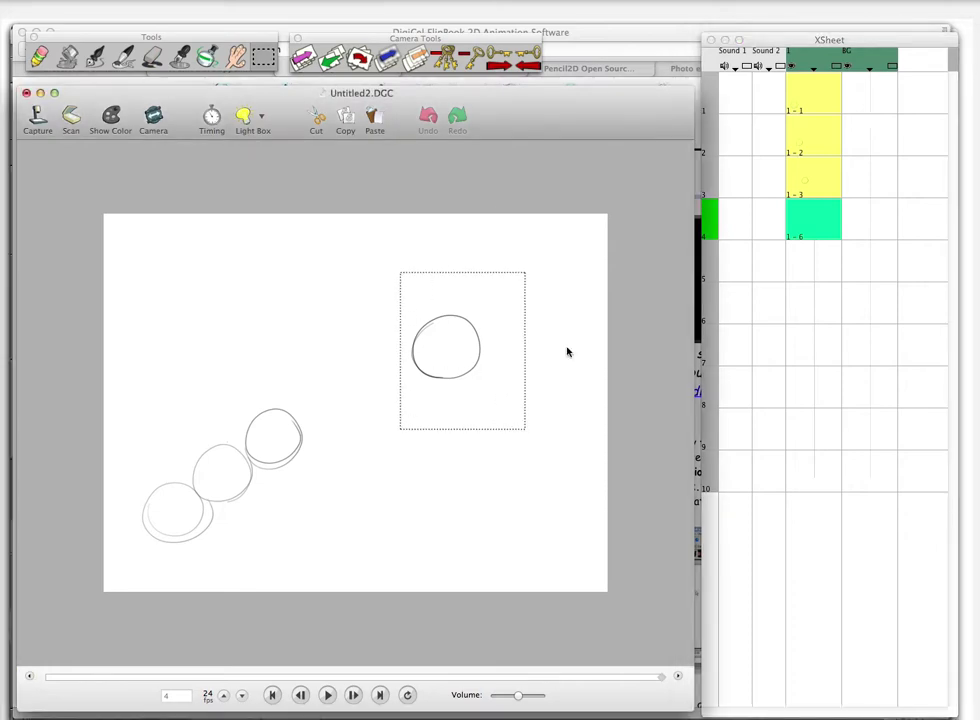
click(818, 228)
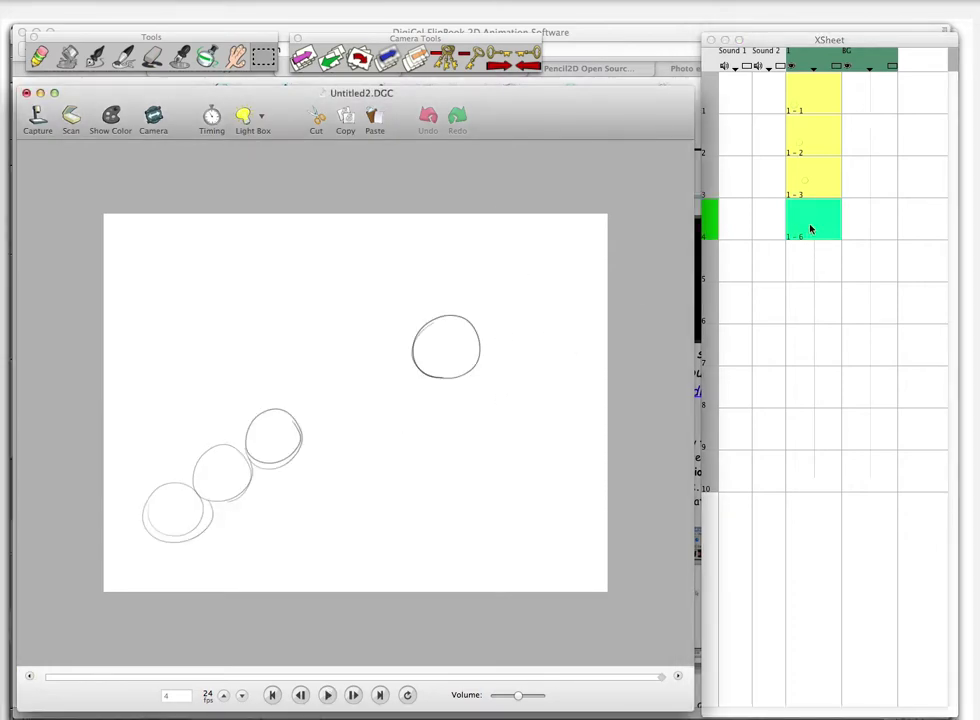
click(808, 228)
click(412, 296)
click(322, 124)
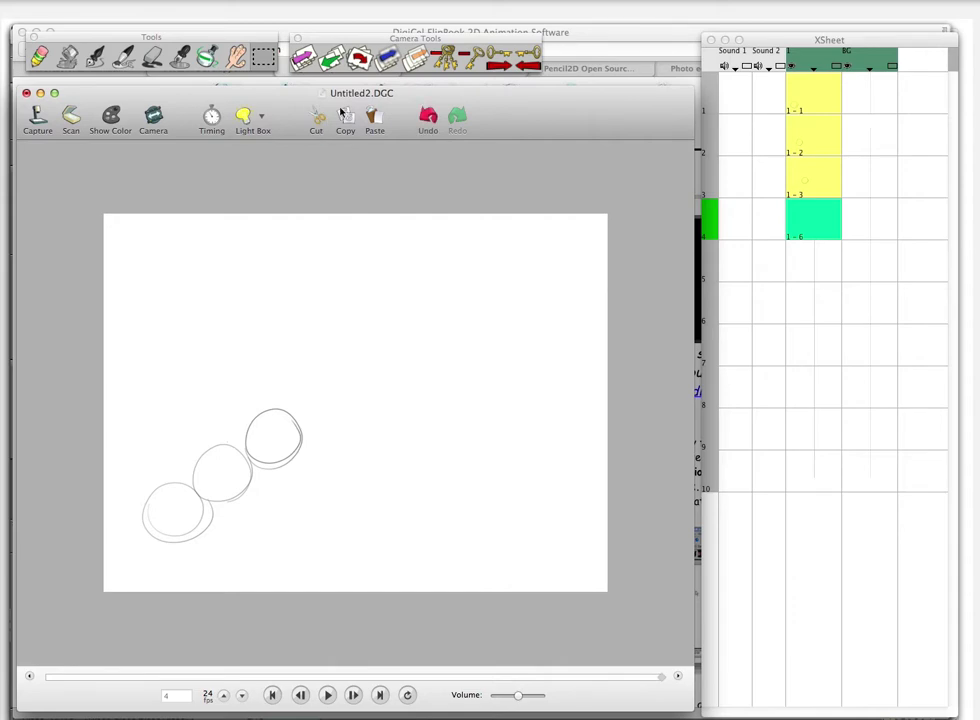
Step through the drawings on frames 1 to 4 and turn the light box back on
click(808, 96)
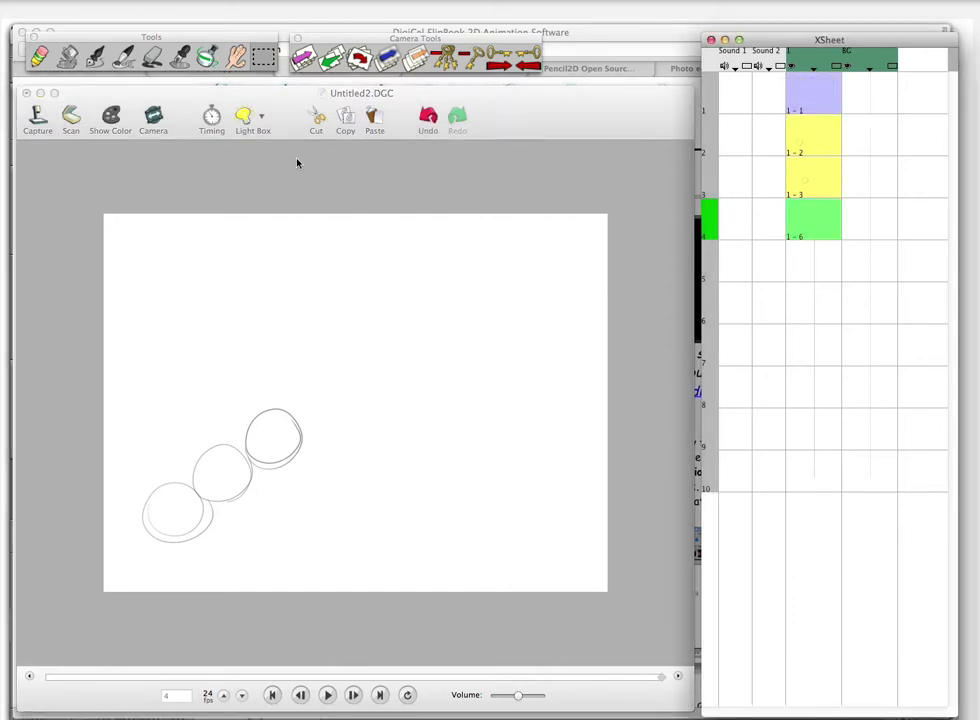
click(820, 145)
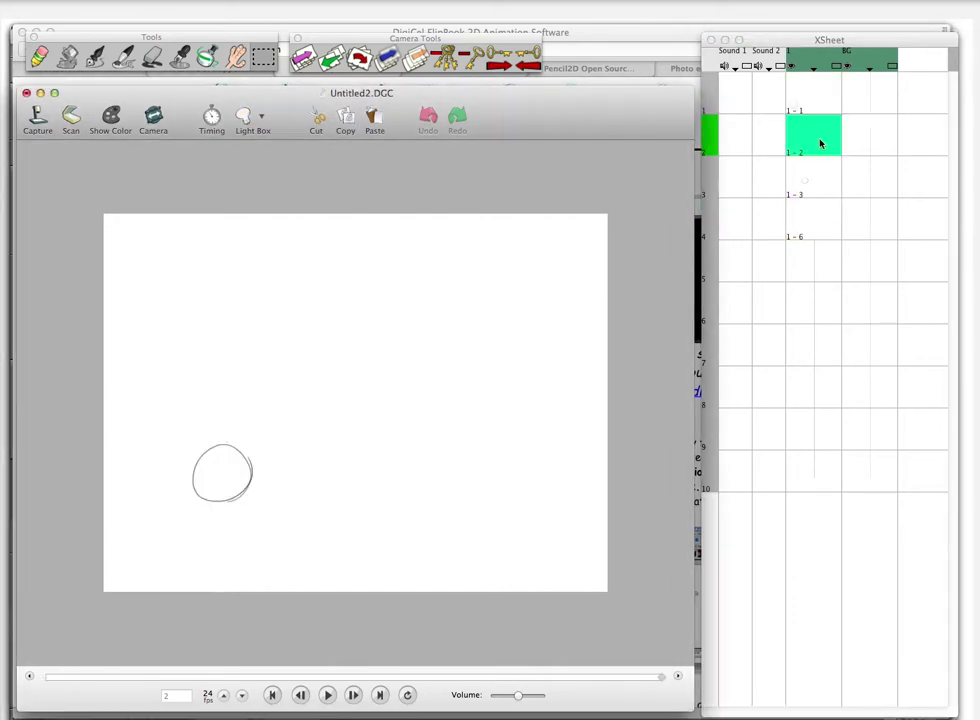
click(813, 188)
click(816, 226)
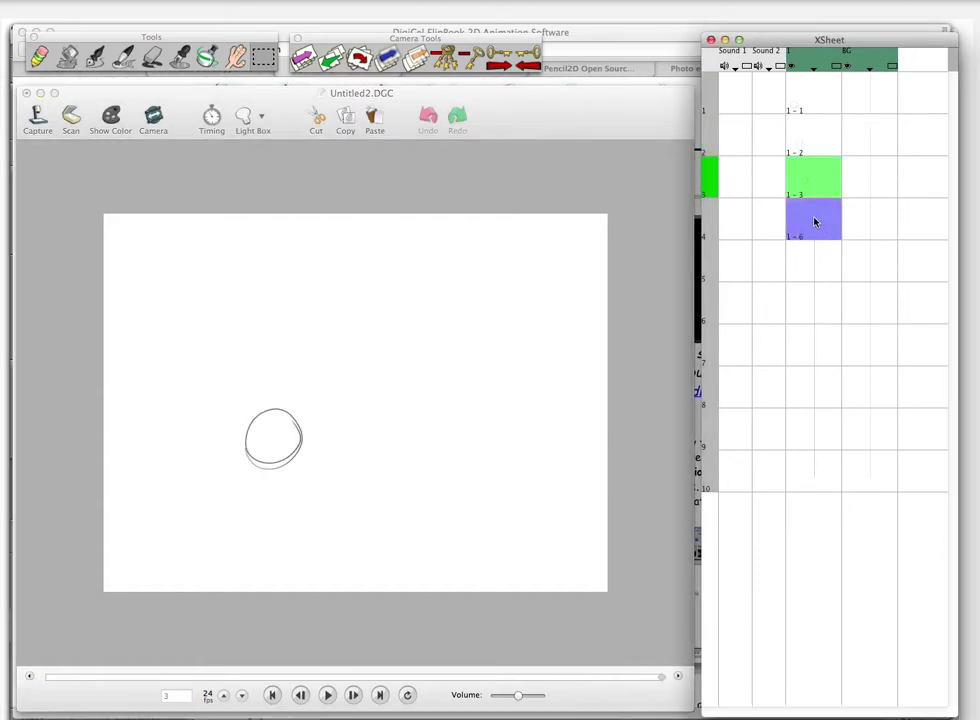
click(246, 120)
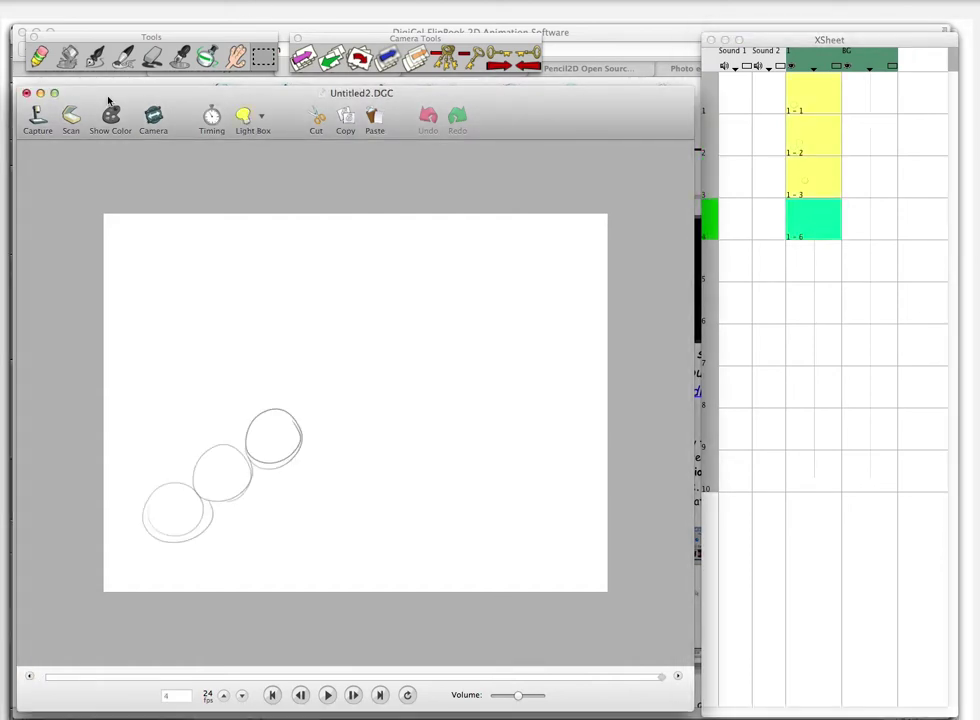
Draw one circle on each of frames 4 to 7, continuing the rising arc of the light-boxed circles
mouse_move(350, 420)
mouse_down()
mouse_move(300, 381)
mouse_move(345, 425)
mouse_up()
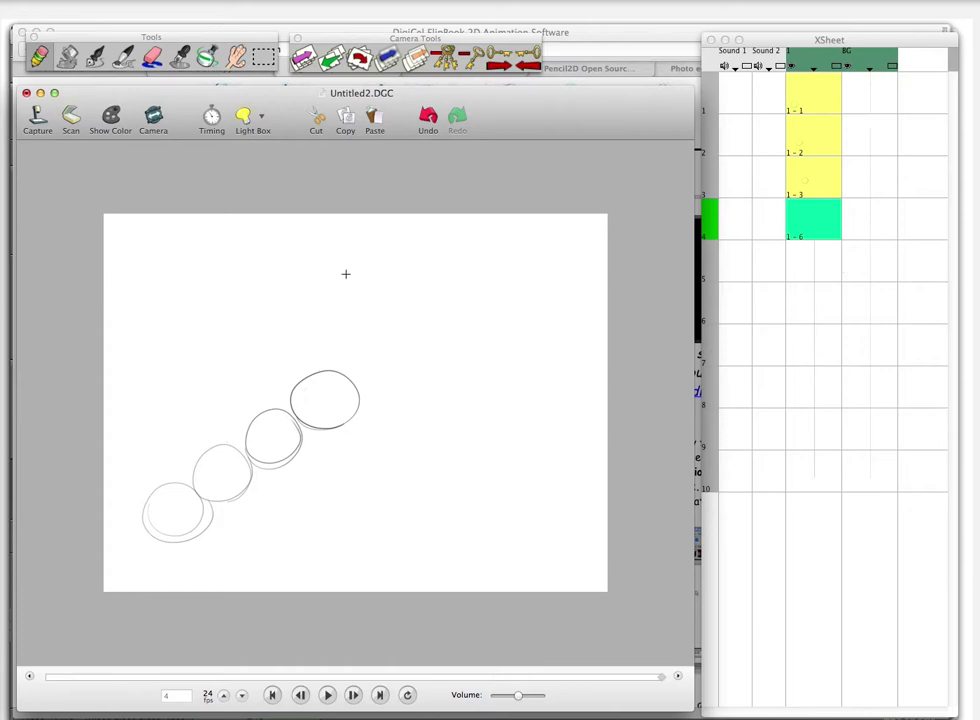
click(815, 263)
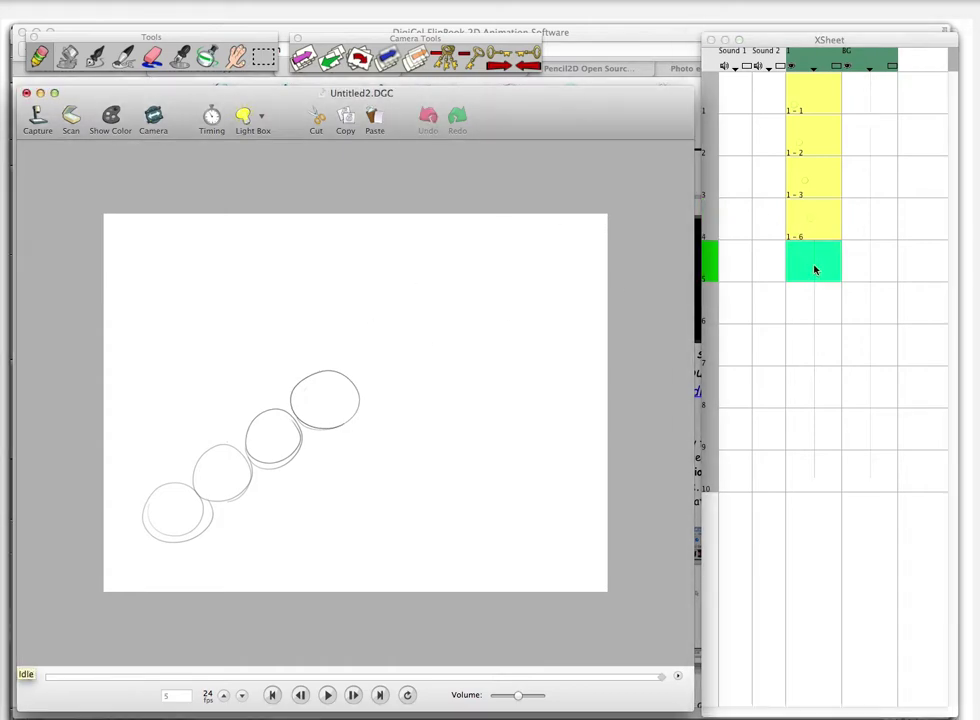
drag(360, 358, 358, 362)
click(818, 303)
drag(432, 340, 437, 372)
click(831, 345)
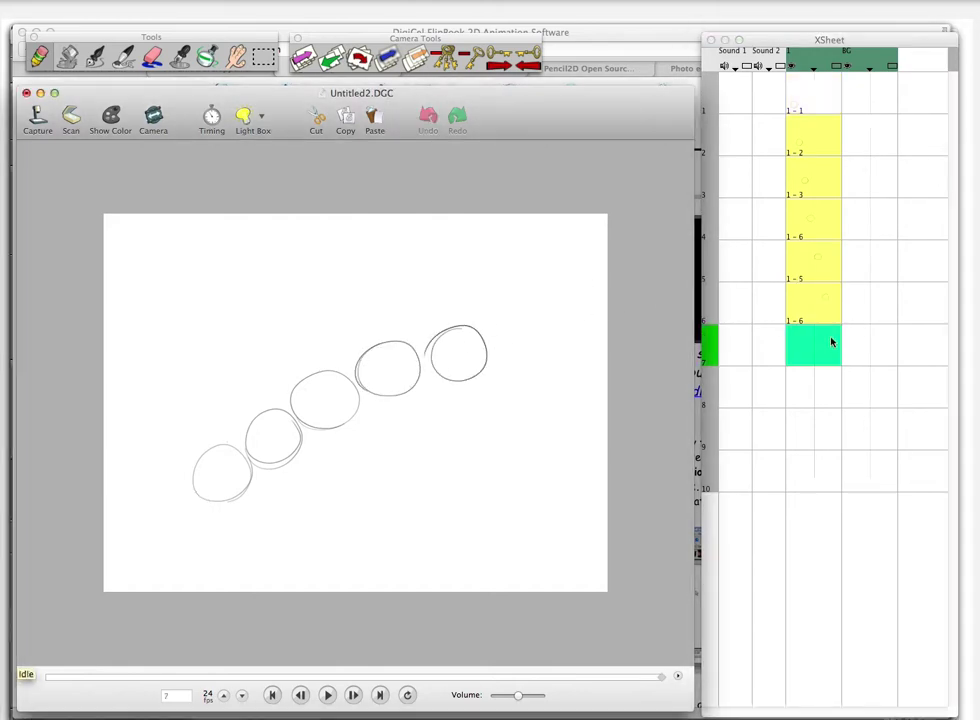
mouse_move(548, 370)
mouse_down()
mouse_move(547, 332)
mouse_move(557, 362)
mouse_up()
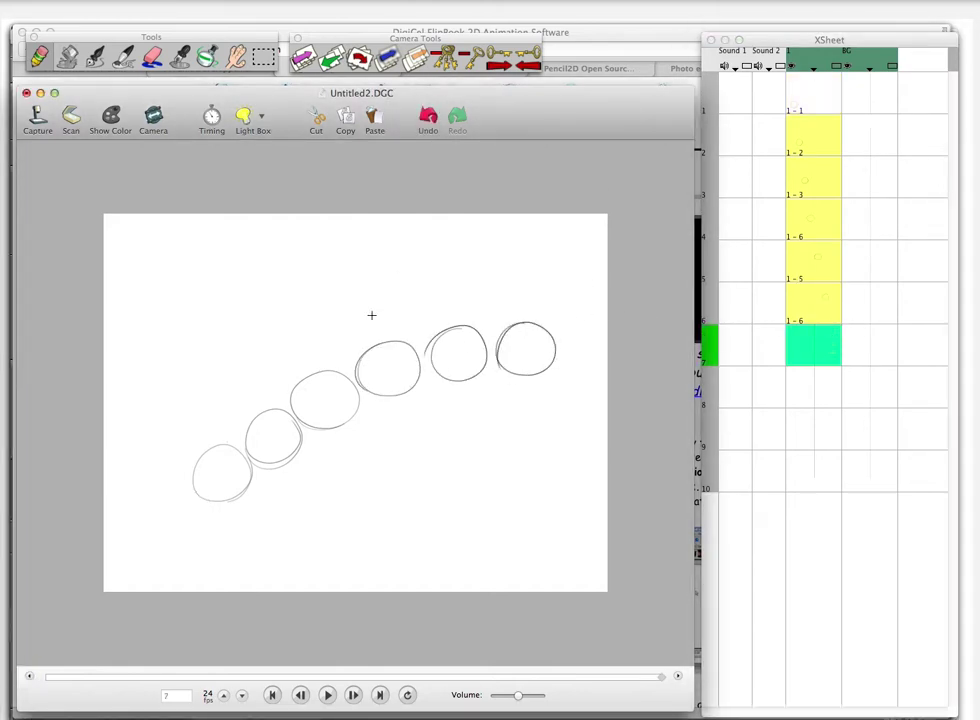
Play the circle animation several times, starting from the last drawing and from frame 2
key(space)
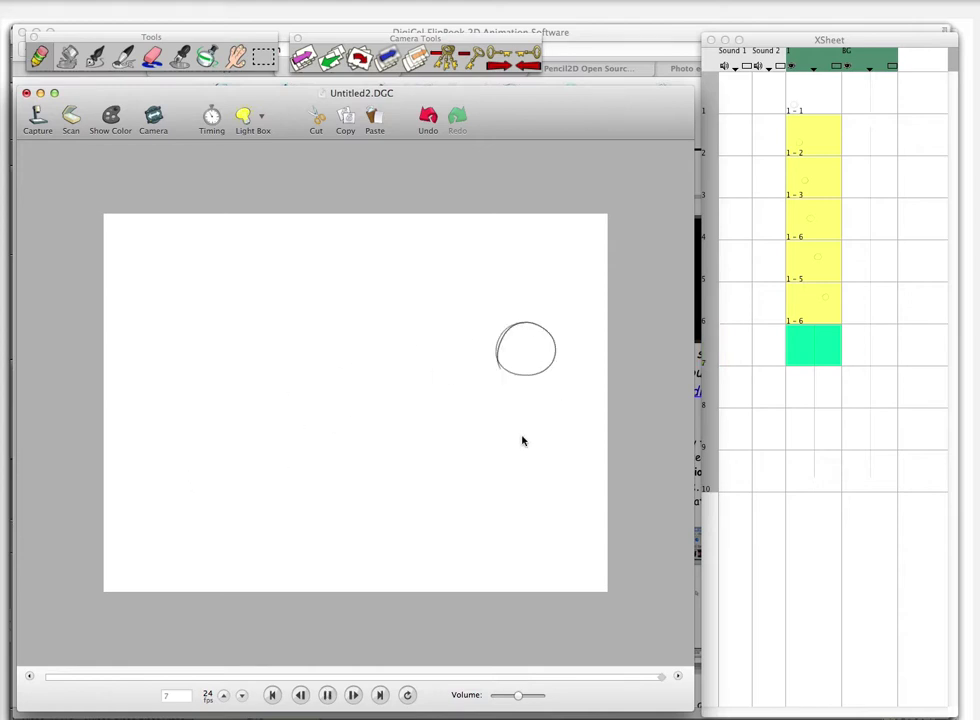
key(space)
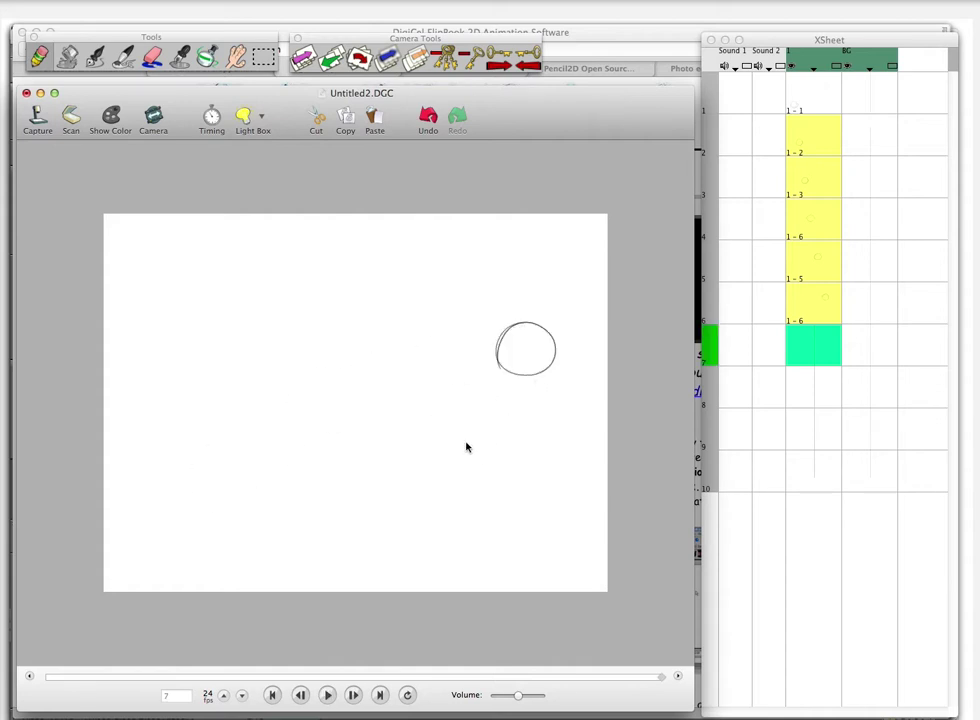
click(330, 697)
click(808, 145)
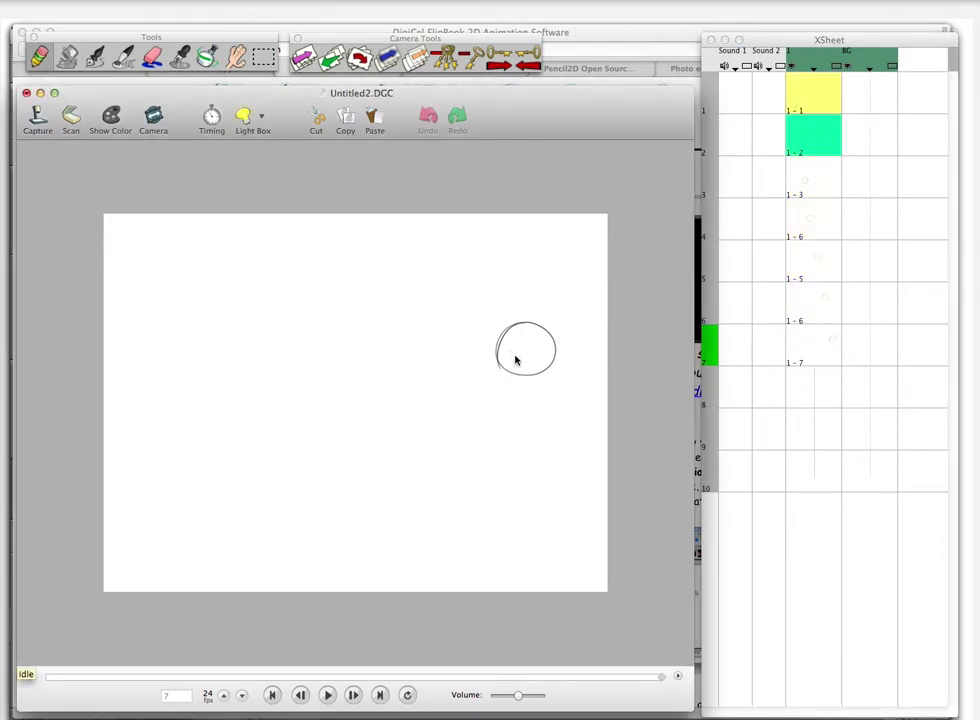
click(330, 697)
click(328, 696)
key(space)
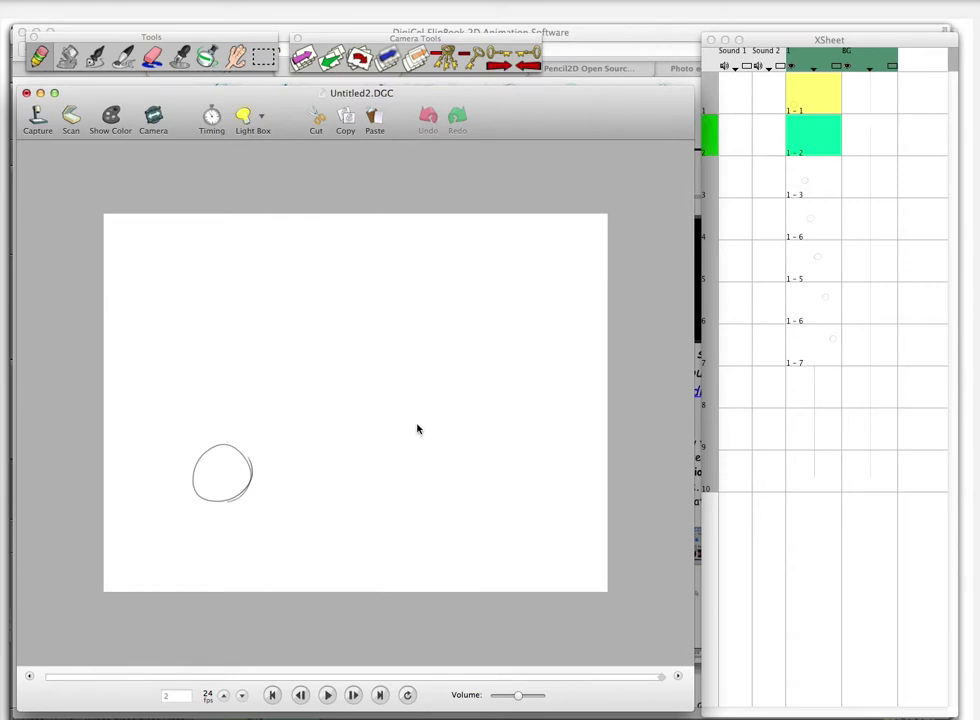
click(328, 695)
click(328, 697)
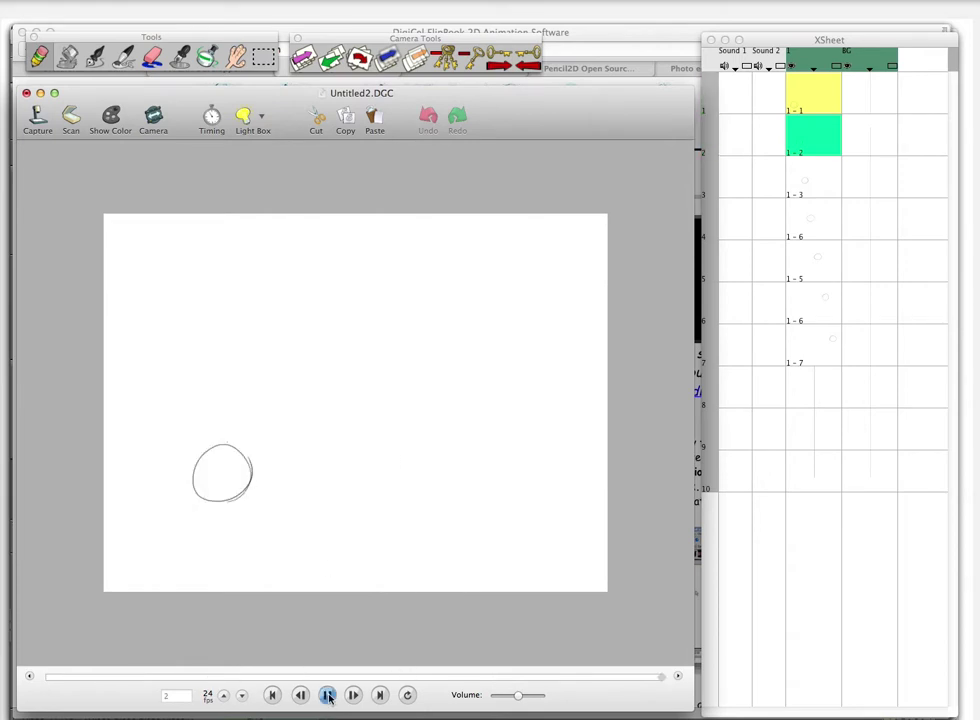
click(328, 697)
Redraw the rising circle sequence in color mode on frames 1 to 6 with the light box off
click(819, 231)
click(816, 265)
click(816, 305)
click(816, 345)
click(819, 97)
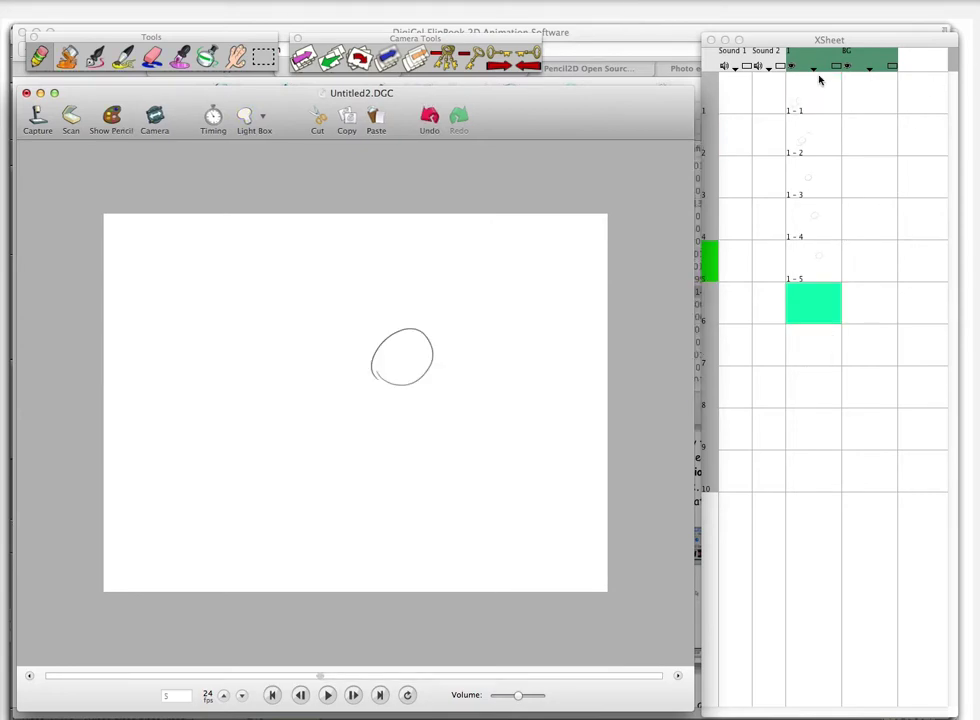
Review the redrawn circles by going through frames 1 to 6, playing the animation and flipping between drawings
click(808, 100)
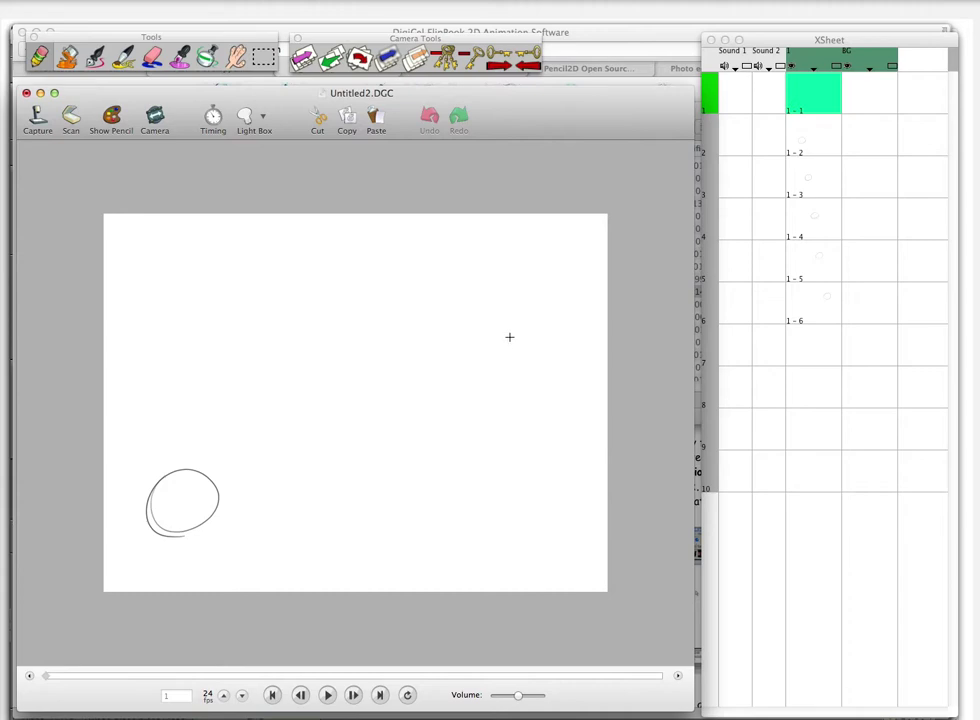
drag(815, 136, 814, 306)
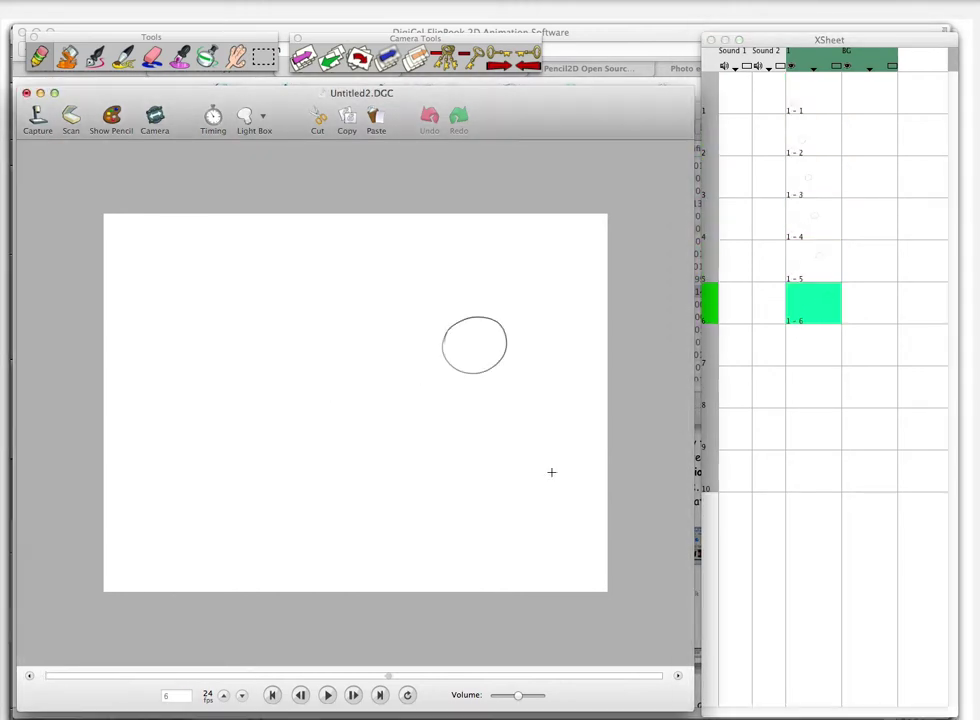
key(space)
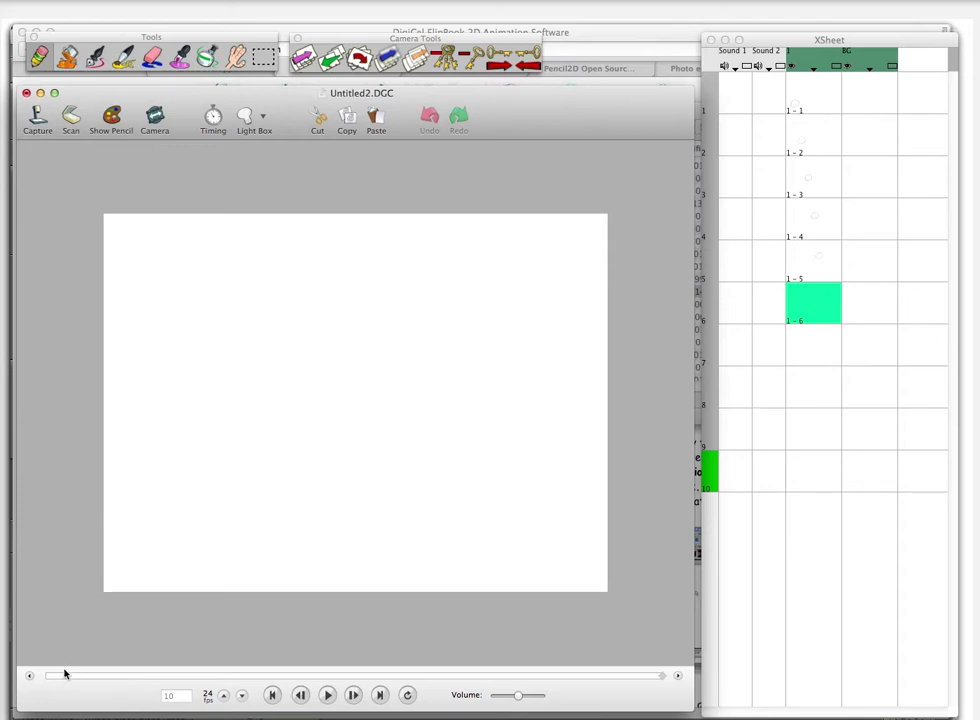
key(space)
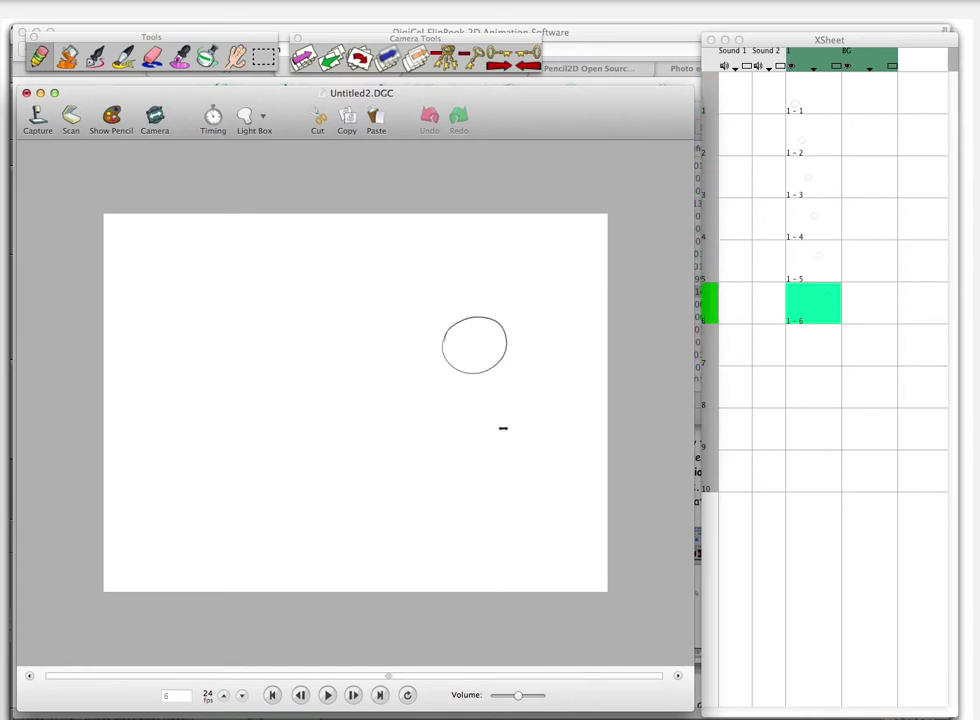
drag(475, 430, 423, 437)
mouse_move(461, 320)
mouse_down()
mouse_move(491, 372)
mouse_move(484, 352)
mouse_move(443, 356)
mouse_move(496, 328)
mouse_move(505, 350)
mouse_move(485, 358)
mouse_move(531, 356)
mouse_move(490, 387)
mouse_up()
key(space)
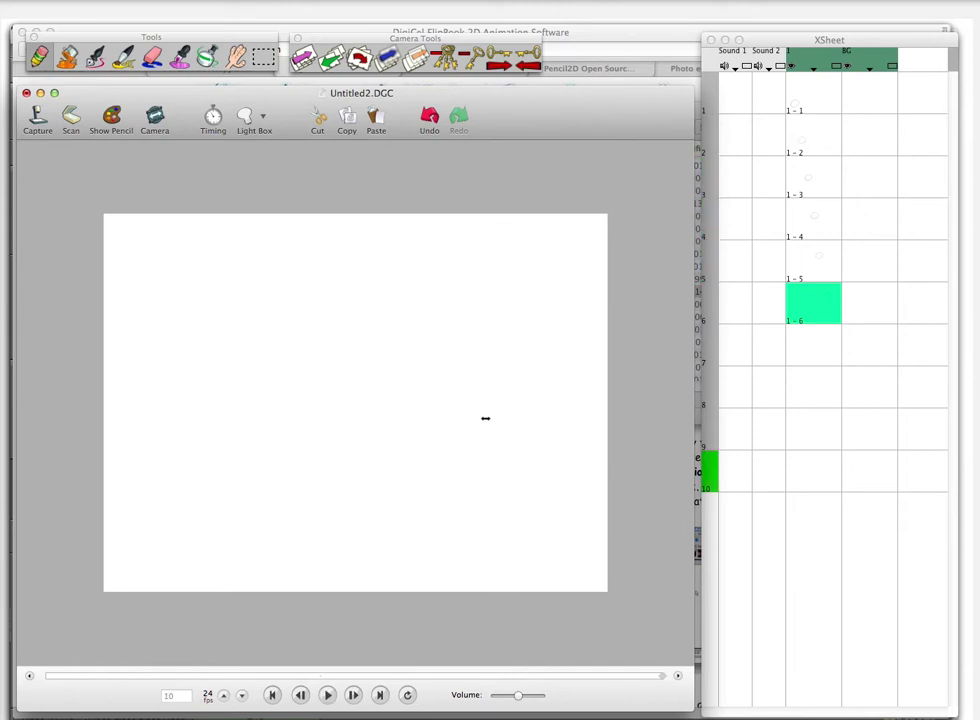
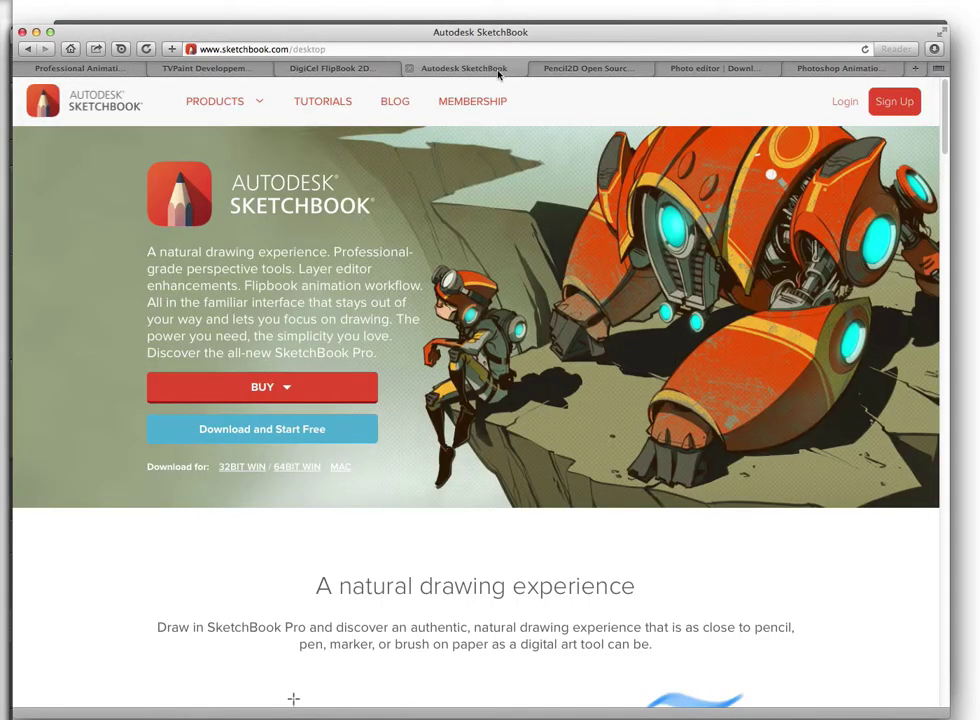
Look over the Autodesk SketchBook desktop web page, switch to the SketchBook application and check its file commands
click(480, 68)
mouse_move(942, 114)
mouse_down()
mouse_move(945, 322)
mouse_move(953, 268)
mouse_move(940, 101)
mouse_up()
key(super+Tab)
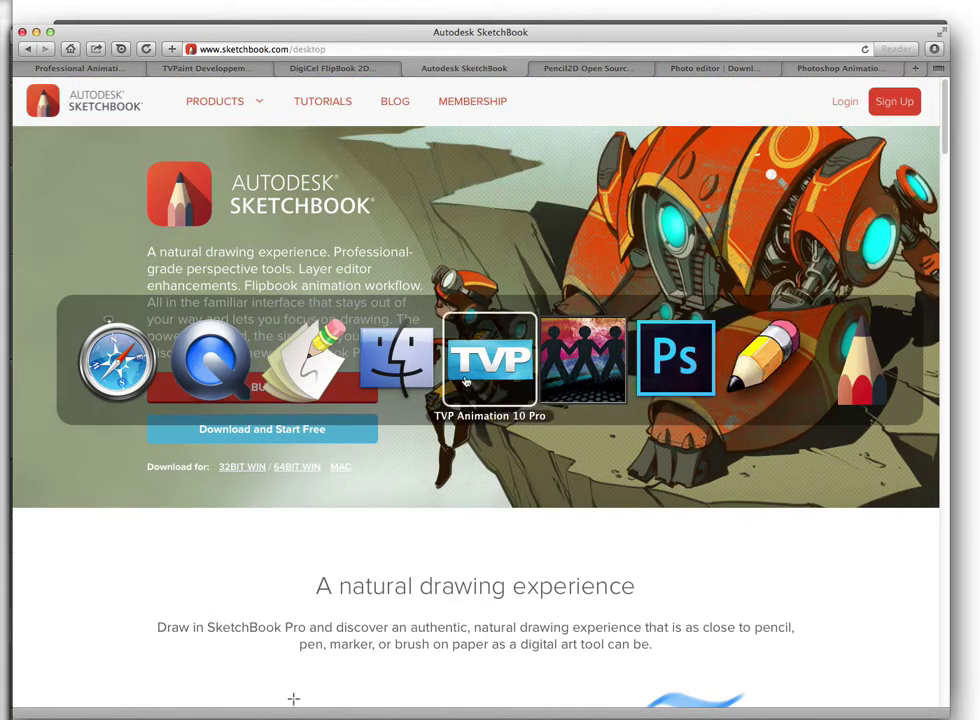
click(860, 385)
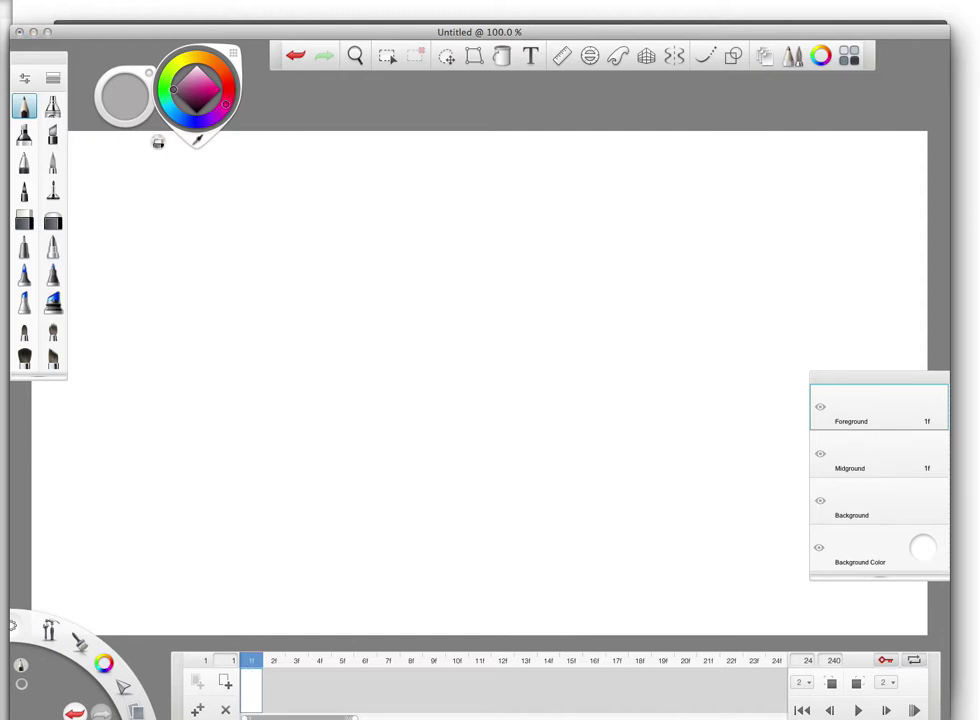
click(20, 0)
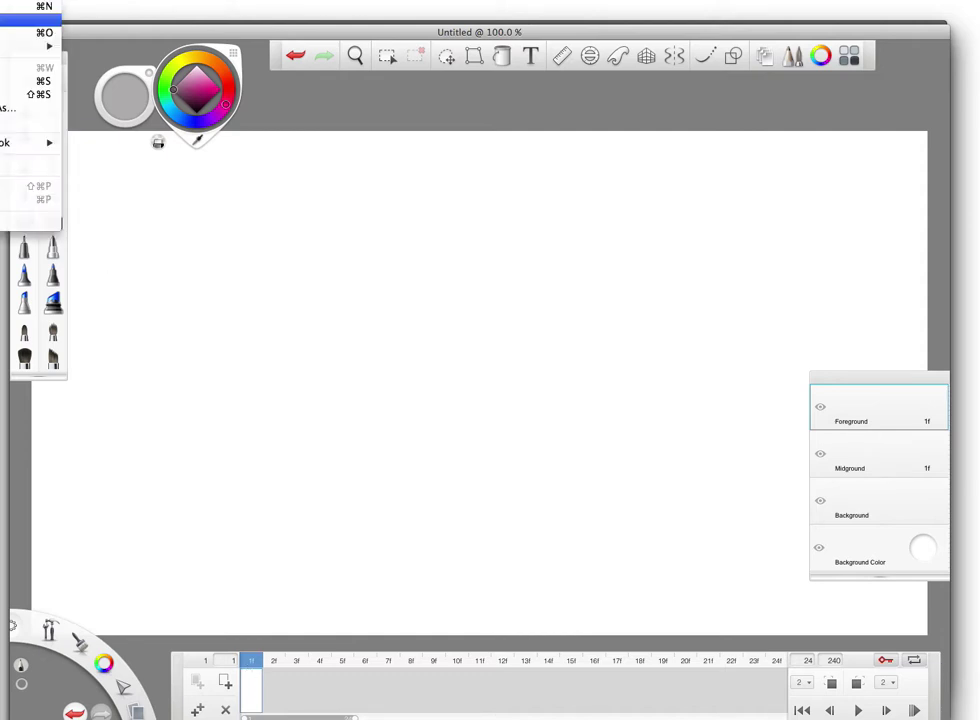
click(447, 383)
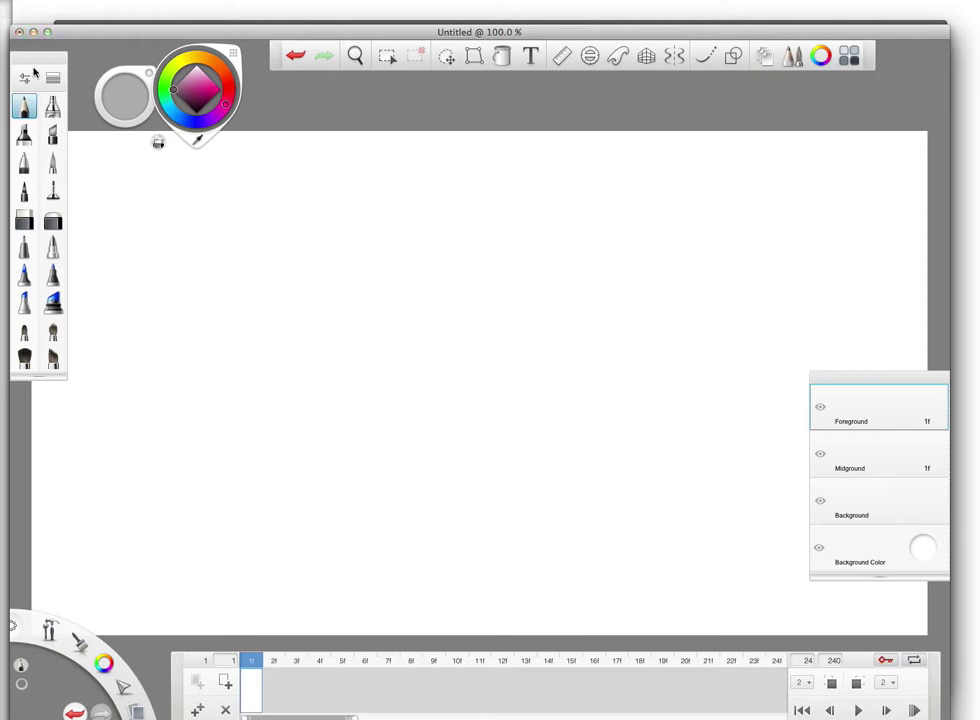
Move the brush palette slightly inward and pencil a circle on frame 1 near the canvas's lower-left corner, undoing the extra stroke
drag(37, 60, 46, 64)
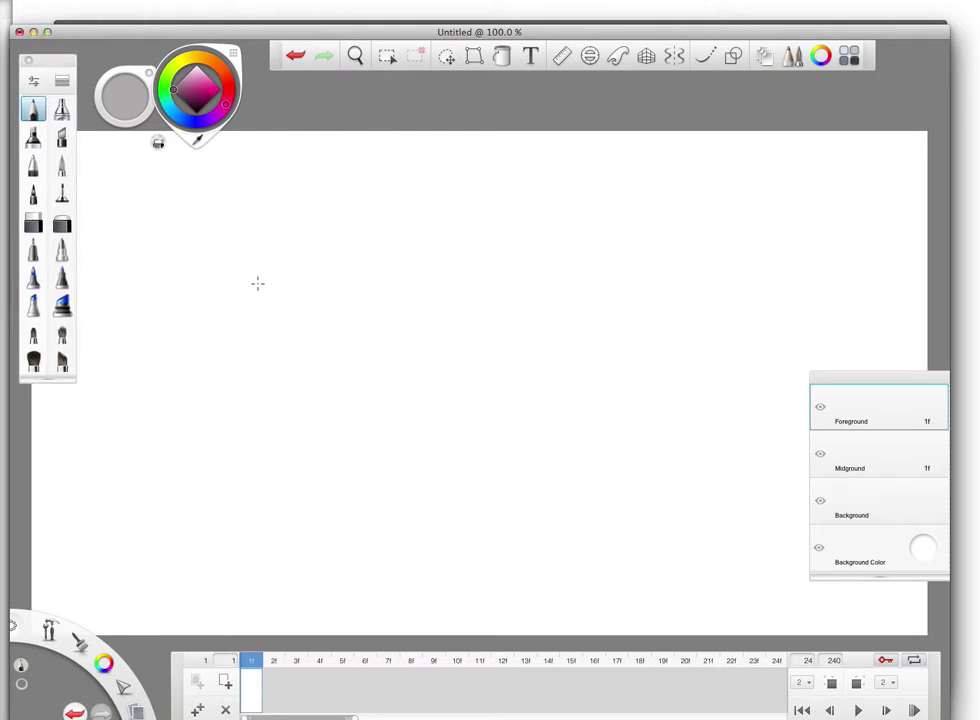
drag(219, 462, 230, 455)
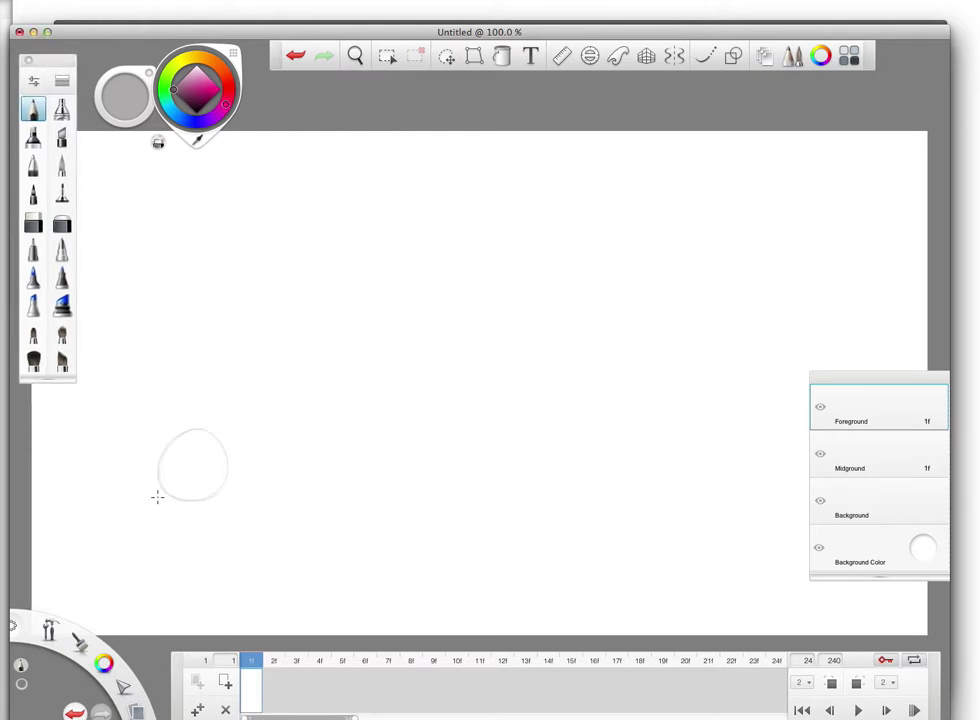
drag(153, 498, 240, 422)
key(super+z)
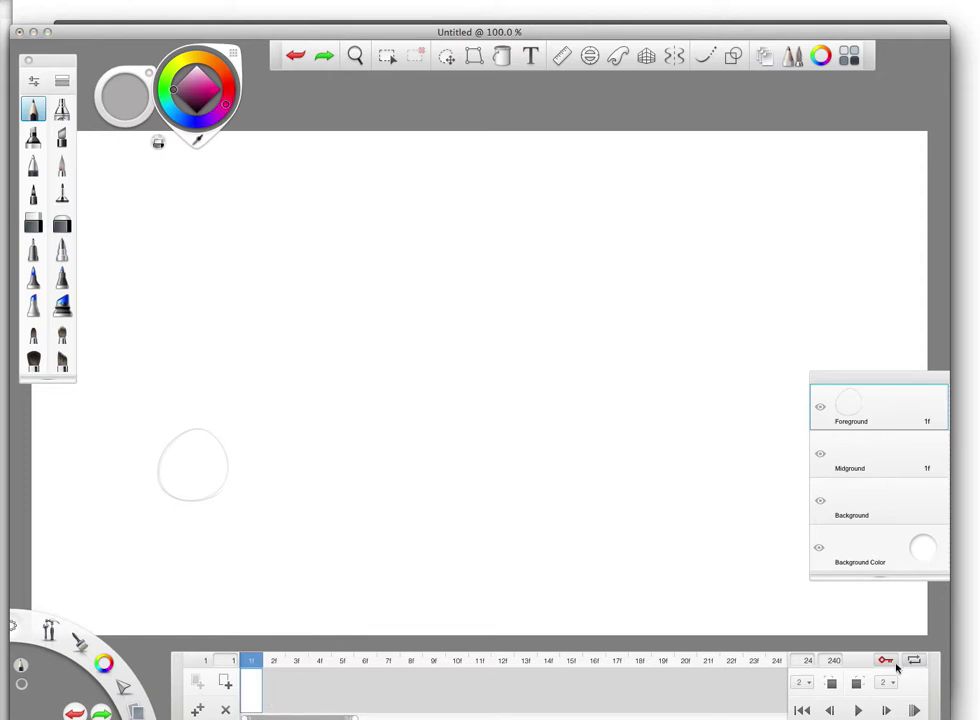
Draw a circle on frame 5 above and right of the first one, and compare it with frame 1
click(348, 689)
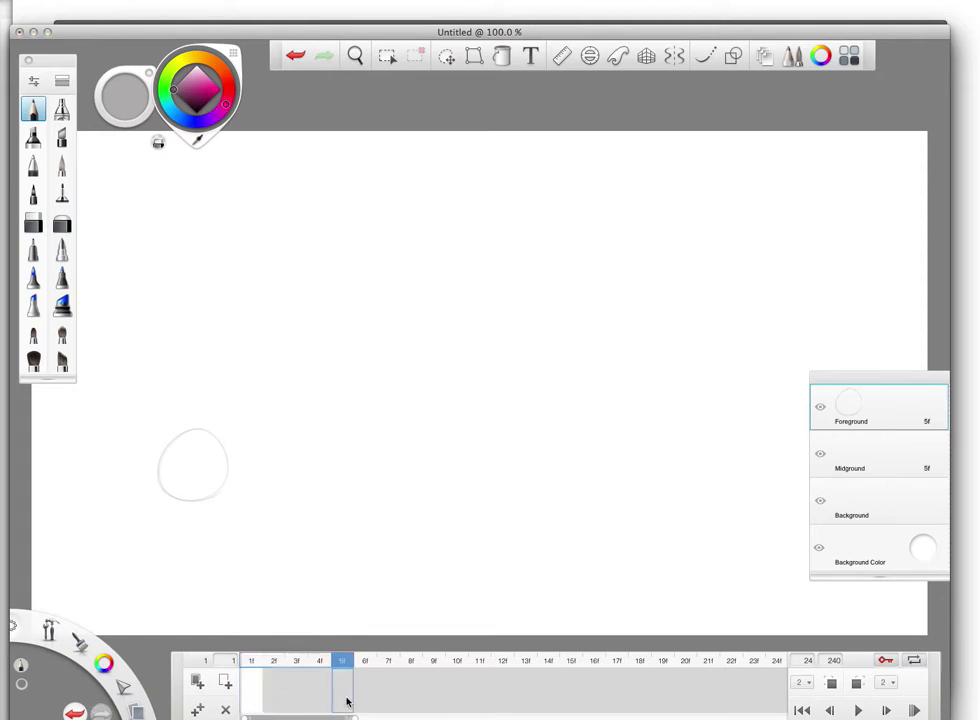
mouse_move(276, 342)
mouse_down()
mouse_move(325, 361)
mouse_move(330, 386)
mouse_move(270, 405)
mouse_move(304, 326)
mouse_up()
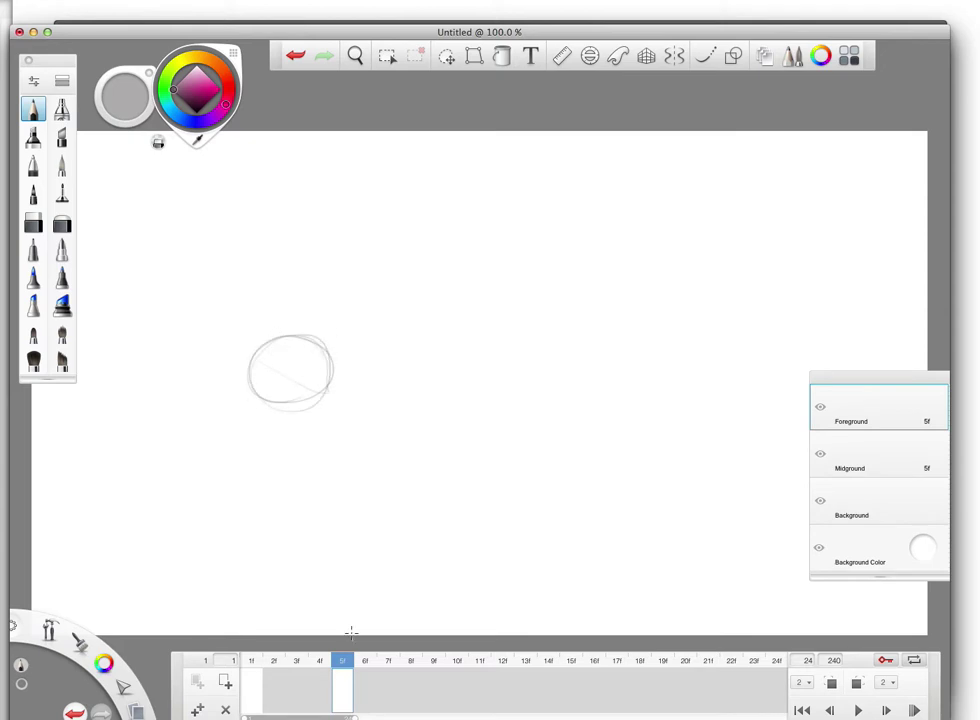
click(321, 664)
drag(321, 664, 254, 666)
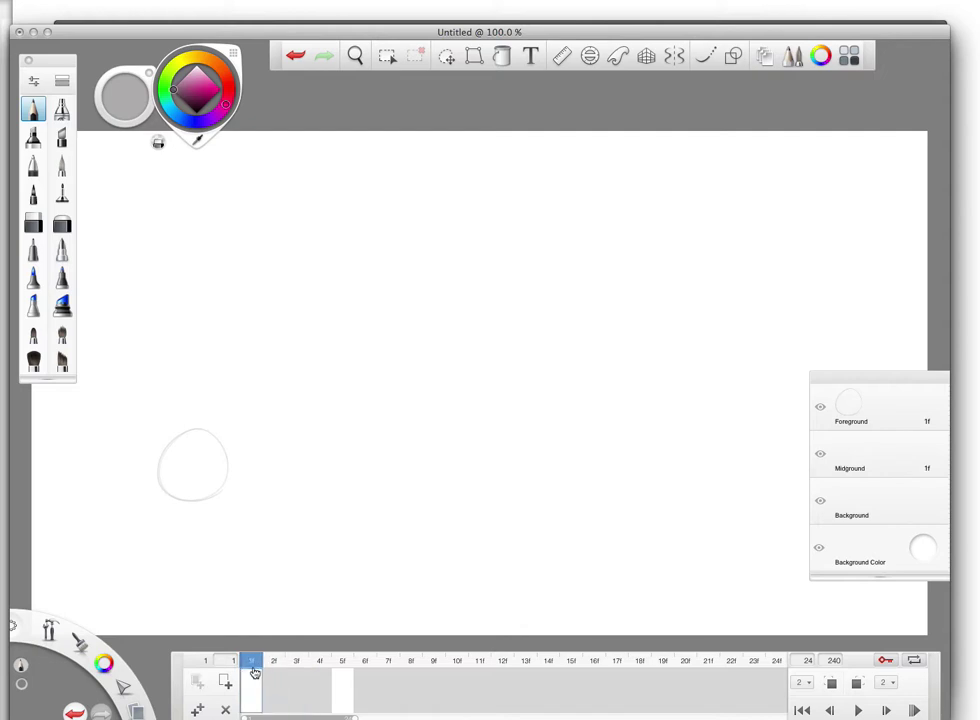
click(343, 662)
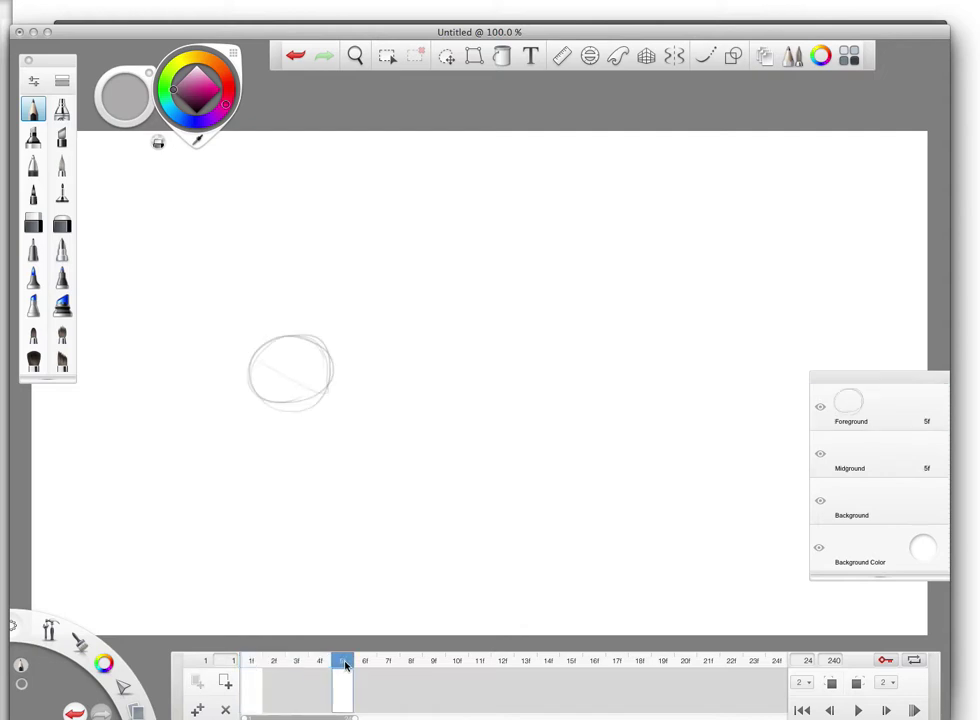
click(342, 666)
Sketch circles with crossing guide lines on frames 10 and 15, each farther right and slightly higher than the last
click(458, 662)
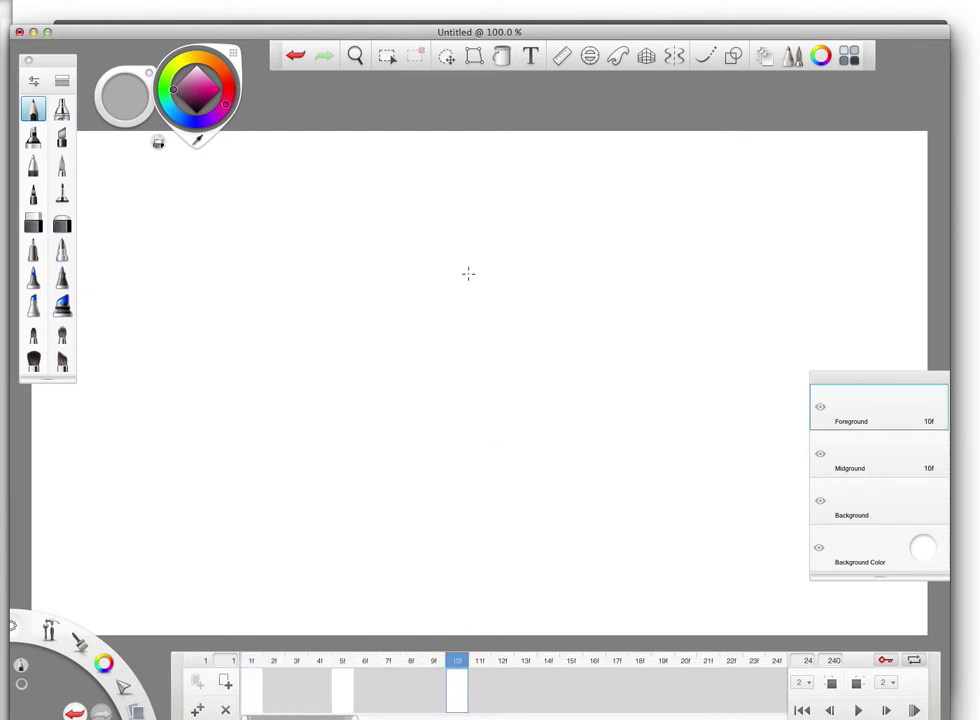
mouse_move(388, 266)
mouse_down()
mouse_move(466, 267)
mouse_move(479, 313)
mouse_move(470, 318)
mouse_up()
drag(448, 257, 457, 334)
drag(377, 305, 495, 286)
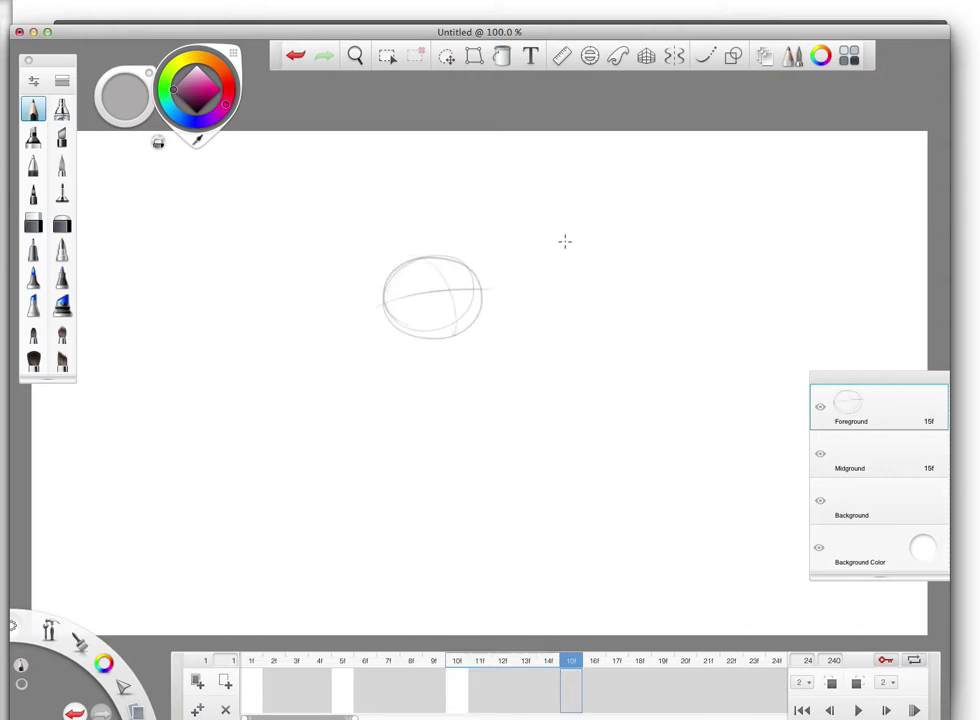
mouse_move(578, 246)
mouse_down()
mouse_move(617, 267)
mouse_move(564, 230)
mouse_move(605, 311)
mouse_up()
drag(518, 282, 617, 263)
Shift the last circle's keyframe along the timeline through frames 14 and 13, and place it on frame 16
click(548, 697)
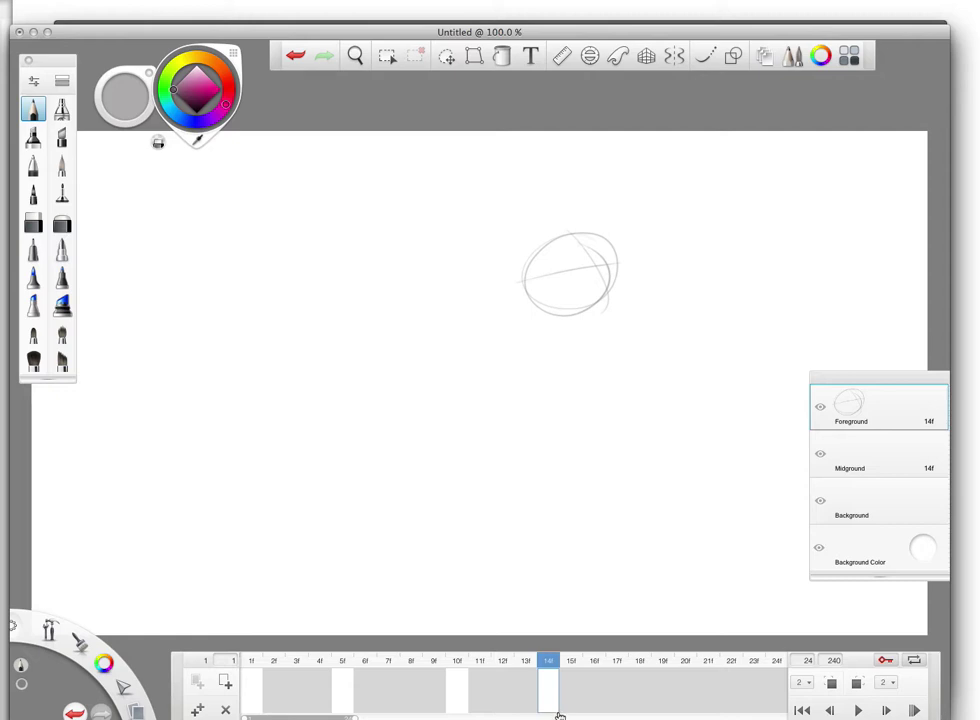
click(527, 693)
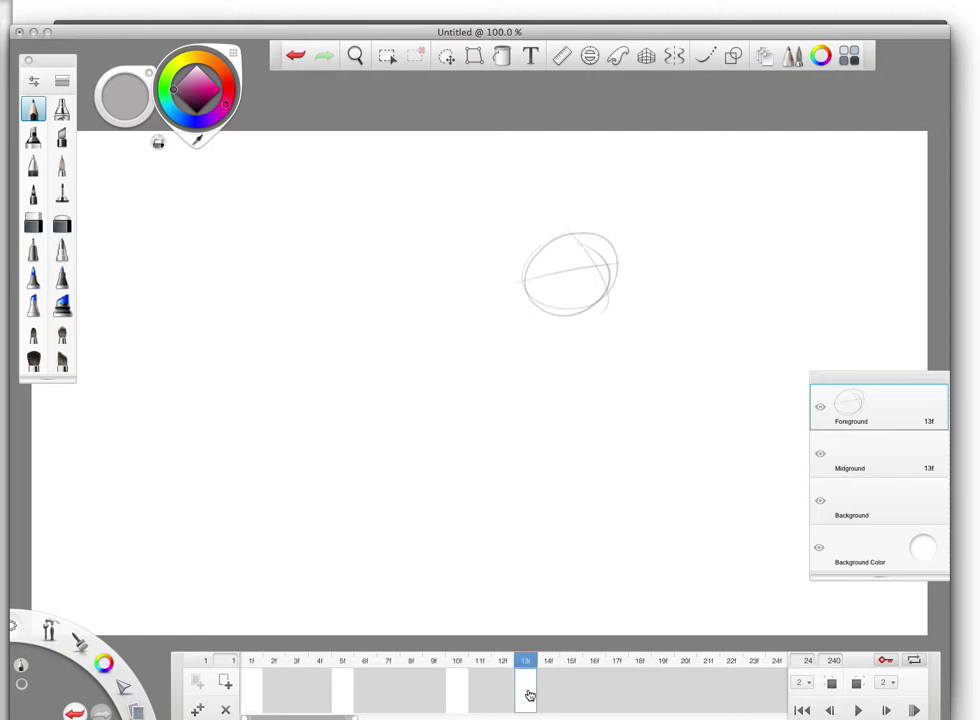
mouse_move(529, 693)
mouse_down()
mouse_move(601, 676)
mouse_move(250, 665)
mouse_move(557, 678)
mouse_move(276, 683)
mouse_move(549, 676)
mouse_up()
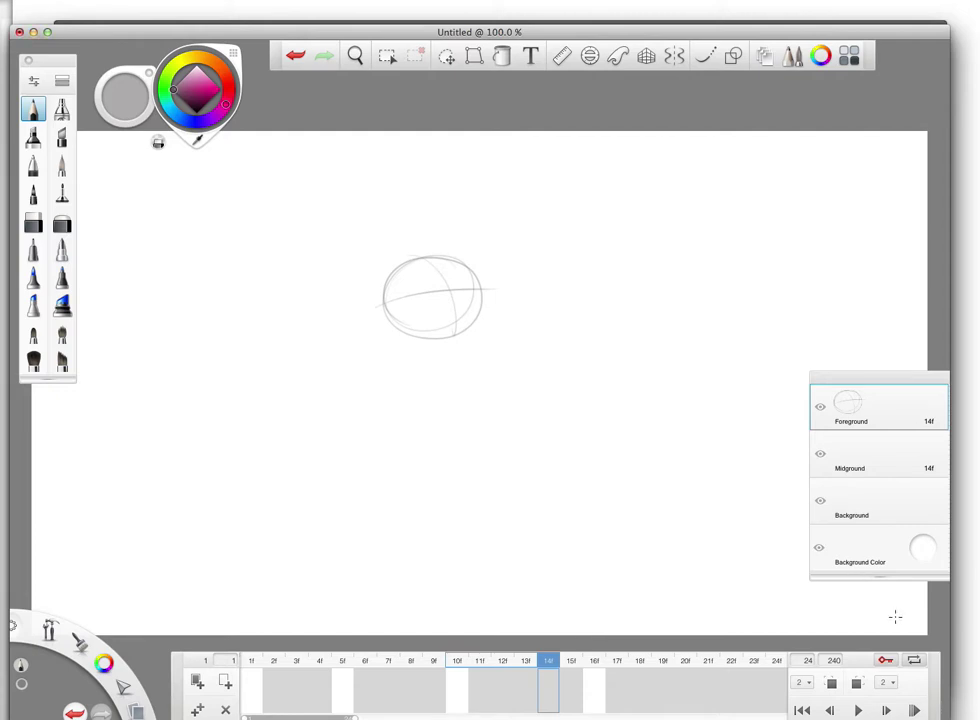
Turn off automatic keyframing and add guide lines to the circles held at frames 21 and 8
click(885, 664)
drag(540, 665, 707, 665)
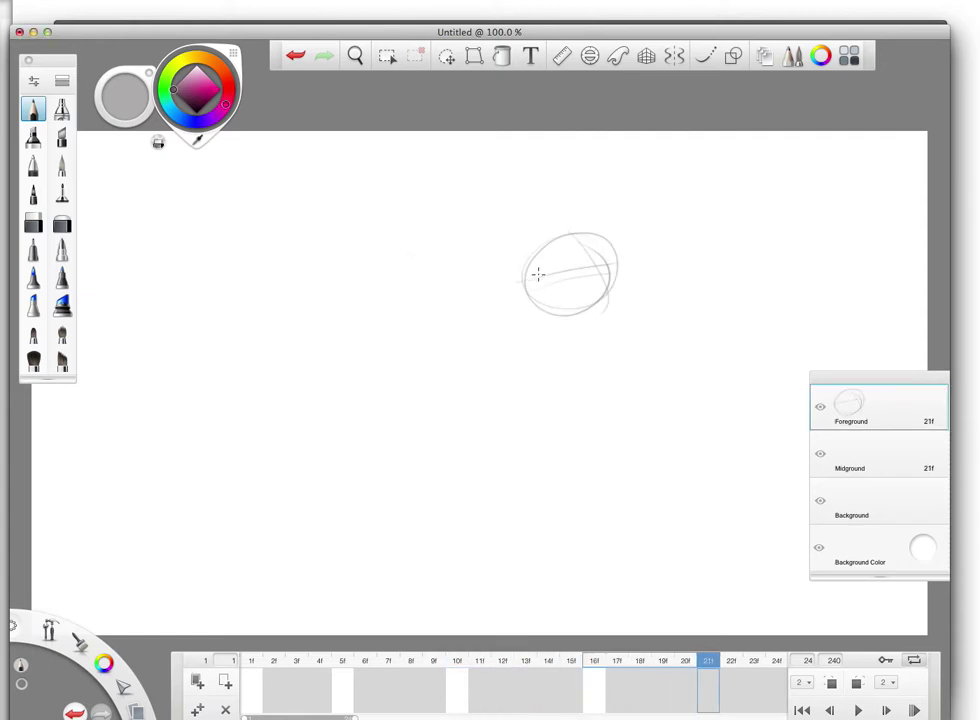
mouse_move(536, 273)
mouse_down()
mouse_move(516, 276)
mouse_move(615, 304)
mouse_up()
click(410, 661)
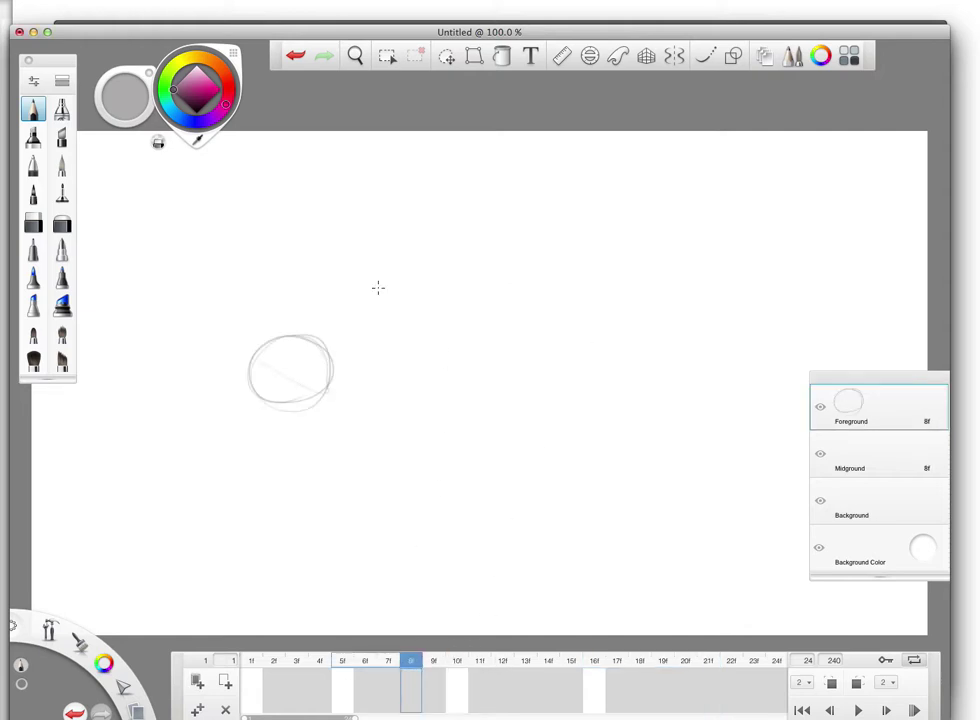
drag(285, 343, 307, 400)
drag(250, 385, 334, 360)
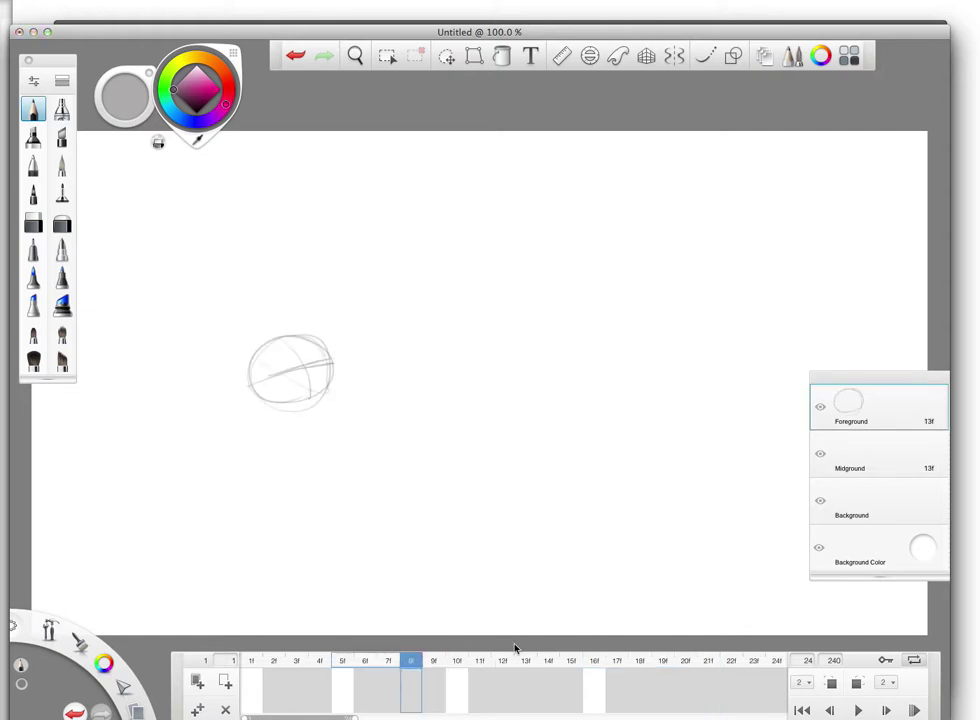
Add neck lines to the head sketch held at frame 13
click(520, 662)
mouse_move(423, 272)
mouse_down()
mouse_move(464, 287)
mouse_move(459, 321)
mouse_move(430, 296)
mouse_move(389, 301)
mouse_move(387, 312)
mouse_move(405, 304)
mouse_move(442, 355)
mouse_up()
drag(481, 291, 479, 362)
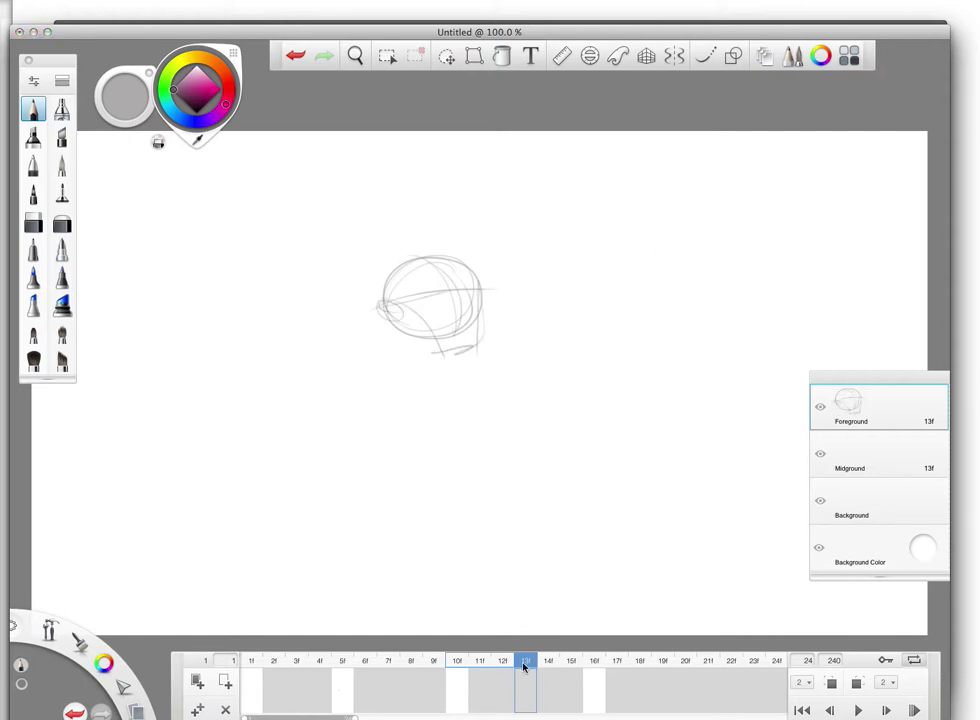
Enable automatic keyframing and the previous and next onion skins, and sketch a new head with a neck on frame 13 between its neighbours
click(455, 662)
mouse_move(455, 663)
mouse_down()
mouse_move(250, 668)
mouse_move(571, 672)
mouse_move(525, 662)
mouse_up()
click(882, 662)
click(830, 682)
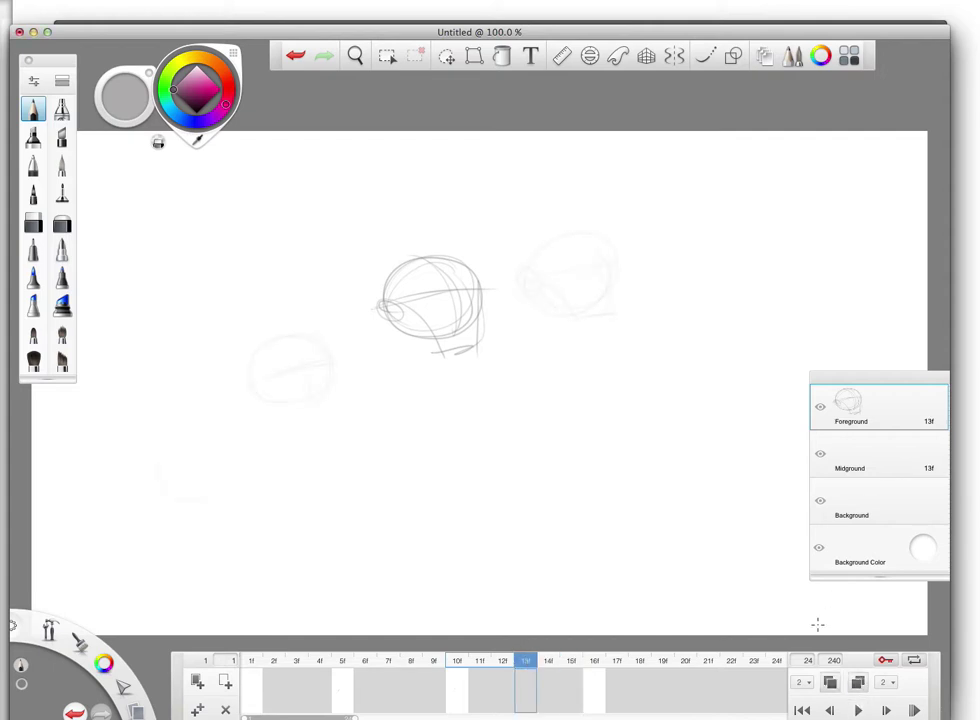
click(494, 241)
mouse_move(522, 276)
mouse_down()
mouse_move(483, 313)
mouse_move(477, 243)
mouse_move(543, 339)
mouse_up()
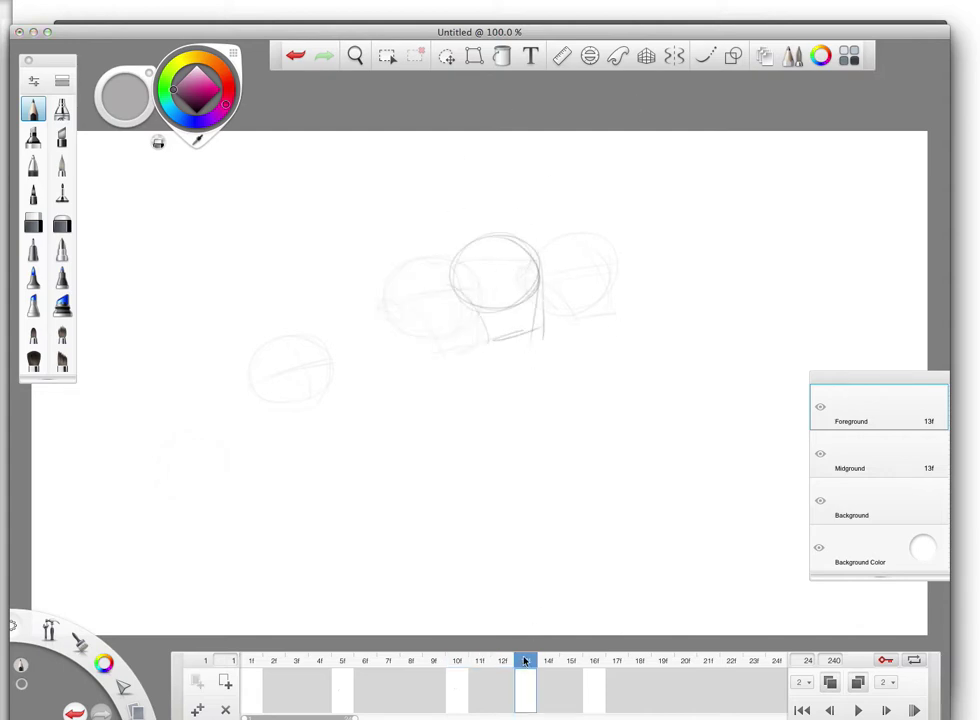
Insert a blank keyframe at frame 3
click(377, 668)
mouse_move(377, 668)
mouse_down()
mouse_move(615, 652)
mouse_move(319, 674)
mouse_move(632, 657)
mouse_move(288, 668)
mouse_up()
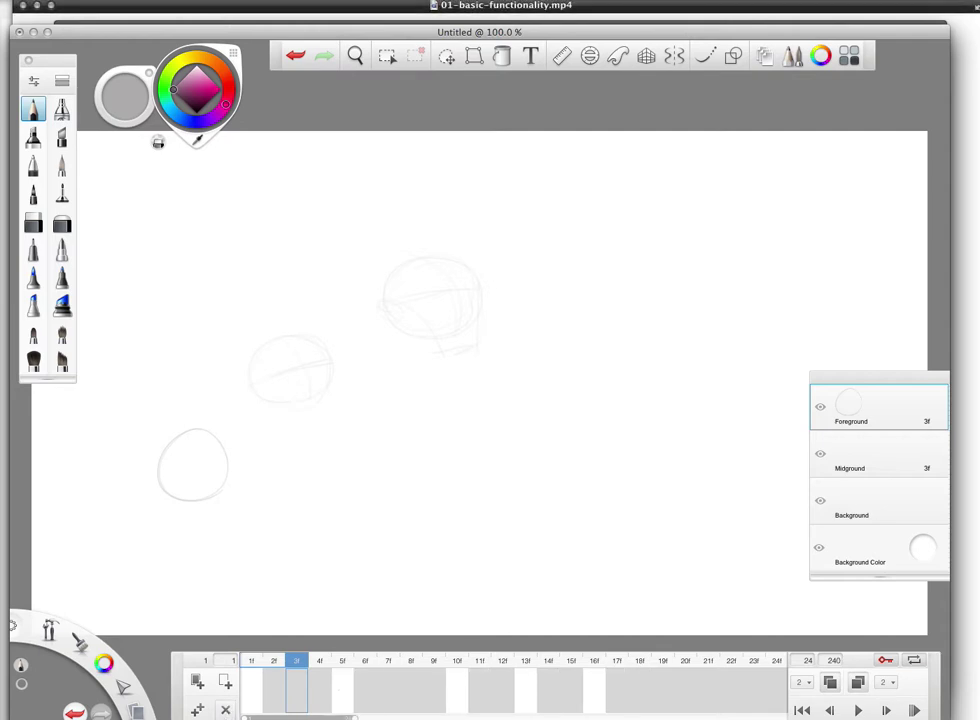
click(197, 682)
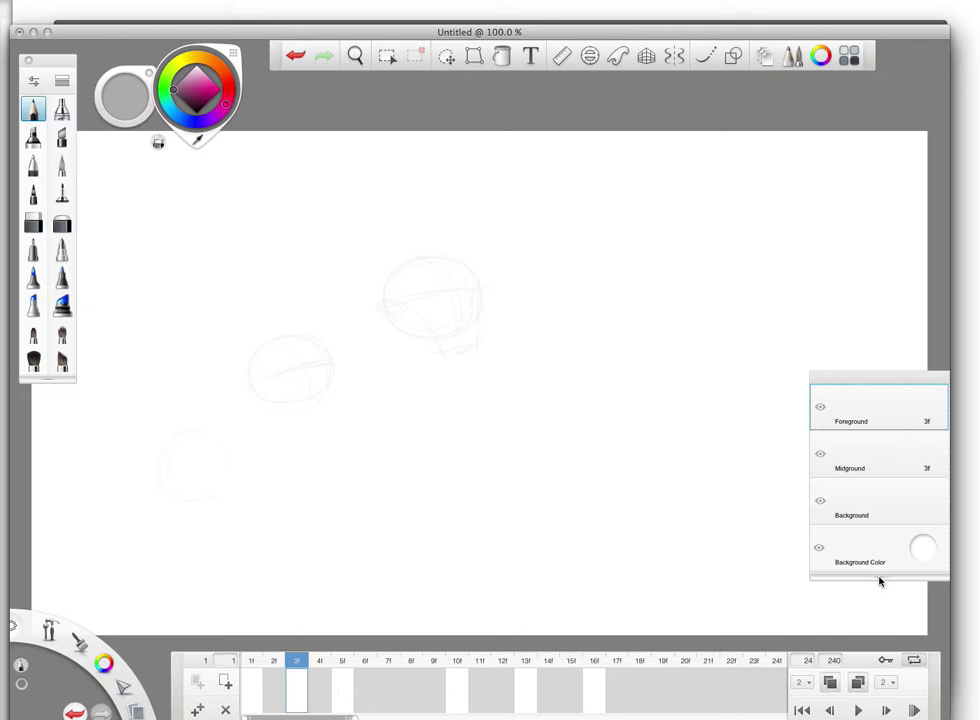
Set the onion skin to show 8 previous frames and 5 following frames
click(802, 682)
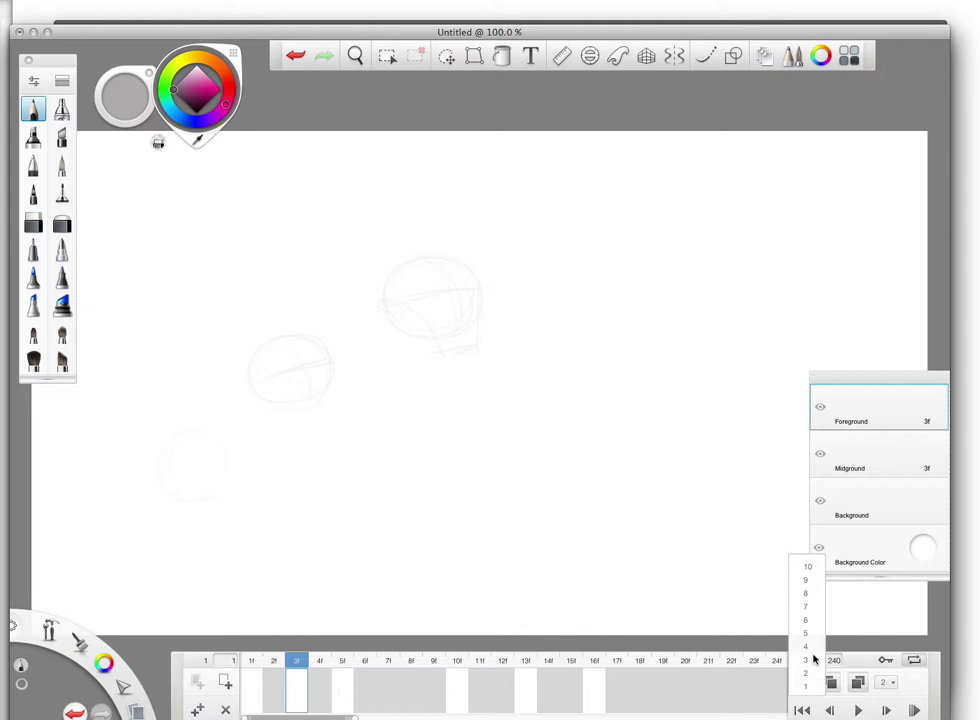
click(810, 672)
click(836, 685)
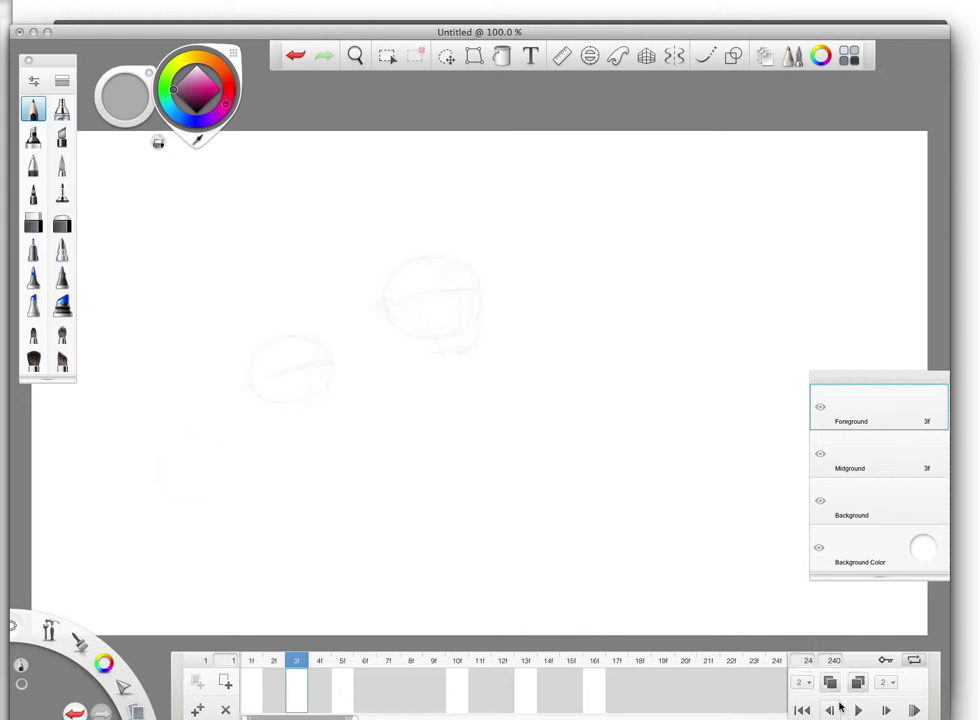
click(806, 684)
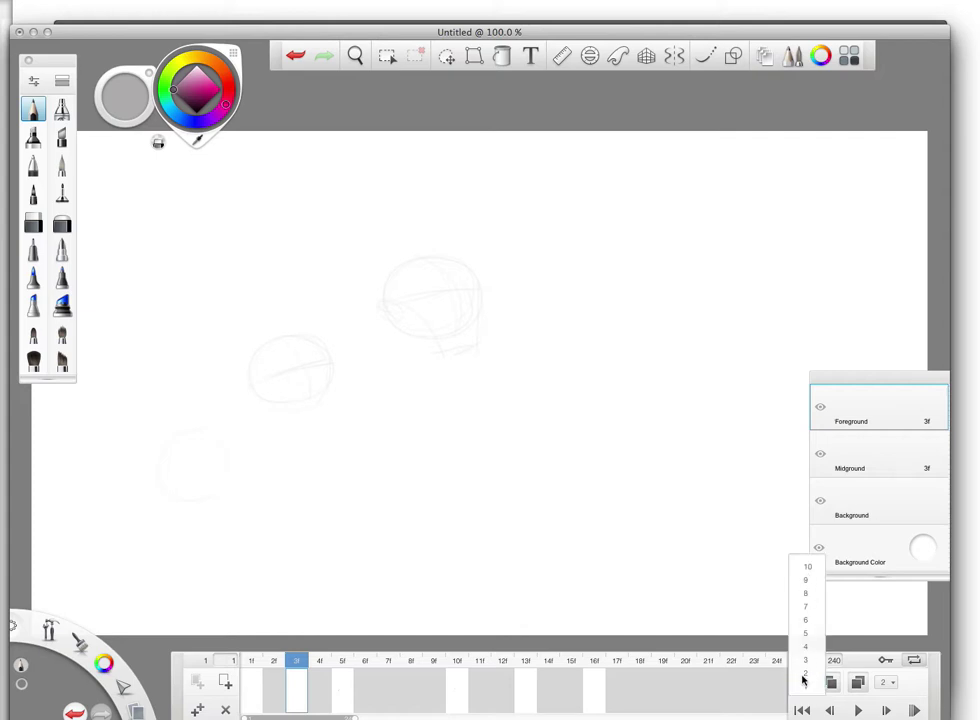
click(806, 593)
click(885, 682)
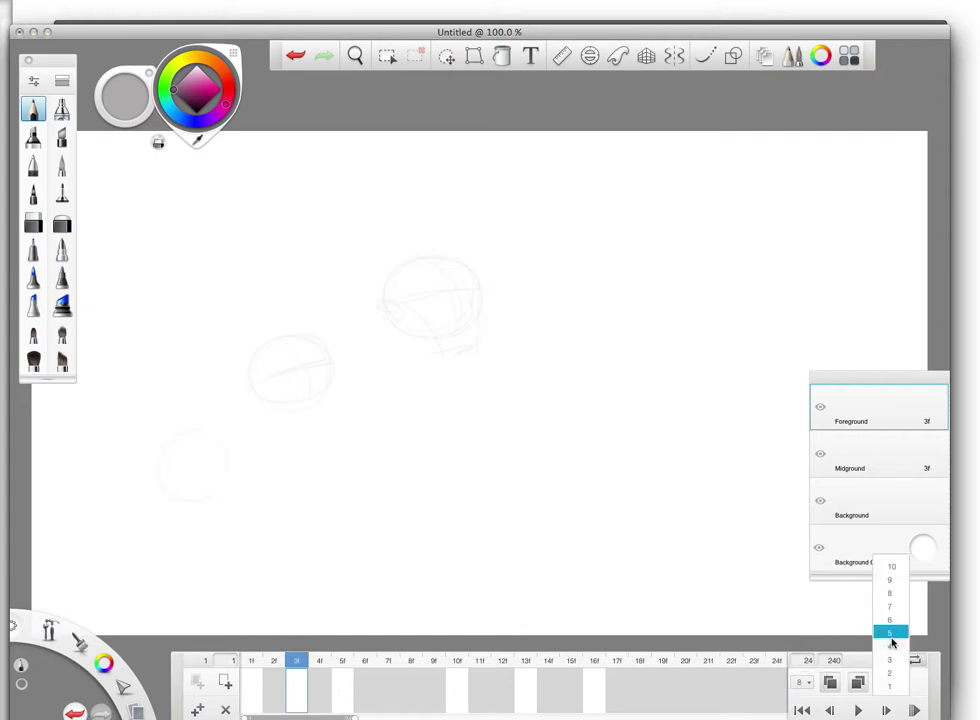
click(889, 633)
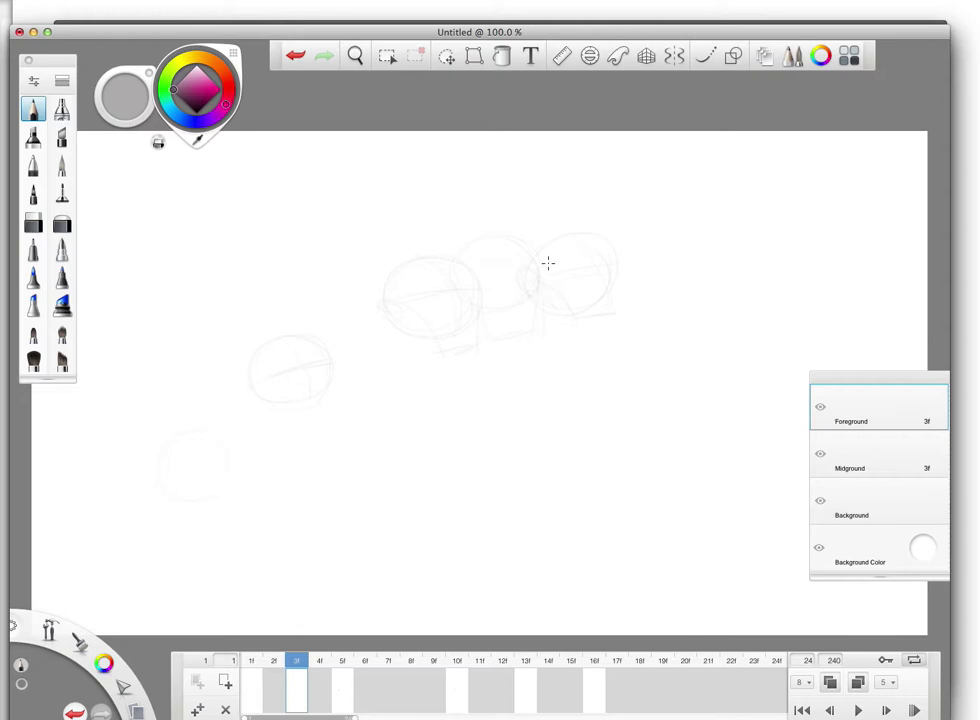
Sketch a domed hat with a brim line above the frame 5 head on the Midground layer
mouse_move(304, 664)
mouse_down()
mouse_move(263, 666)
mouse_move(348, 666)
mouse_up()
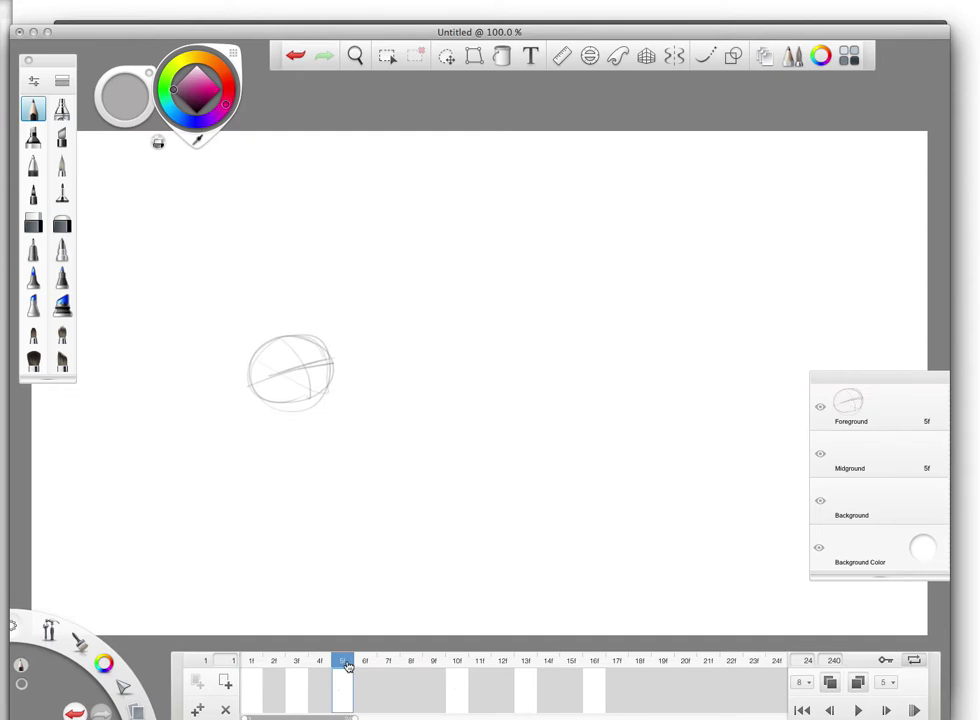
click(849, 436)
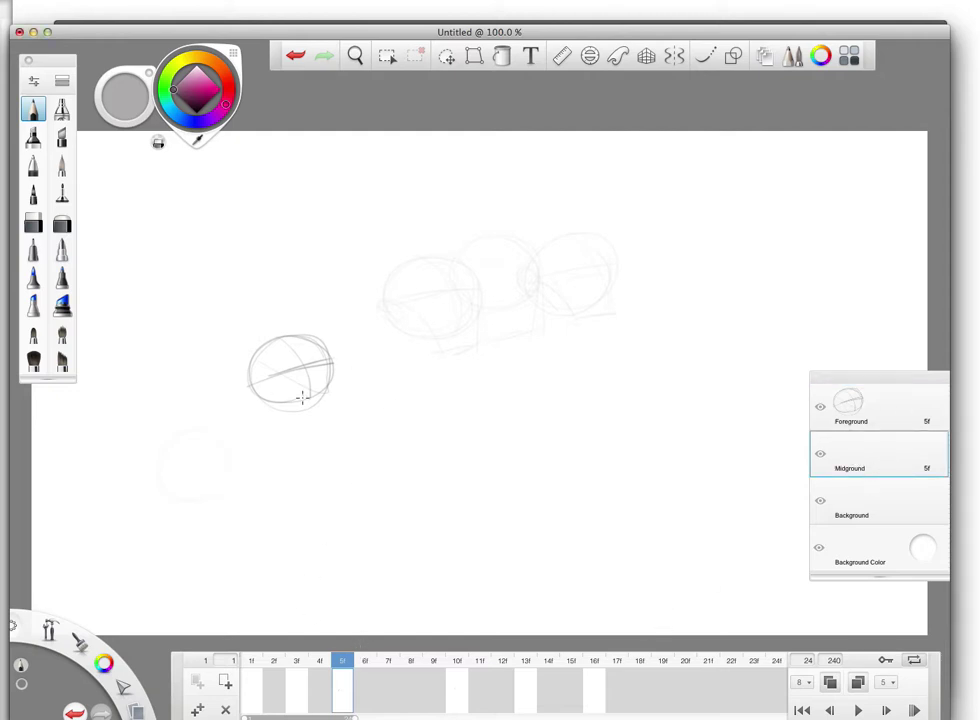
mouse_move(242, 354)
mouse_down()
mouse_move(243, 320)
mouse_move(317, 330)
mouse_up()
mouse_move(238, 343)
mouse_down()
mouse_move(295, 313)
mouse_move(313, 332)
mouse_up()
drag(242, 356, 324, 334)
Sketch matching hats on the Midground layer above the heads on frames 1 and 10
click(298, 662)
click(297, 660)
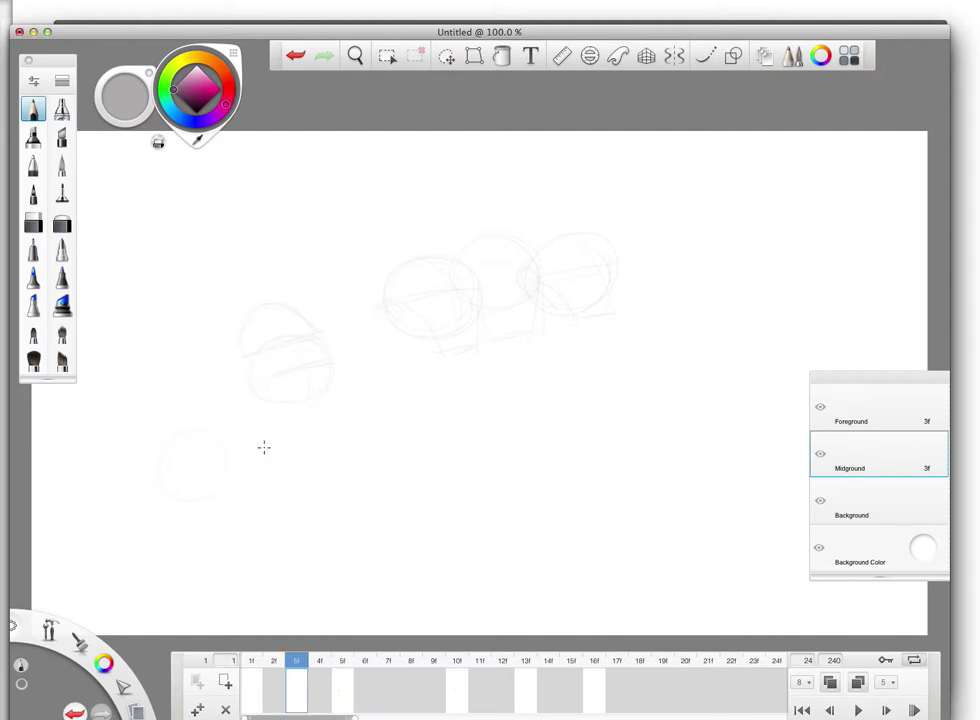
click(251, 660)
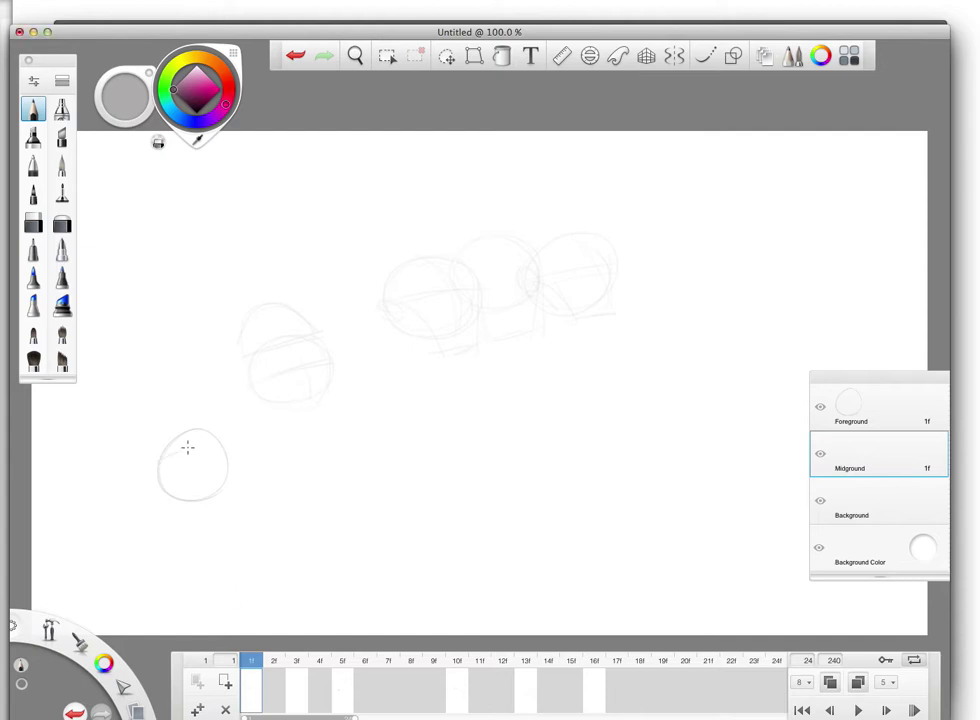
drag(152, 455, 218, 425)
click(458, 663)
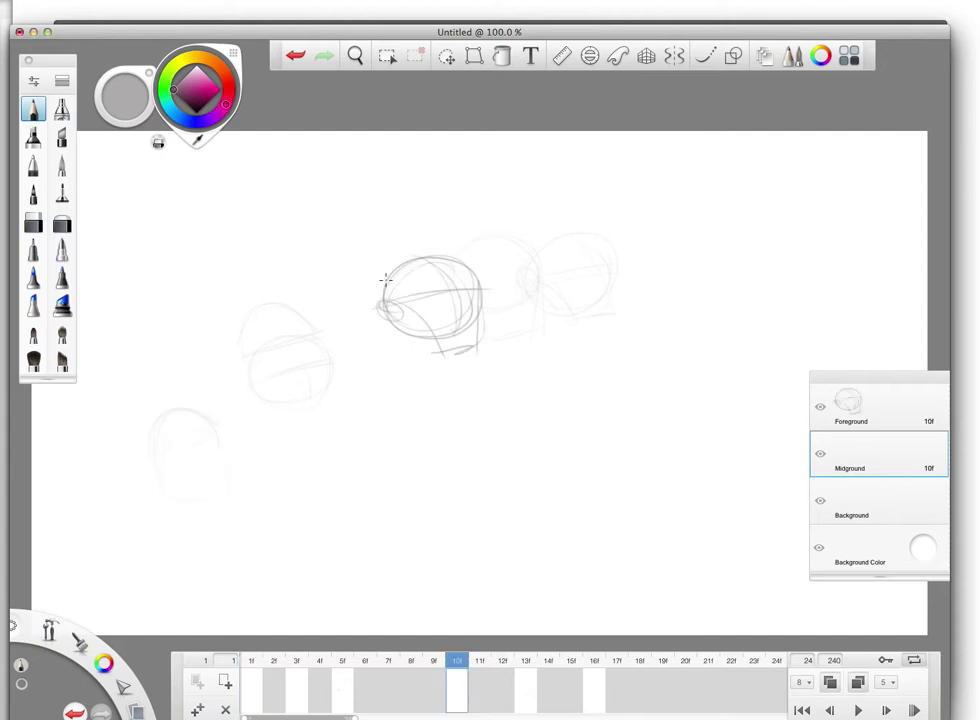
mouse_move(373, 282)
mouse_down()
mouse_move(465, 260)
mouse_move(372, 268)
mouse_up()
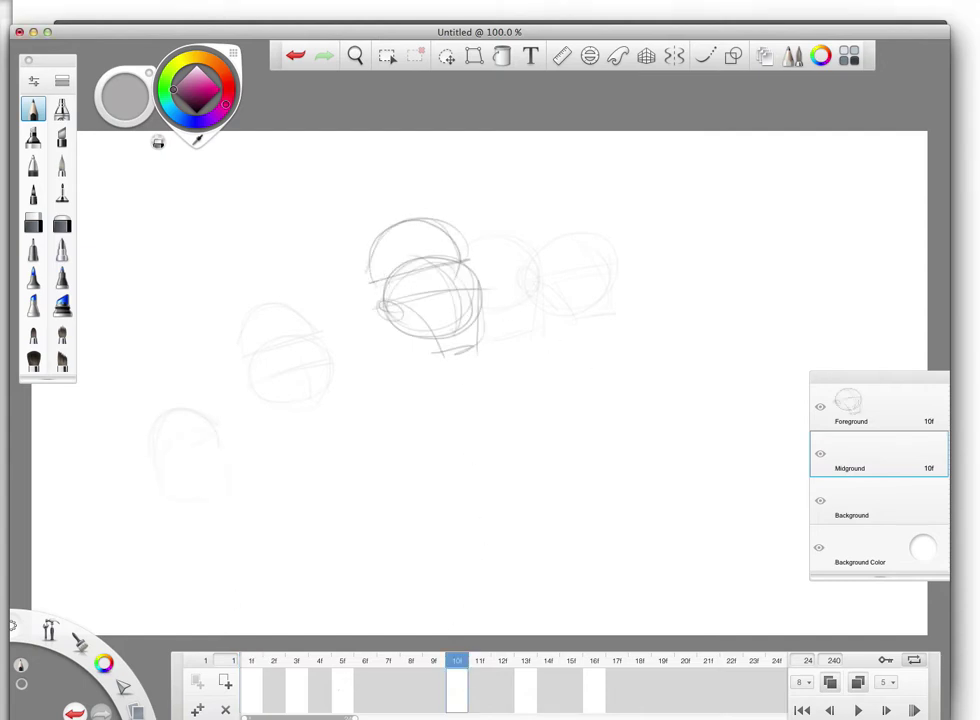
Hide and show the Midground layer on frames 5 and 10 to compare the heads with and without hats
click(819, 455)
click(342, 663)
click(820, 455)
click(821, 455)
click(457, 658)
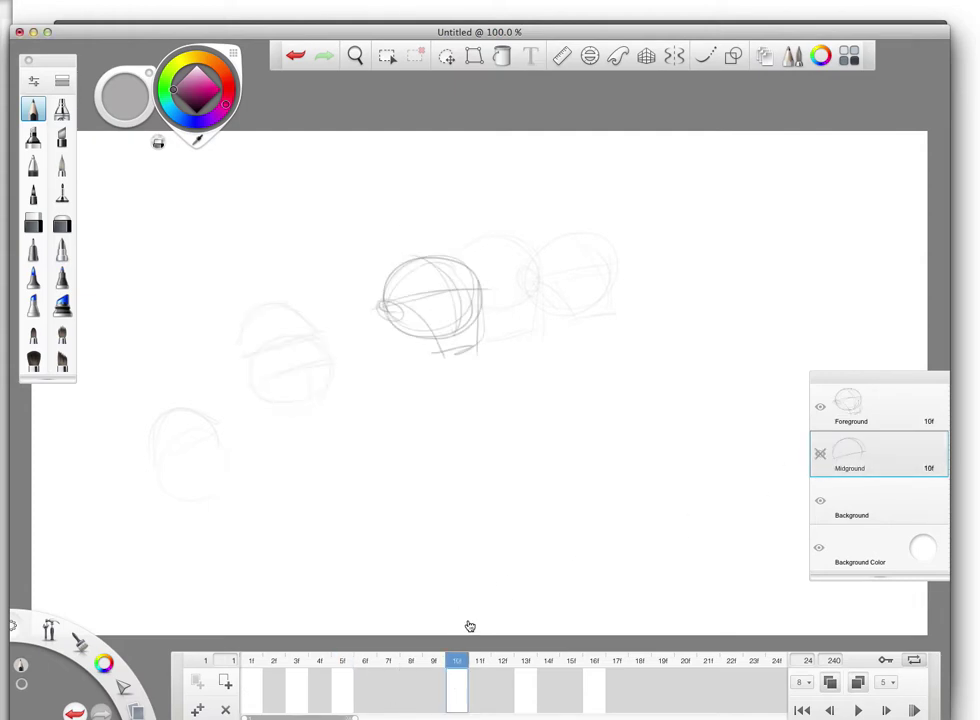
click(820, 454)
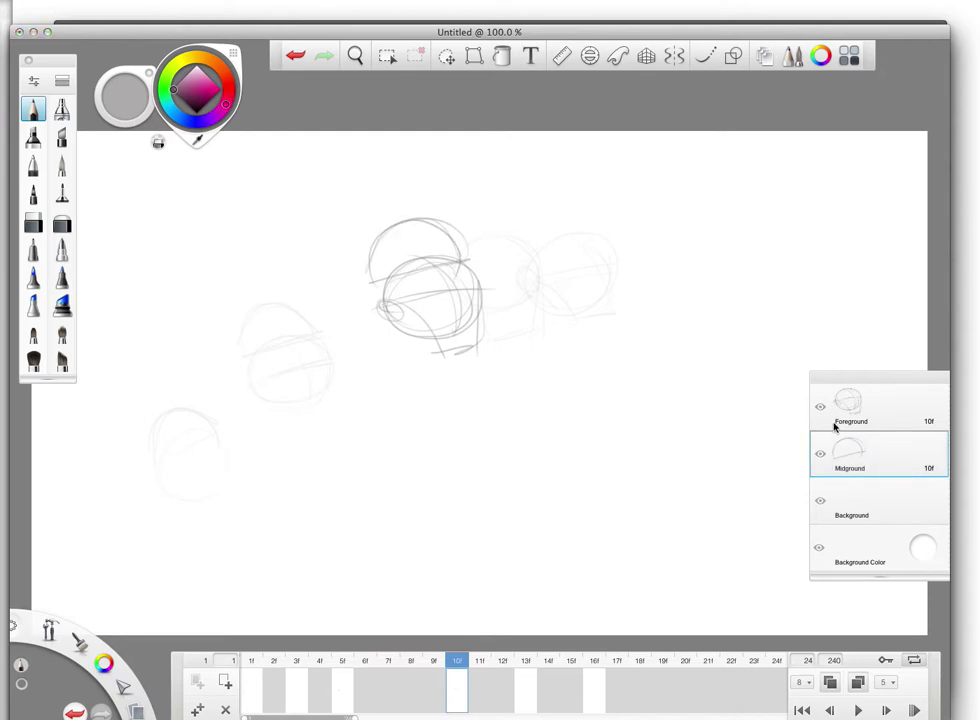
Draw a long ground line with grass tufts below the head on frame 1's Midground layer, and check it from frames 3 and 5
click(254, 663)
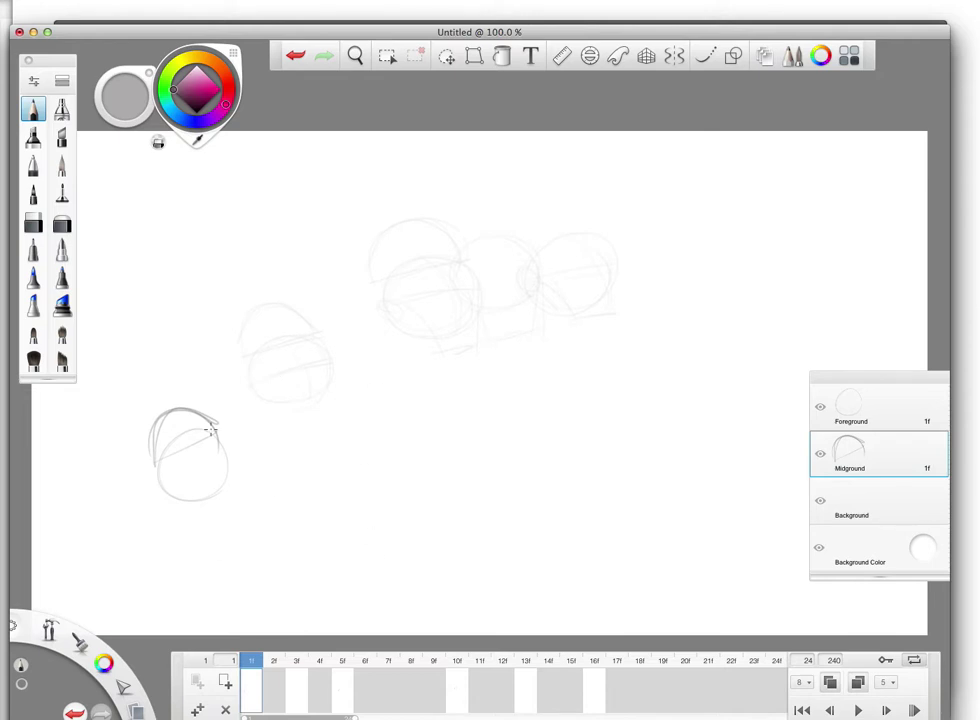
drag(76, 587, 806, 570)
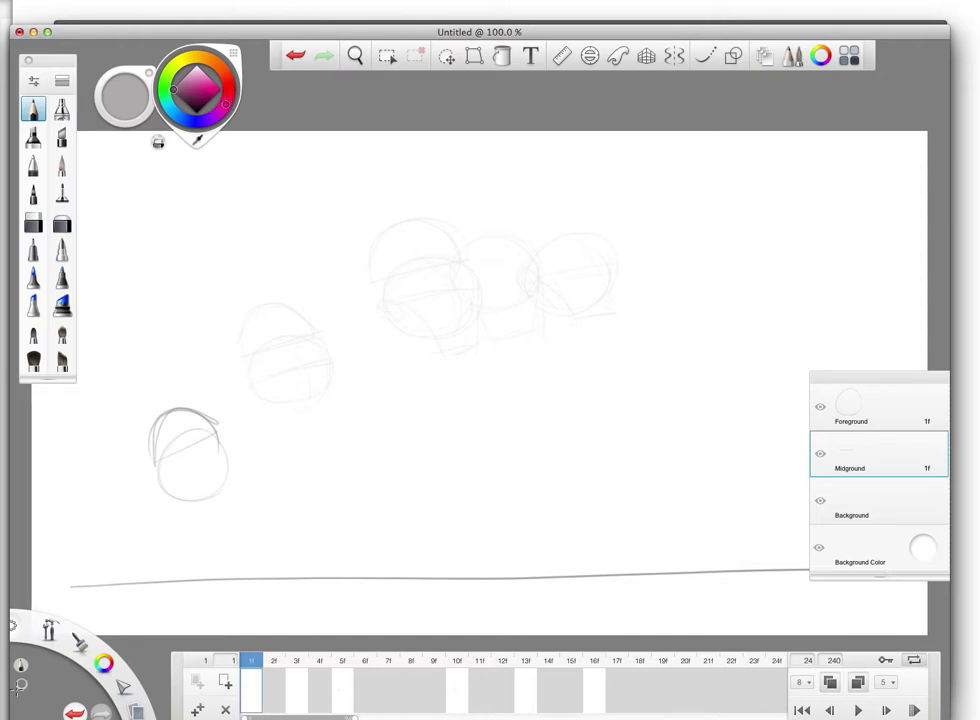
drag(74, 550, 113, 570)
drag(394, 567, 410, 552)
mouse_move(429, 576)
mouse_down()
mouse_move(446, 558)
mouse_move(472, 553)
mouse_up()
drag(468, 575, 522, 550)
drag(290, 663, 340, 663)
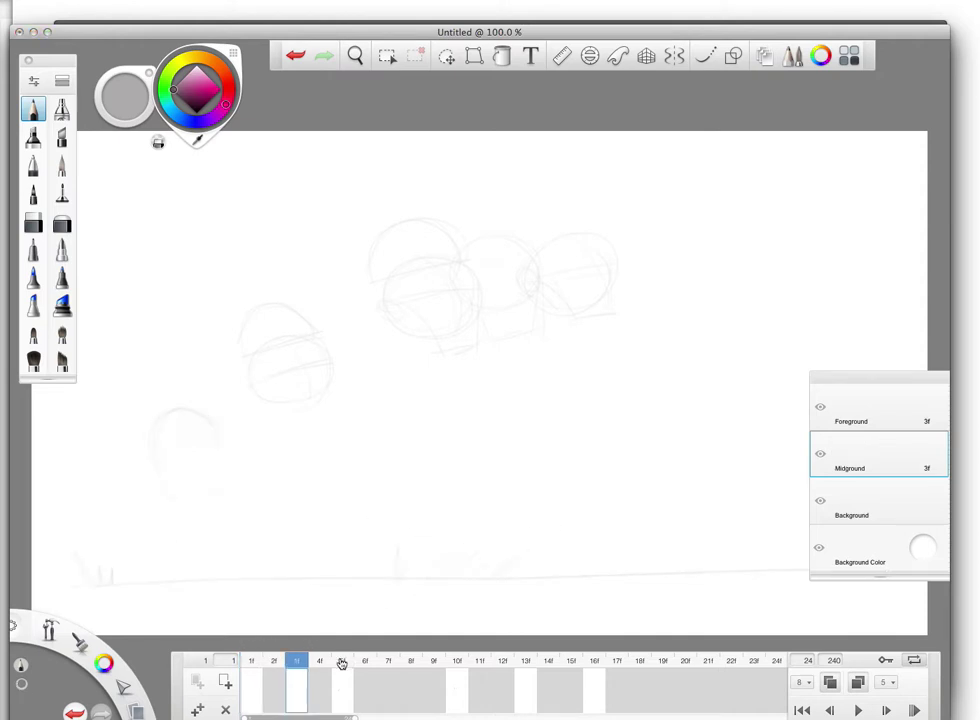
click(340, 664)
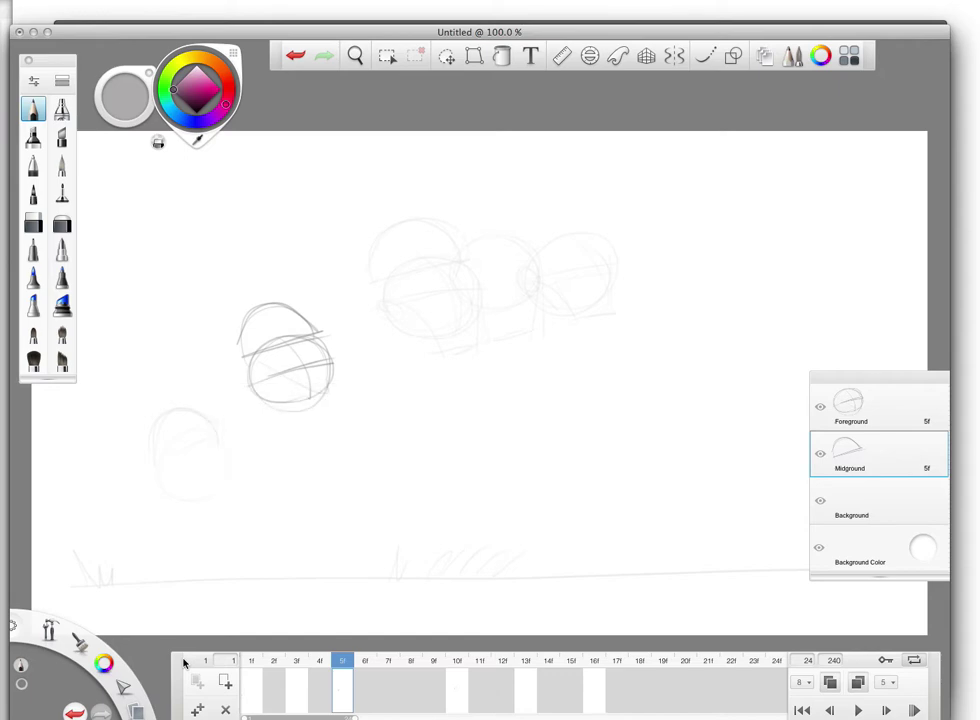
Switch to the web browser and view the Pencil2D community site and the original Pencil animation site
click(183, 662)
key(super+Tab)
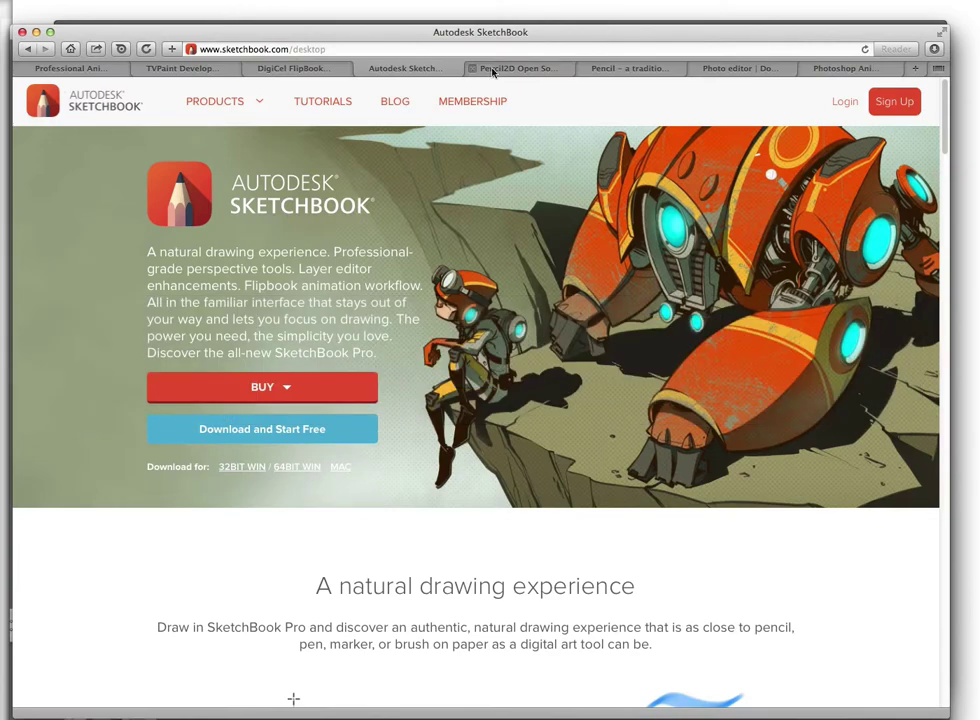
click(531, 70)
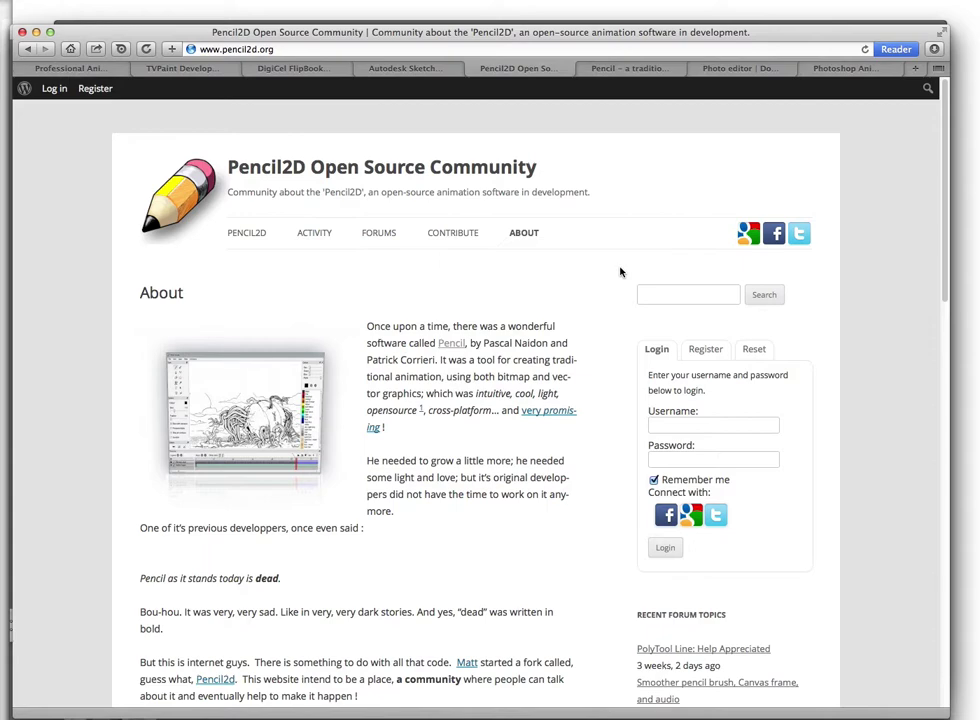
click(622, 68)
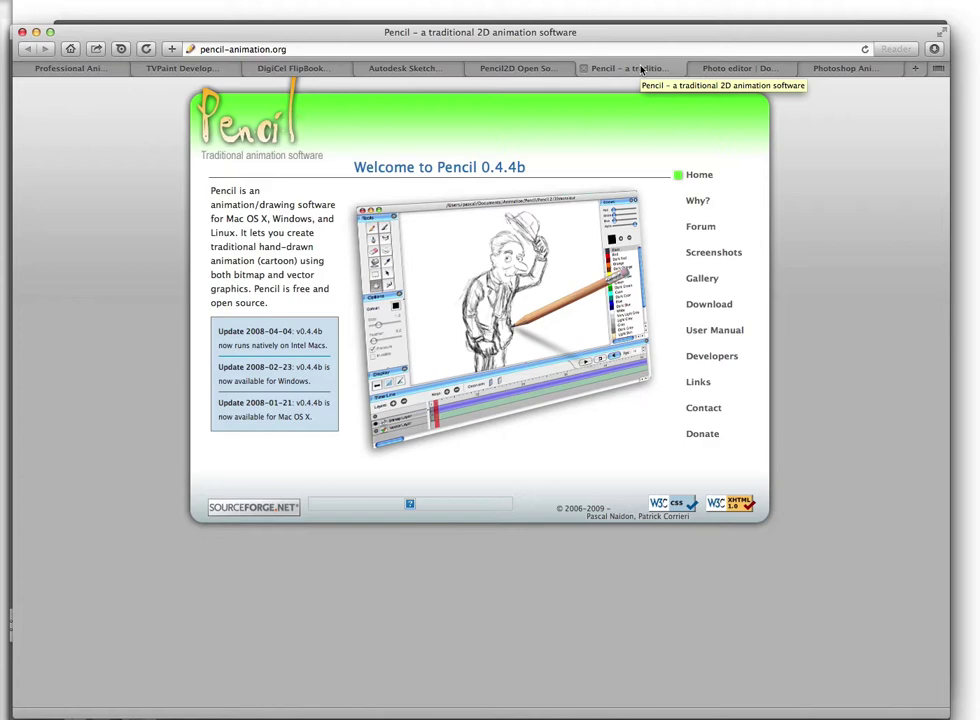
click(527, 70)
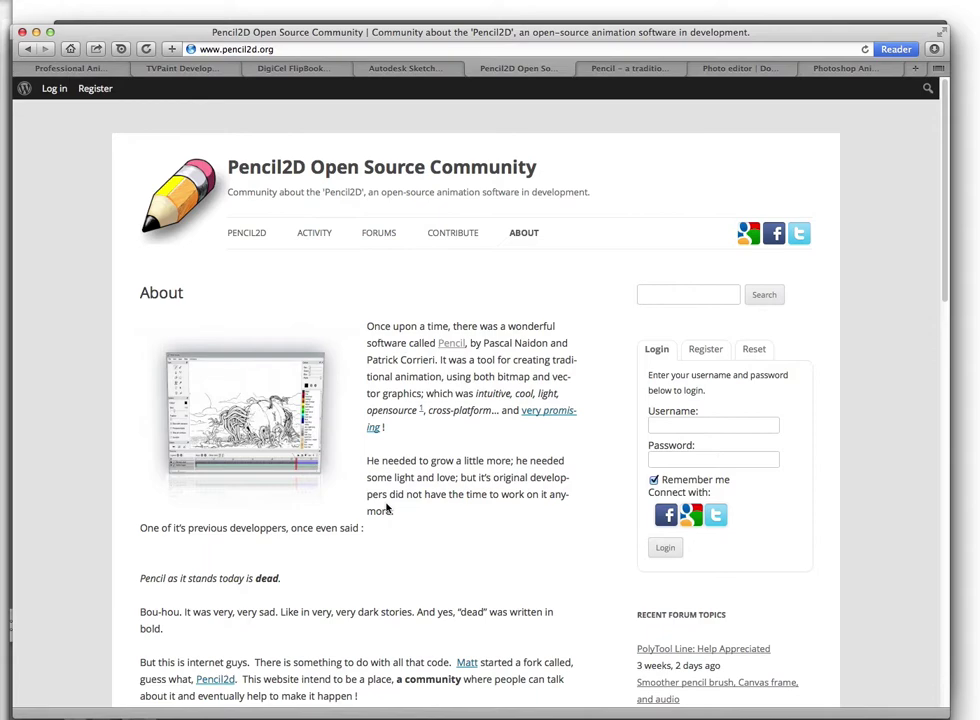
Switch to Pencil2D Animation and draw a circle on frame 1 in the lower-left area of the canvas
key(super+Tab)
click(861, 372)
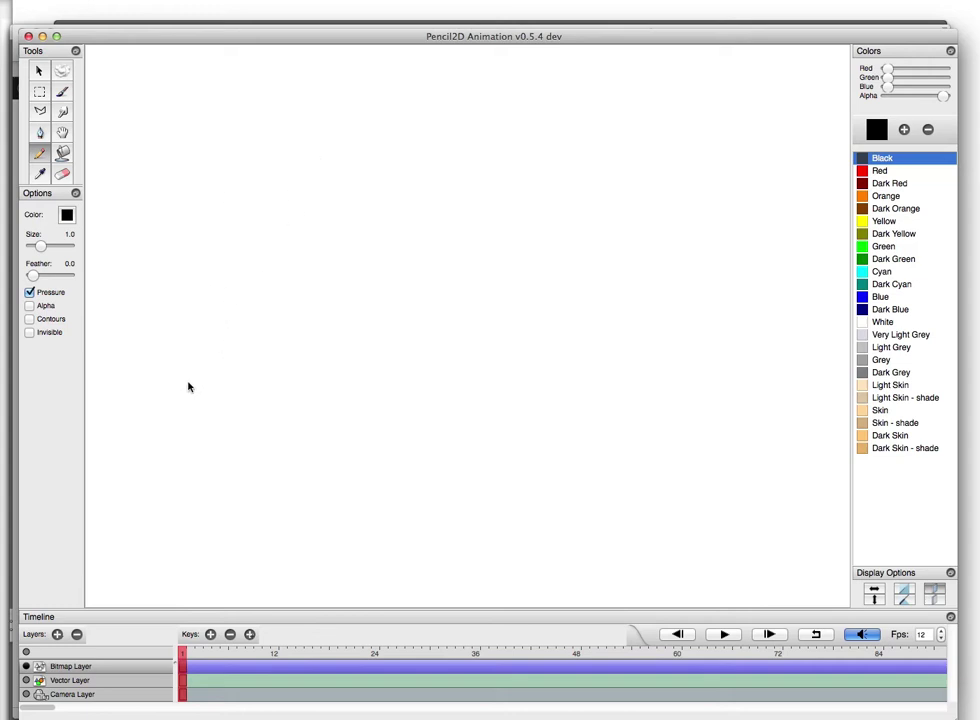
mouse_move(190, 424)
mouse_down()
mouse_move(219, 446)
mouse_move(223, 464)
mouse_move(221, 452)
mouse_up()
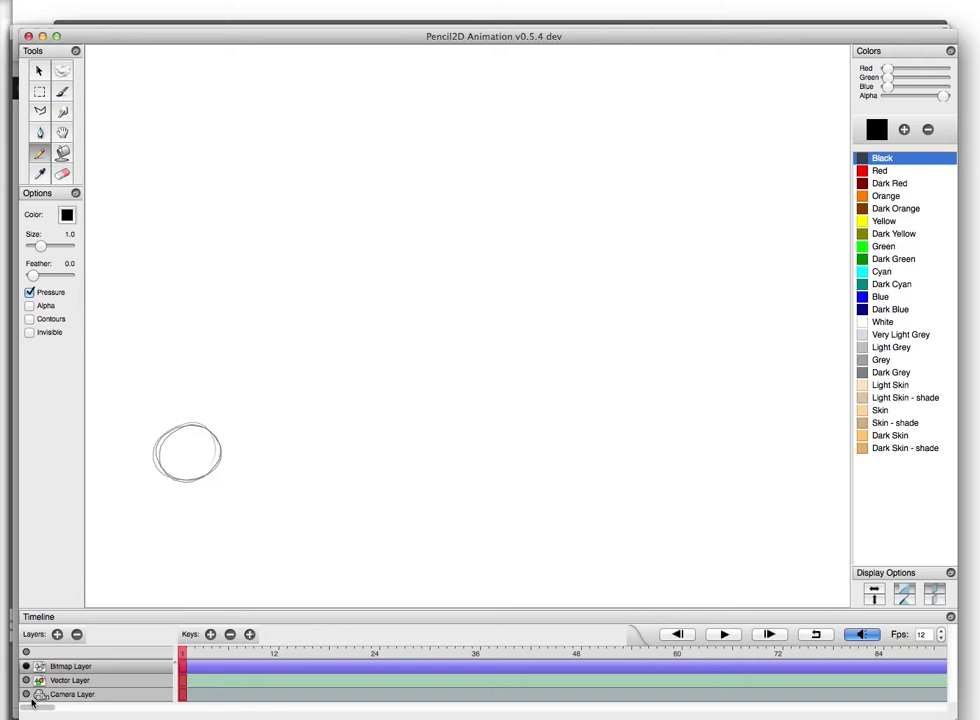
Delete the Vector Layer and make the Bitmap Layer active
click(64, 682)
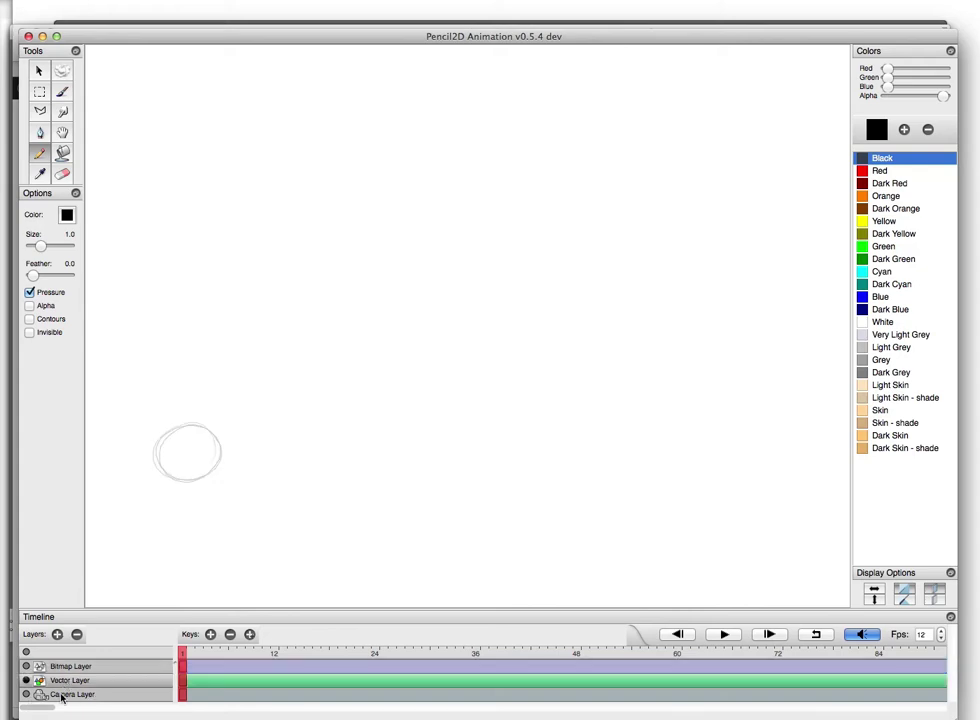
click(76, 634)
click(580, 332)
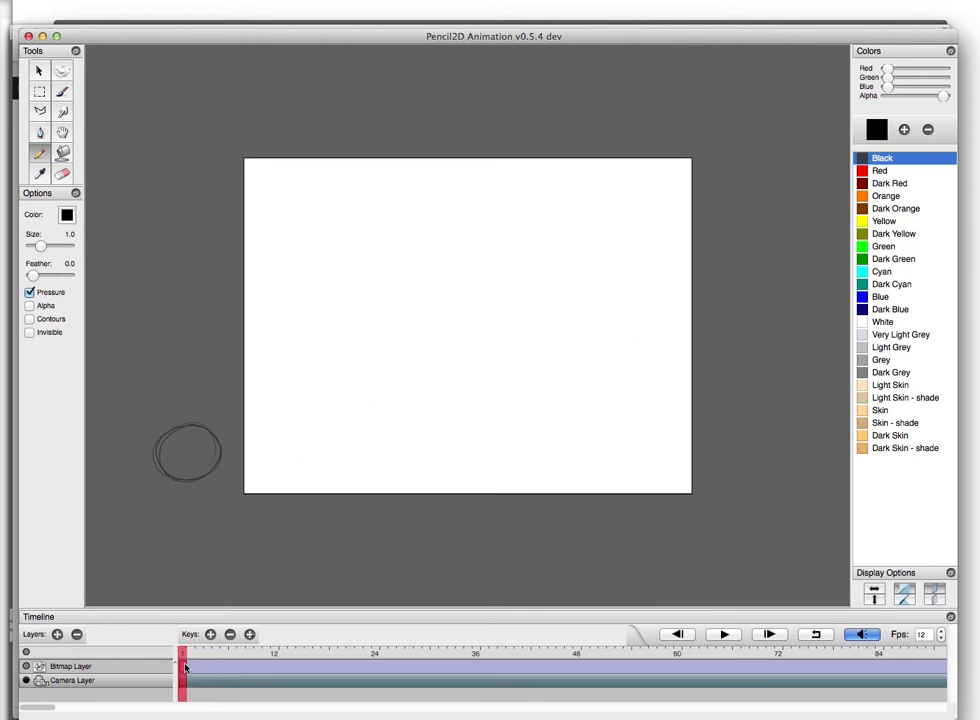
click(85, 668)
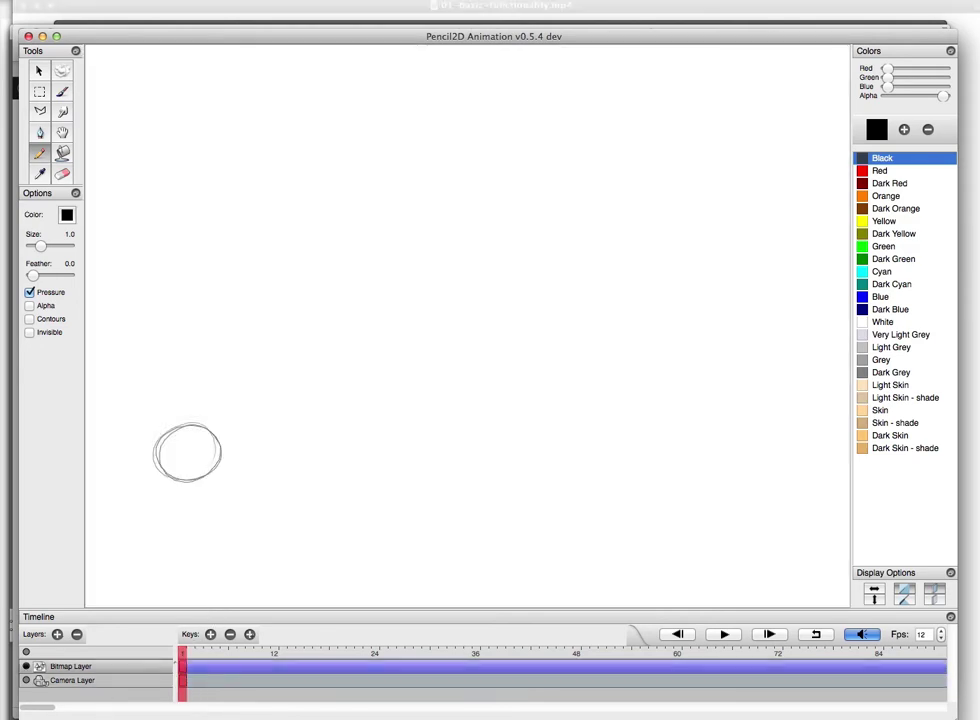
Draw a circle on frame 6 above and right of the first one, undoing the initial attempt, and go to frame 12
click(213, 652)
click(224, 653)
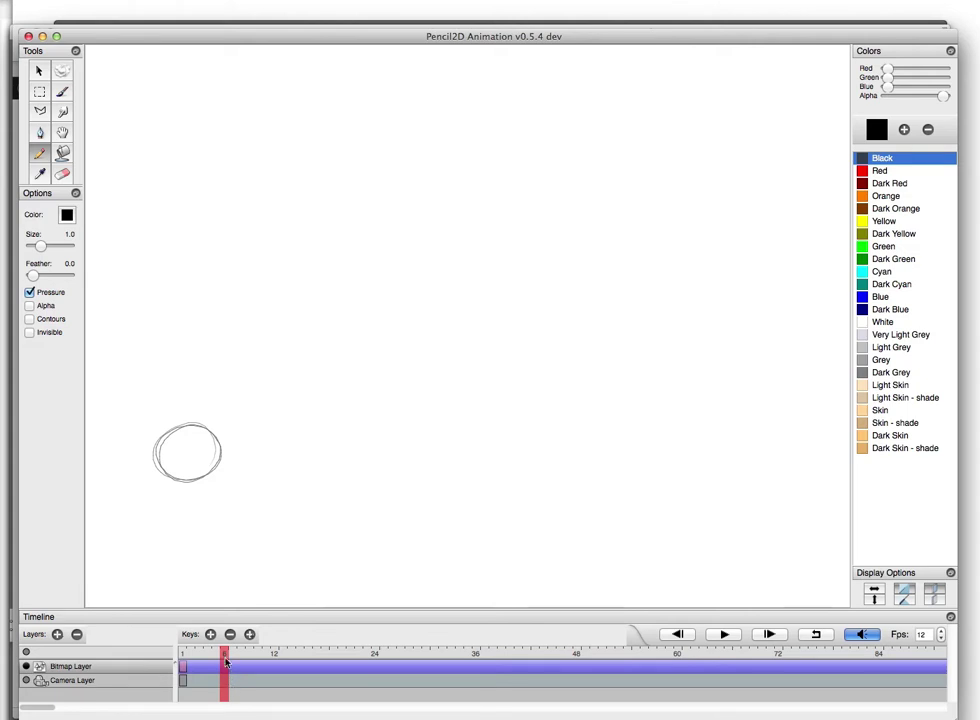
mouse_move(250, 358)
mouse_down()
mouse_move(236, 413)
mouse_move(255, 412)
mouse_up()
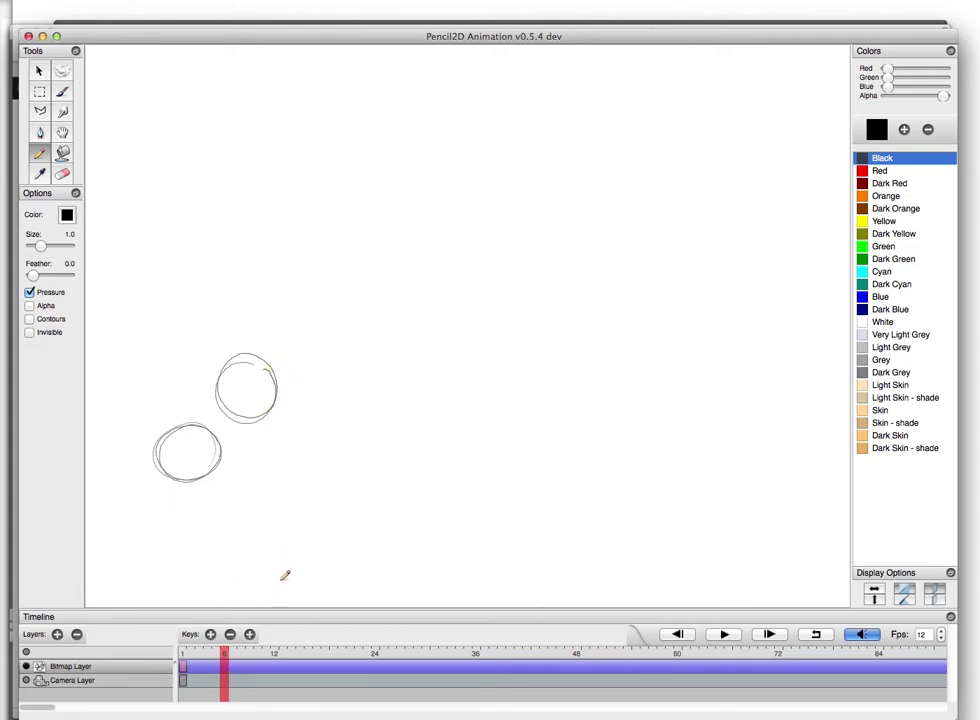
key(ctrl+z)
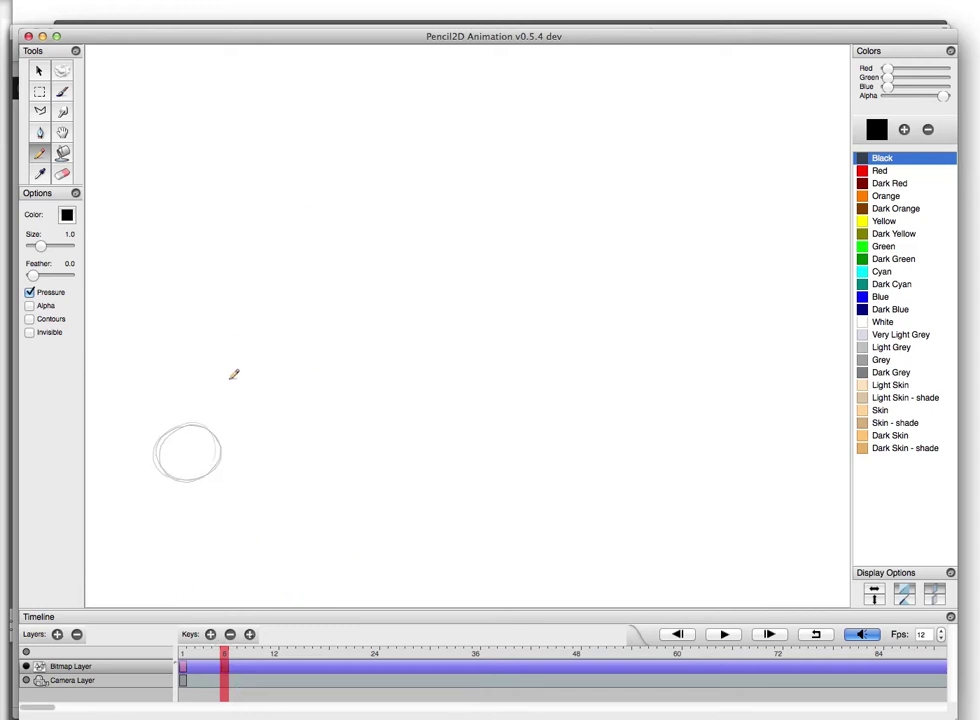
drag(230, 396, 252, 358)
click(272, 648)
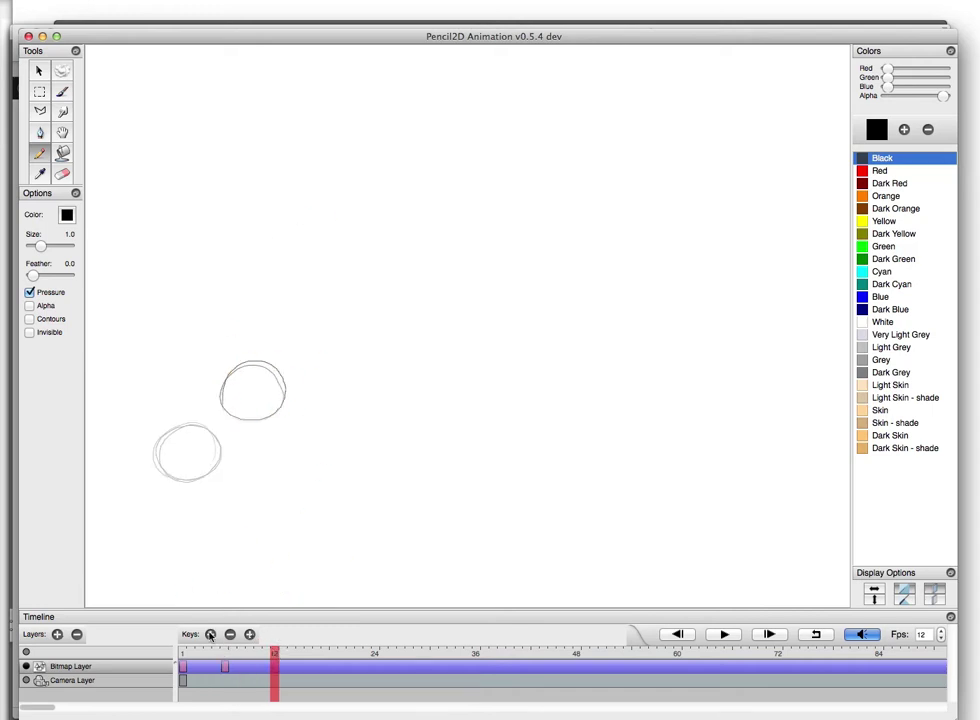
Draw circles on frames 12, 19 and 27, each above and right of the previous one, continuing the diagonal path
mouse_move(320, 295)
mouse_down()
mouse_move(348, 291)
mouse_move(330, 292)
mouse_up()
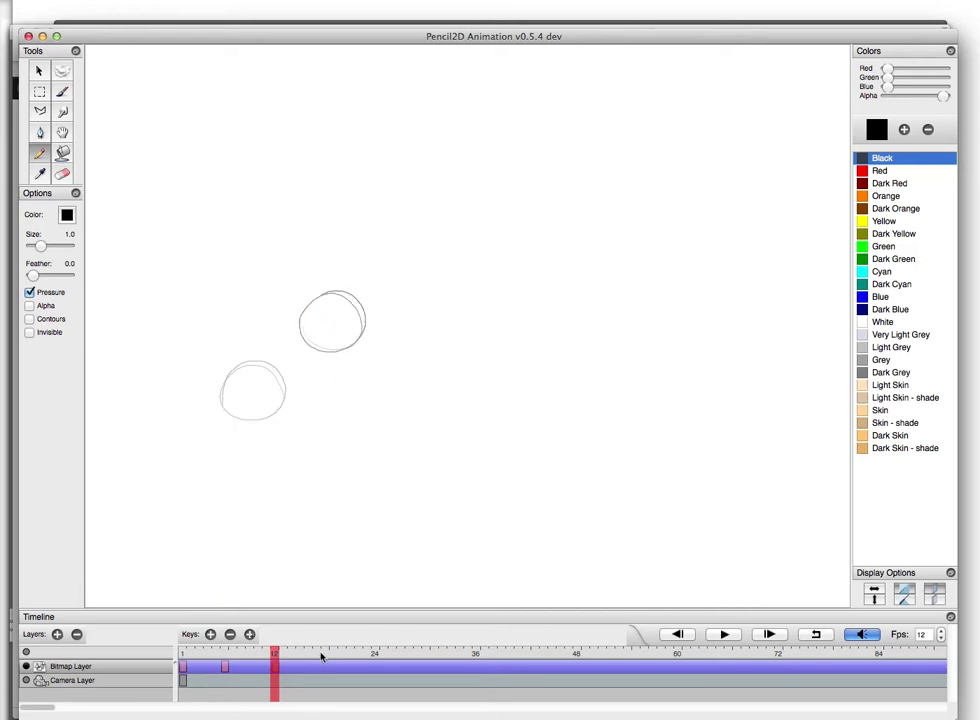
click(328, 656)
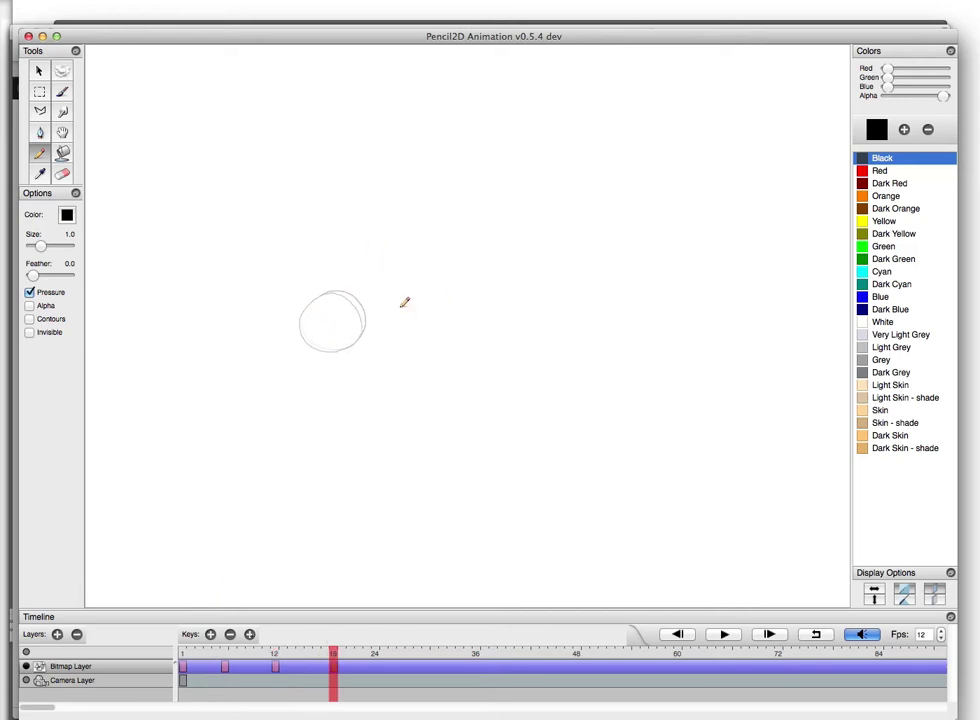
mouse_move(396, 270)
mouse_down()
mouse_move(383, 265)
mouse_move(438, 280)
mouse_up()
click(401, 655)
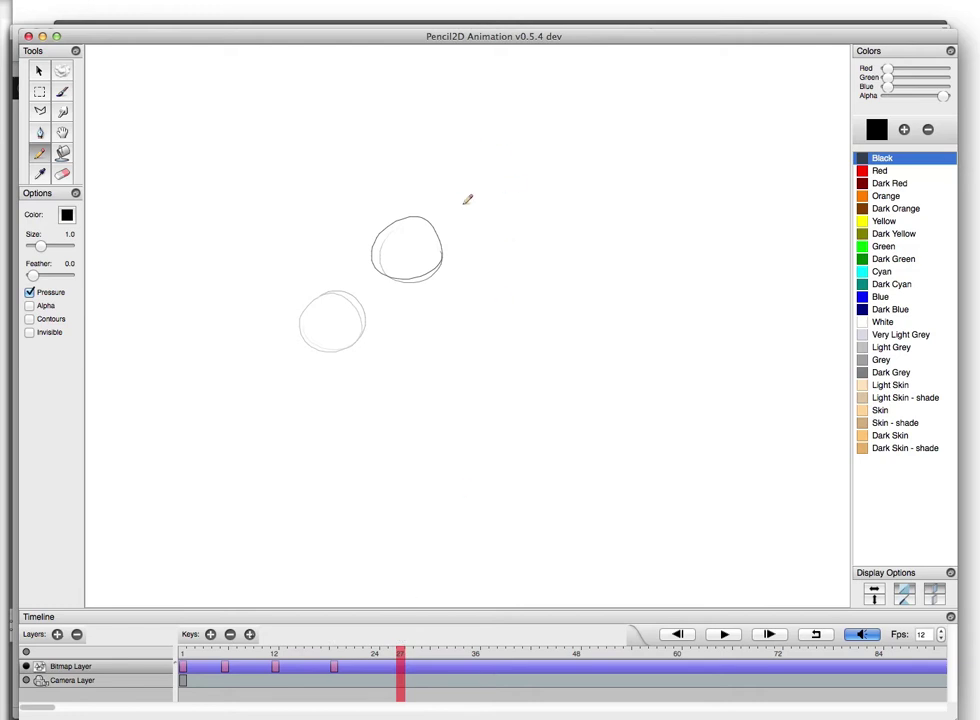
click(212, 634)
drag(483, 165, 483, 197)
Go to frame 14 and turn on onion skinning for the next frame alongside the previous one
mouse_move(400, 656)
mouse_down()
mouse_move(134, 672)
mouse_move(389, 651)
mouse_move(240, 673)
mouse_move(310, 659)
mouse_move(236, 661)
mouse_move(292, 657)
mouse_up()
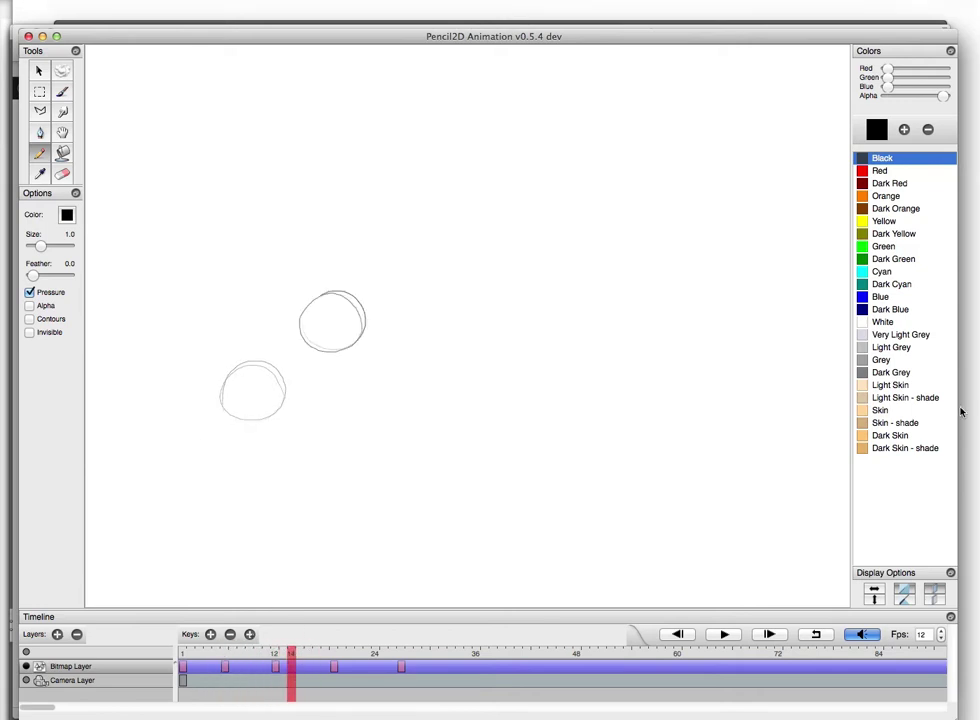
click(932, 590)
click(932, 600)
click(932, 592)
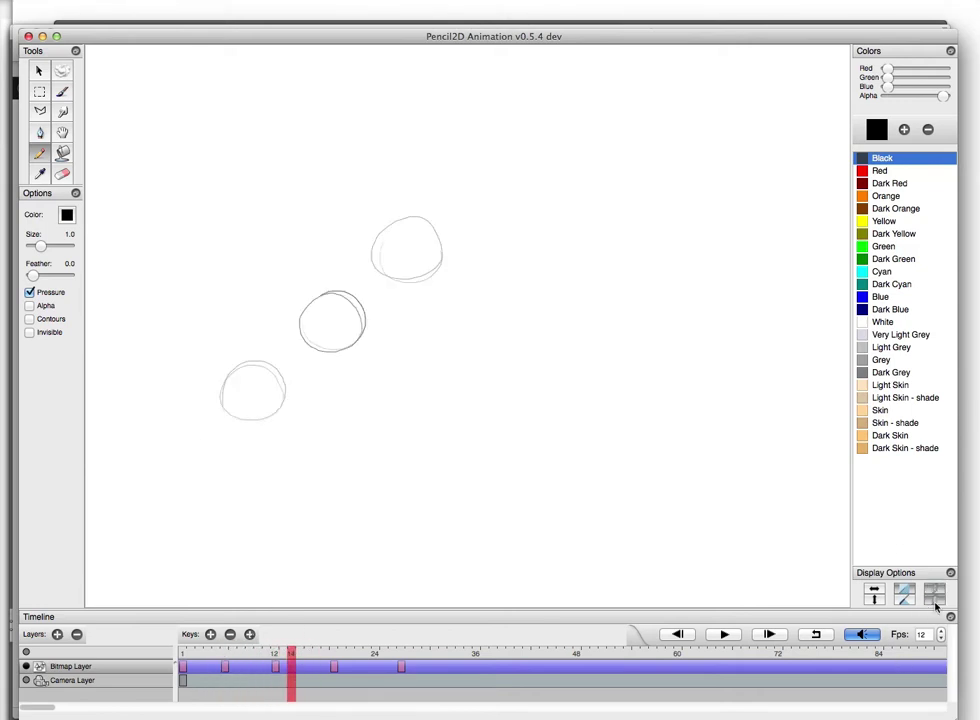
click(936, 601)
click(932, 588)
click(936, 601)
click(933, 589)
Move the Bitmap Layer keys on frames 12 and 19 to frames 11 and 18, and play back the animation
drag(292, 655, 367, 655)
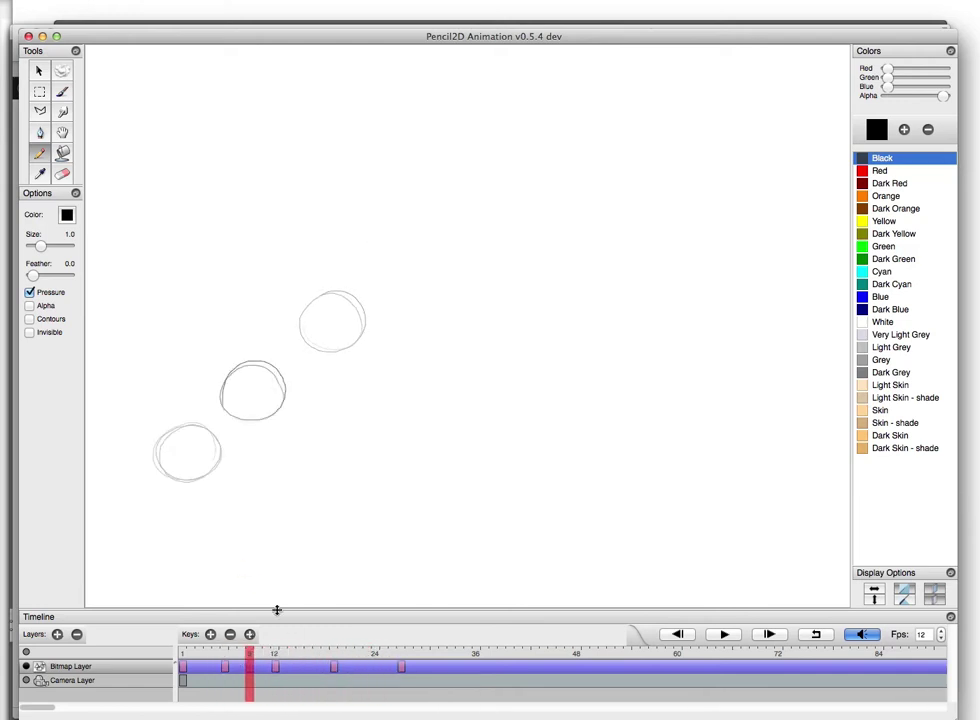
drag(250, 652, 336, 671)
click(401, 667)
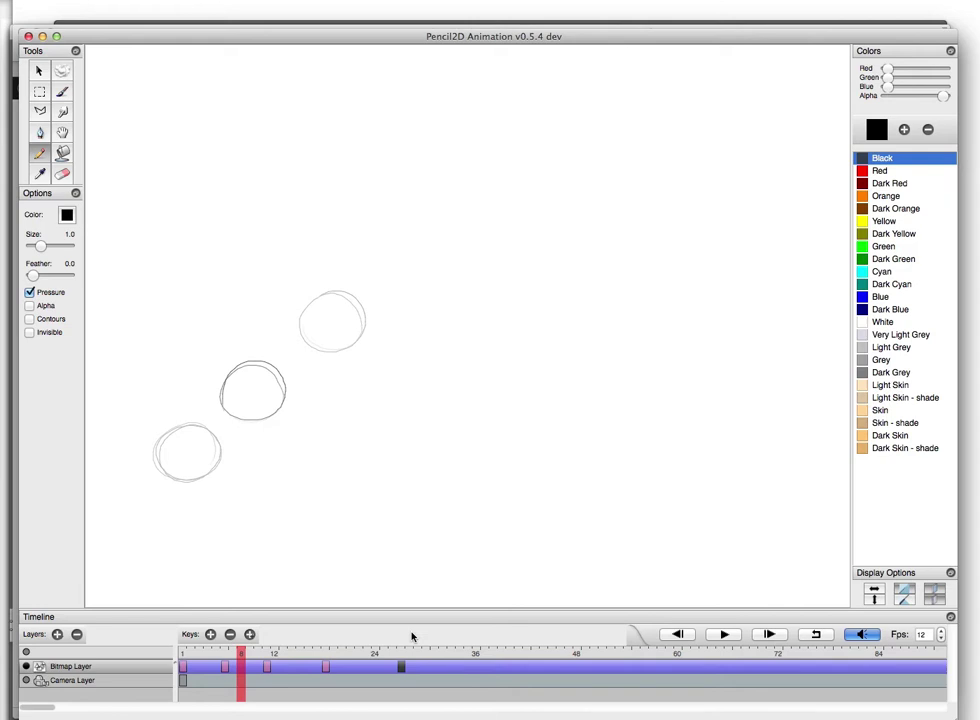
click(724, 634)
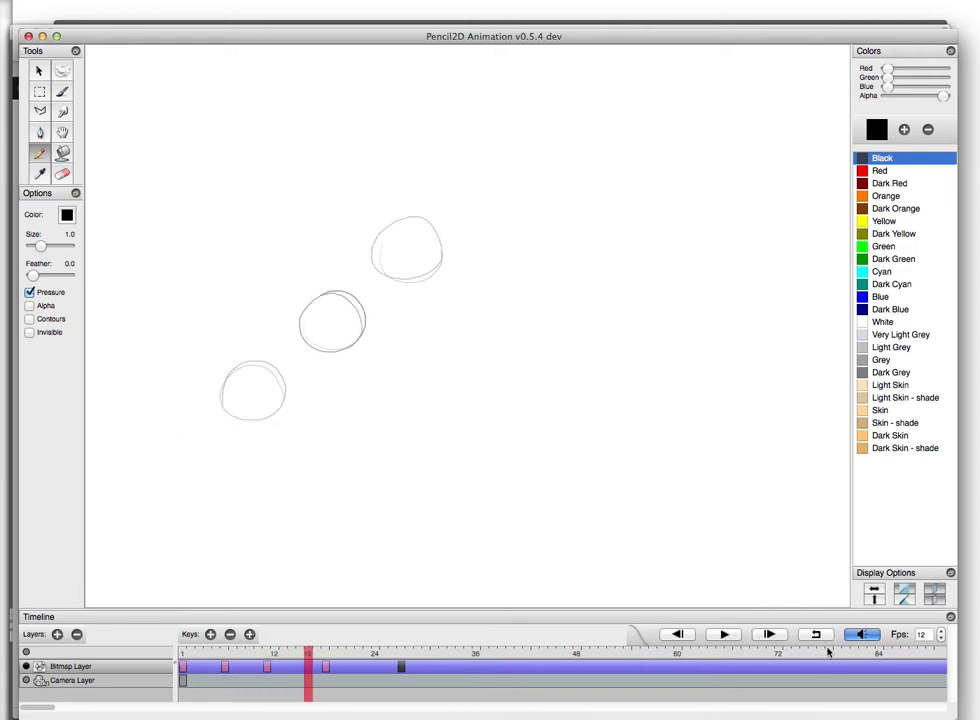
drag(400, 653, 282, 663)
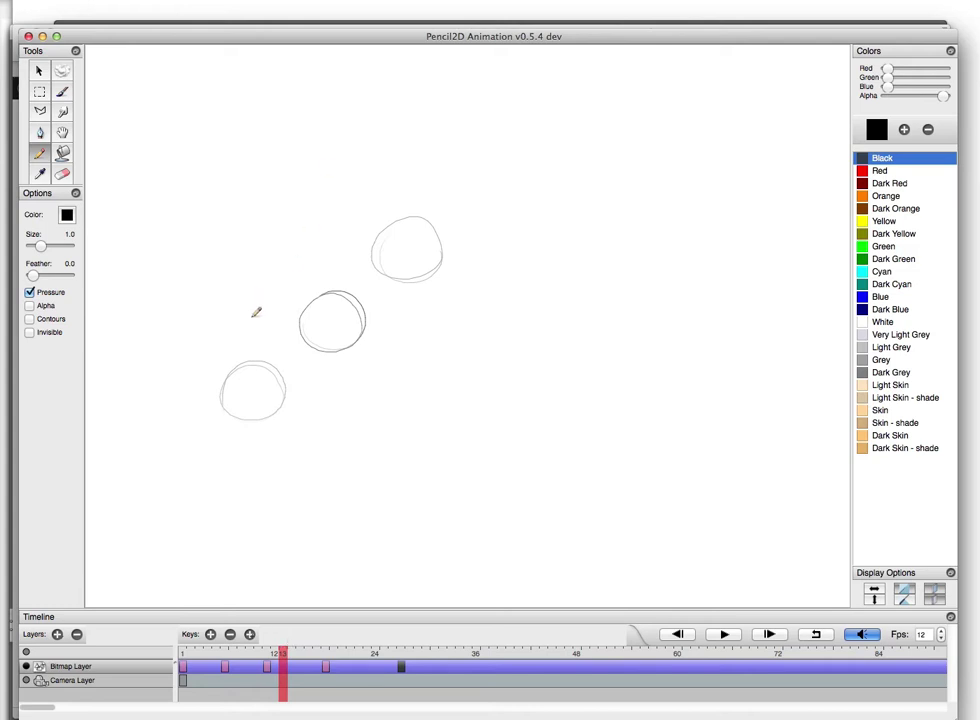
On frame 14, draw a large arc, a loose zigzag below the circles and a small sketched ball with cross lines
click(293, 677)
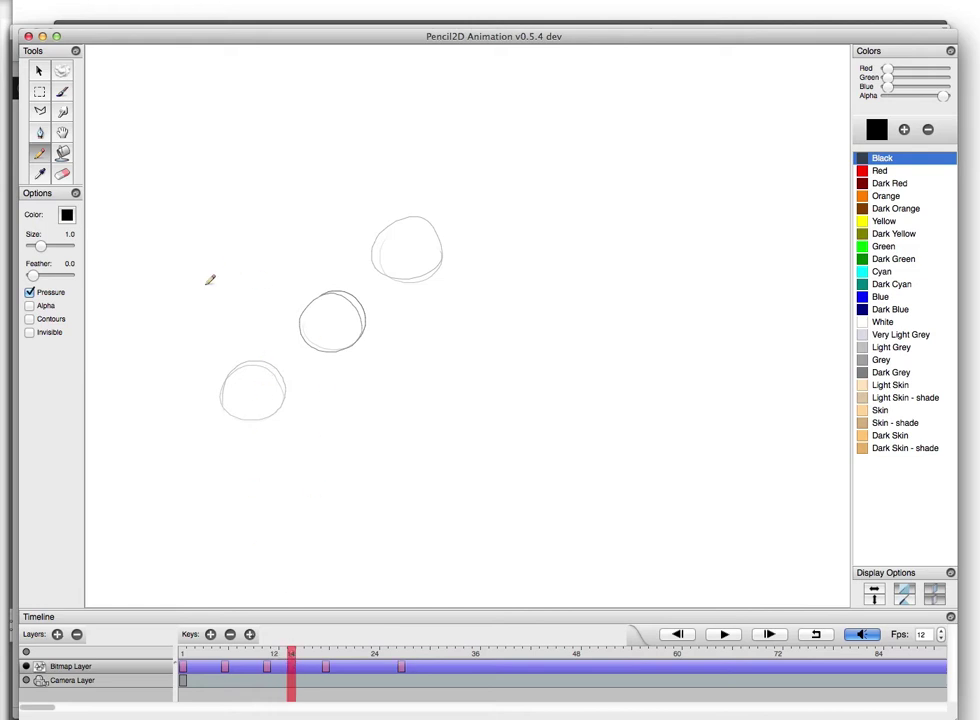
mouse_move(166, 364)
mouse_down()
mouse_move(520, 153)
mouse_move(676, 328)
mouse_up()
mouse_move(174, 537)
mouse_down()
mouse_move(243, 466)
mouse_move(335, 540)
mouse_move(738, 411)
mouse_up()
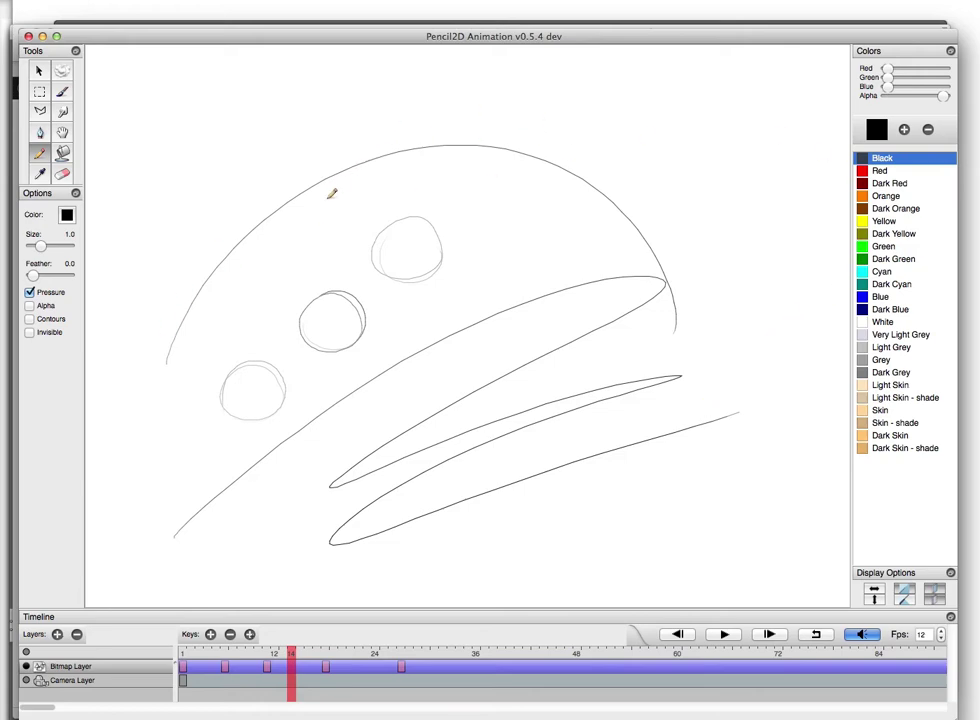
mouse_move(329, 213)
mouse_down()
mouse_move(348, 240)
mouse_move(338, 203)
mouse_move(313, 226)
mouse_move(359, 217)
mouse_move(317, 214)
mouse_move(344, 212)
mouse_move(331, 205)
mouse_move(348, 243)
mouse_move(314, 233)
mouse_move(352, 212)
mouse_up()
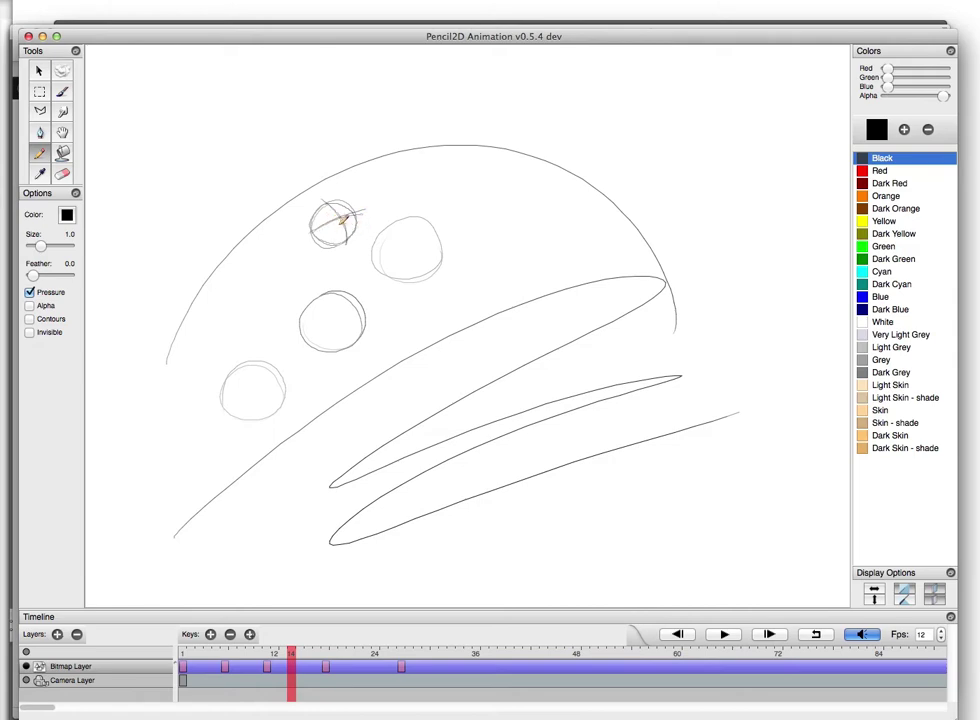
drag(317, 206, 350, 213)
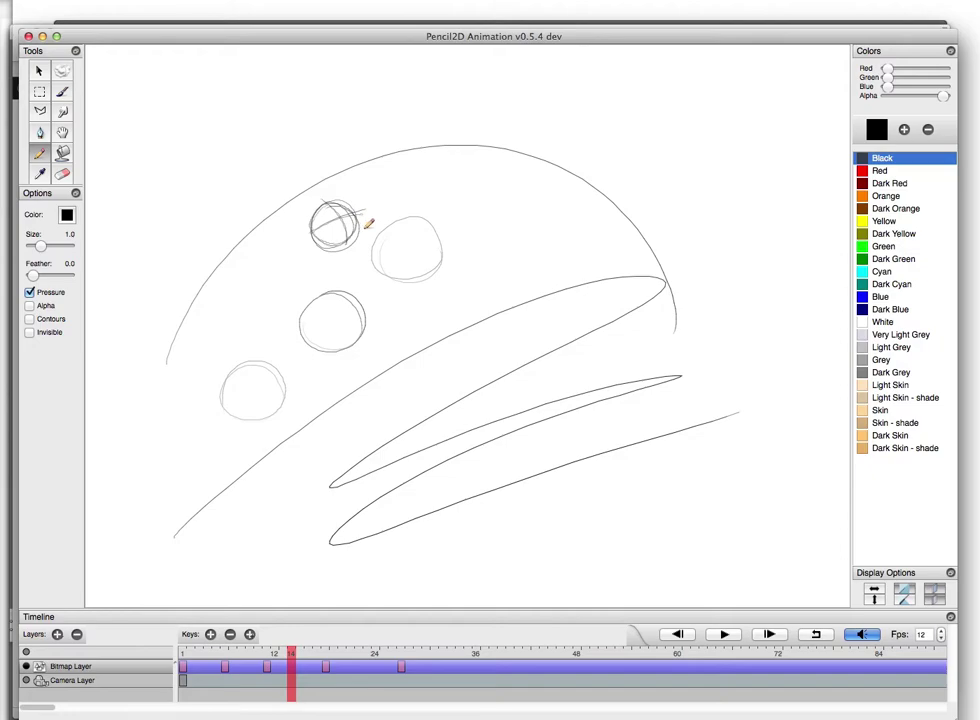
Paint a thick black ring to the right of the small sketched ball with the Brush tool at size 48
scroll(365, 236, down, 2)
scroll(340, 245, up, 4)
scroll(250, 240, down, 4)
scroll(277, 265, up, 6)
scroll(289, 300, down, 2)
drag(277, 248, 333, 294)
click(64, 133)
drag(252, 236, 389, 336)
click(62, 91)
mouse_move(530, 112)
mouse_down()
mouse_move(562, 186)
mouse_move(540, 102)
mouse_up()
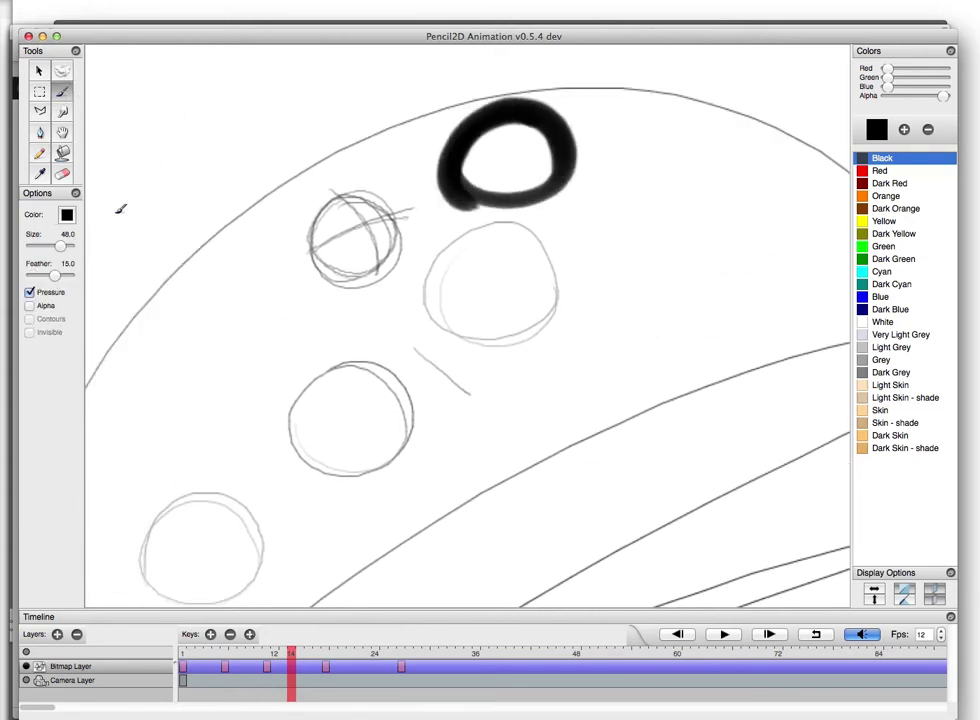
Set the brush size to 0.6 and sketch thin circles, a zigzag and many diagonal hatching strokes across the upper part of the drawing
drag(60, 246, 38, 249)
mouse_move(320, 129)
mouse_down()
mouse_move(201, 288)
mouse_move(196, 355)
mouse_up()
mouse_move(620, 195)
mouse_down()
mouse_move(560, 272)
mouse_move(675, 207)
mouse_move(706, 305)
mouse_move(617, 234)
mouse_up()
drag(459, 292, 759, 204)
drag(434, 309, 734, 224)
mouse_move(560, 295)
mouse_down()
mouse_move(576, 416)
mouse_move(565, 296)
mouse_up()
drag(499, 302, 494, 432)
drag(155, 469, 417, 280)
mouse_move(223, 431)
mouse_down()
mouse_move(269, 282)
mouse_move(383, 333)
mouse_up()
drag(131, 209, 380, 72)
mouse_move(161, 204)
mouse_down()
mouse_move(406, 71)
mouse_move(275, 89)
mouse_up()
drag(101, 282, 326, 73)
mouse_move(119, 282)
mouse_down()
mouse_move(189, 184)
mouse_move(350, 76)
mouse_up()
drag(164, 247, 387, 77)
drag(155, 309, 395, 134)
drag(142, 354, 577, 94)
drag(159, 245, 424, 119)
drag(142, 294, 523, 126)
drag(245, 256, 534, 145)
drag(149, 335, 511, 179)
Draw overlapping circles and a curved line in the lower-left part of the drawing with the Pencil tool
click(40, 151)
mouse_move(372, 422)
mouse_down()
mouse_move(466, 405)
mouse_move(508, 413)
mouse_up()
drag(343, 404, 278, 554)
mouse_move(311, 403)
mouse_down()
mouse_move(358, 442)
mouse_move(301, 504)
mouse_move(247, 483)
mouse_up()
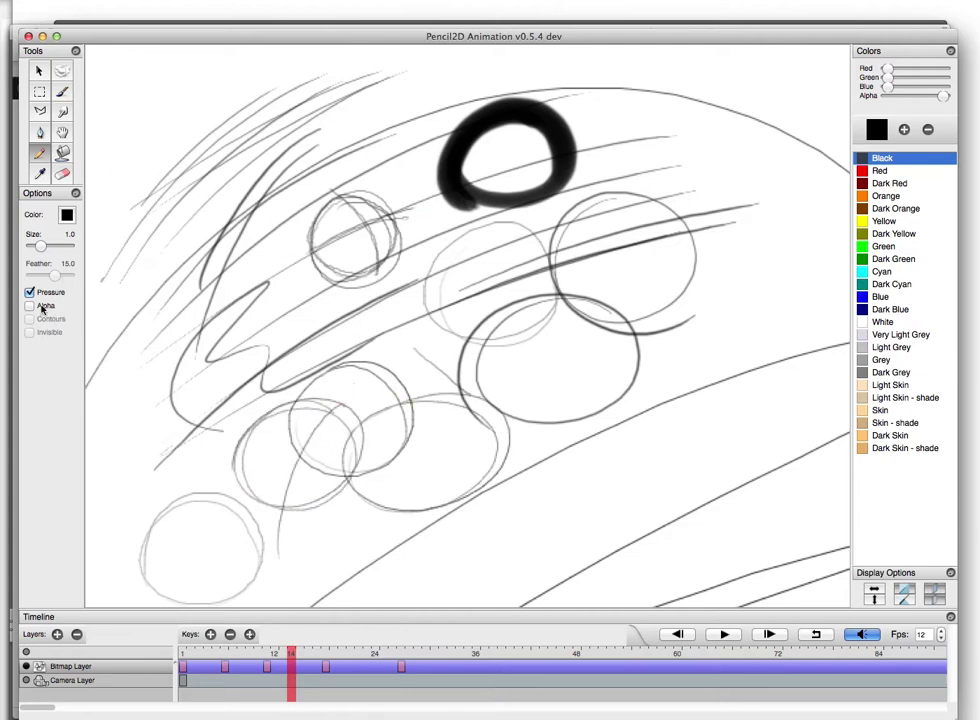
With the size 0.6 Brush, scribble zigzags on both upper sides, draw large overlapping ellipses below, and return to the Pencil tool
click(60, 94)
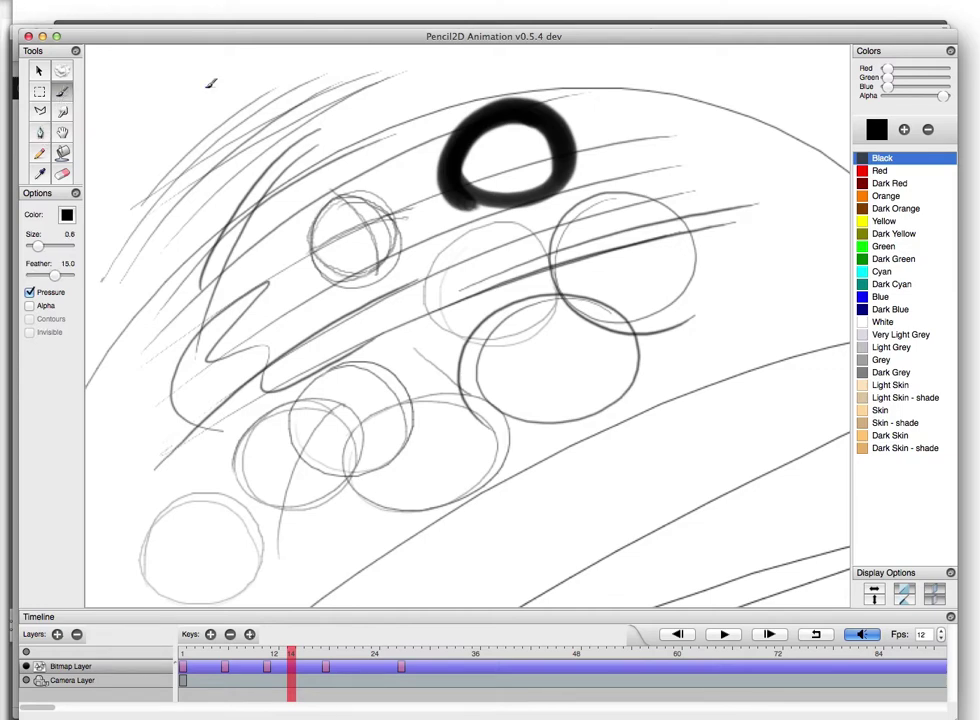
mouse_move(150, 211)
mouse_down()
mouse_move(229, 150)
mouse_move(215, 105)
mouse_move(131, 243)
mouse_up()
drag(249, 78, 345, 117)
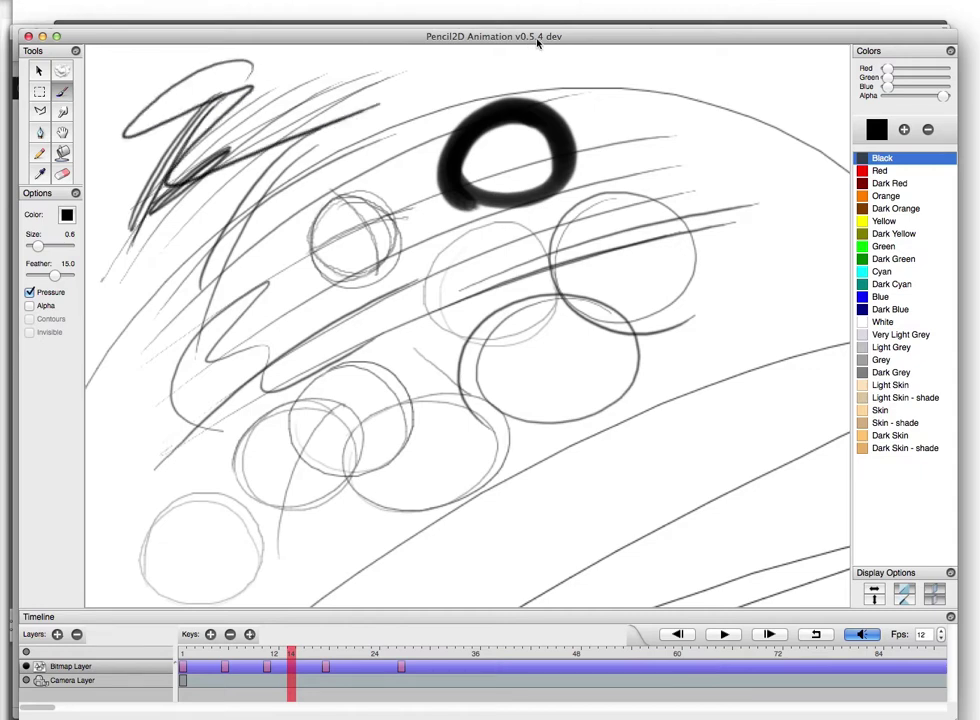
mouse_move(588, 135)
mouse_down()
mouse_move(742, 140)
mouse_move(770, 267)
mouse_up()
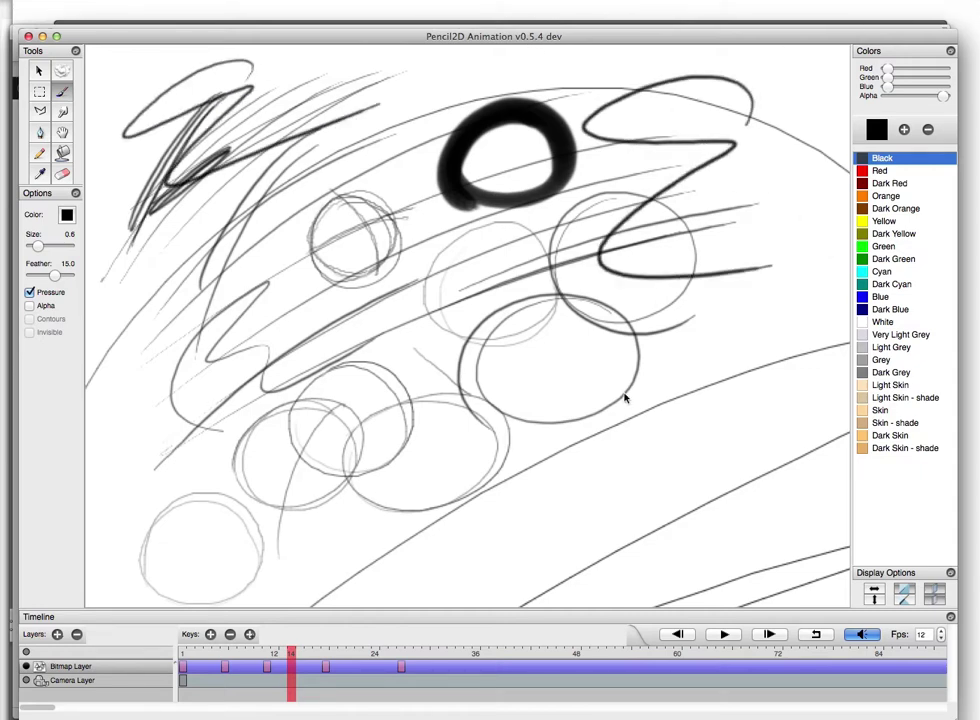
mouse_move(650, 407)
mouse_down()
mouse_move(510, 372)
mouse_move(482, 490)
mouse_move(700, 564)
mouse_move(744, 433)
mouse_up()
click(39, 152)
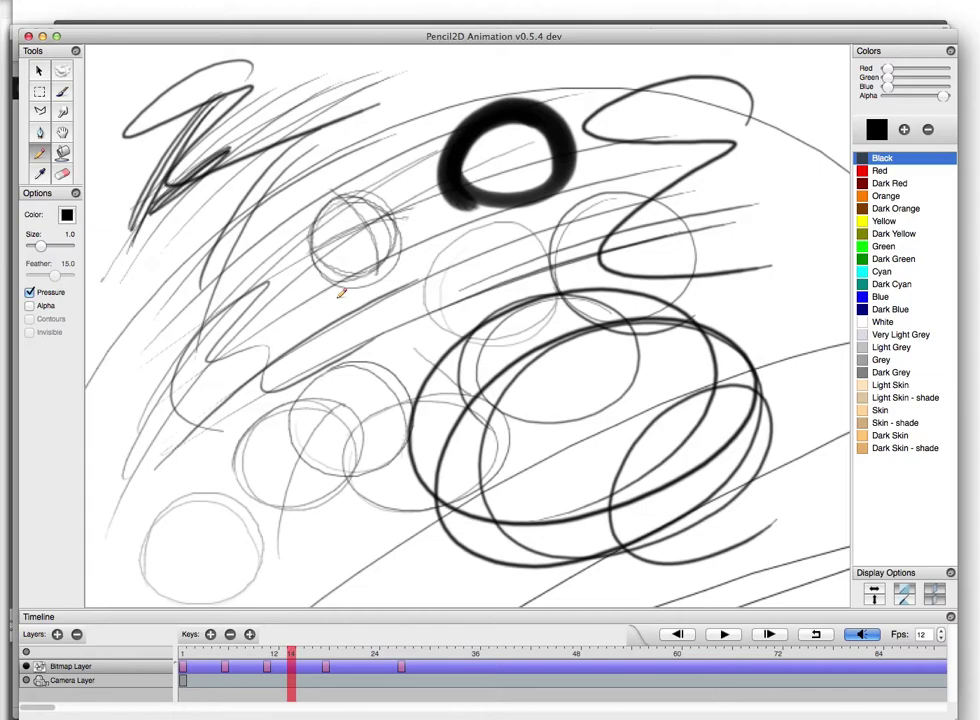
Make the Camera Layer active and adjust the camera view on frame 14 so the whole drawing fits inside the frame
scroll(445, 316, down, 2)
scroll(458, 300, down, 2)
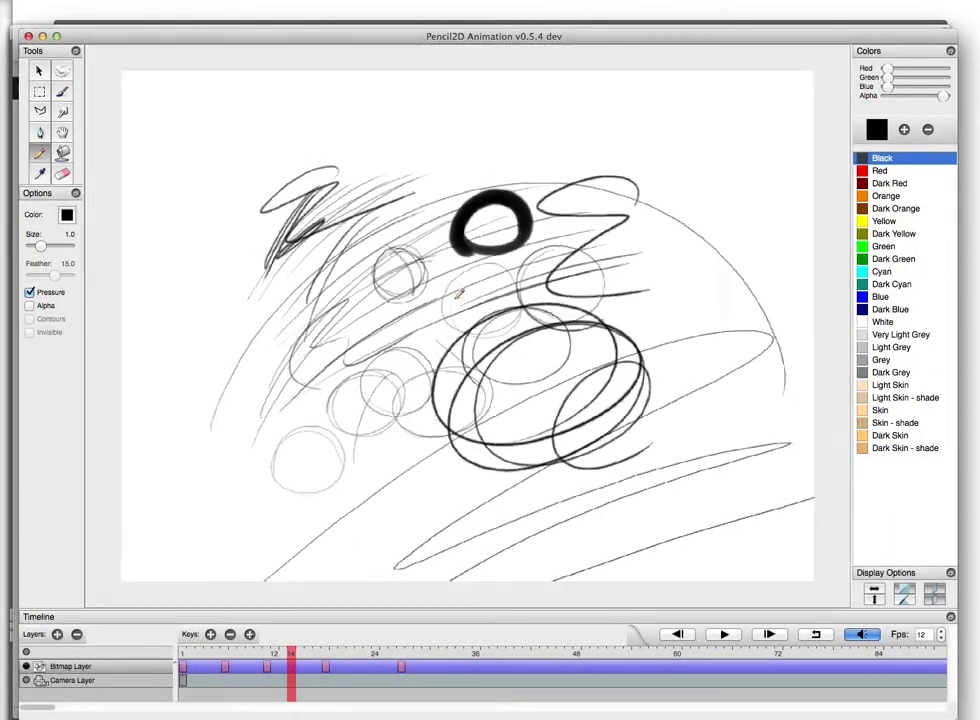
scroll(456, 298, down, 1)
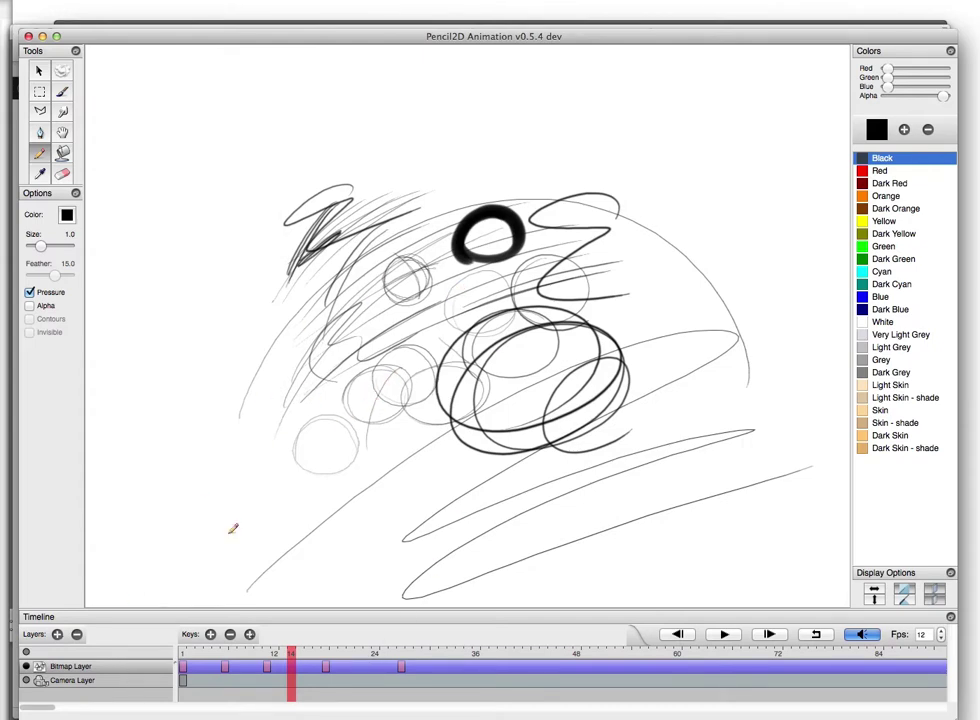
scroll(510, 300, down, 10)
scroll(500, 360, up, 5)
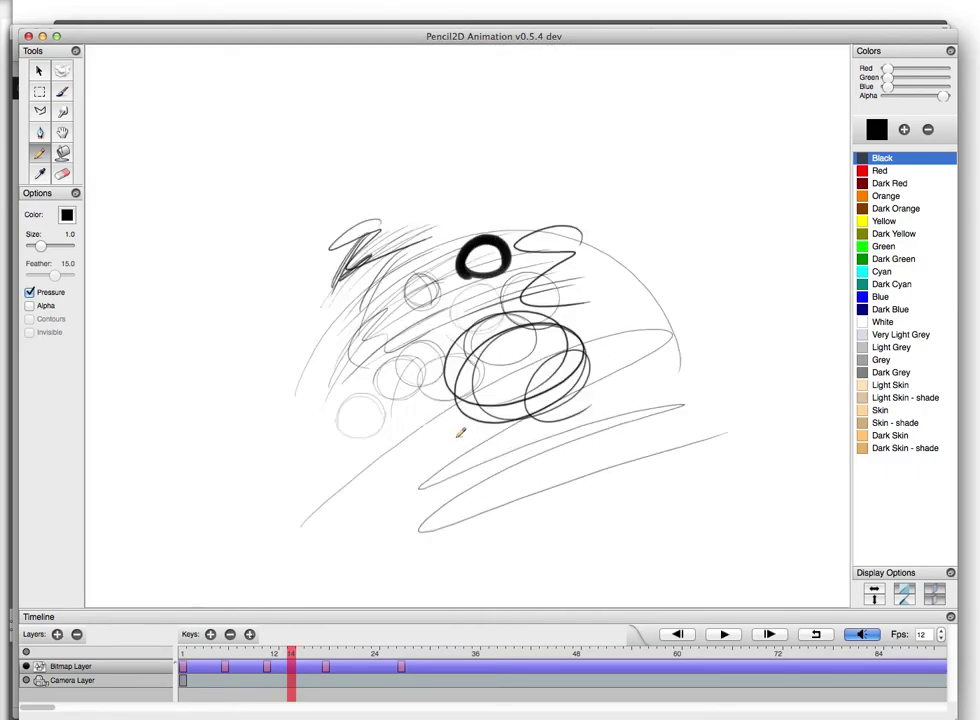
scroll(516, 339, up, 4)
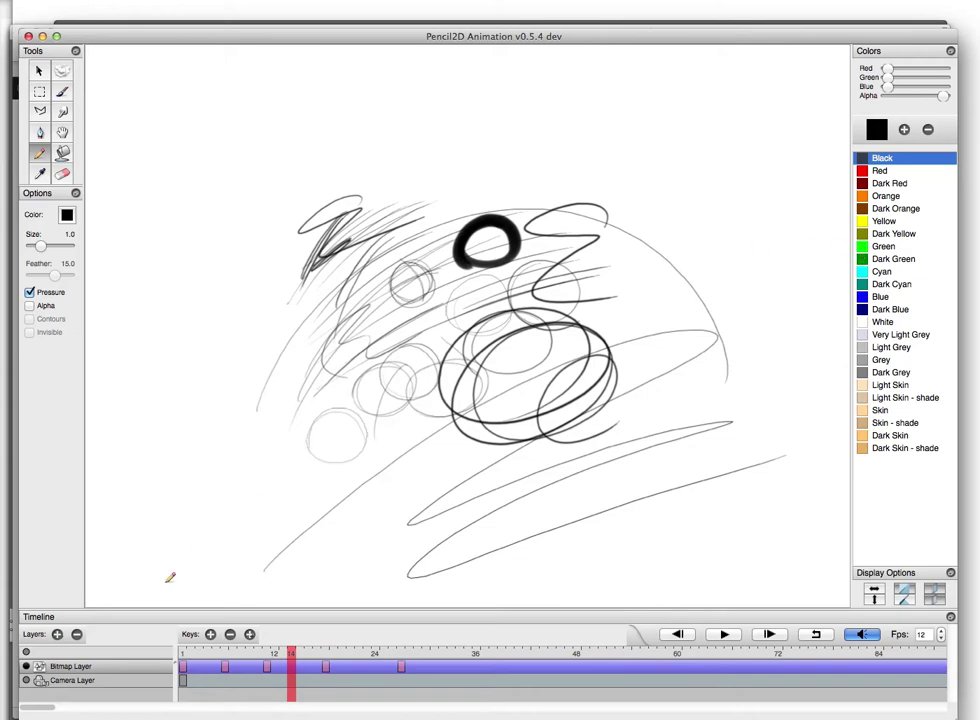
click(136, 684)
scroll(533, 338, down, 5)
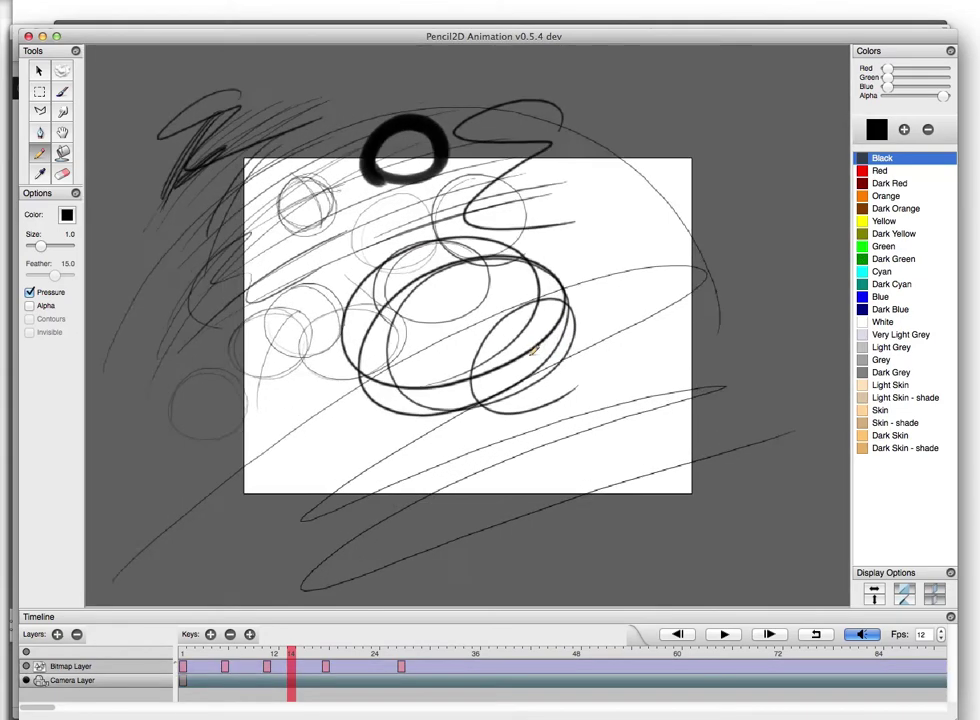
scroll(548, 340, up, 2)
scroll(548, 340, down, 2)
click(63, 133)
mouse_move(546, 359)
mouse_down()
mouse_move(574, 368)
mouse_move(577, 347)
mouse_up()
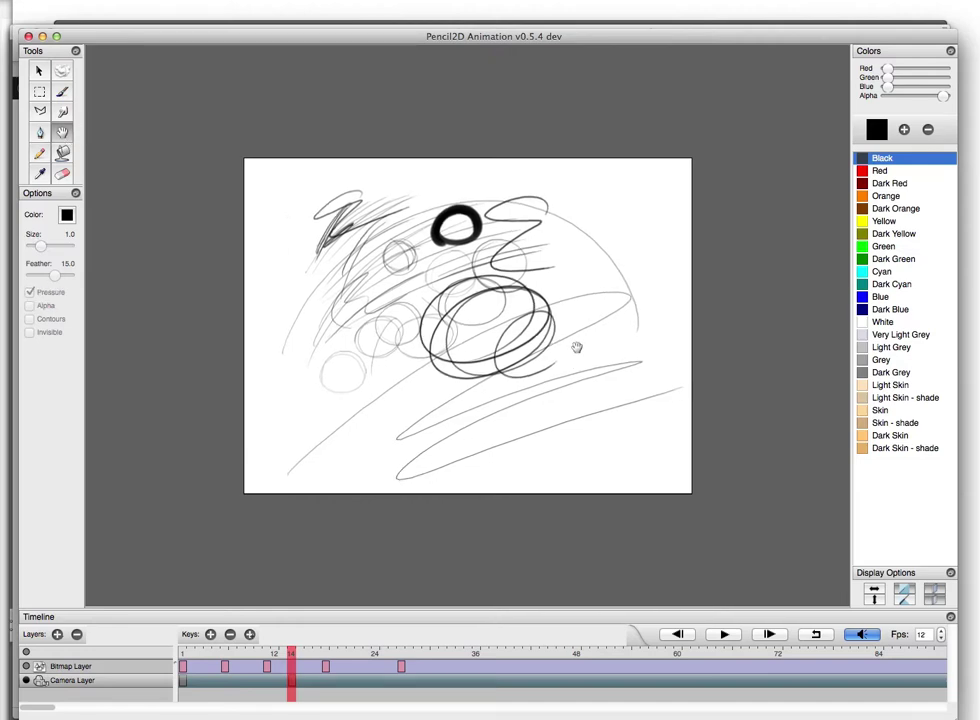
Move the camera key from frame 14 to frame 21, pan the camera view on frame 33 and scrub back through the timeline
mouse_move(225, 652)
mouse_down()
mouse_move(182, 652)
mouse_move(333, 648)
mouse_move(292, 643)
mouse_move(273, 686)
mouse_move(316, 686)
mouse_move(223, 680)
mouse_up()
drag(319, 657, 451, 654)
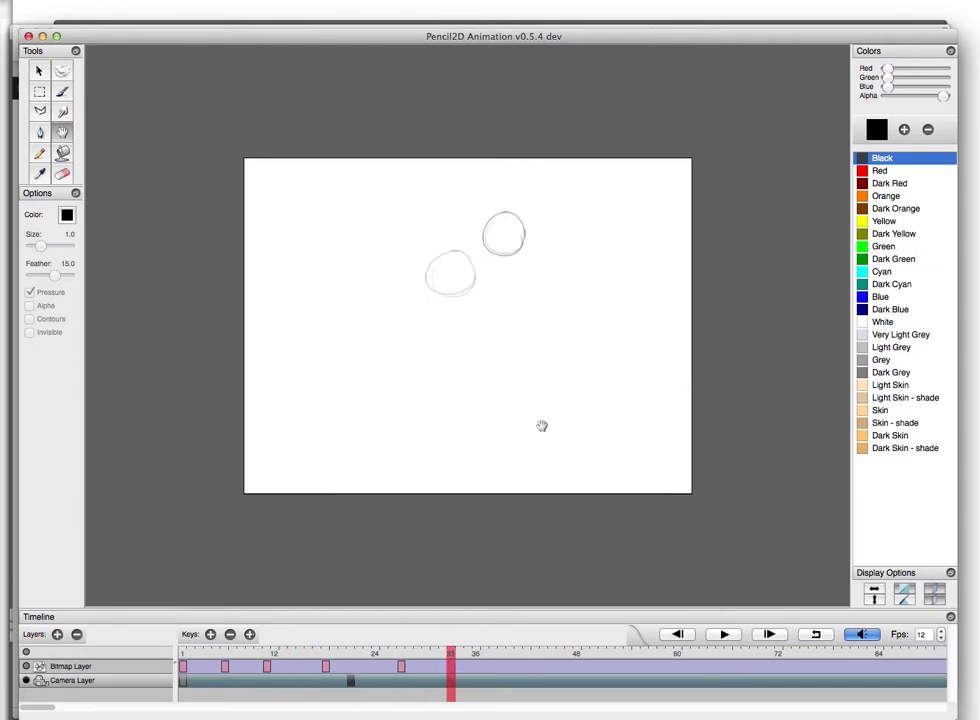
mouse_move(545, 394)
mouse_down()
mouse_move(571, 304)
mouse_move(545, 442)
mouse_move(558, 344)
mouse_move(588, 517)
mouse_up()
mouse_move(448, 650)
mouse_down()
mouse_move(275, 640)
mouse_move(129, 573)
mouse_move(228, 575)
mouse_move(352, 651)
mouse_move(433, 653)
mouse_move(175, 662)
mouse_move(350, 650)
mouse_move(528, 675)
mouse_move(149, 676)
mouse_move(380, 675)
mouse_move(258, 675)
mouse_move(334, 673)
mouse_move(318, 650)
mouse_up()
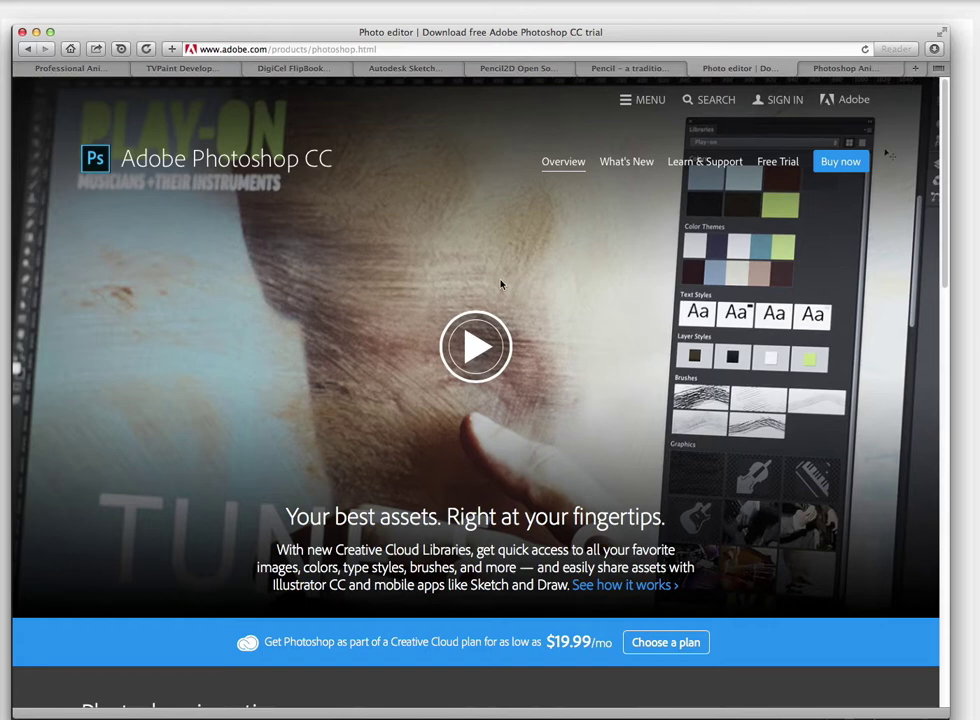
Switch briefly to Photoshop, return to Safari and view the Photoshop Animation Techniques tutorial page on Vimeo
key(super+Tab)
key(super+Tab)
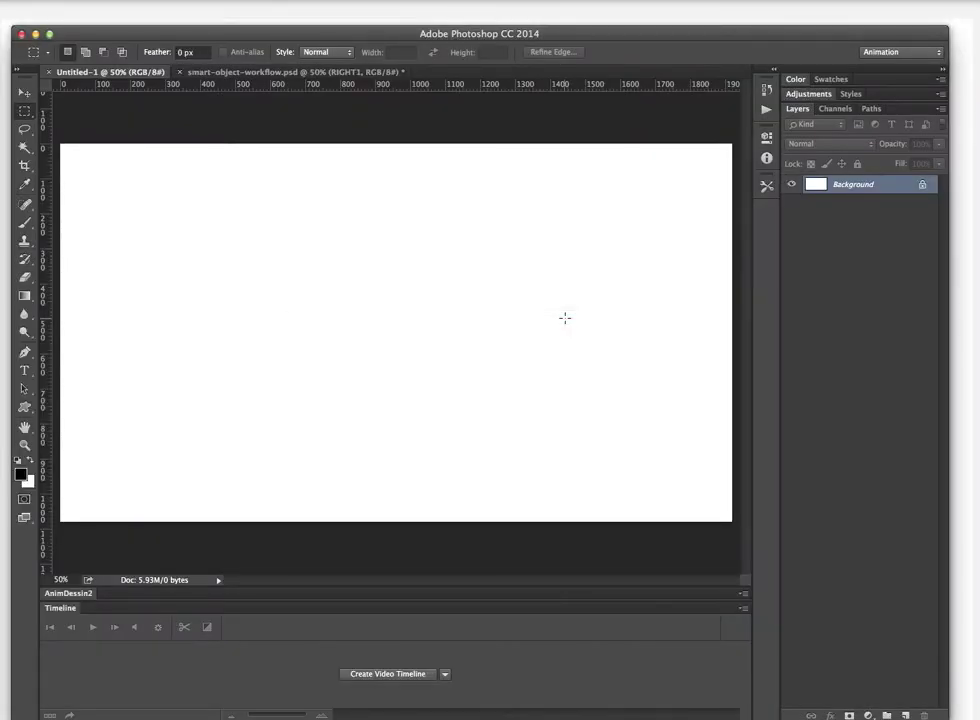
key(super+Tab)
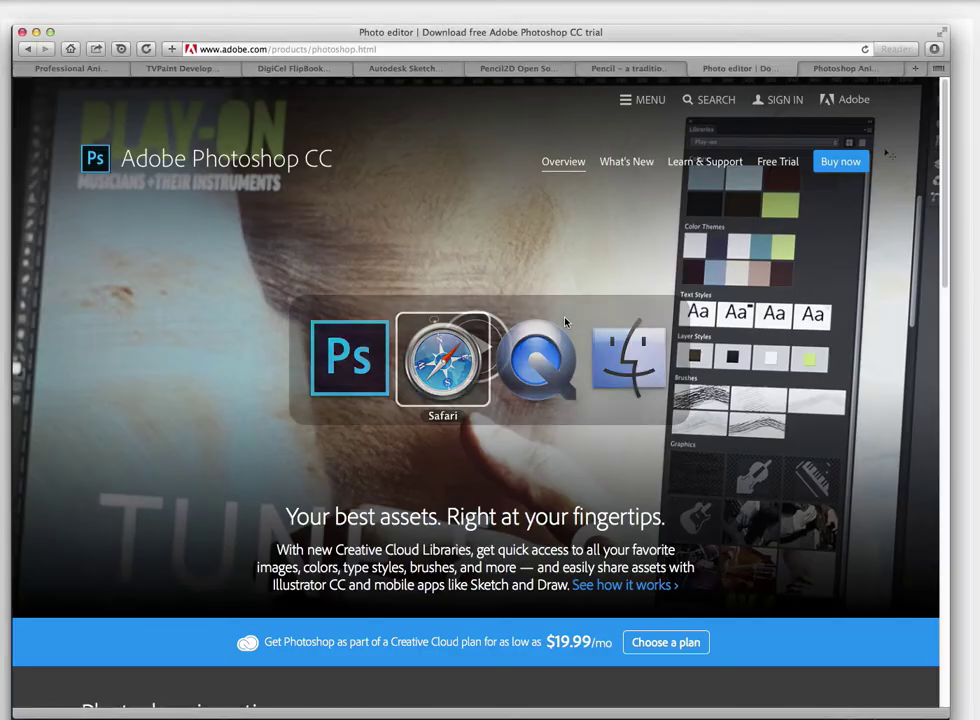
click(843, 69)
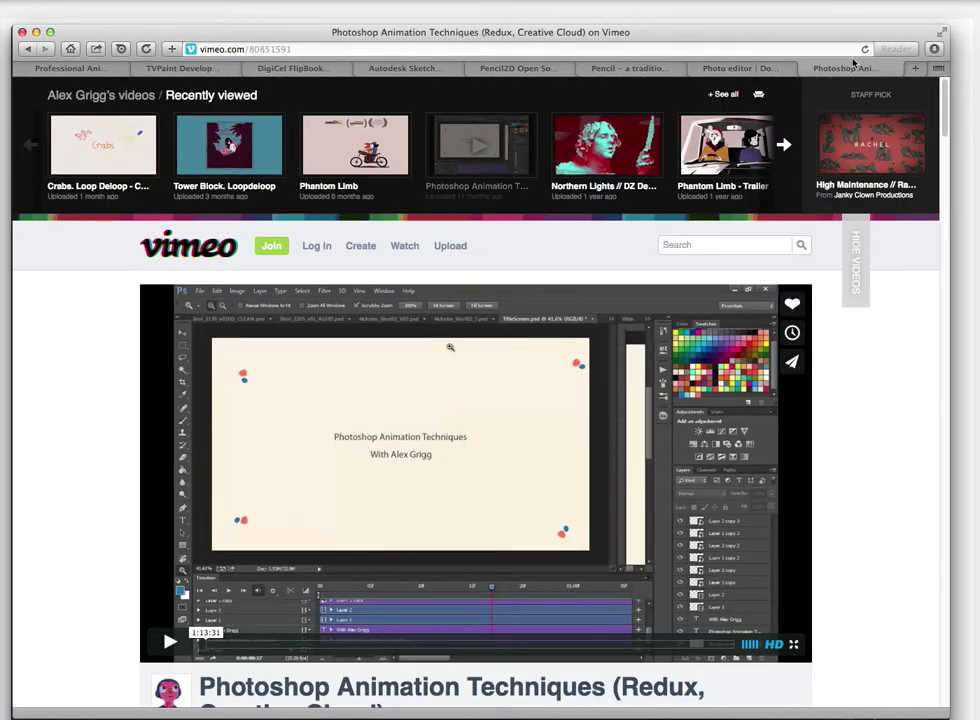
scroll(888, 335, down, 5)
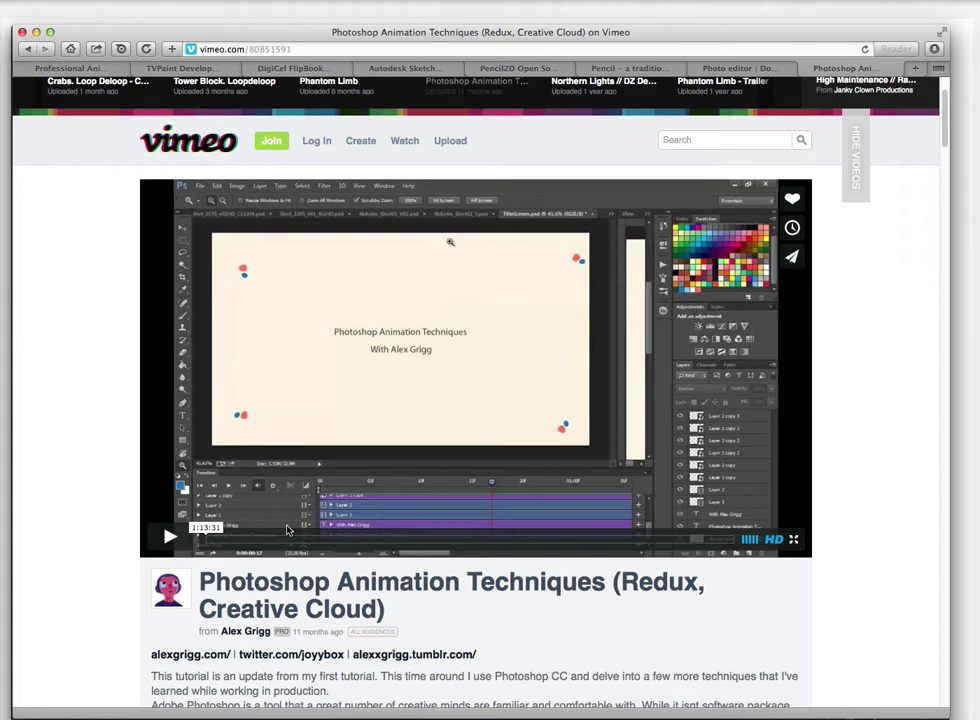
Switch to Photoshop, create a video timeline in the blank Untitled-1 document and view the available timeline transitions
key(super+Tab)
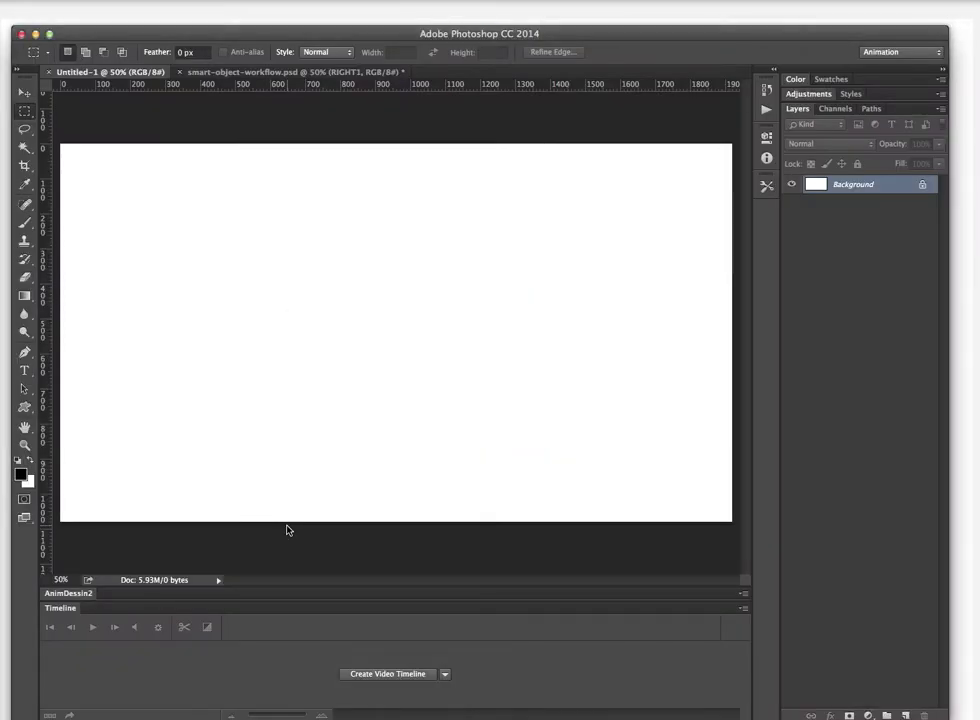
alt+click(451, 292)
alt+click(451, 293)
click(446, 300)
click(394, 673)
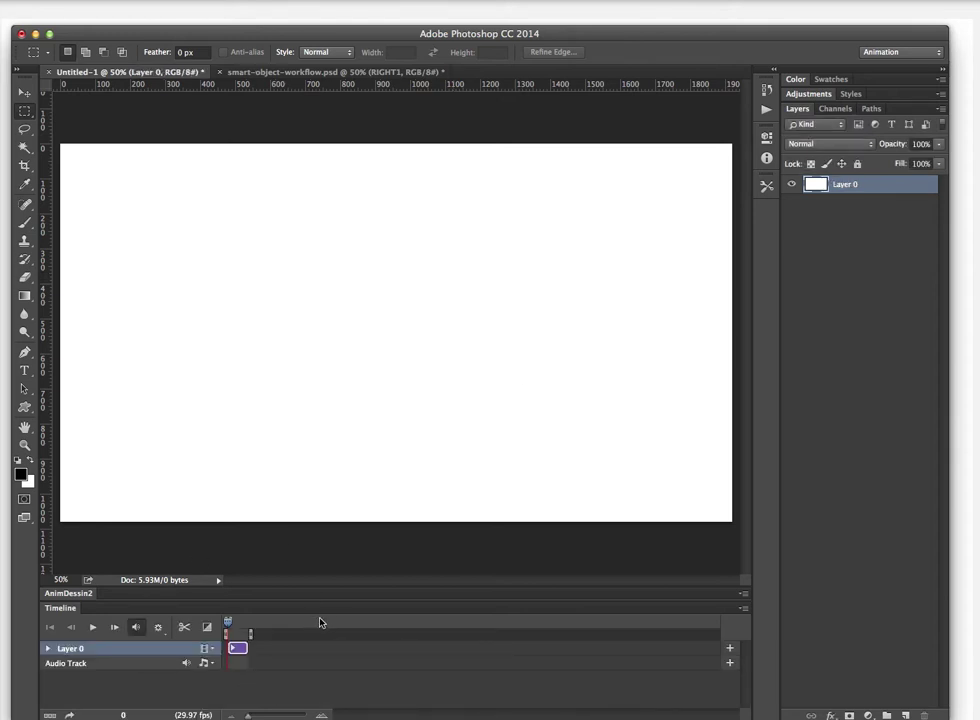
click(208, 627)
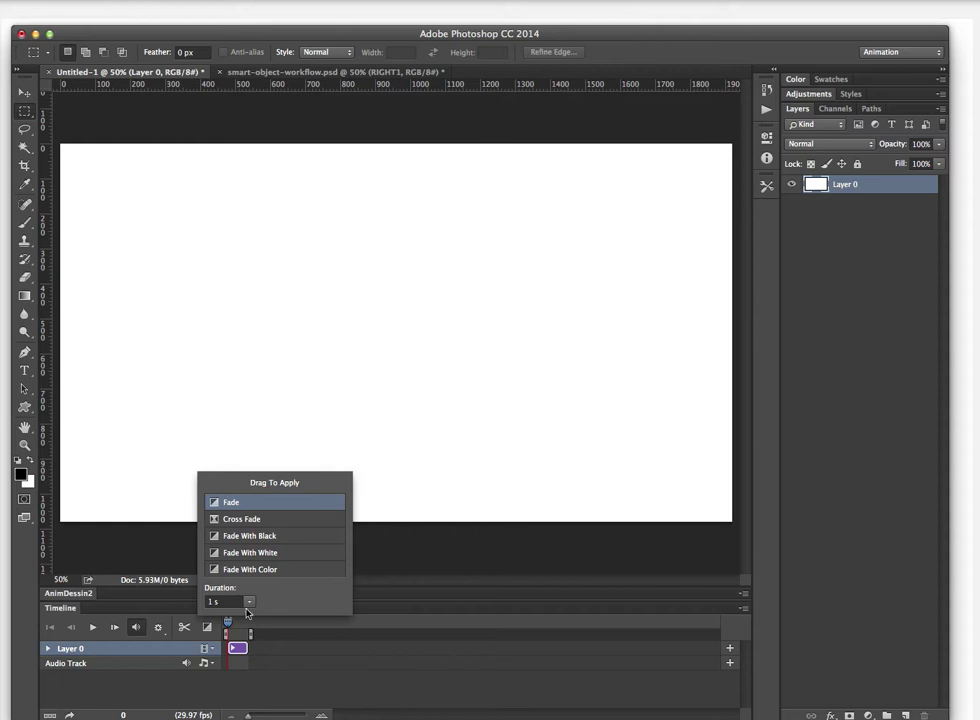
click(262, 657)
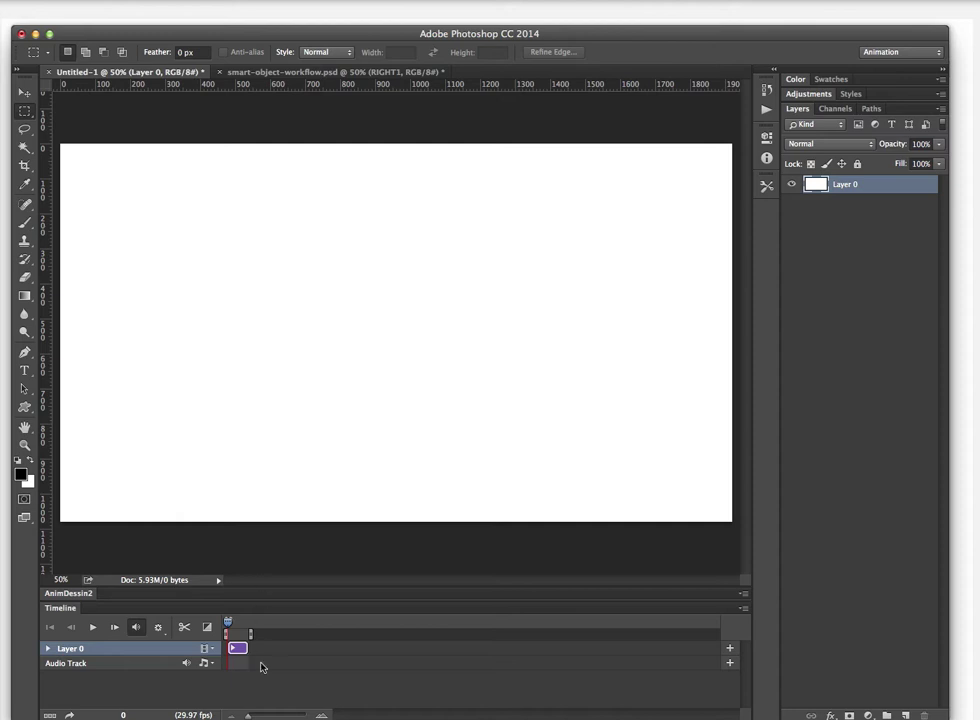
Zoom into the timeline and trim the Layer 0 clip to a length of five frames
mouse_move(246, 713)
mouse_down()
mouse_move(270, 713)
mouse_move(257, 702)
mouse_up()
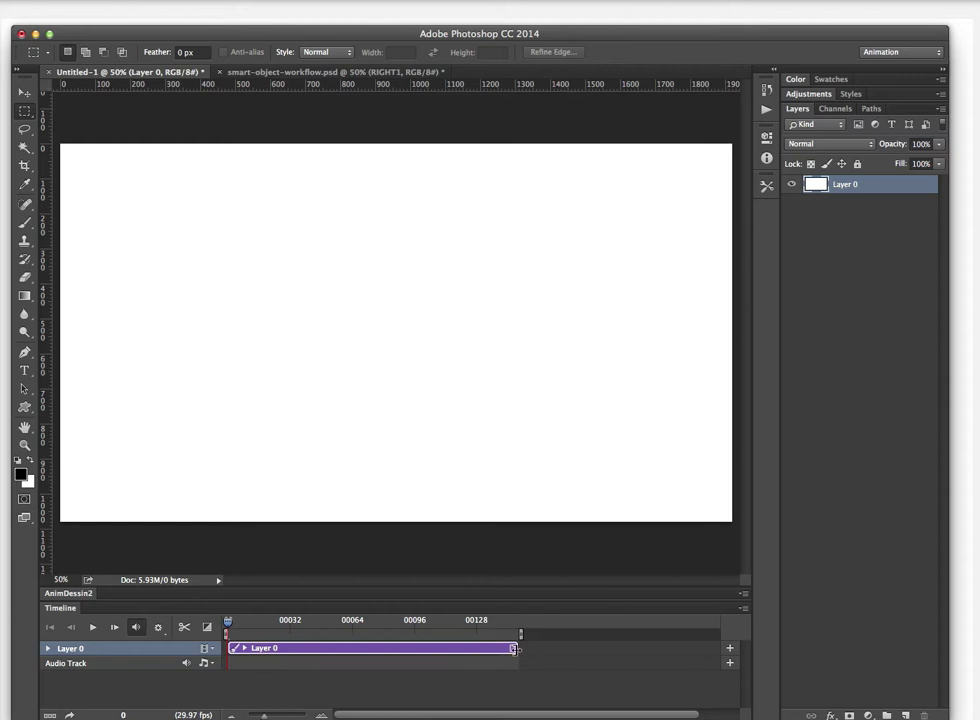
drag(512, 651, 250, 649)
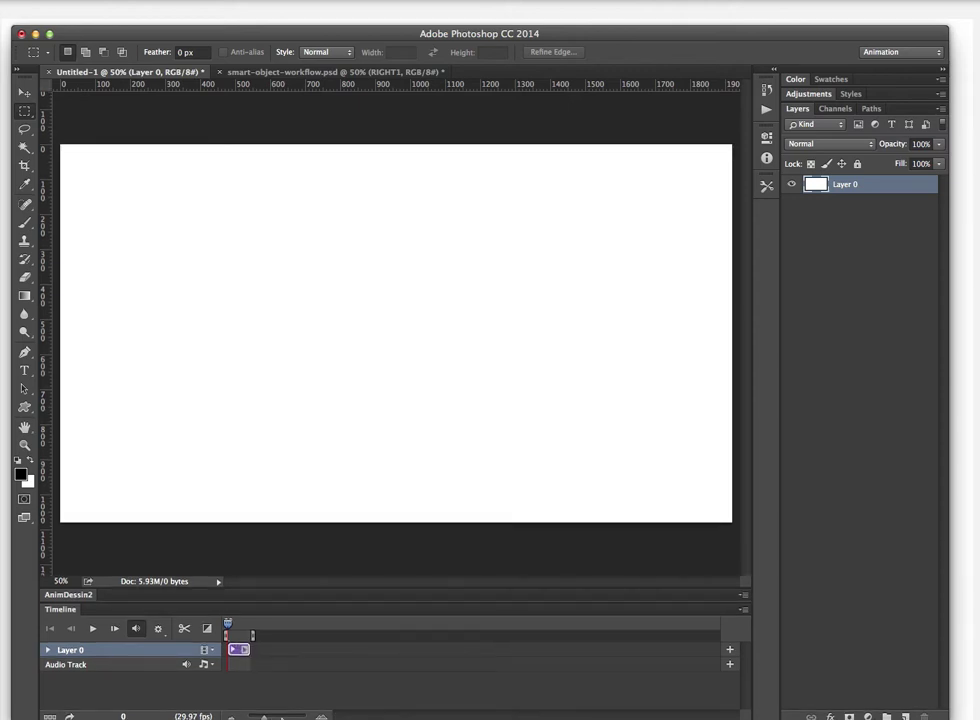
drag(265, 716, 298, 716)
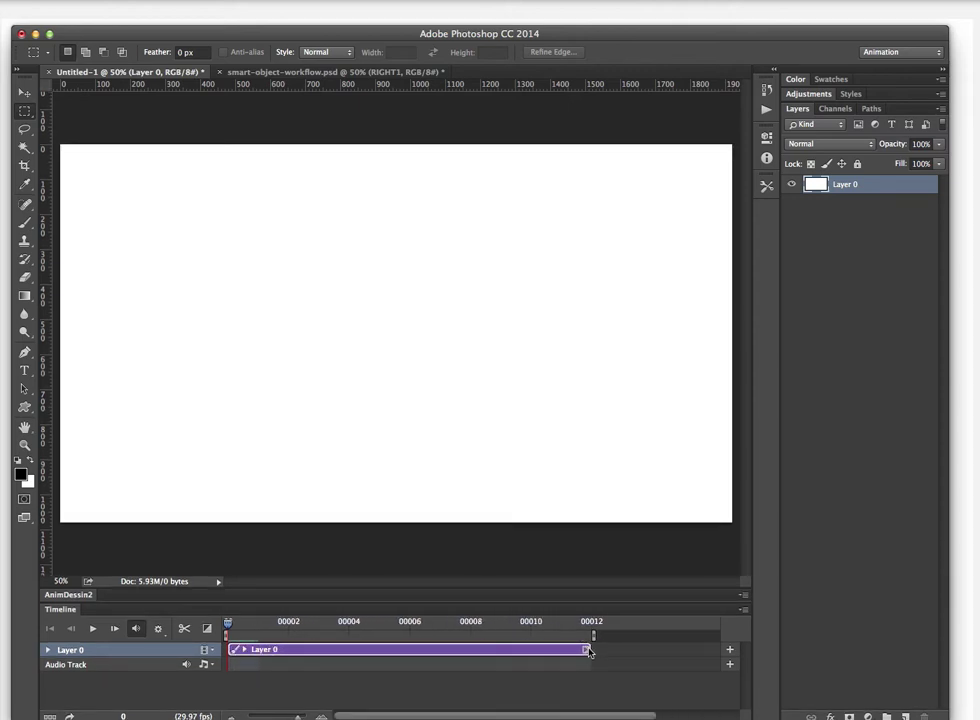
drag(587, 649, 378, 649)
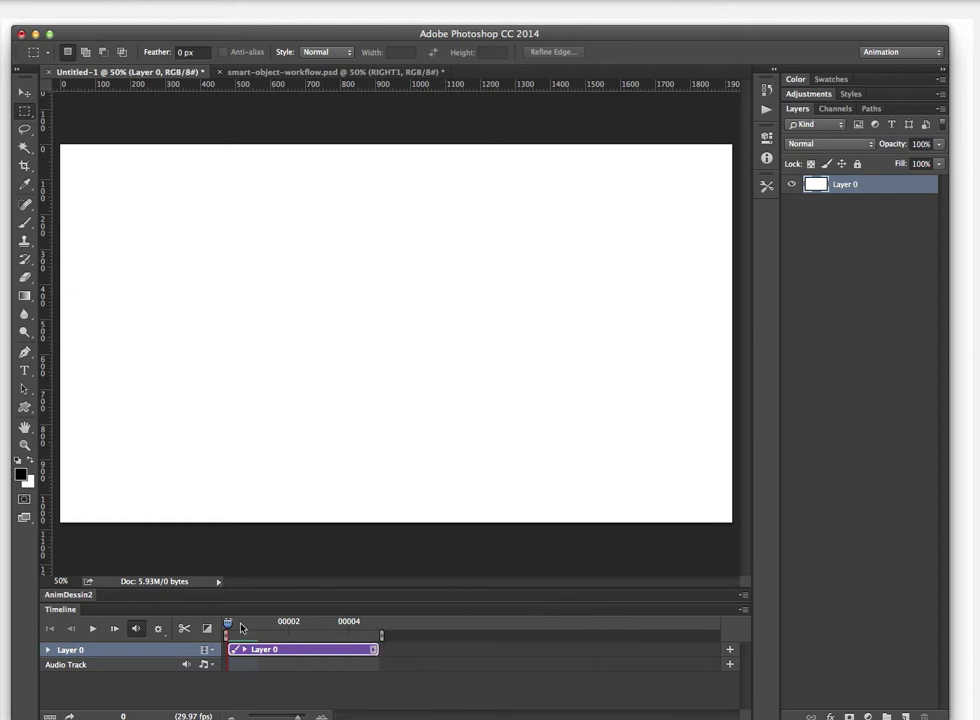
Split the Layer 0 clip at frame 2, move the split-off copy onto the same track and trim it to end at frame 4
drag(228, 623, 289, 623)
click(184, 629)
click(327, 671)
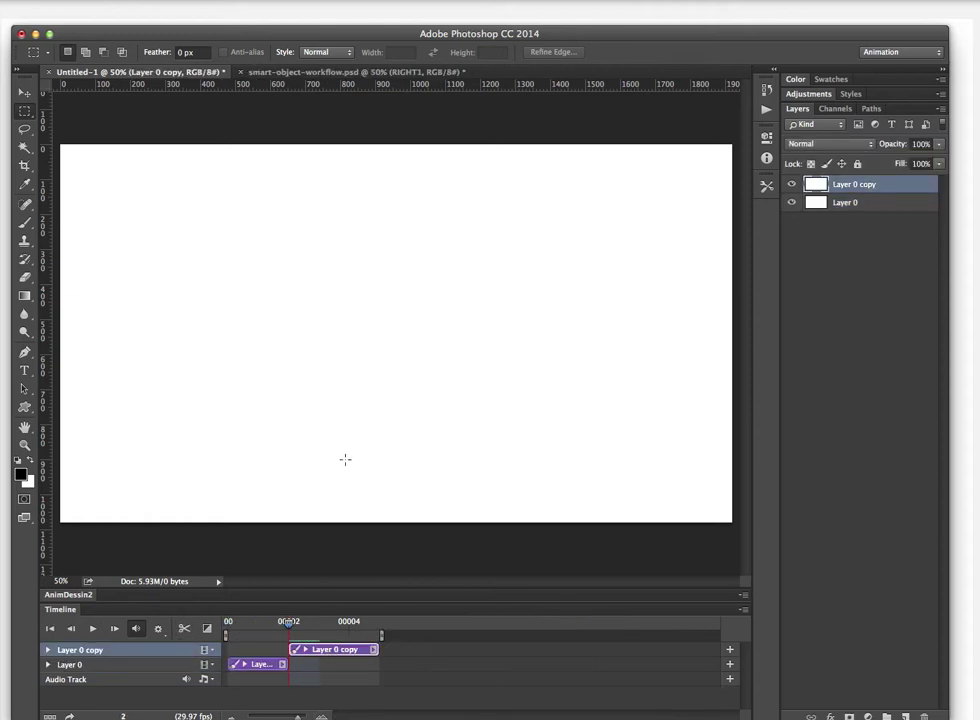
drag(335, 650, 335, 663)
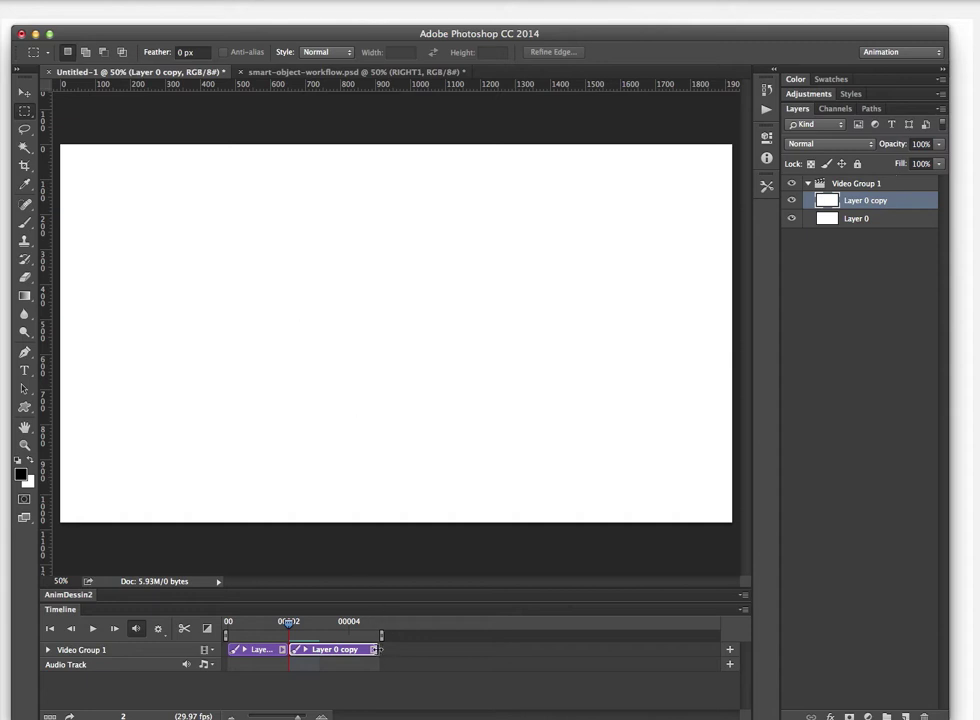
drag(377, 650, 340, 679)
Add a new layer to the video group, undo it and delete Layer 0 copy
click(905, 716)
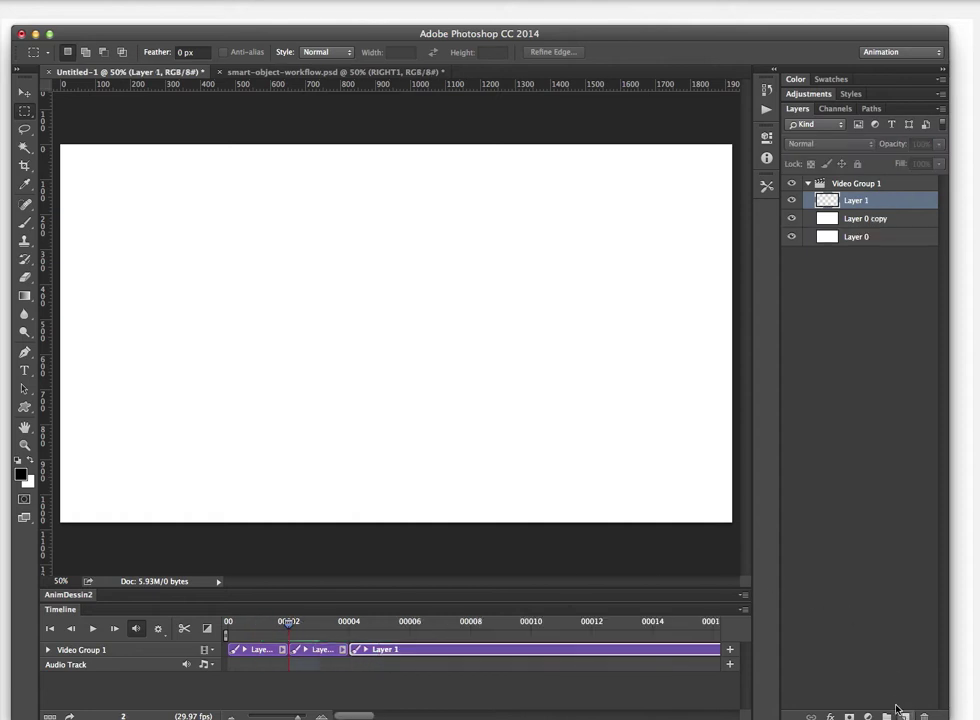
key(ctrl+z)
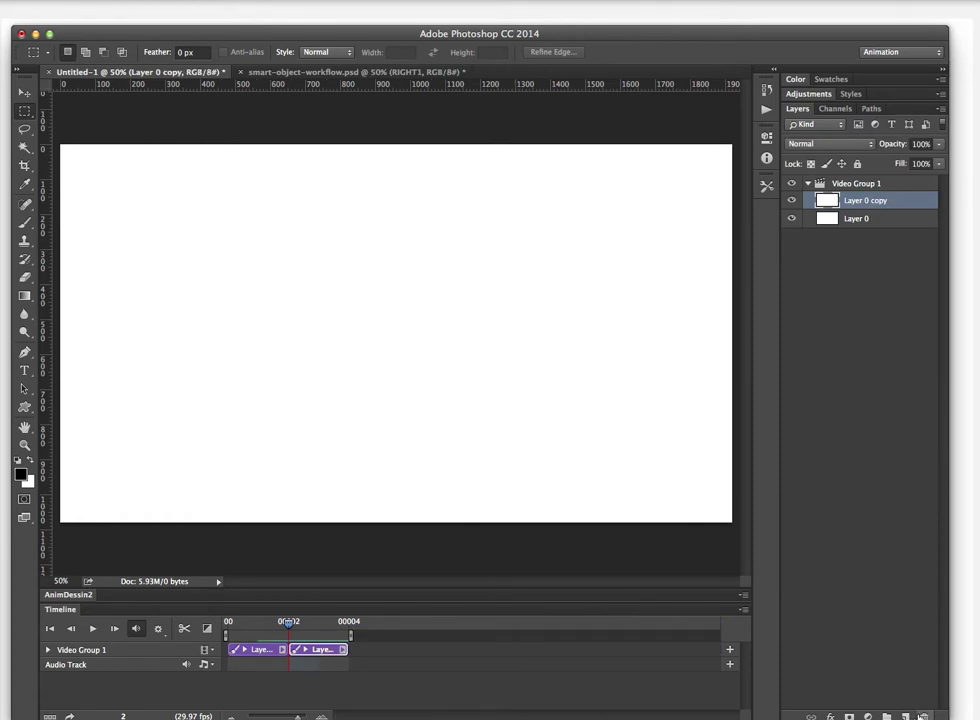
click(923, 715)
click(597, 249)
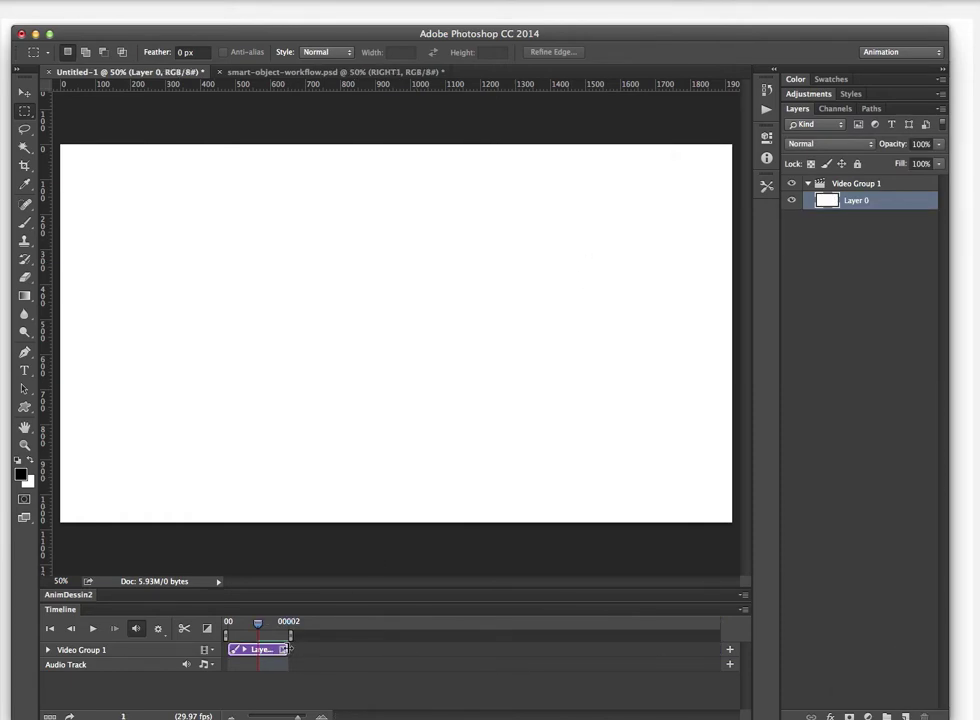
Extend the Layer 0 clip to frame 16, move the layer out of Video Group 1 and delete the empty group
drag(286, 649, 708, 651)
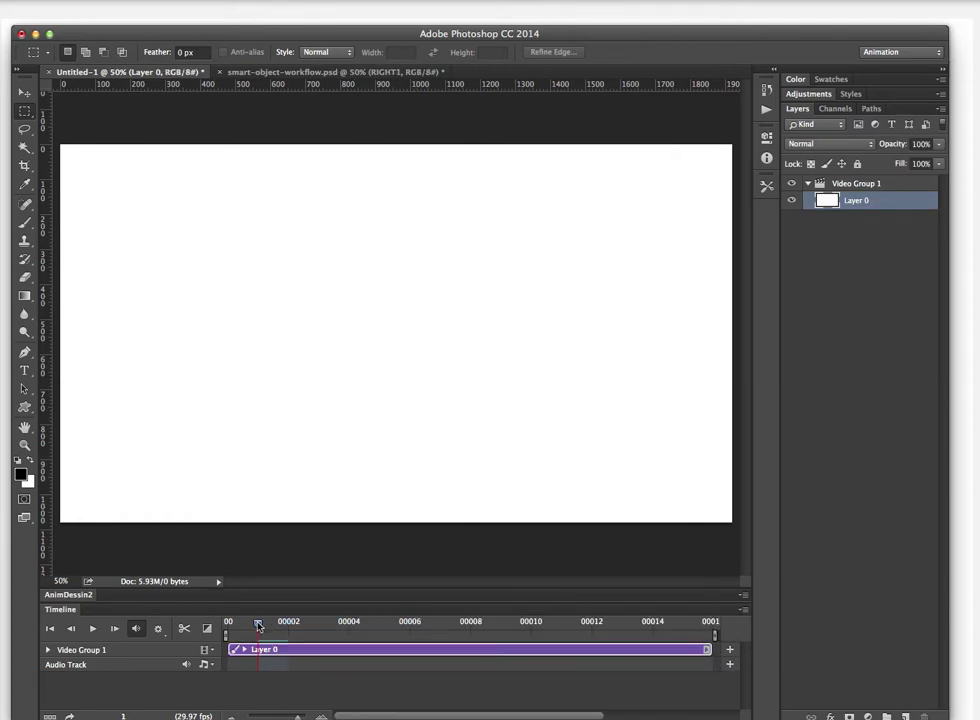
key(Home)
drag(848, 201, 841, 166)
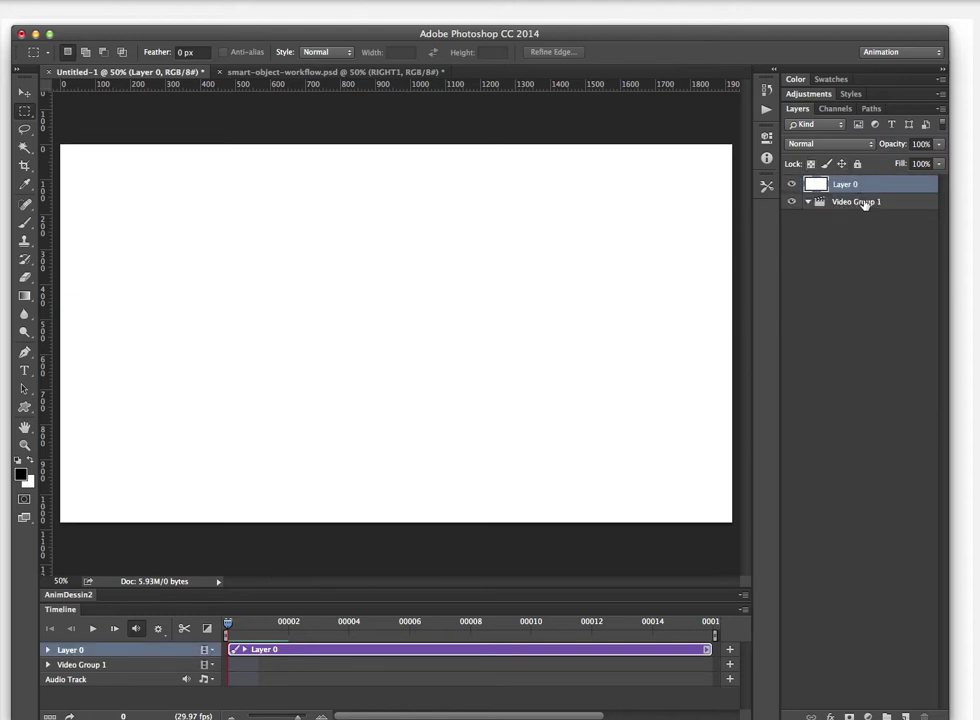
click(822, 201)
key(Delete)
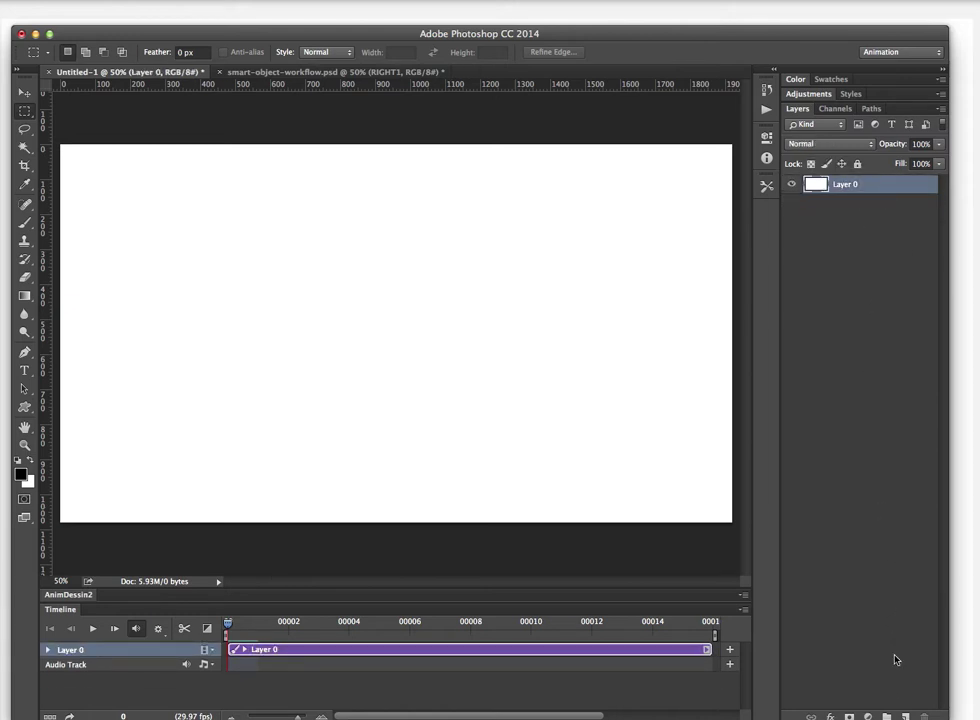
Add a new layer above Layer 0 and reduce its clip to one frame by splitting at frame 1 and deleting the remainder
click(905, 716)
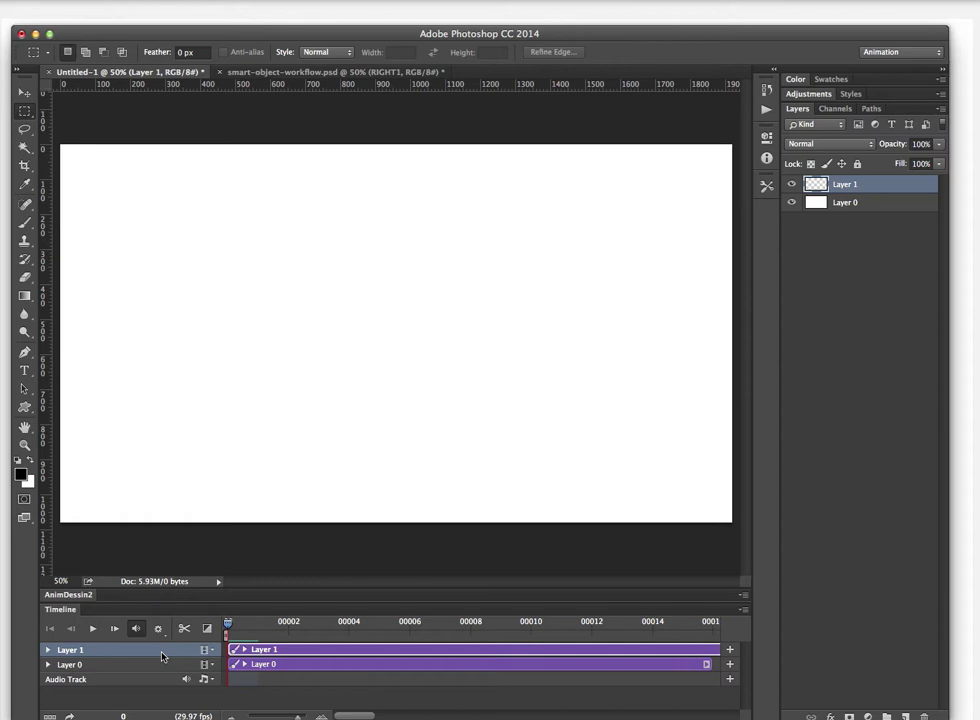
drag(240, 625, 175, 645)
click(258, 628)
click(184, 628)
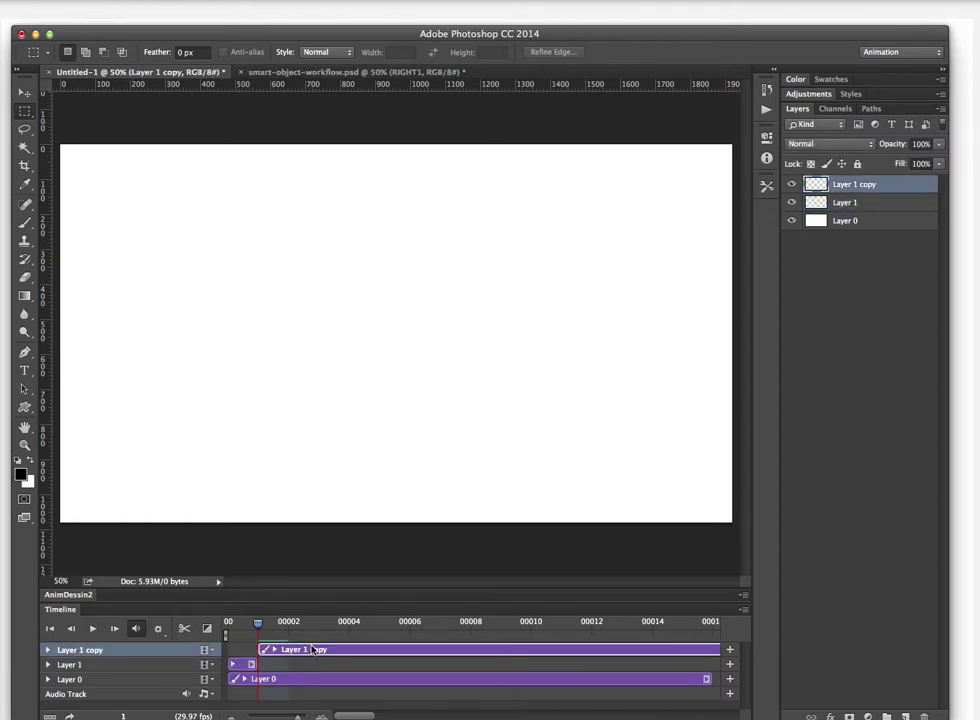
key(Delete)
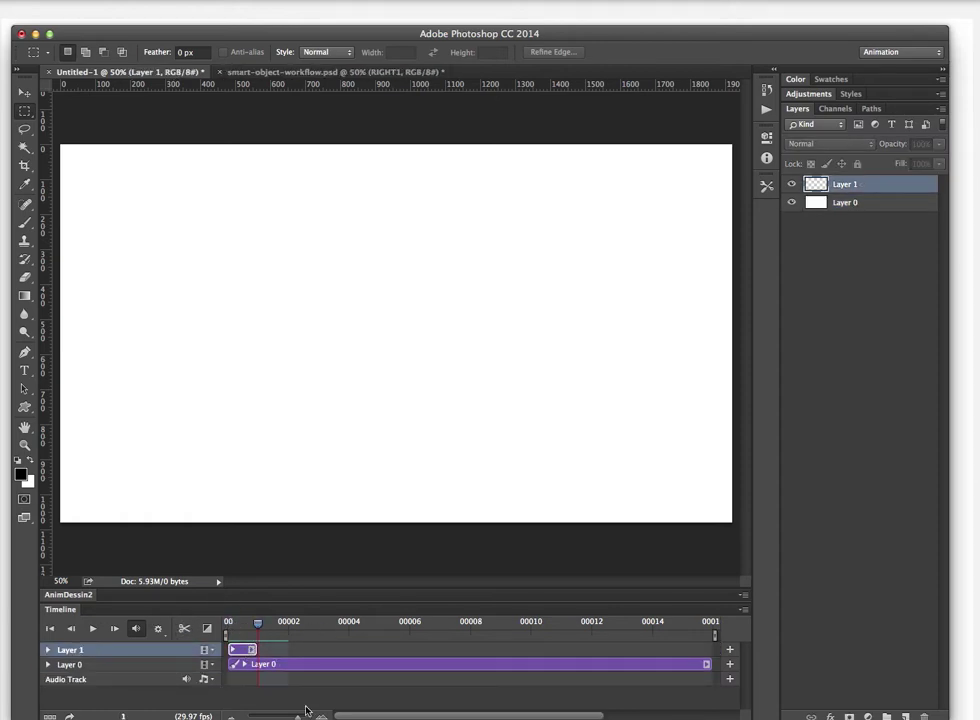
Add another layer, place its clip directly after the Layer 1 clip on the same track and split it at frame 2
drag(301, 716, 303, 716)
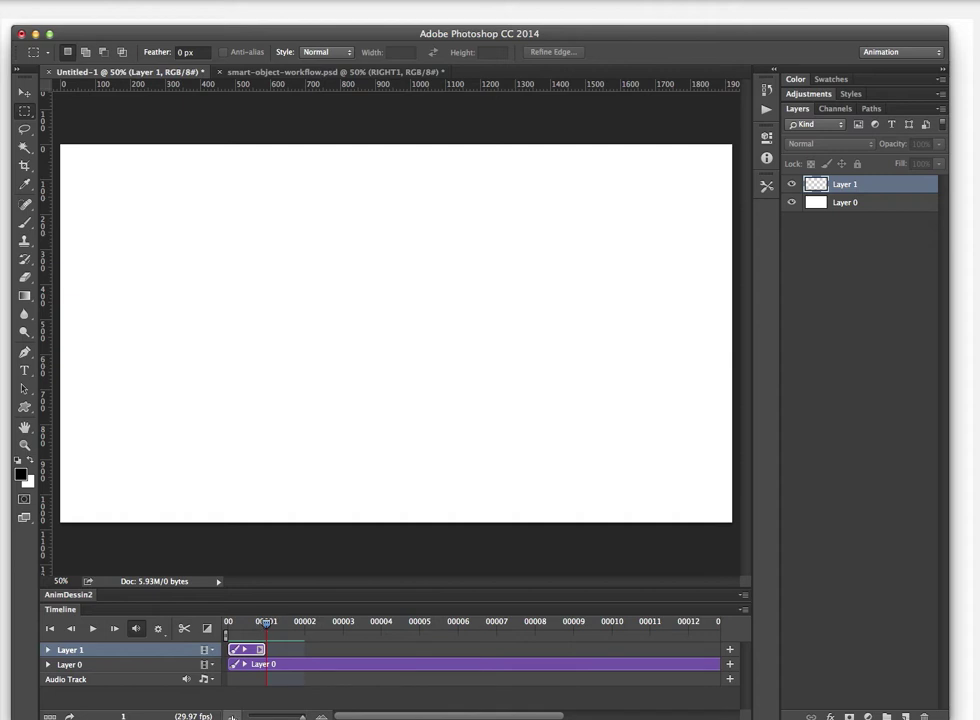
click(903, 714)
drag(306, 649, 301, 666)
drag(268, 624, 303, 624)
click(179, 629)
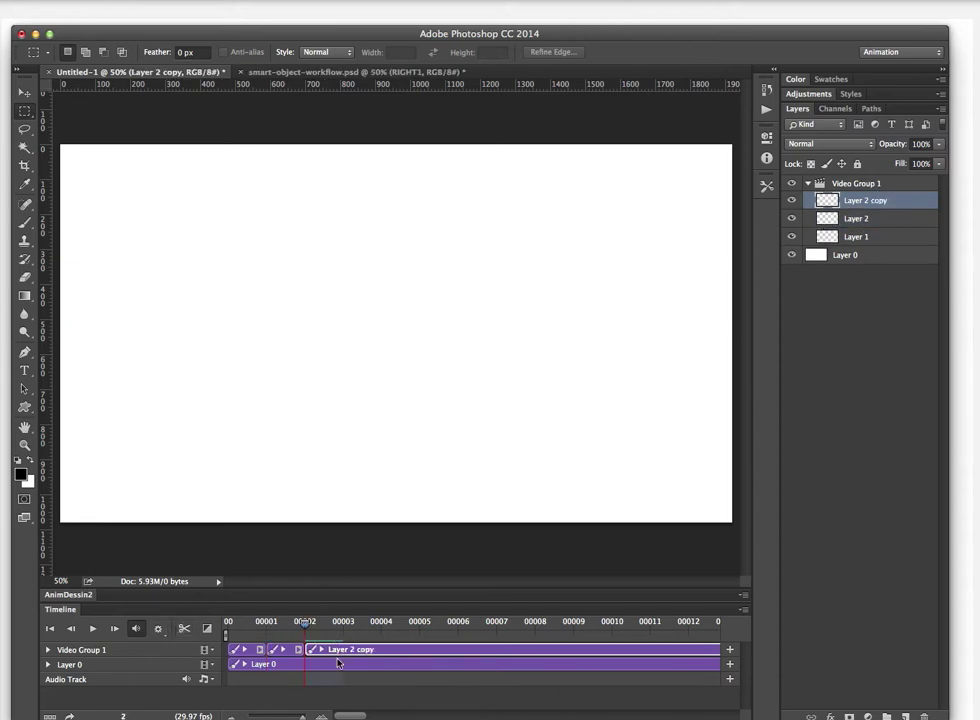
Split Layer 2 copy at frame 3, delete the leftover clip and duplicate the one-frame clip as a fourth drawing
drag(308, 624, 377, 617)
click(184, 629)
click(398, 650)
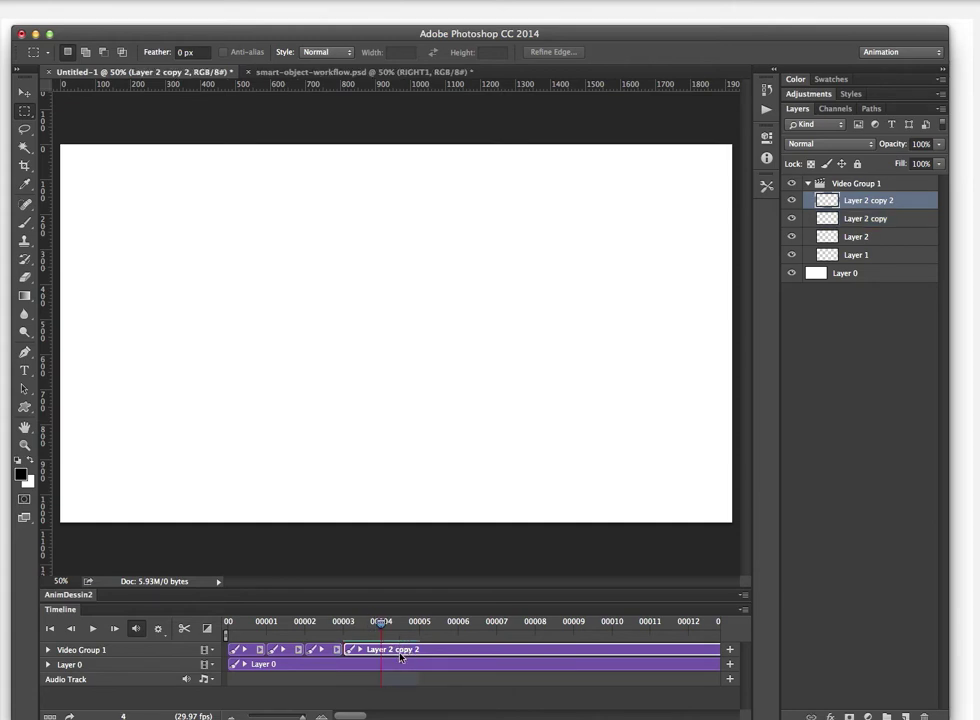
key(Delete)
click(344, 622)
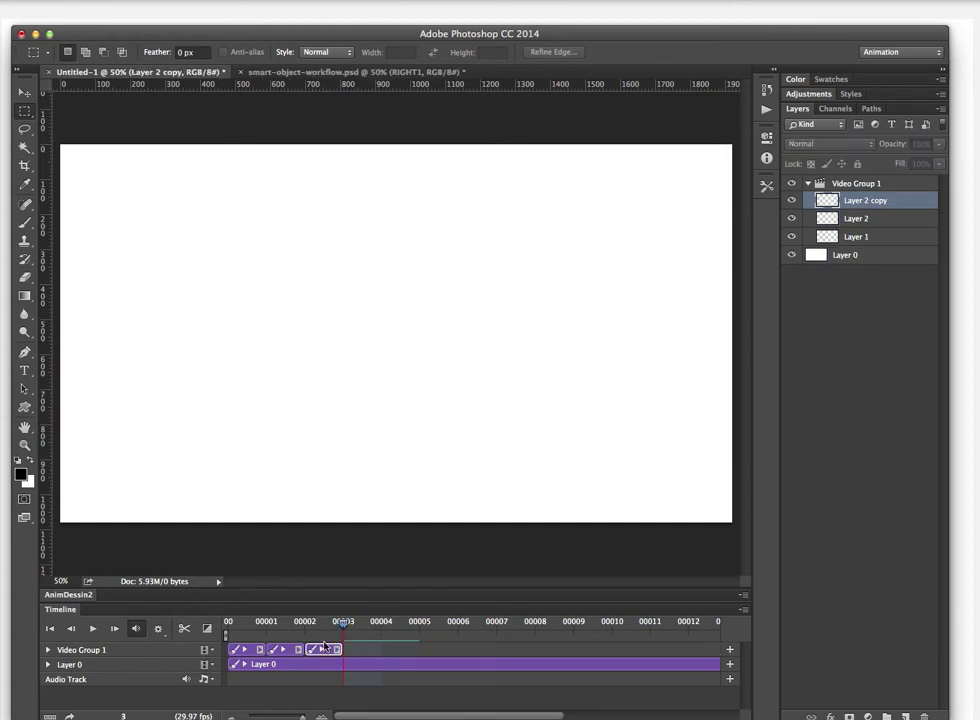
drag(890, 205, 905, 717)
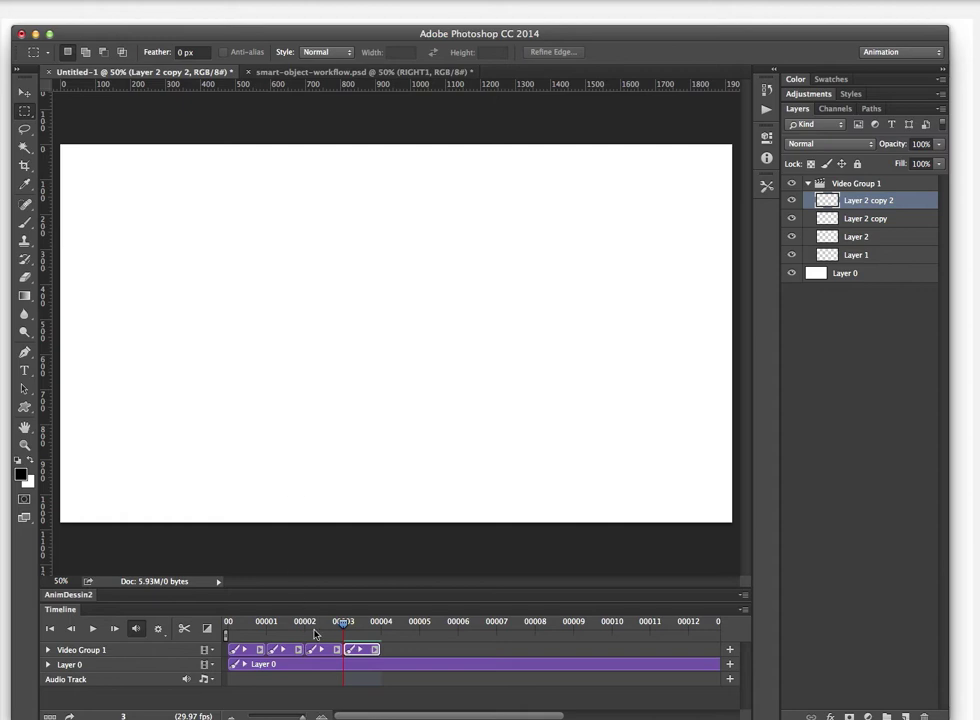
Sketch a ball with cross contour lines near the canvas's lower-left corner on Layer 1 at frame 0, using the Brush at 50% opacity
drag(315, 625, 229, 622)
click(251, 650)
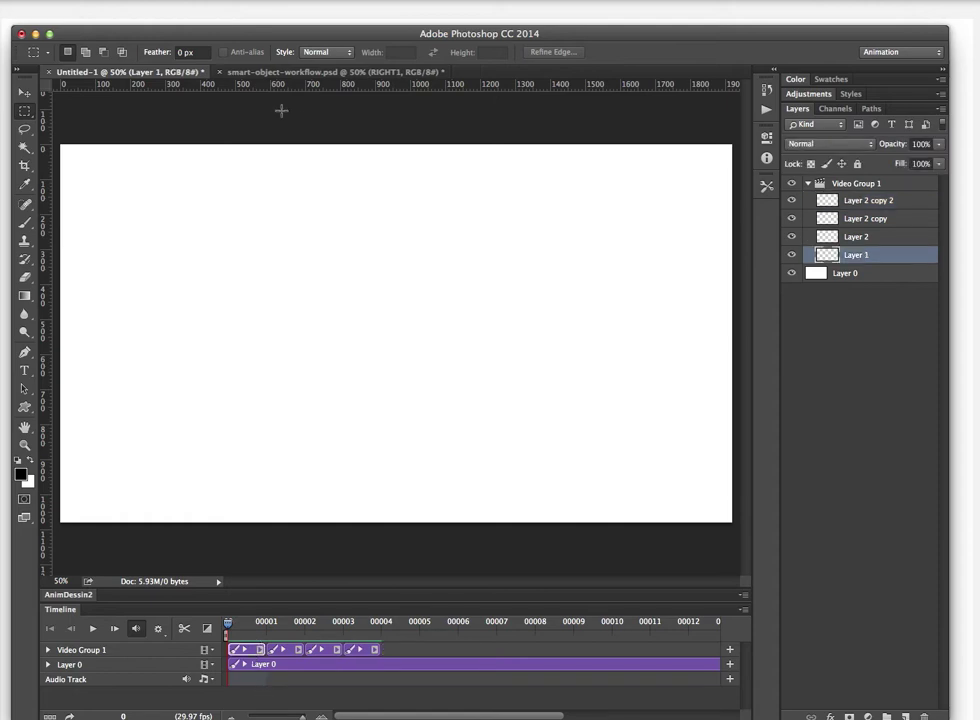
key(b)
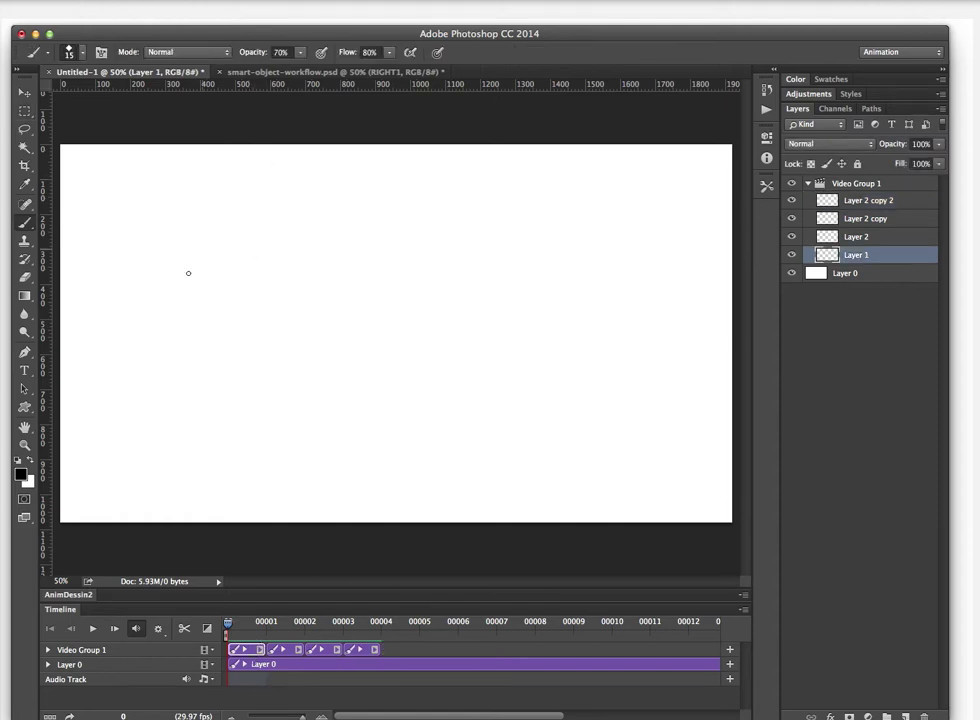
mouse_move(120, 427)
mouse_down()
mouse_move(111, 439)
mouse_move(134, 429)
mouse_move(154, 478)
mouse_up()
key(ctrl+z)
key(5)
drag(101, 457, 151, 440)
Make Layer 2 active at frame 1 and enable onion skins
click(265, 626)
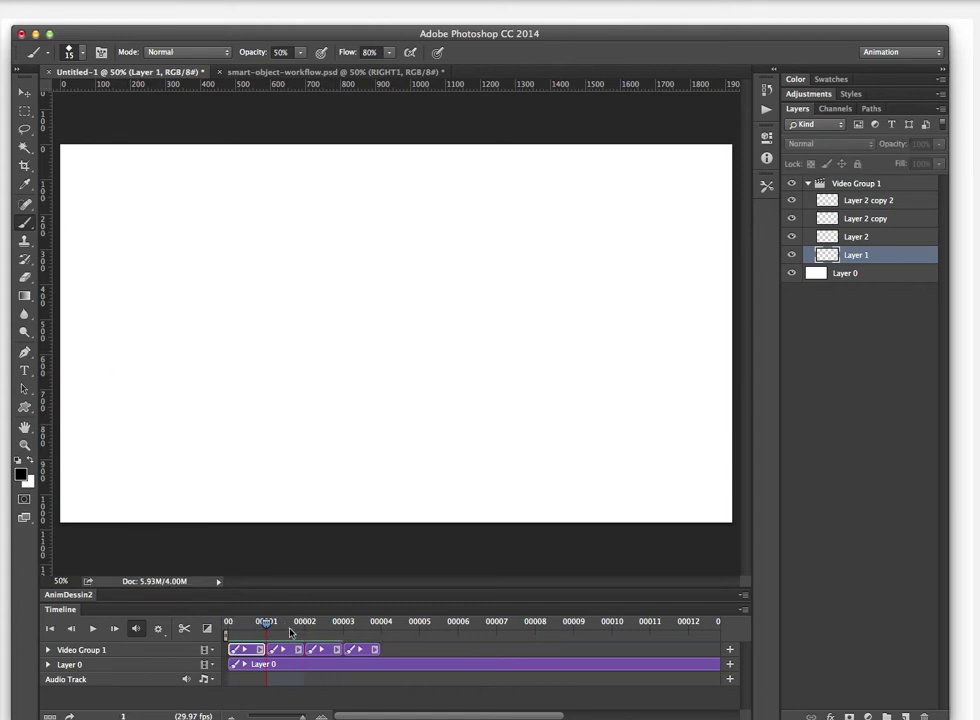
click(291, 645)
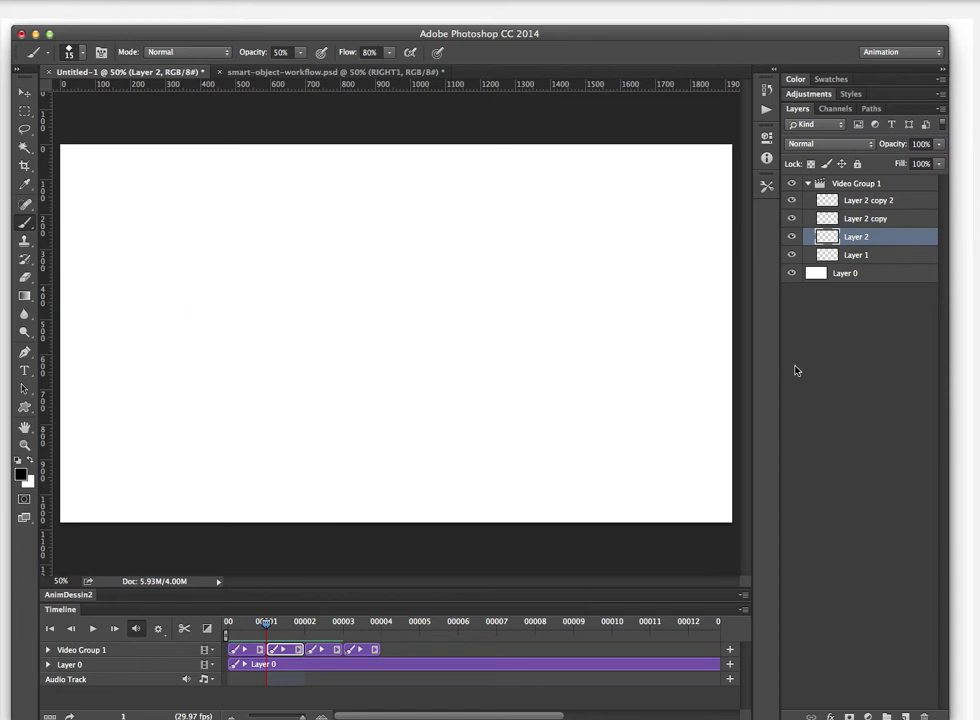
click(742, 609)
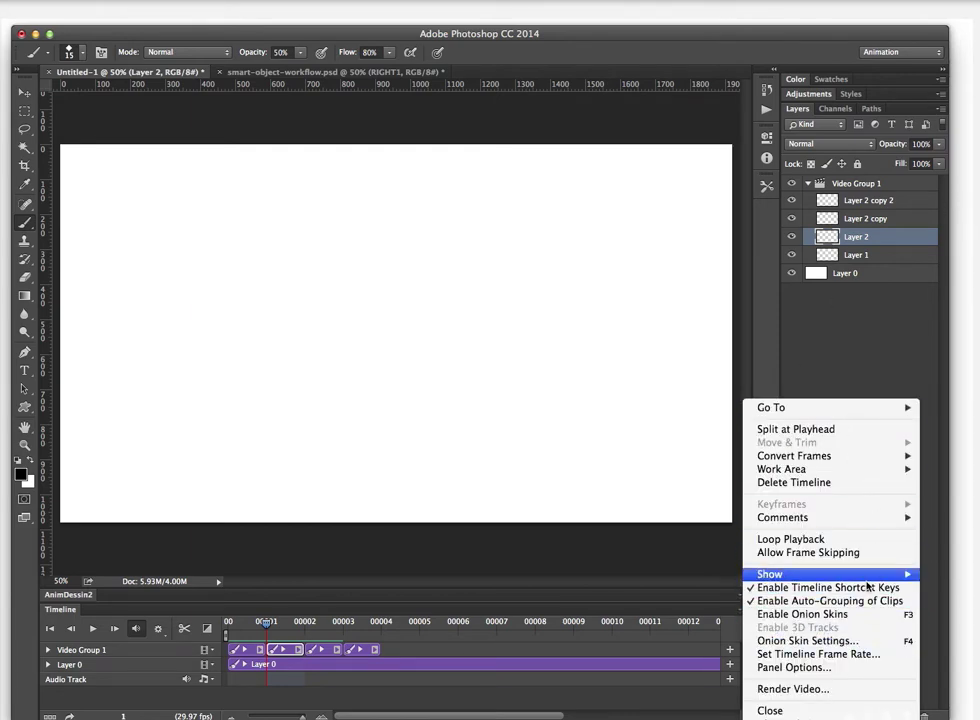
click(441, 557)
key(F3)
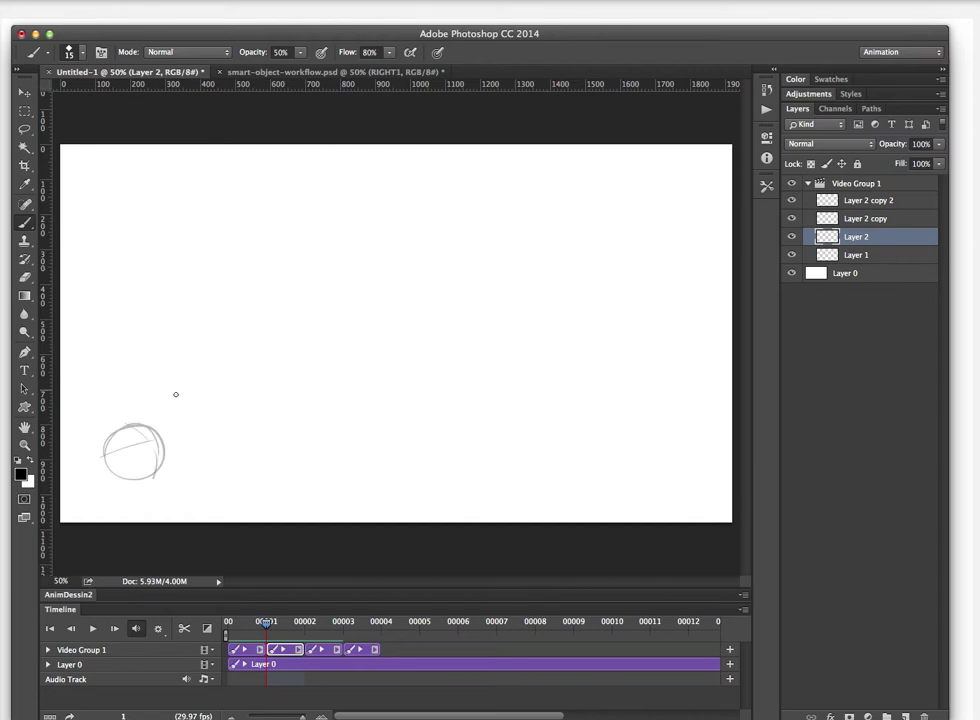
Draw a ball rising diagonally to the upper right on Layer 2, Layer 2 copy and Layer 2 copy 2 at frames 1, 2 and 3
drag(160, 407, 190, 392)
click(302, 626)
click(322, 649)
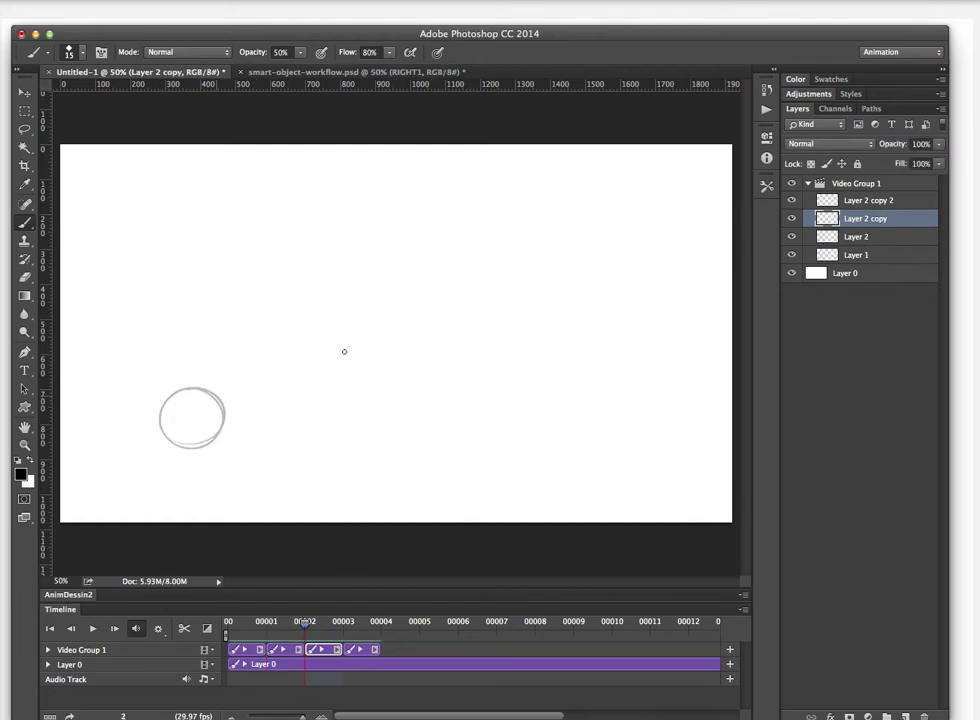
mouse_move(270, 388)
mouse_down()
mouse_move(262, 345)
mouse_move(278, 385)
mouse_up()
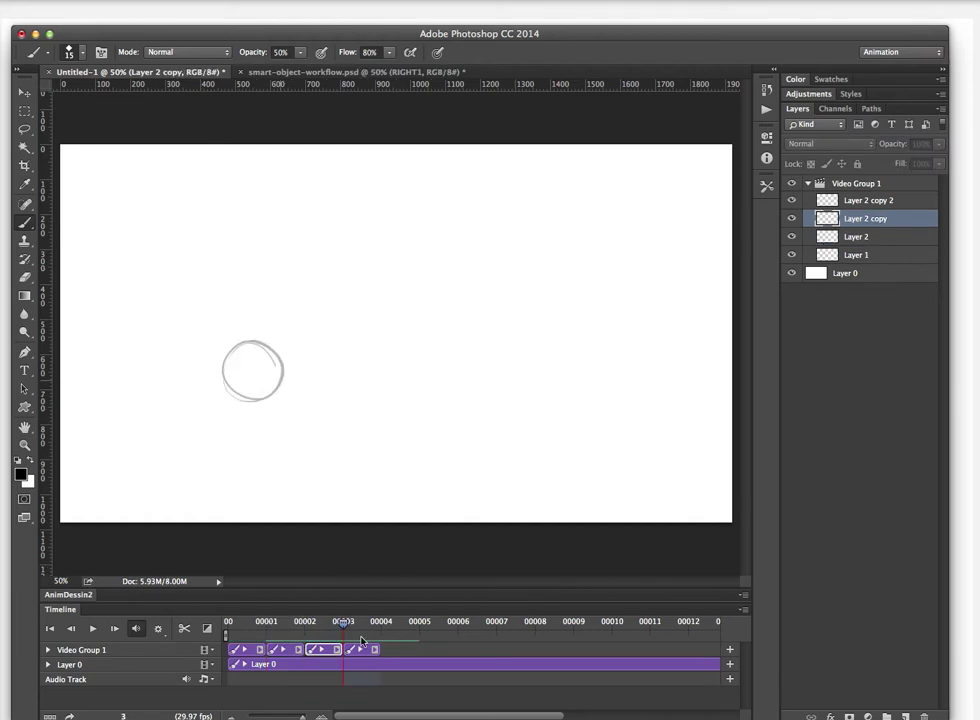
click(367, 649)
drag(327, 352, 332, 345)
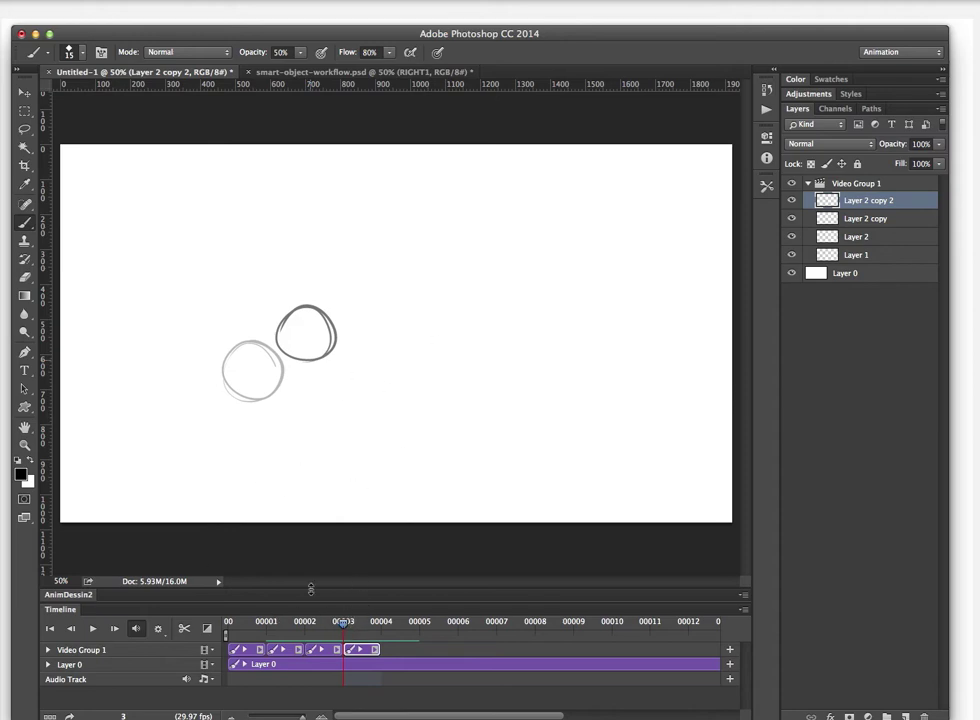
Return to frame 1, make Layer 2 active and add cross contour lines to its ball
mouse_move(343, 622)
mouse_down()
mouse_move(268, 624)
mouse_move(308, 624)
mouse_move(276, 628)
mouse_up()
click(179, 394)
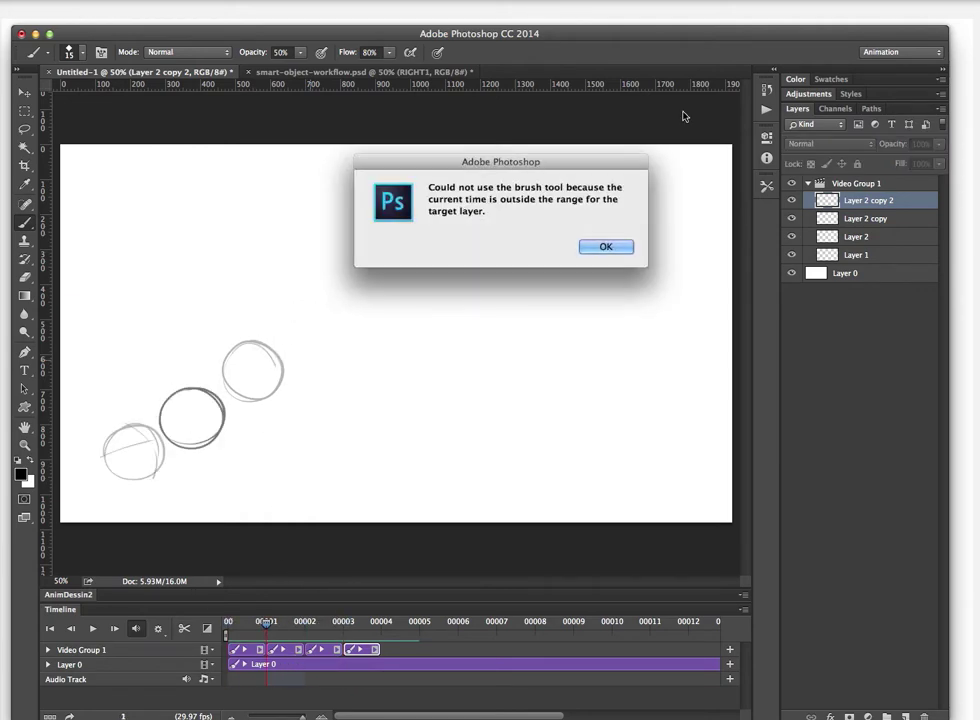
click(606, 247)
click(284, 650)
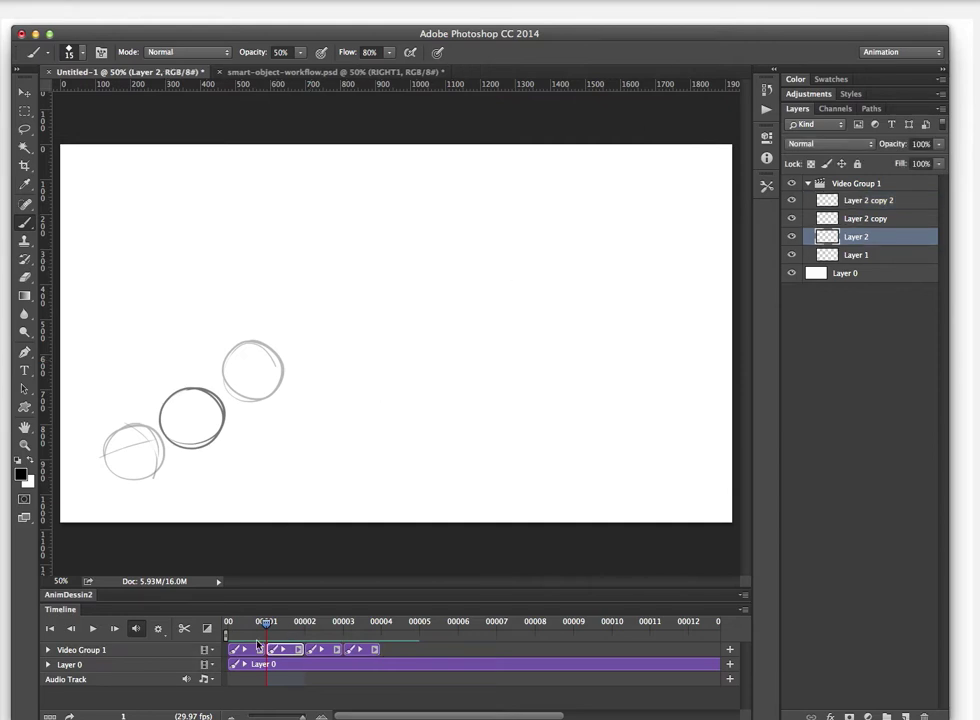
drag(195, 391, 206, 441)
drag(166, 423, 219, 406)
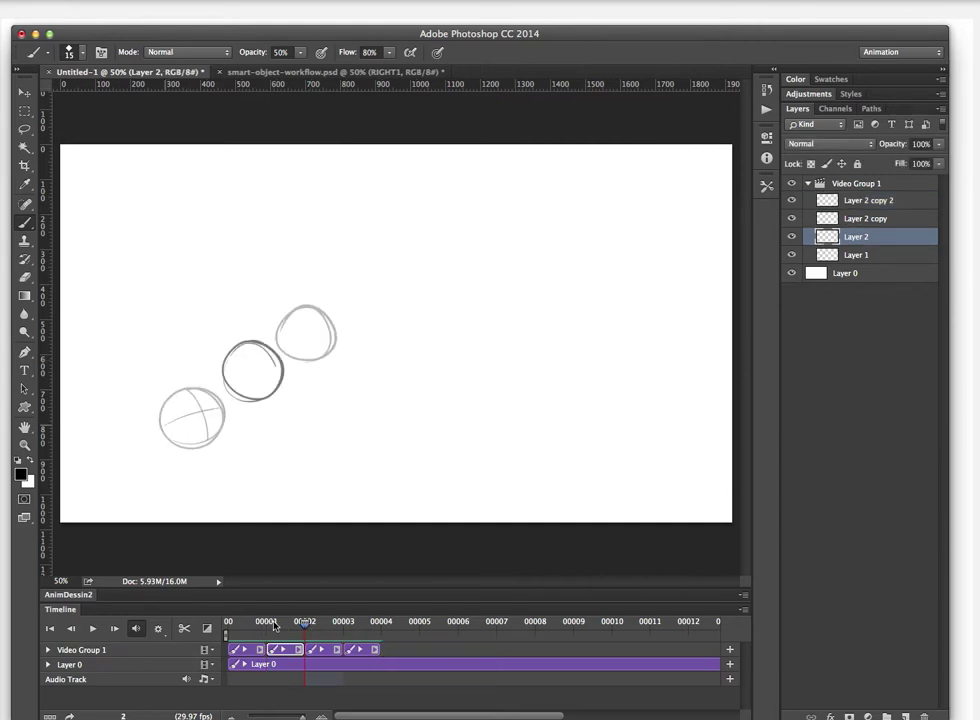
Make Layer 2 copy active at frame 2 and sketch a second ball with a short inner curve to the upper right
drag(268, 624, 305, 624)
click(331, 650)
mouse_move(308, 319)
mouse_down()
mouse_move(294, 334)
mouse_move(285, 312)
mouse_up()
Go back to frame 1, try to draw with Layer 2 copy still active and select the Layer 2 clip instead
drag(303, 623, 278, 622)
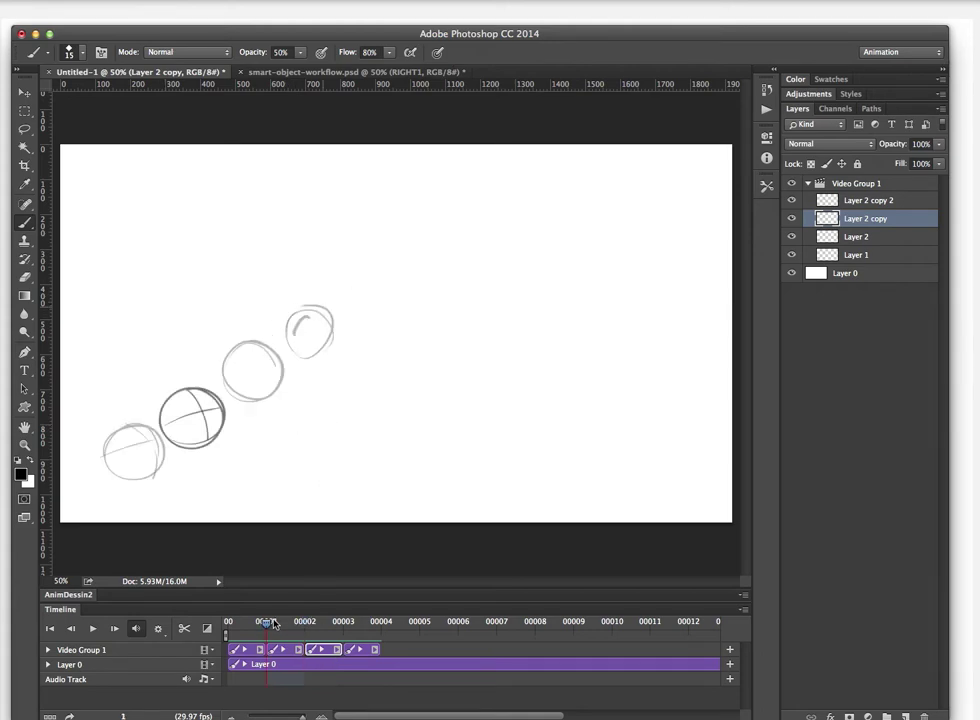
click(212, 390)
click(617, 244)
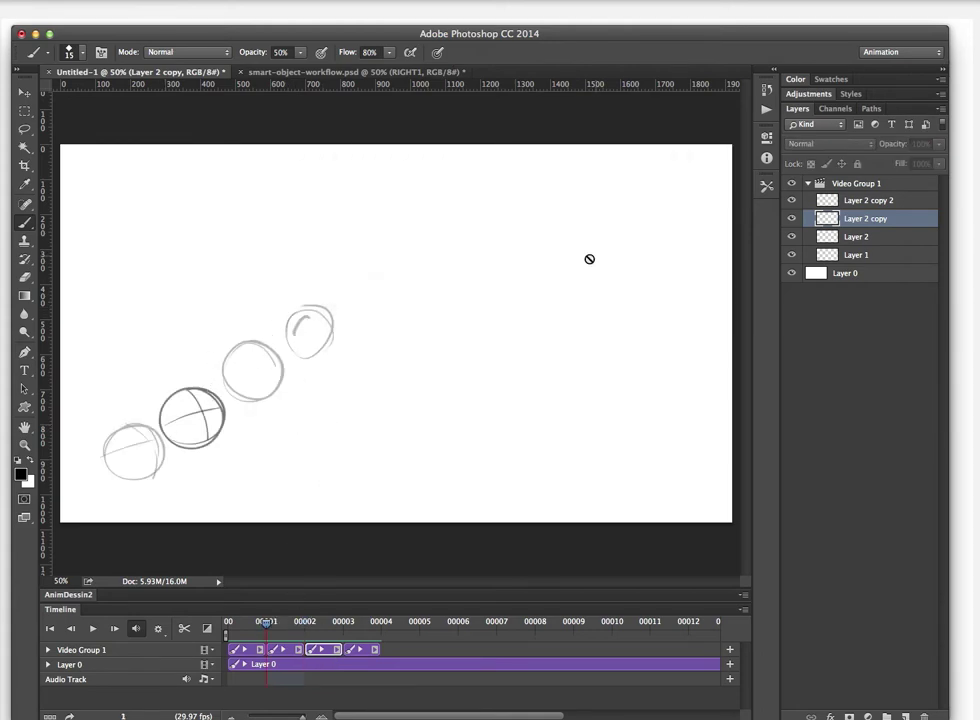
click(289, 652)
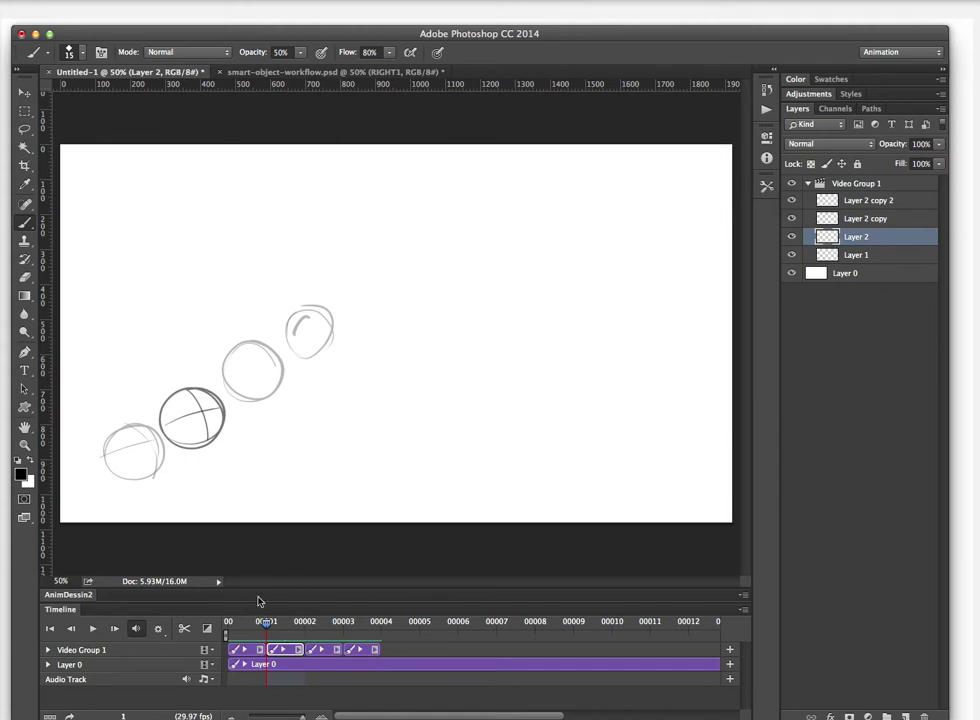
Step through frames 2 and 3, making the Layer 2 copy and Layer 2 copy 2 clips active in turn
click(300, 624)
click(326, 649)
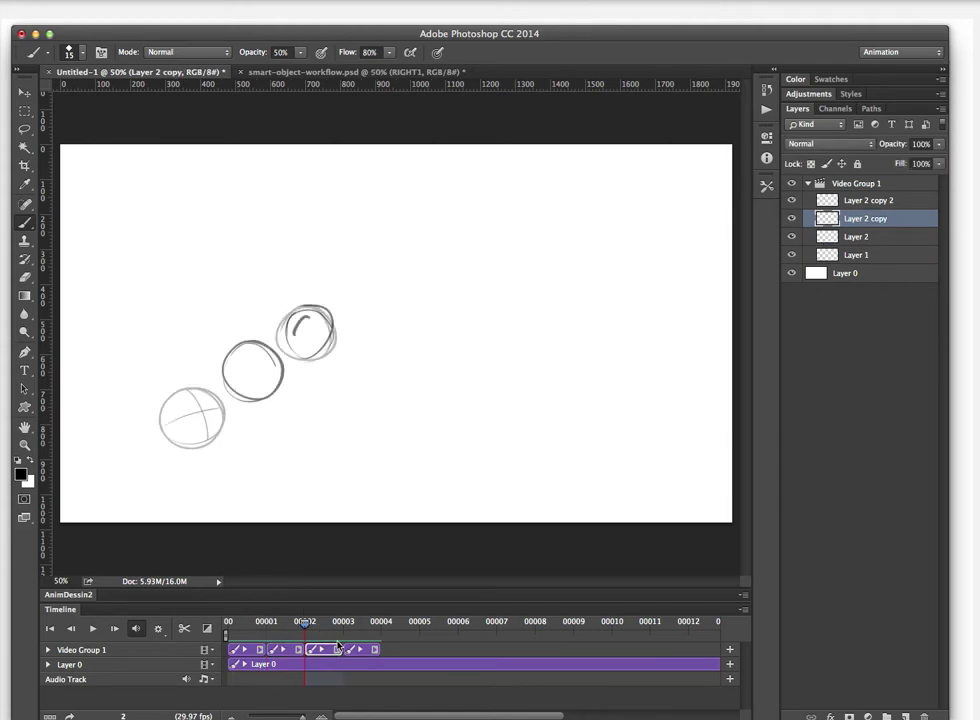
click(343, 625)
click(365, 650)
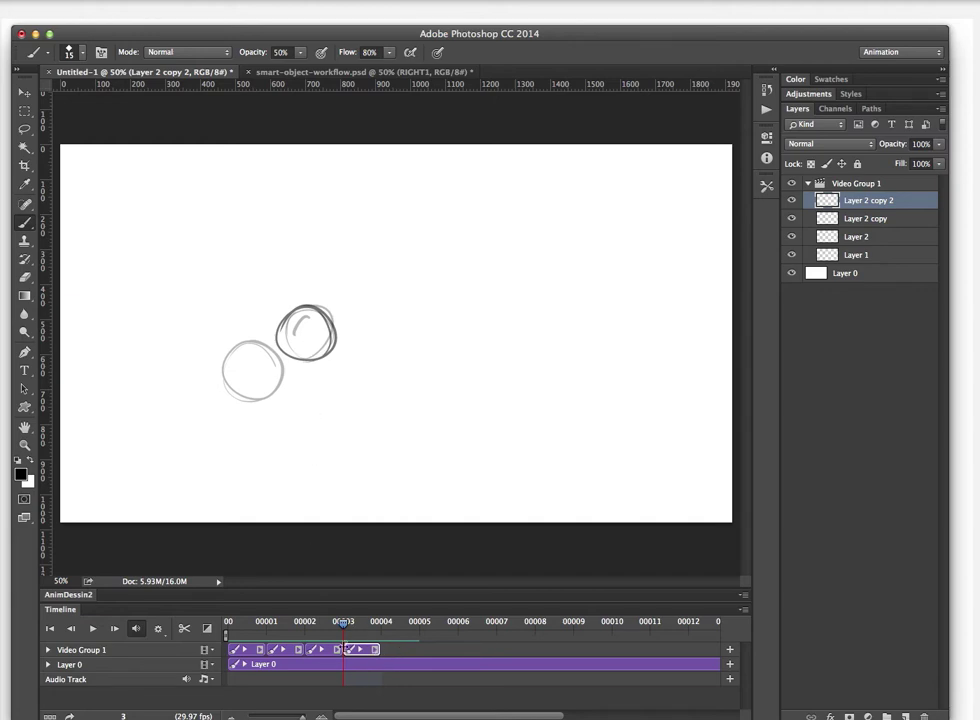
Move the Layer 2 copy 2 clip along the timeline to frame 6 and place the playhead at frame 4
click(336, 650)
drag(338, 651, 414, 650)
click(414, 650)
click(390, 650)
mouse_move(414, 650)
mouse_down()
mouse_move(340, 650)
mouse_move(486, 650)
mouse_up()
drag(408, 628, 385, 625)
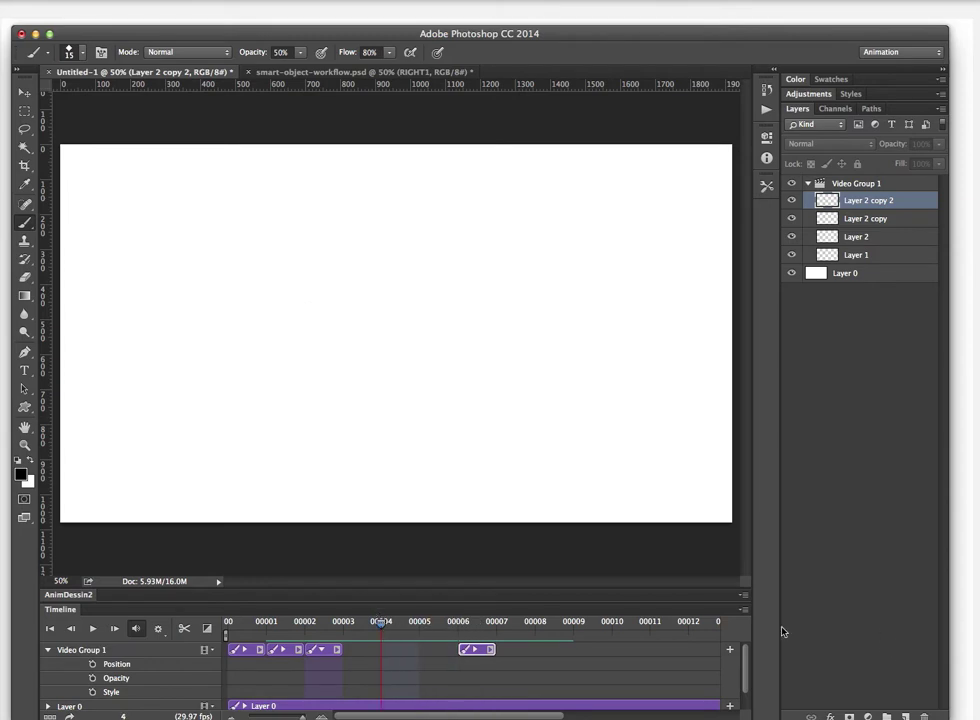
Duplicate the Layer 2 copy clip to fill frame 3 and add a new empty layer starting at frame 4
click(334, 649)
drag(893, 222, 887, 714)
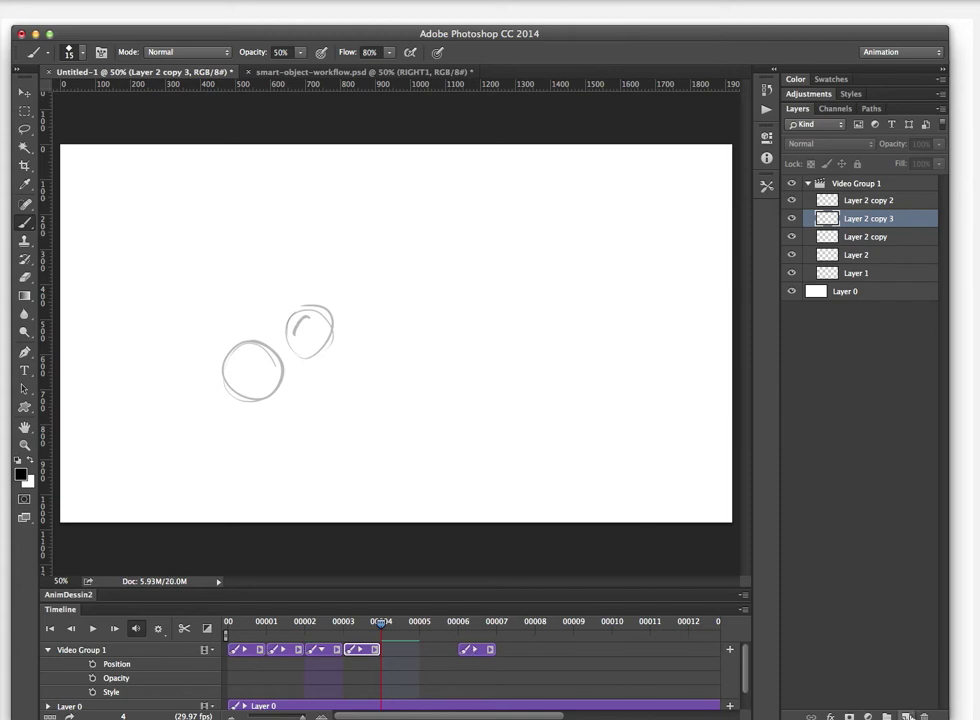
click(905, 716)
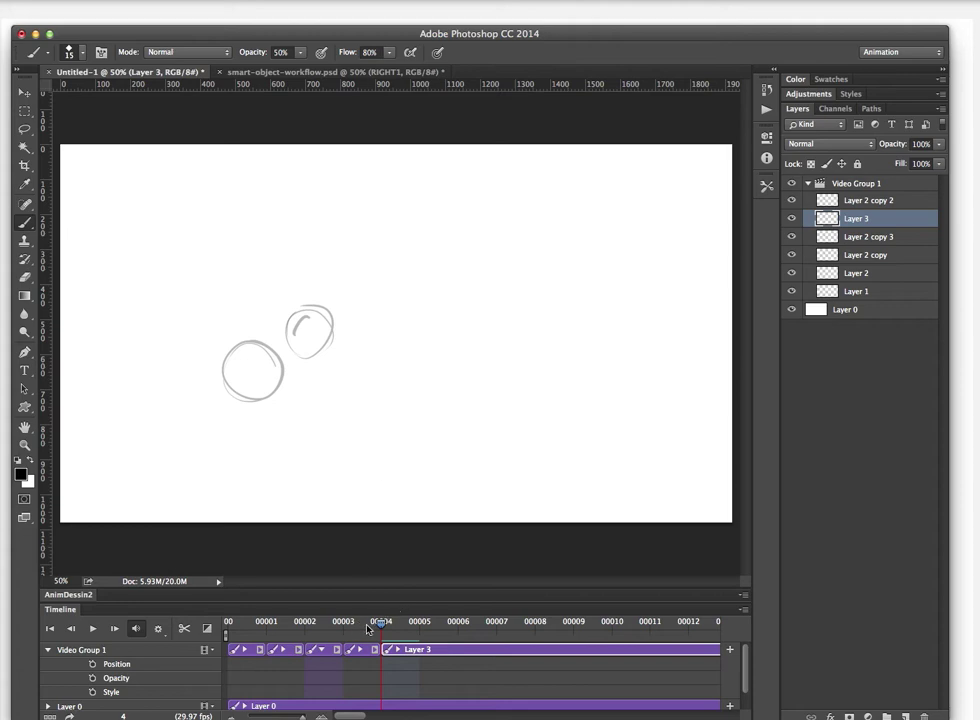
Delete Video Group 1 together with all the drawing layers it contains
click(880, 184)
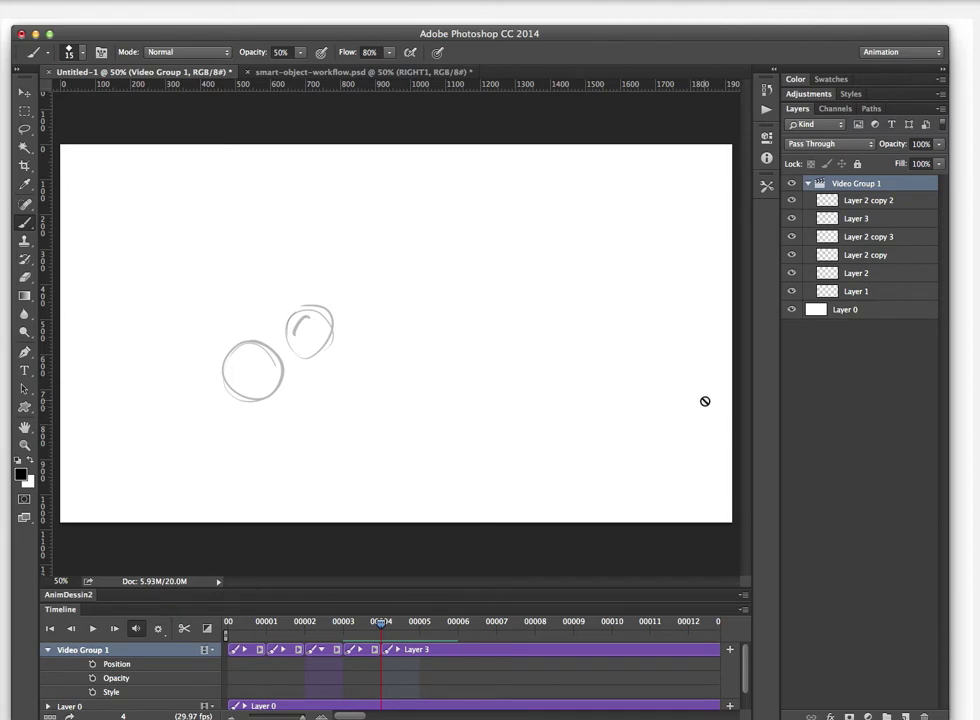
key(Delete)
key(BackSpace)
Create a new blank video layer above Layer 0 and move its clip to start at frame 0
click(62, 3)
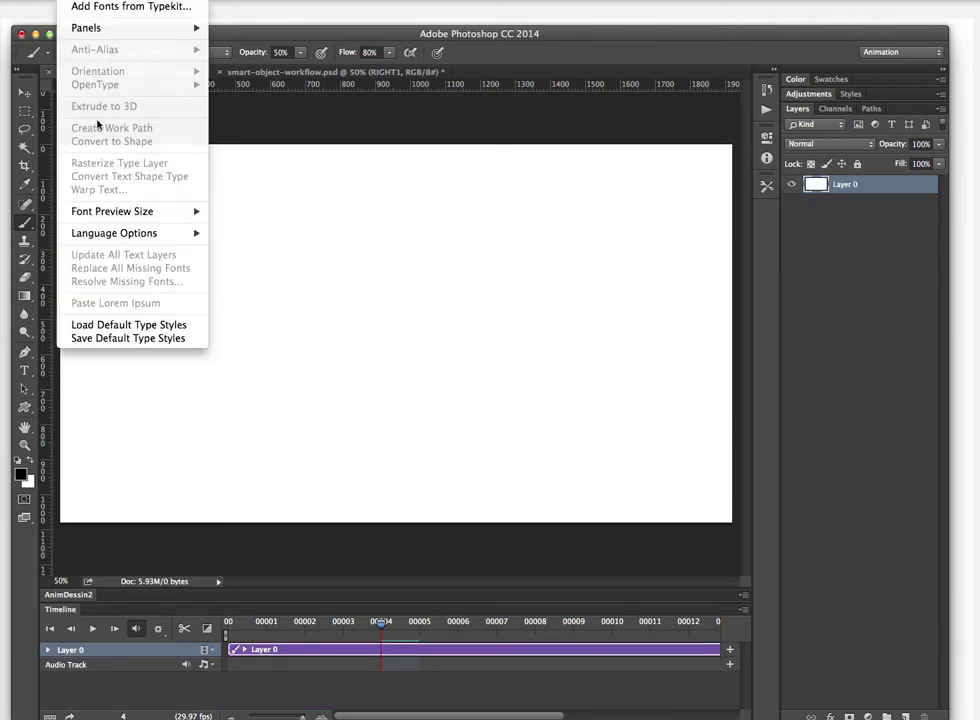
mouse_move(26, 3)
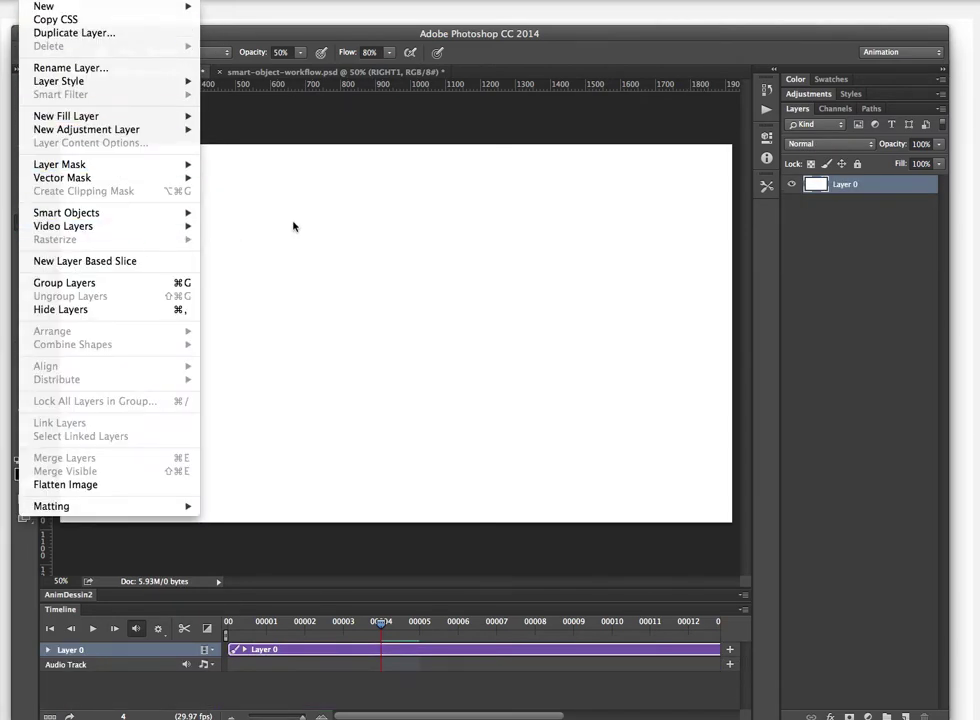
mouse_move(180, 226)
click(312, 246)
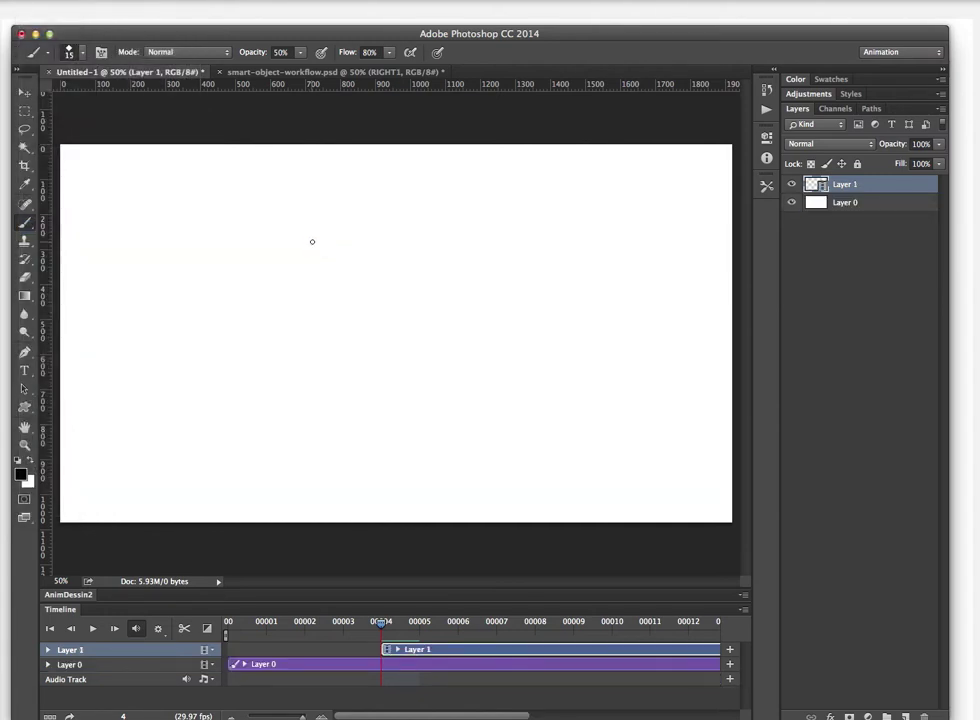
drag(448, 650, 228, 623)
click(304, 623)
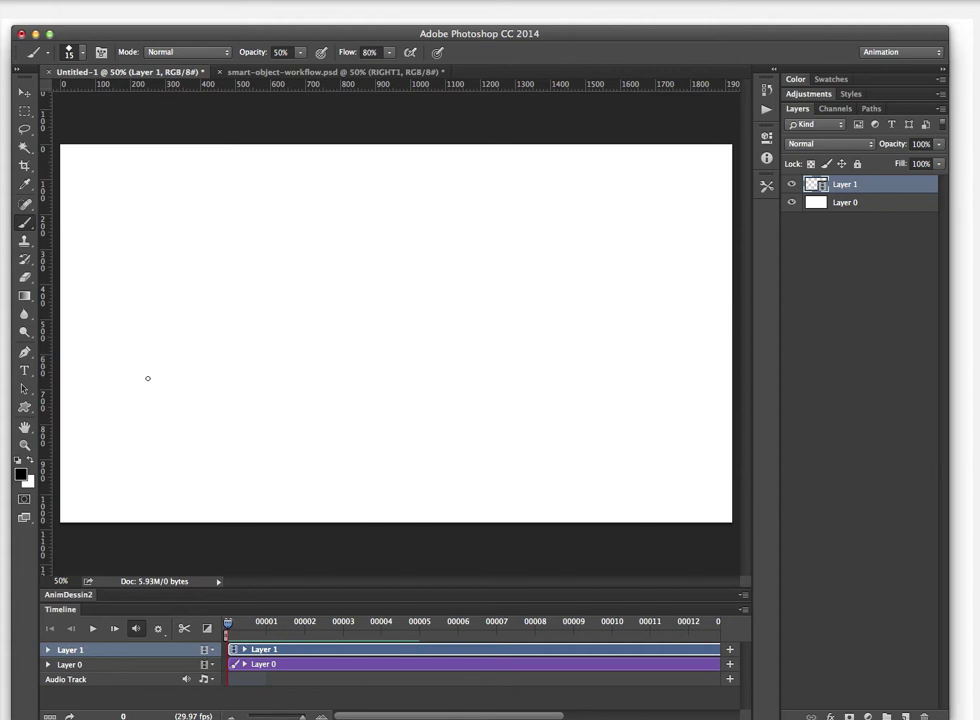
Draw a ball rising diagonally toward the upper right of the canvas on frames 0, 1, 2, 3 and 7 of the video layer
mouse_move(112, 475)
mouse_down()
mouse_move(118, 430)
mouse_move(114, 476)
mouse_up()
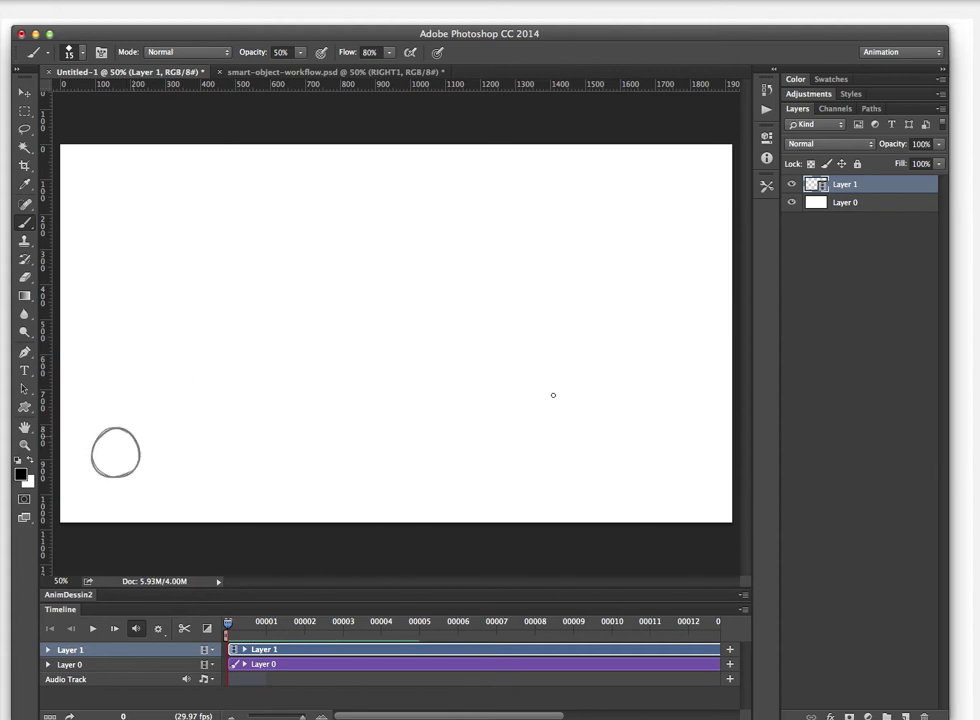
click(265, 631)
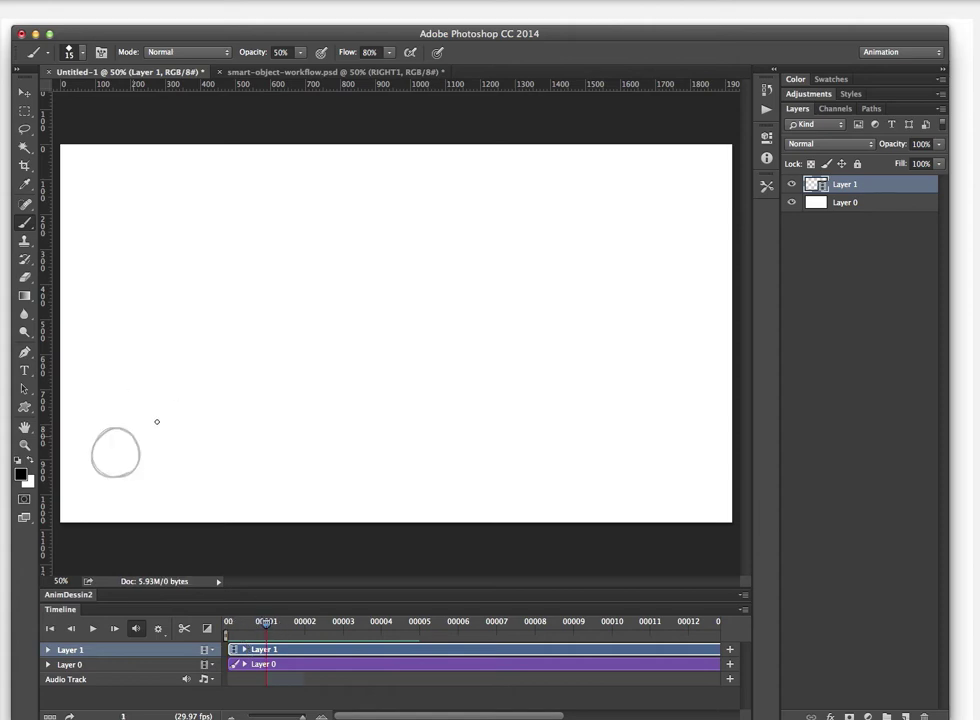
mouse_move(133, 432)
mouse_down()
mouse_move(179, 427)
mouse_move(222, 372)
mouse_move(224, 318)
mouse_up()
click(304, 627)
click(343, 621)
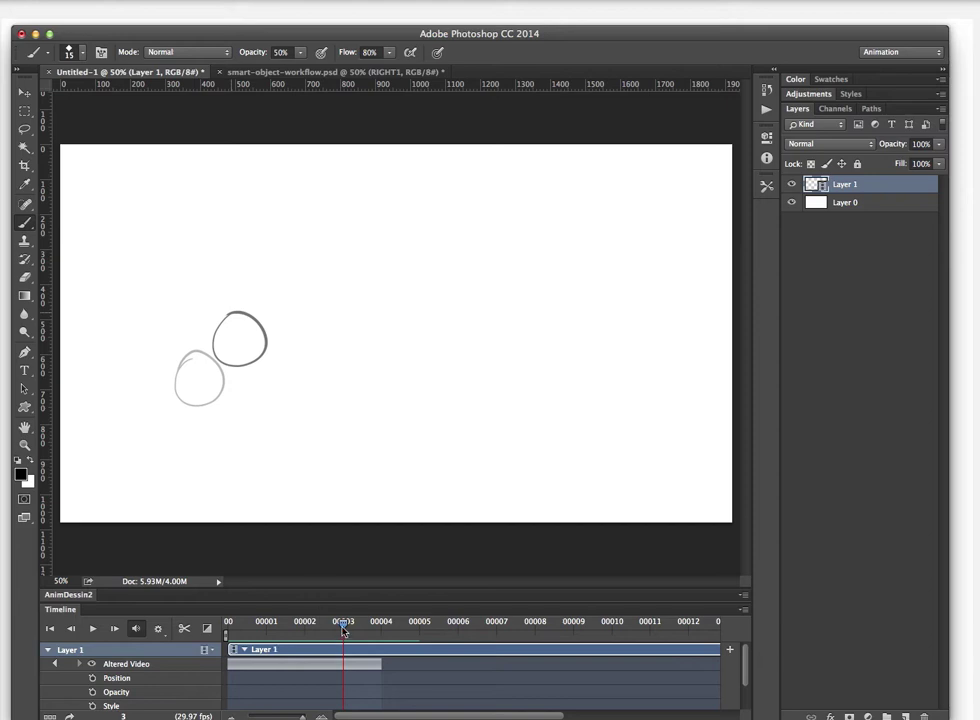
drag(343, 622, 500, 626)
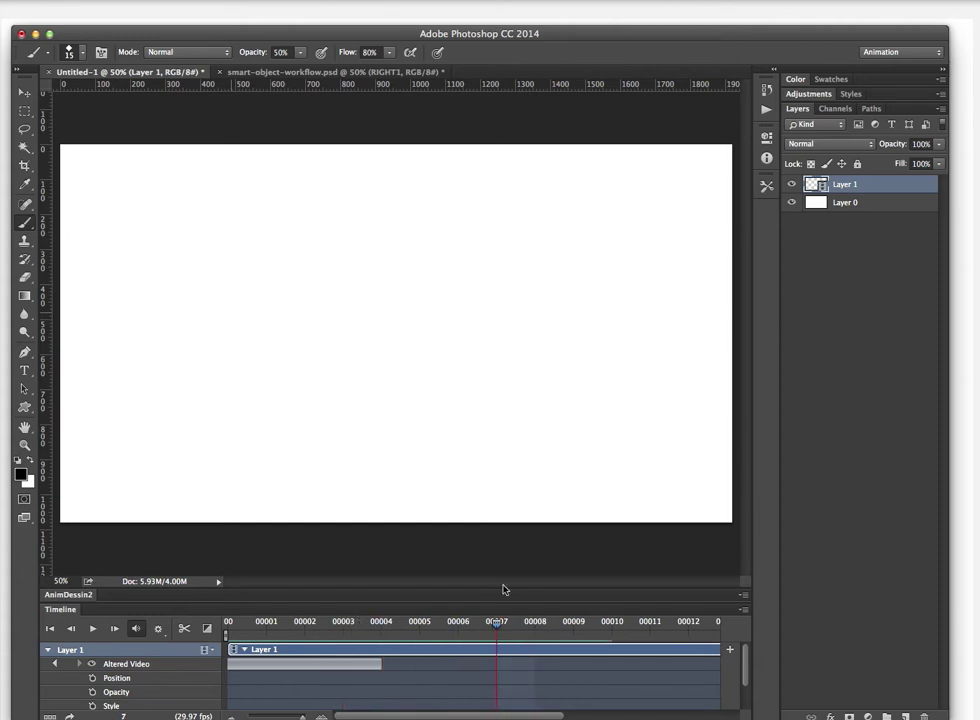
drag(297, 306, 302, 298)
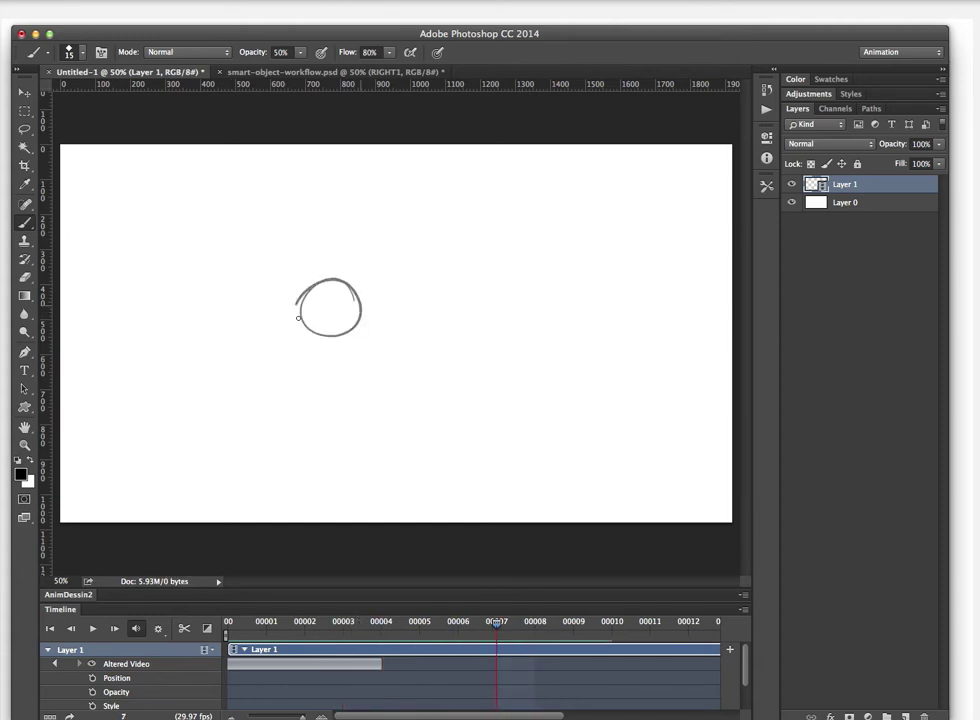
Return to frame 3 and duplicate that frame once on the video layer
click(527, 624)
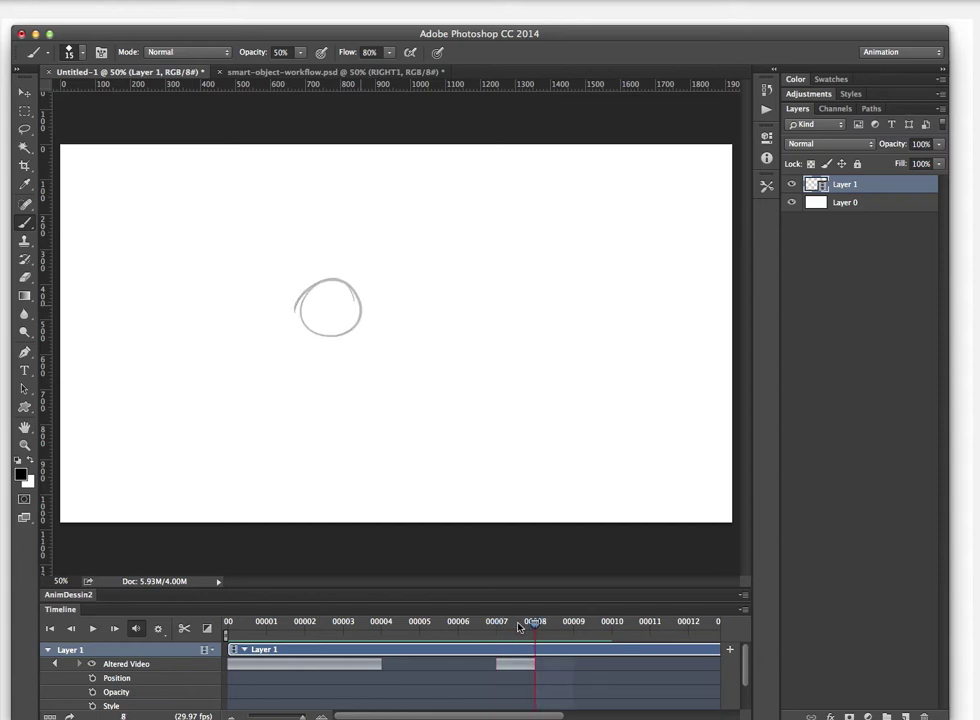
click(490, 625)
mouse_move(486, 625)
mouse_down()
mouse_move(398, 650)
mouse_move(490, 650)
mouse_move(389, 656)
mouse_move(430, 645)
mouse_move(270, 640)
mouse_move(241, 652)
mouse_move(305, 630)
mouse_move(265, 632)
mouse_move(487, 642)
mouse_move(333, 658)
mouse_move(528, 660)
mouse_move(356, 658)
mouse_up()
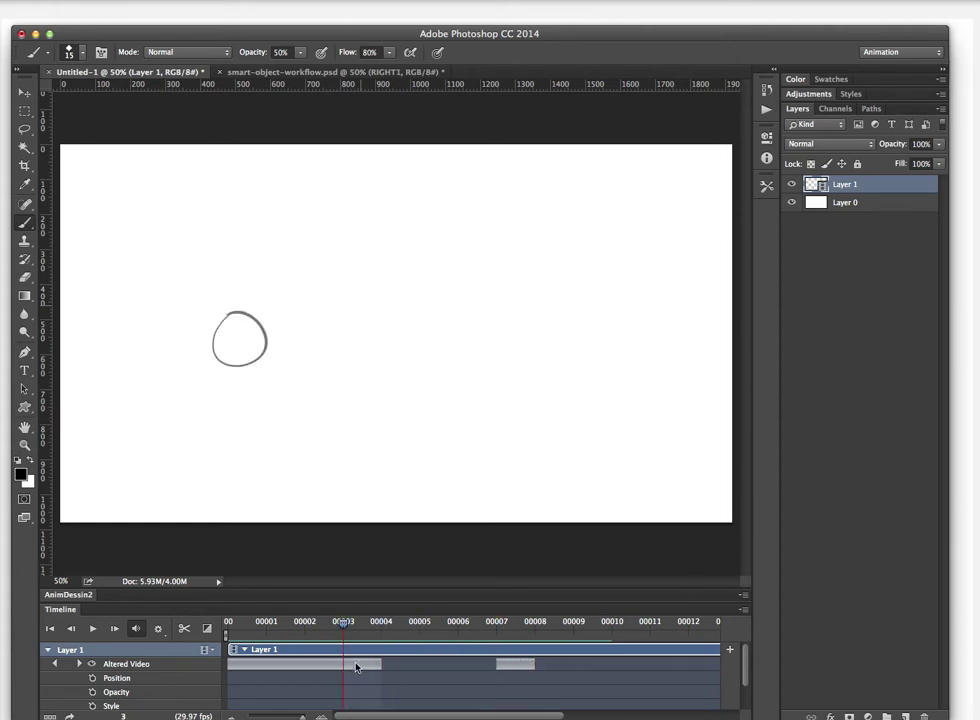
click(5, 2)
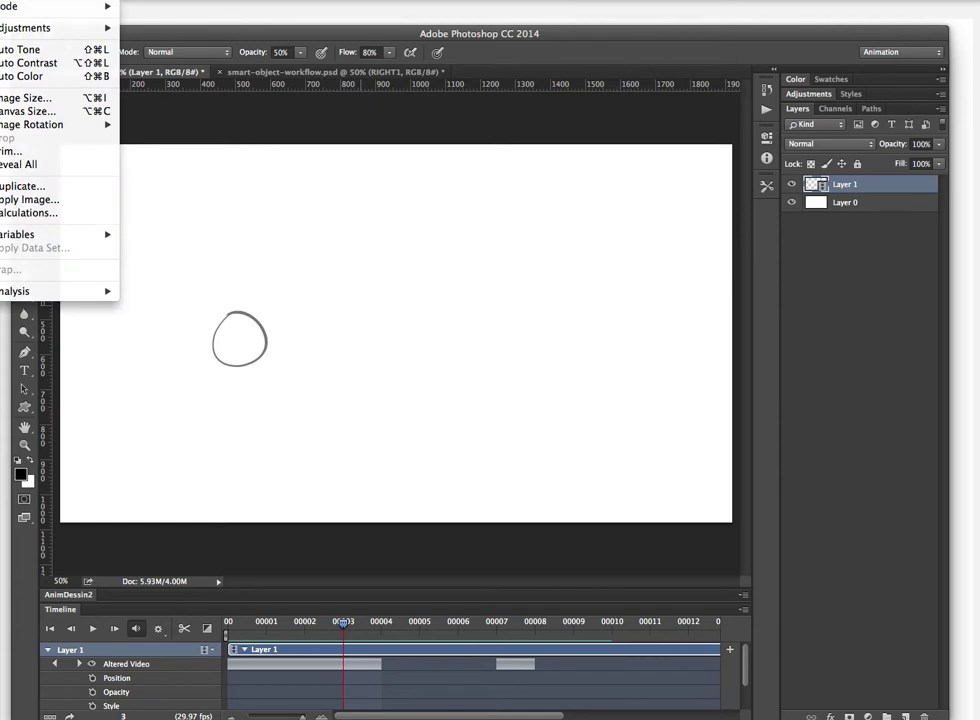
mouse_move(40, 0)
mouse_move(63, 226)
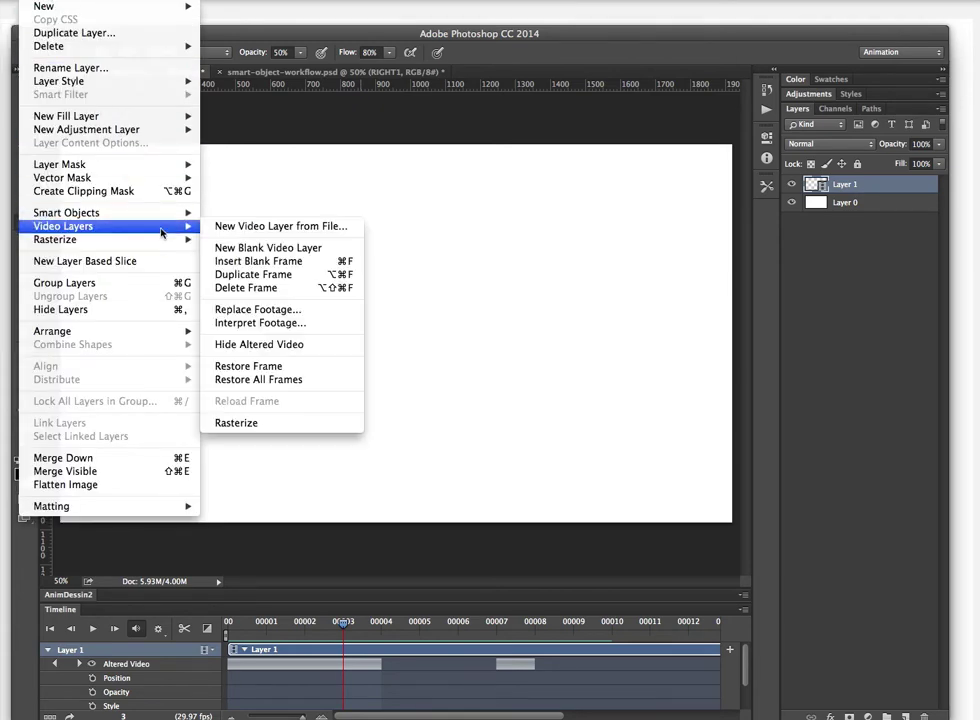
click(349, 277)
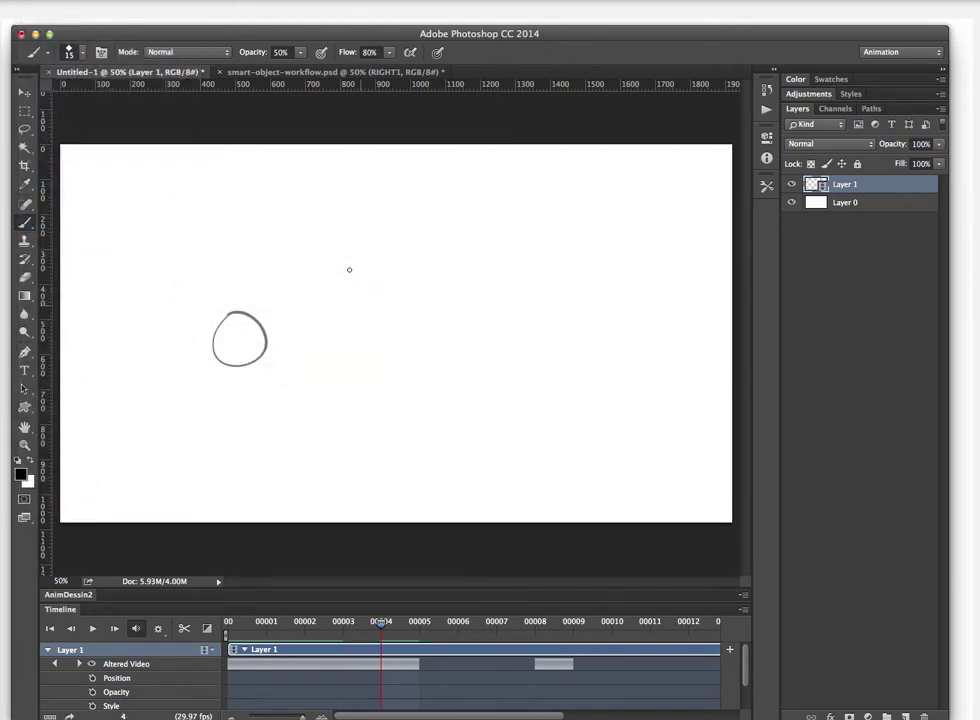
Duplicate the current frame three more times and undo those extra duplicates
key(F6)
key(F6)
key(F6)
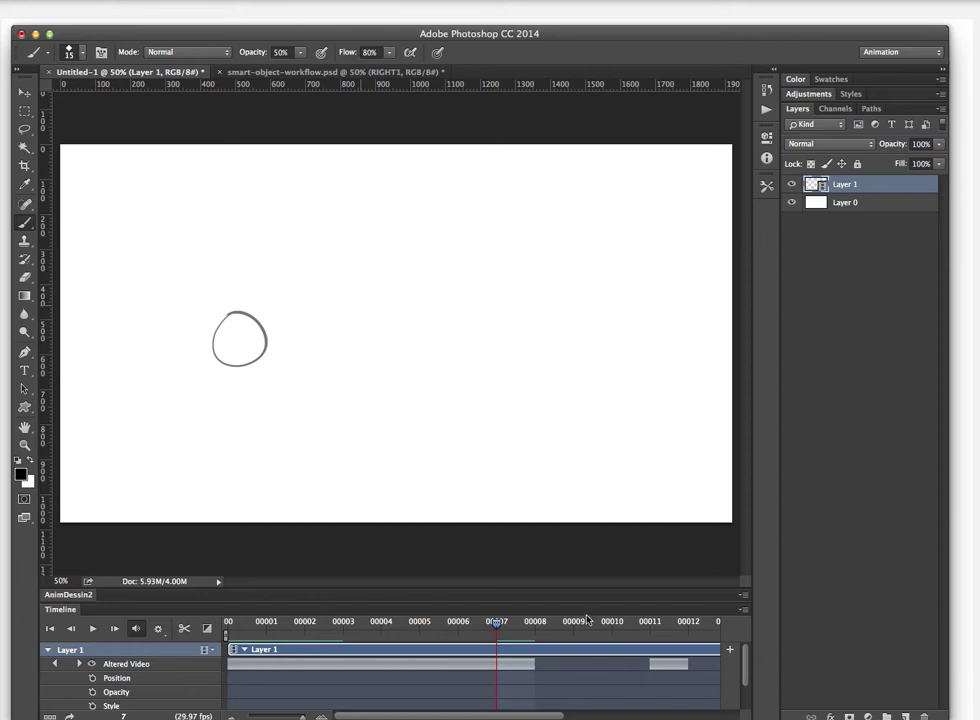
key(super+z)
key(super+z)
key(alt+super+z)
key(alt+super+z)
key(alt+super+z)
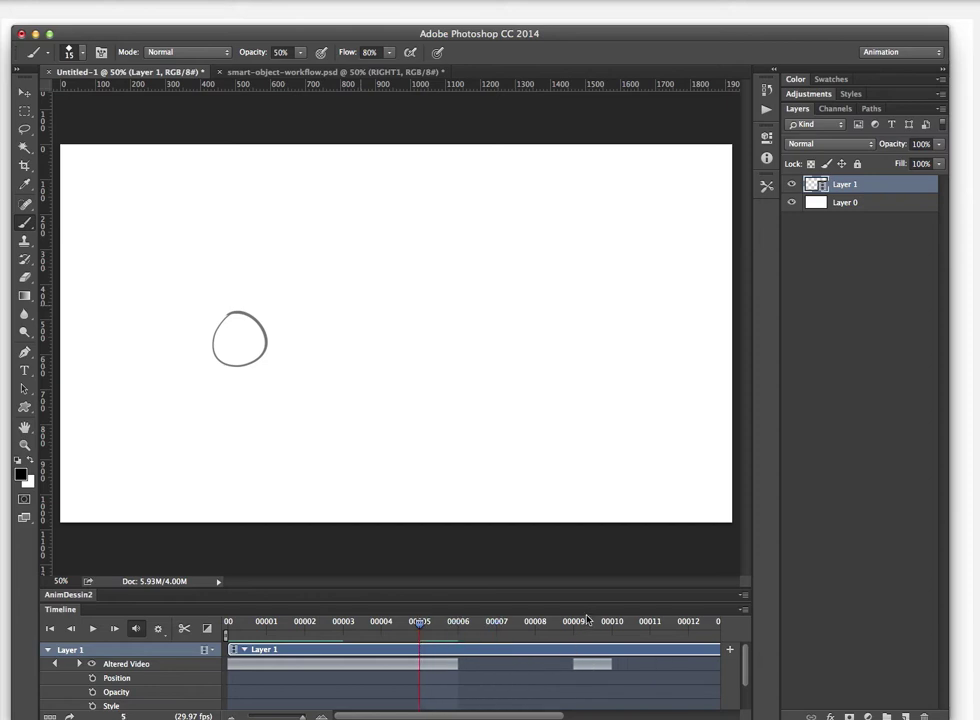
Copy the entire frame 4 drawing and paste it into frames 5, 6 and 7 of the video layer
key(ctrl+a)
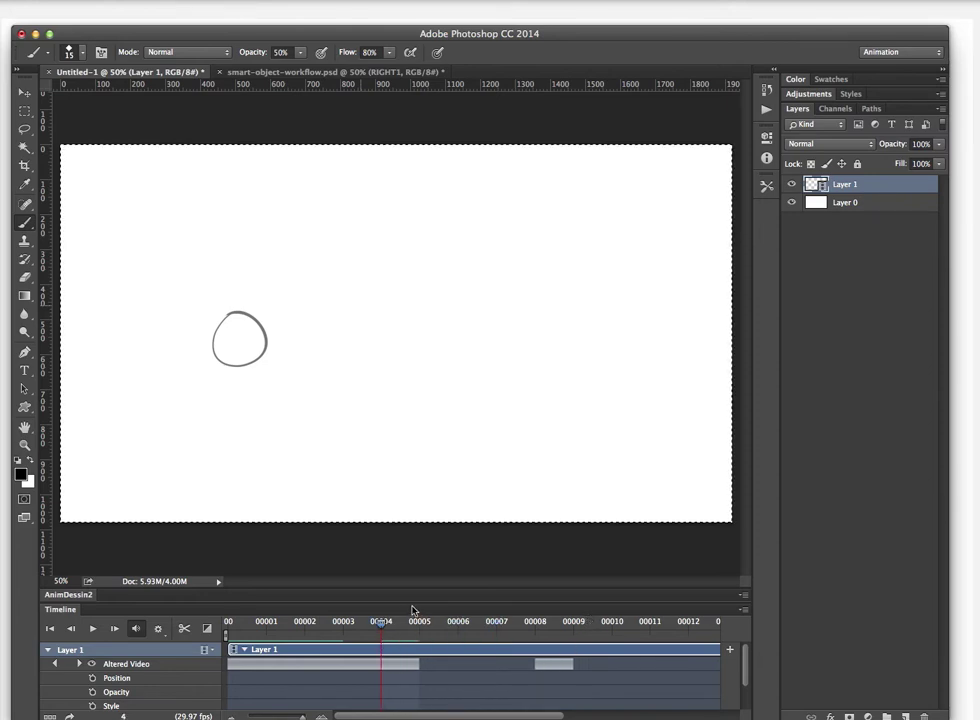
key(Right)
key(super+v)
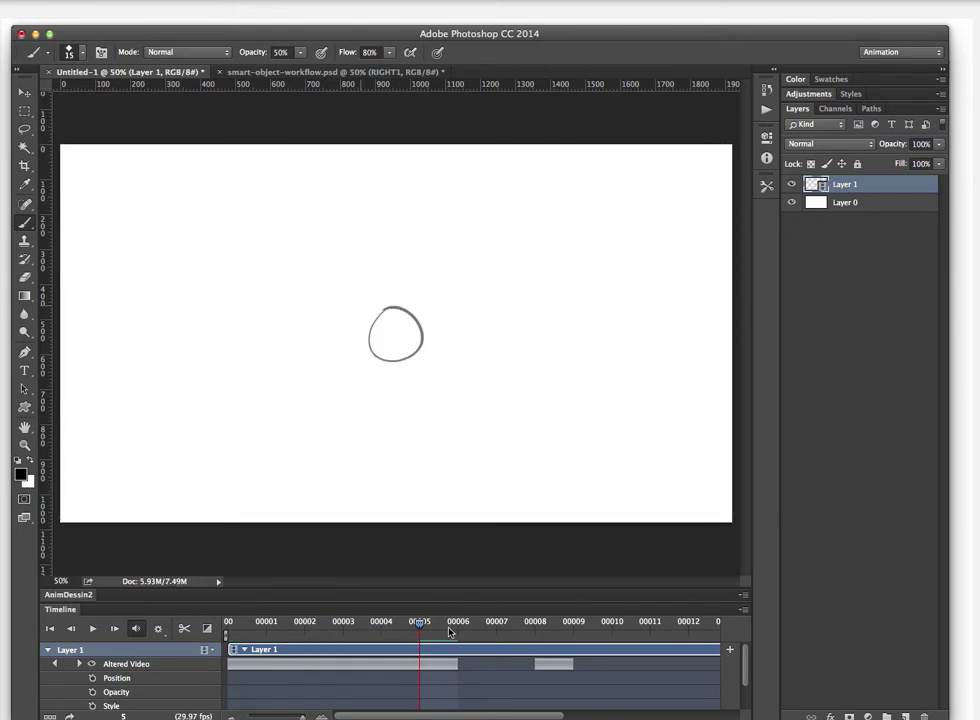
click(455, 625)
key(super+v)
click(505, 624)
key(super+v)
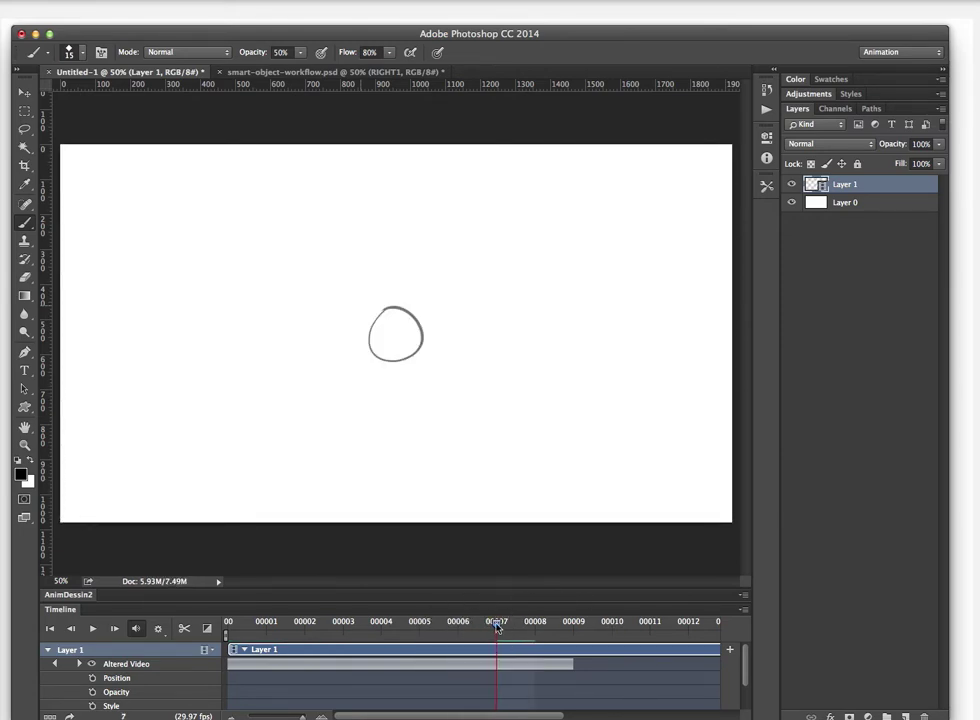
Scrub through the ball frames and sketch extra outline and contour strokes over the ball at frame 6
drag(497, 625, 275, 627)
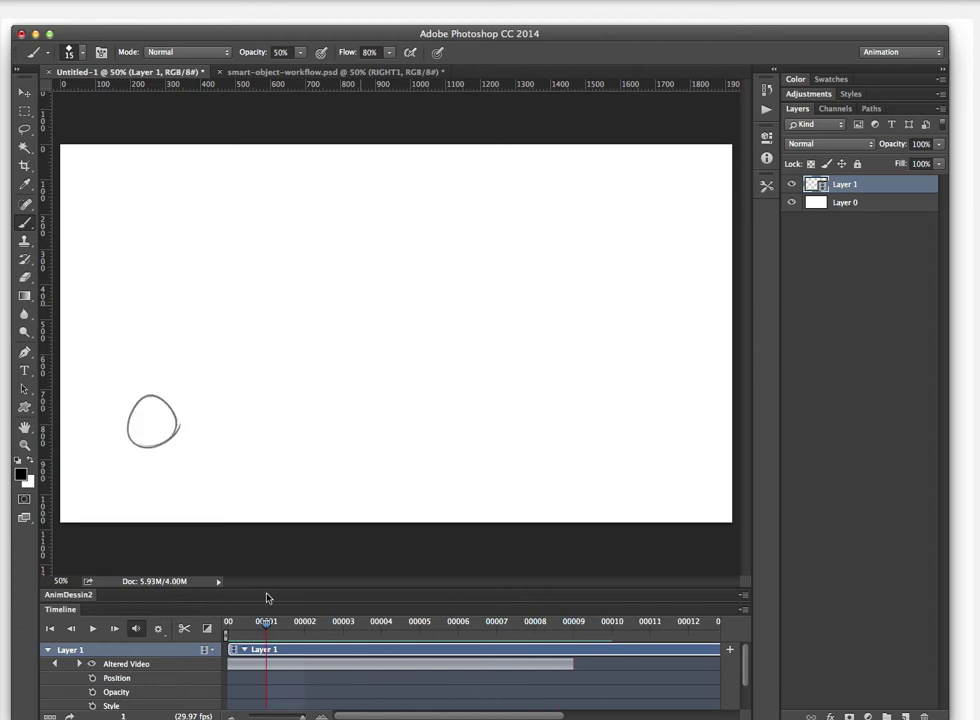
drag(265, 622, 443, 625)
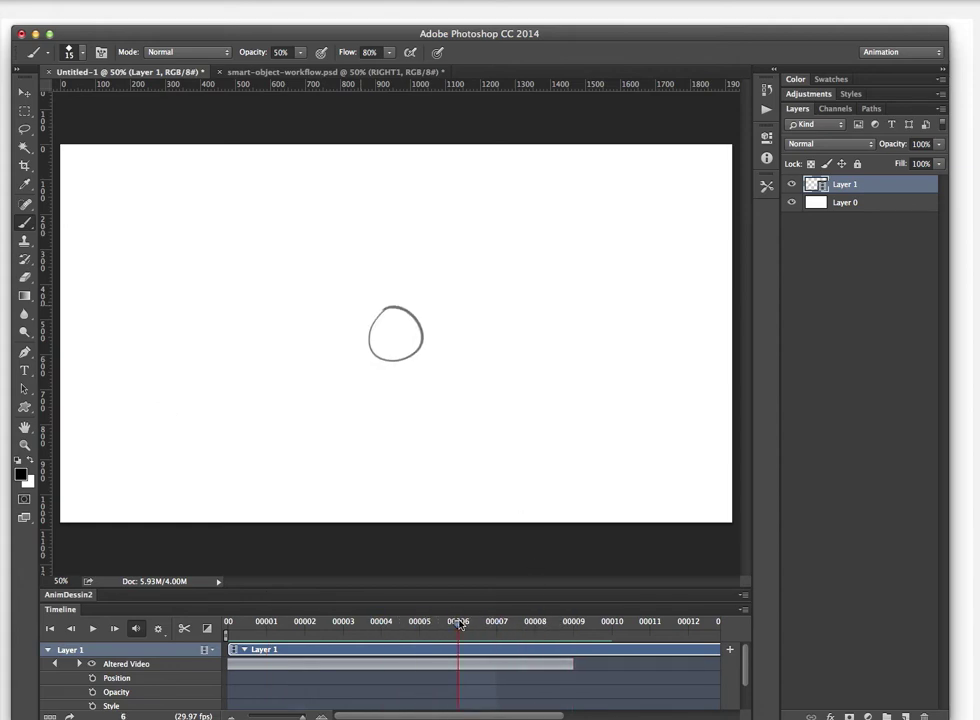
mouse_move(381, 305)
mouse_down()
mouse_move(412, 359)
mouse_move(382, 337)
mouse_up()
mouse_move(451, 628)
mouse_down()
mouse_move(429, 628)
mouse_move(449, 624)
mouse_up()
Try to copy the frame 6 drawing and paste it into frame 5, undo the paste and go back to frame 6
key(super+a)
click(430, 625)
key(super+v)
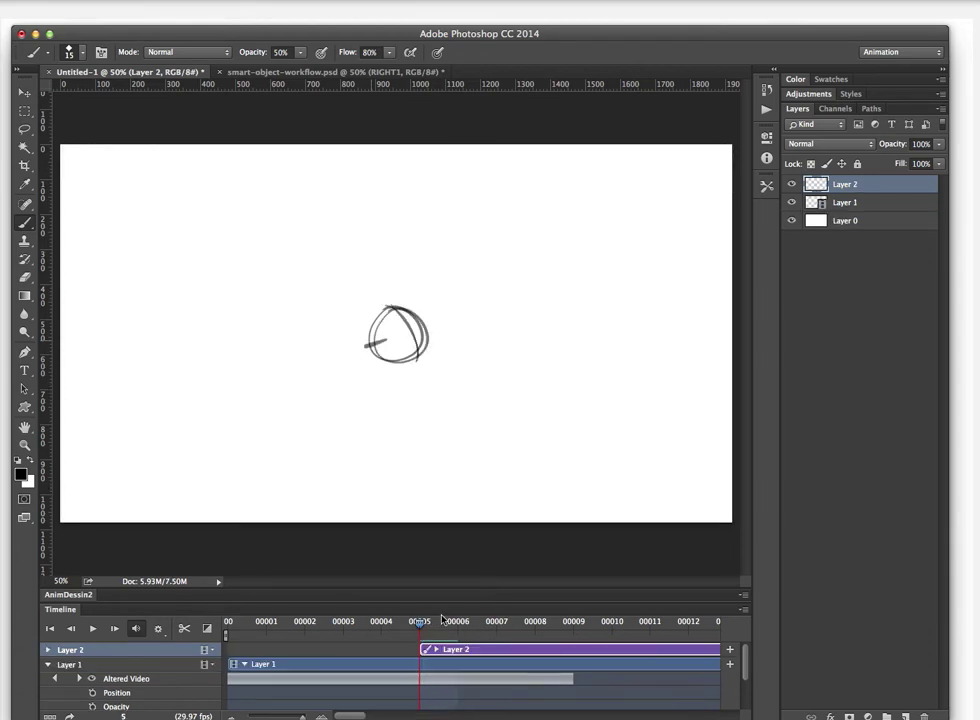
key(super+z)
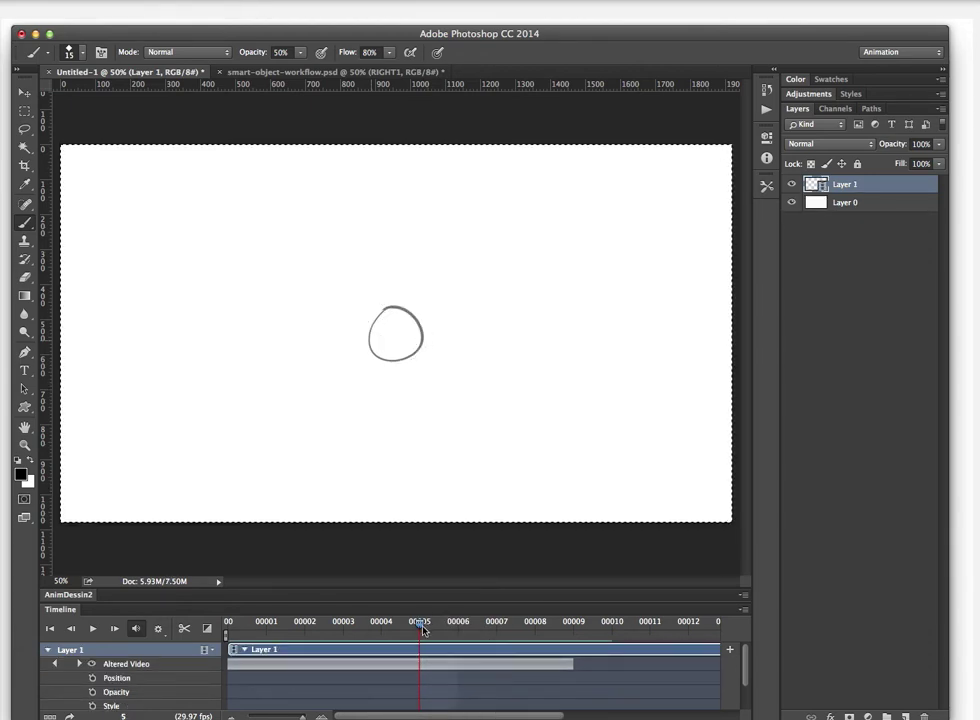
drag(421, 626, 454, 626)
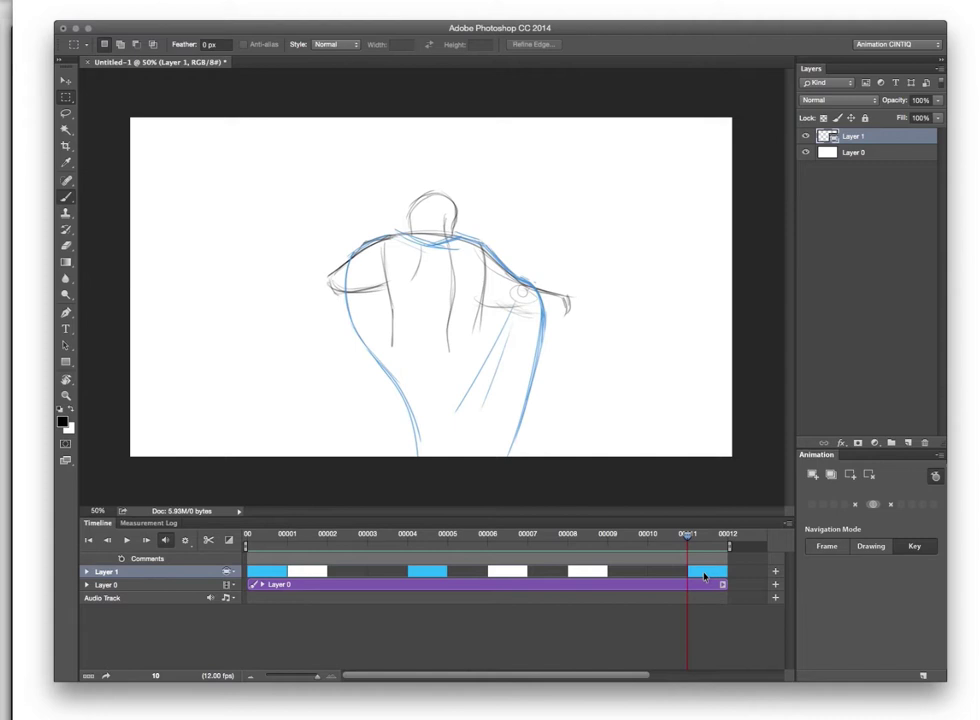
Switch to the video player and play 01-basic-functionality.mp4
mouse_move(923, 672)
mouse_move(306, 613)
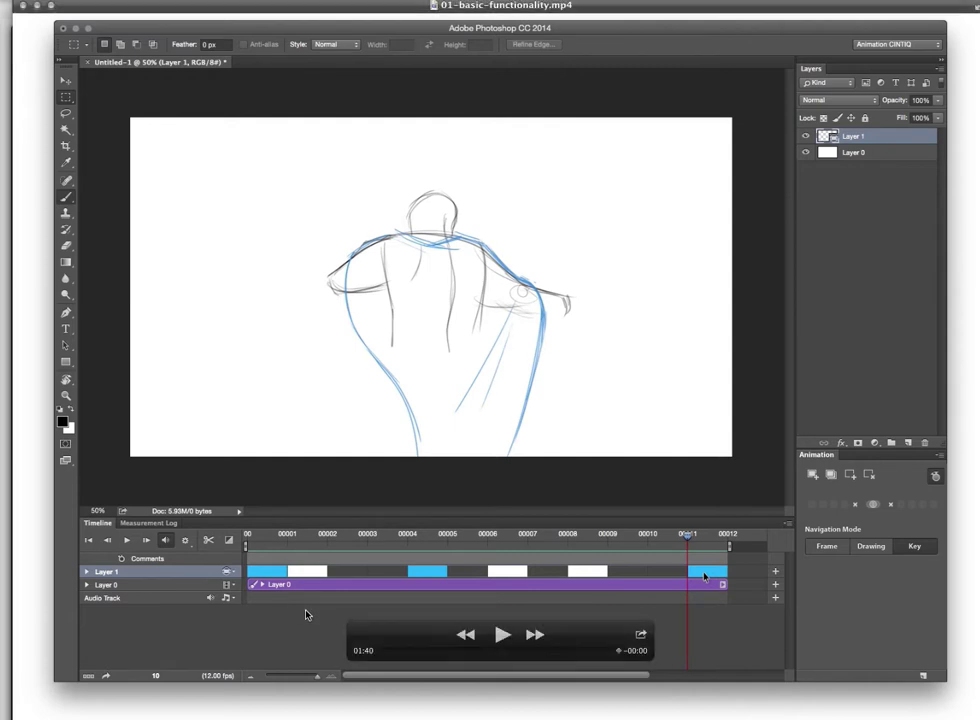
click(503, 636)
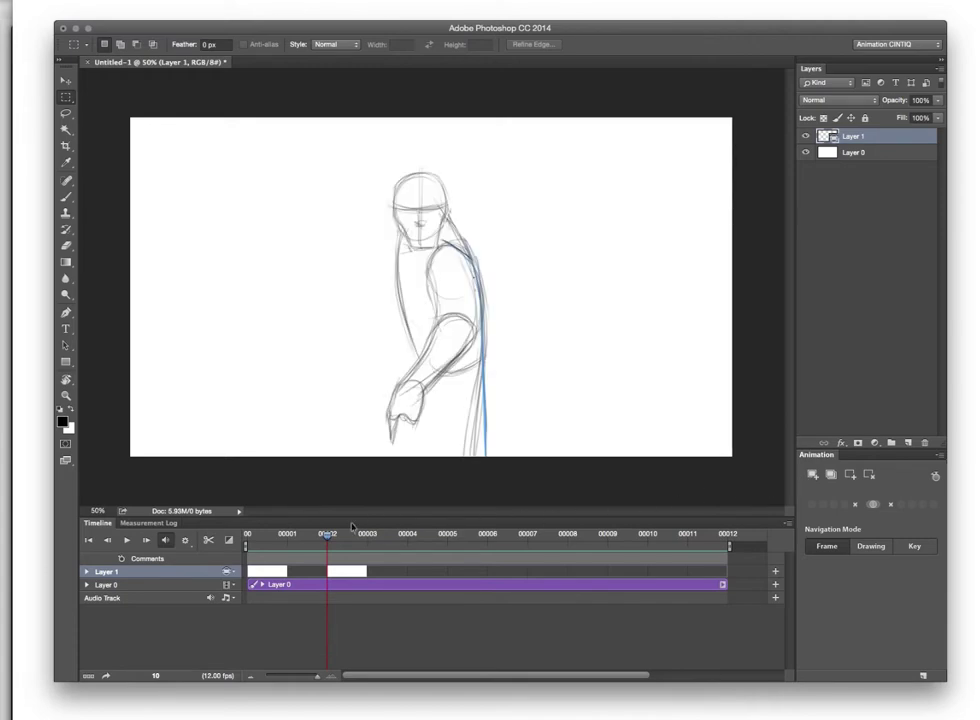
Move the second drawing on Layer 1 to frame 1 and extend the first drawing's exposure by two frames
drag(264, 539, 447, 540)
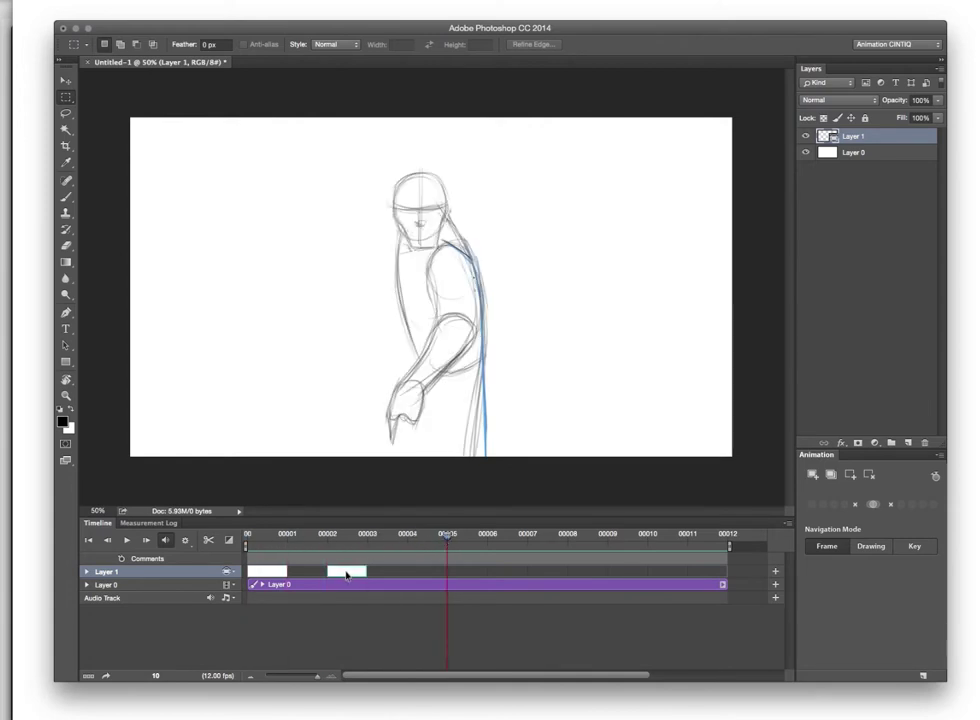
mouse_move(357, 570)
mouse_down()
mouse_move(299, 574)
mouse_move(329, 541)
mouse_move(263, 540)
mouse_move(403, 538)
mouse_up()
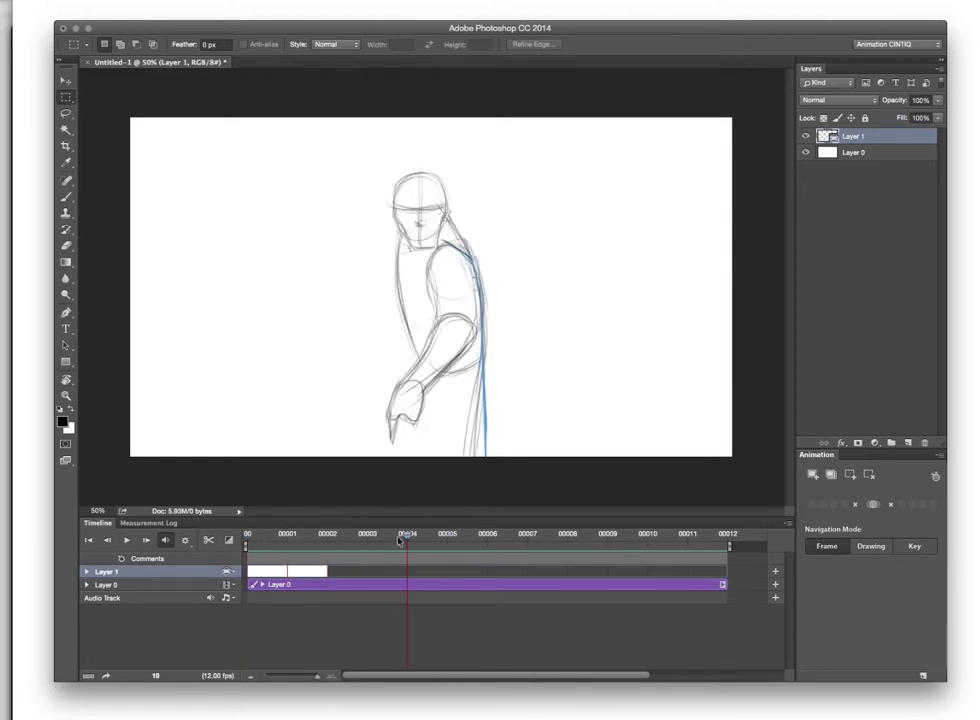
key(Left)
key(Left)
key(Left)
click(852, 476)
click(852, 476)
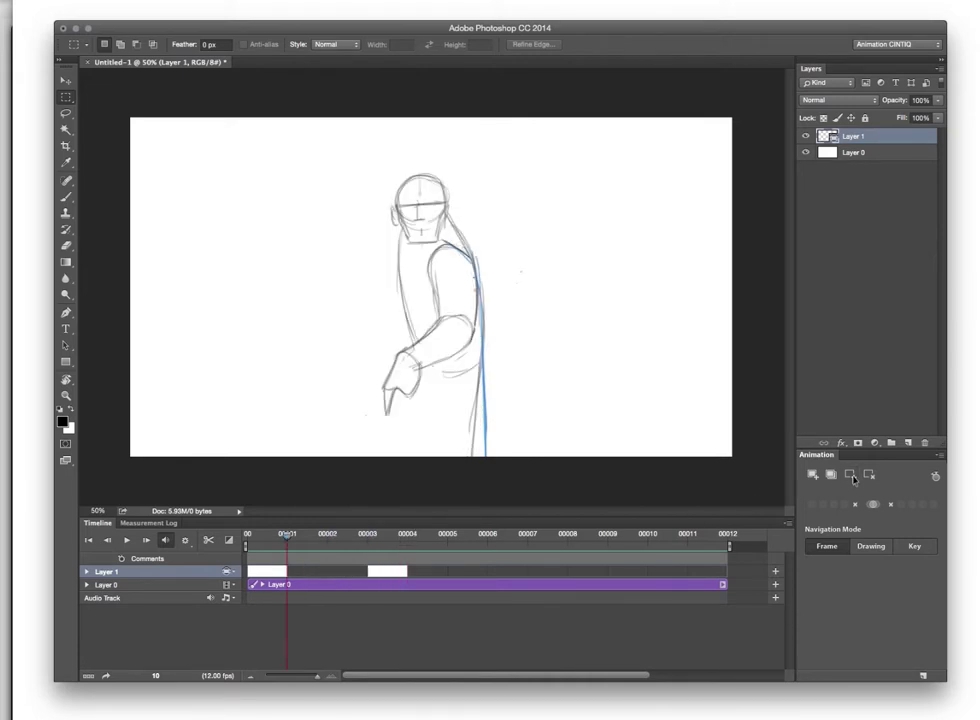
Extend the first drawing's exposure on Layer 1 by two frames, then shorten it again frame by frame
click(851, 476)
click(851, 476)
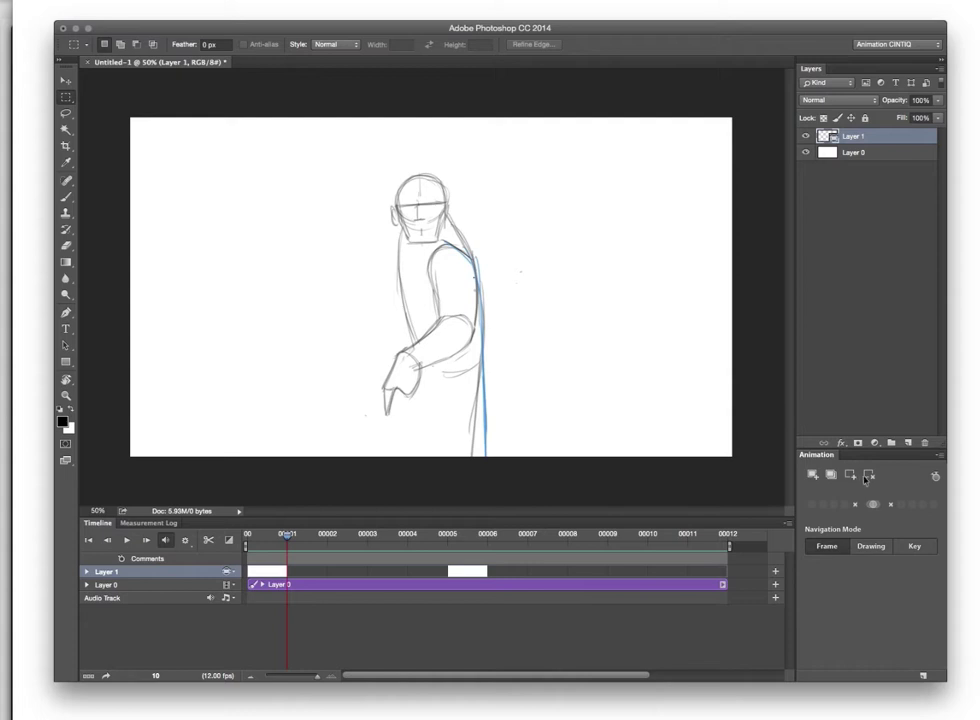
click(870, 477)
click(870, 477)
click(870, 477)
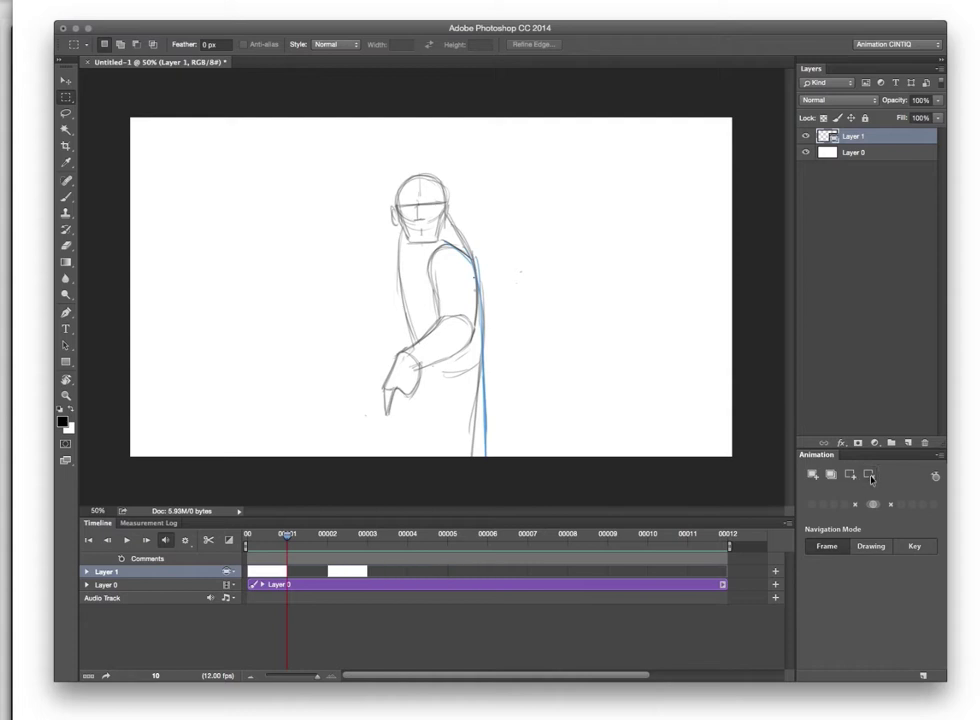
click(870, 477)
click(870, 477)
Turn on automatic drawing creation and brush a freehand wavy line at frame 4 of Layer 1
click(412, 538)
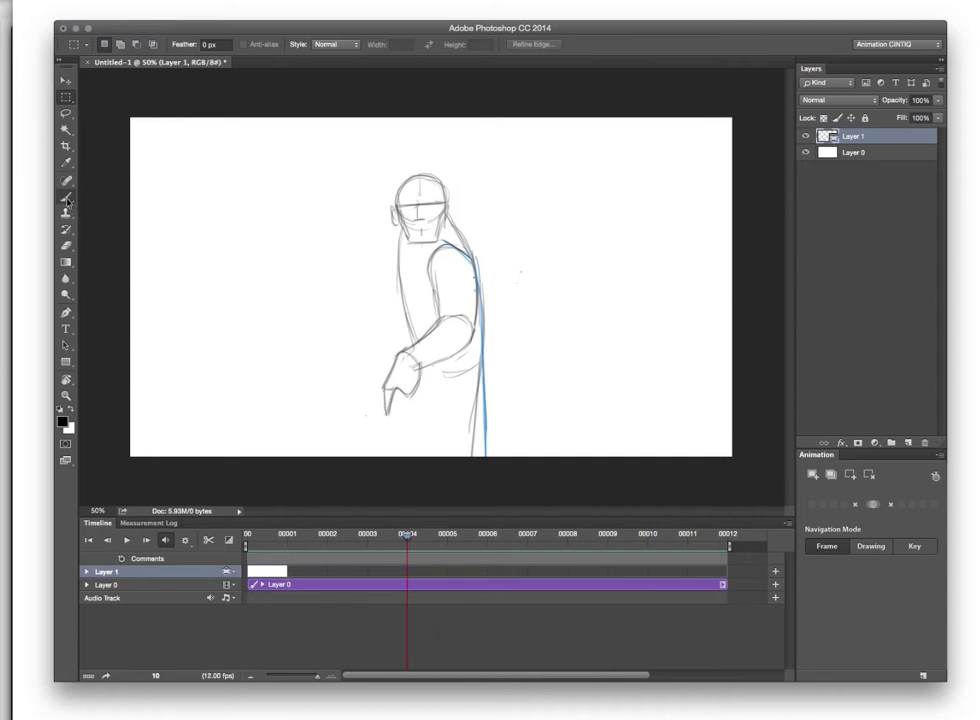
mouse_move(536, 206)
mouse_down()
mouse_move(538, 245)
mouse_move(578, 267)
mouse_move(535, 323)
mouse_move(594, 330)
mouse_up()
click(935, 476)
mouse_move(329, 278)
mouse_down()
mouse_move(444, 194)
mouse_move(457, 339)
mouse_move(385, 371)
mouse_up()
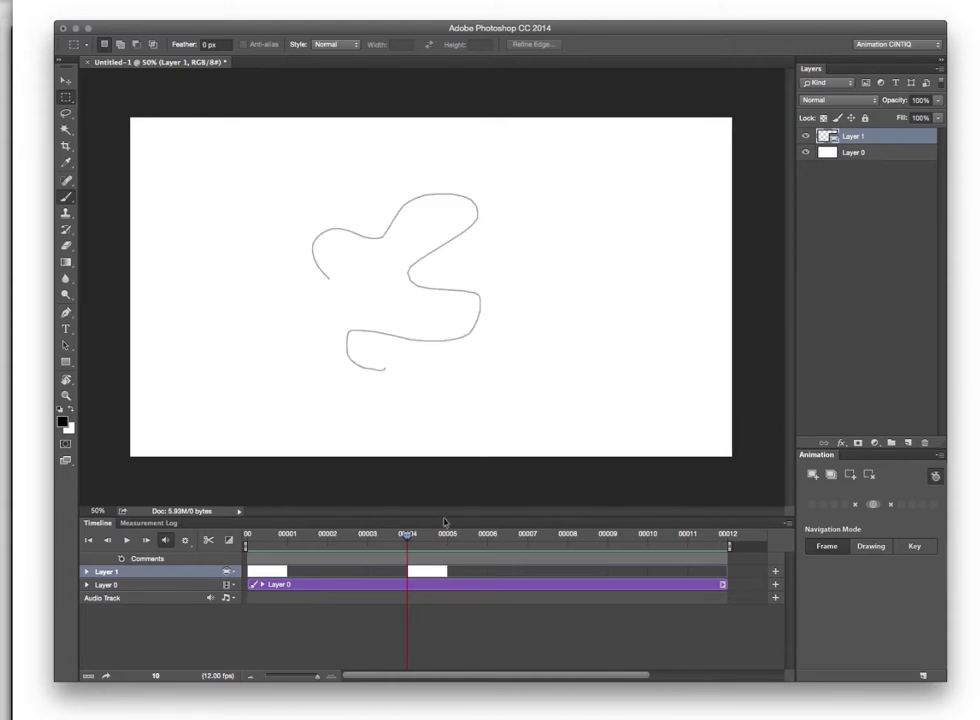
Scrub around frames 4 and 5, then step frame by frame forward to frame 10 and back to frame 6
mouse_move(447, 536)
mouse_down()
mouse_move(324, 540)
mouse_move(430, 540)
mouse_up()
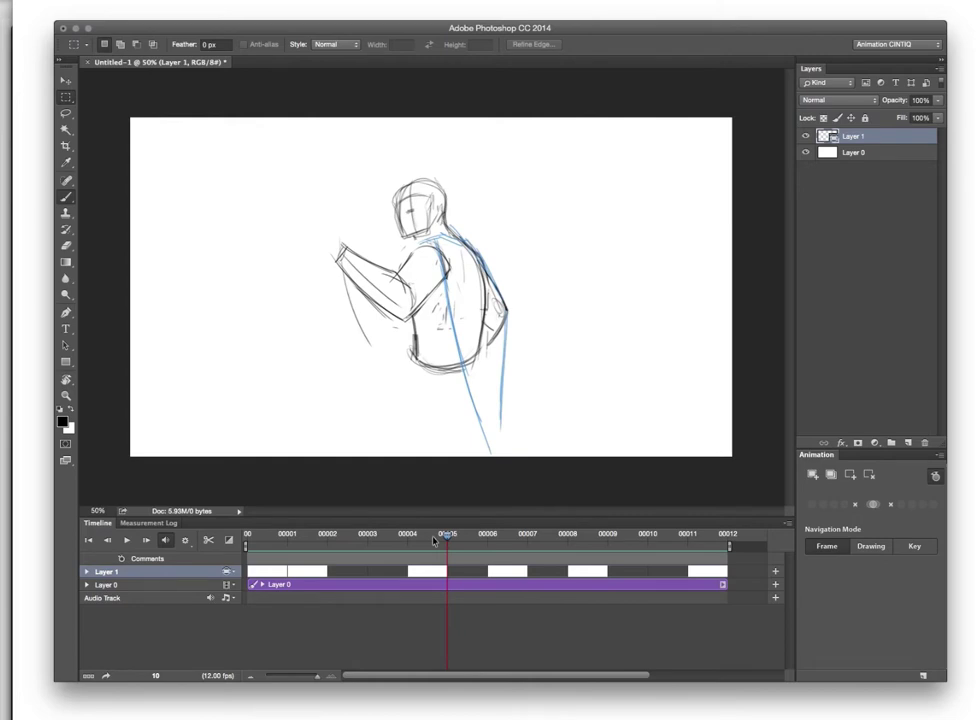
mouse_move(434, 540)
mouse_down()
mouse_move(670, 545)
mouse_move(252, 543)
mouse_move(621, 545)
mouse_move(420, 555)
mouse_up()
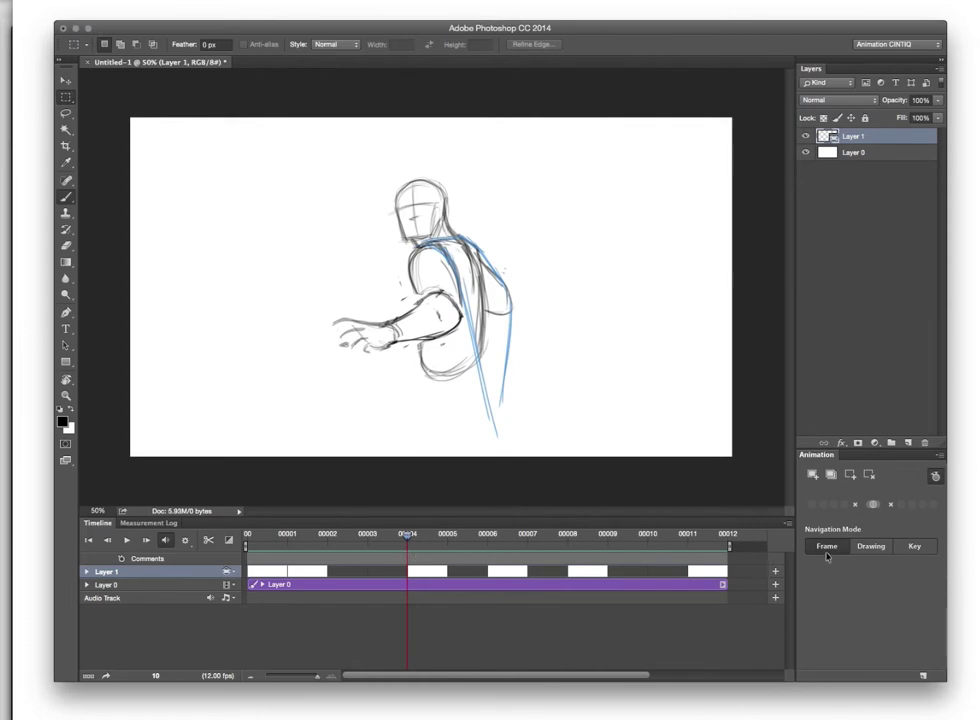
key(Right)
key(Right)
key(Right)
key(Right)
key(Right)
key(Right)
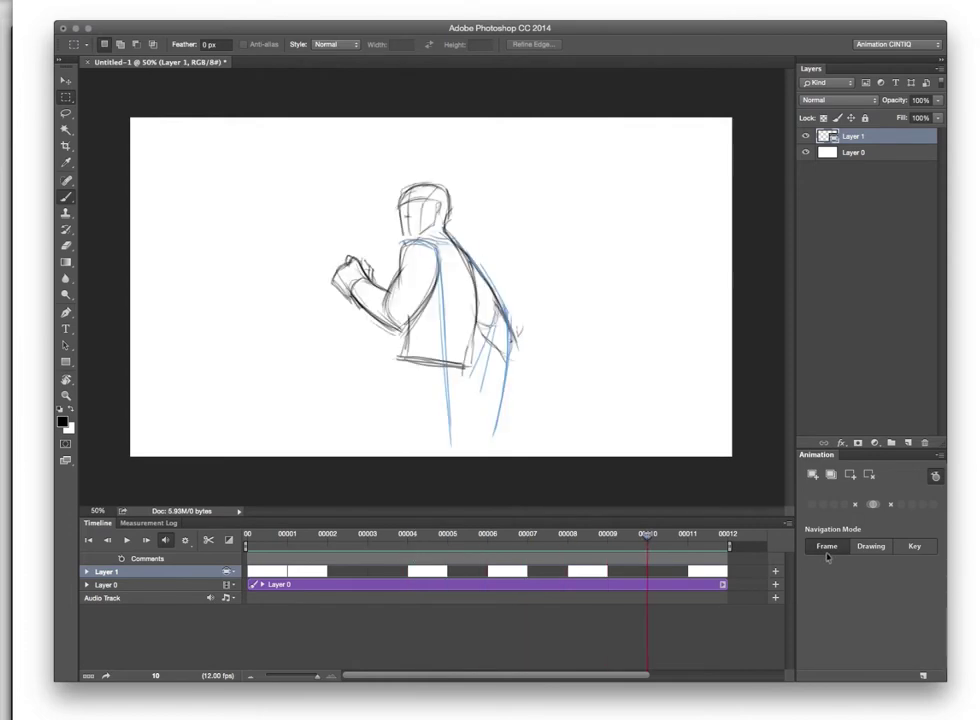
key(Left)
key(Left)
key(Left)
key(Left)
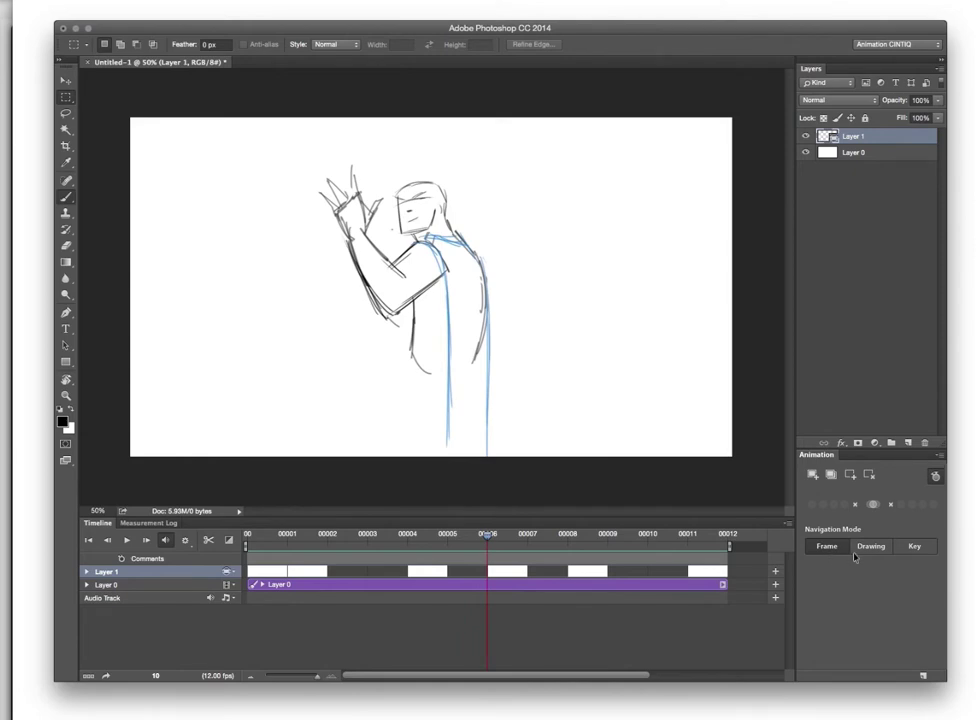
Switch the navigation mode to Drawing and step through the drawings on Layer 1
click(872, 550)
key(space)
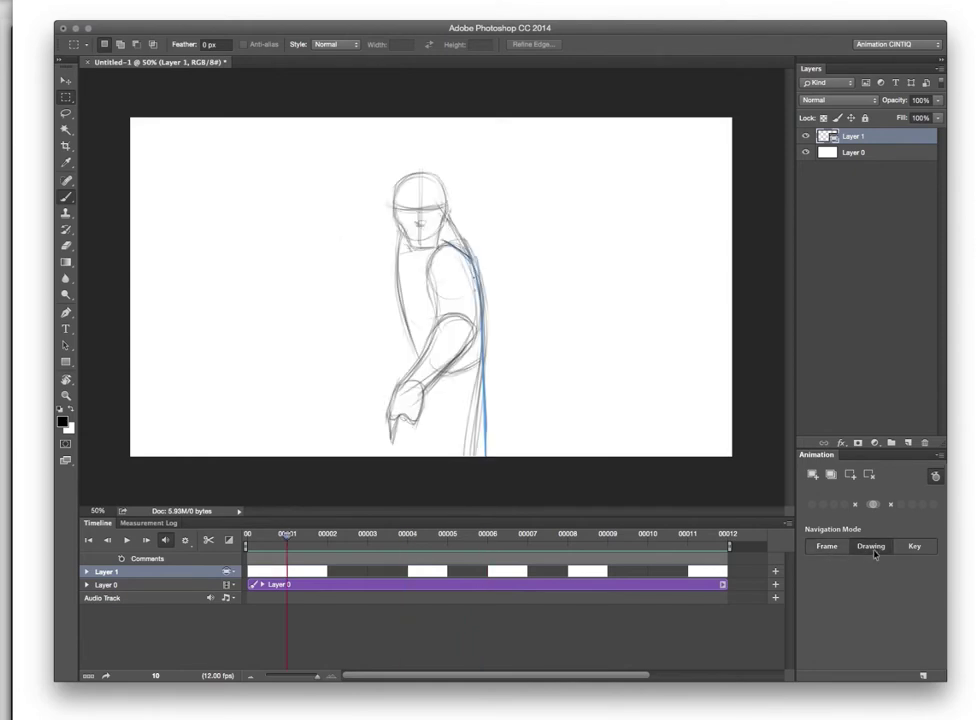
key(space)
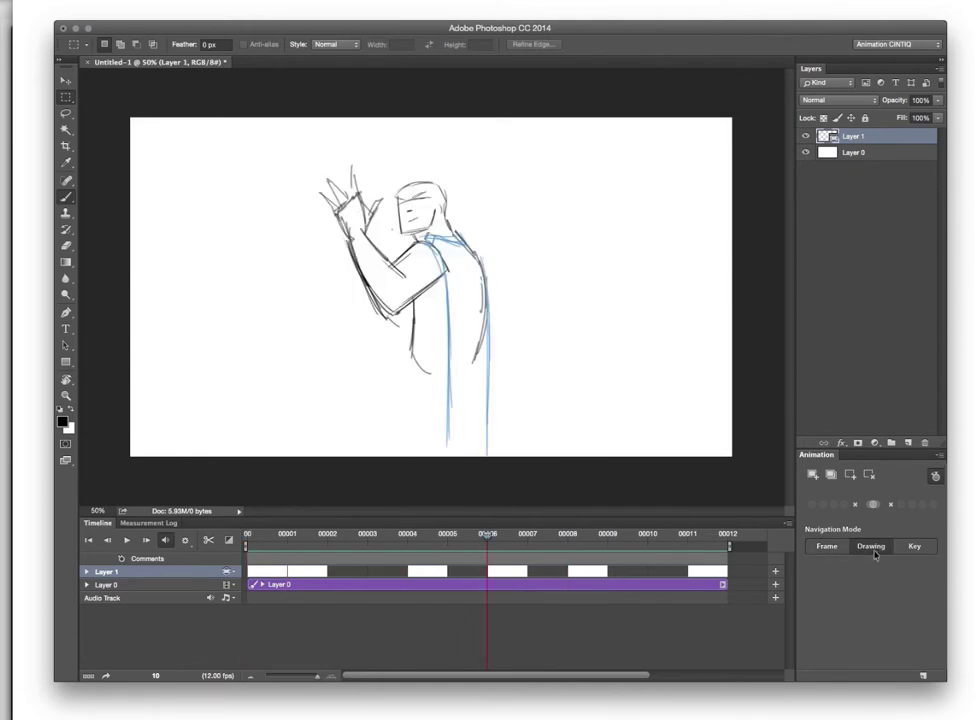
Set the navigation mode to Key and mark the Layer 1 drawings at frames 0, 4 and 11 as keys
click(915, 548)
click(271, 571)
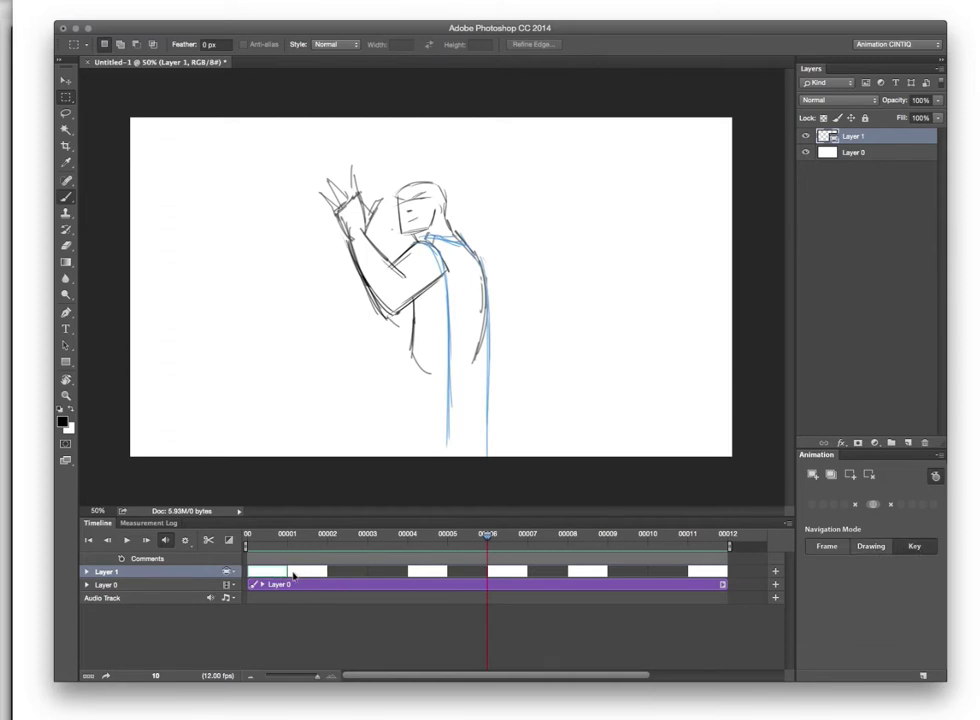
shift+click(422, 574)
shift+click(704, 574)
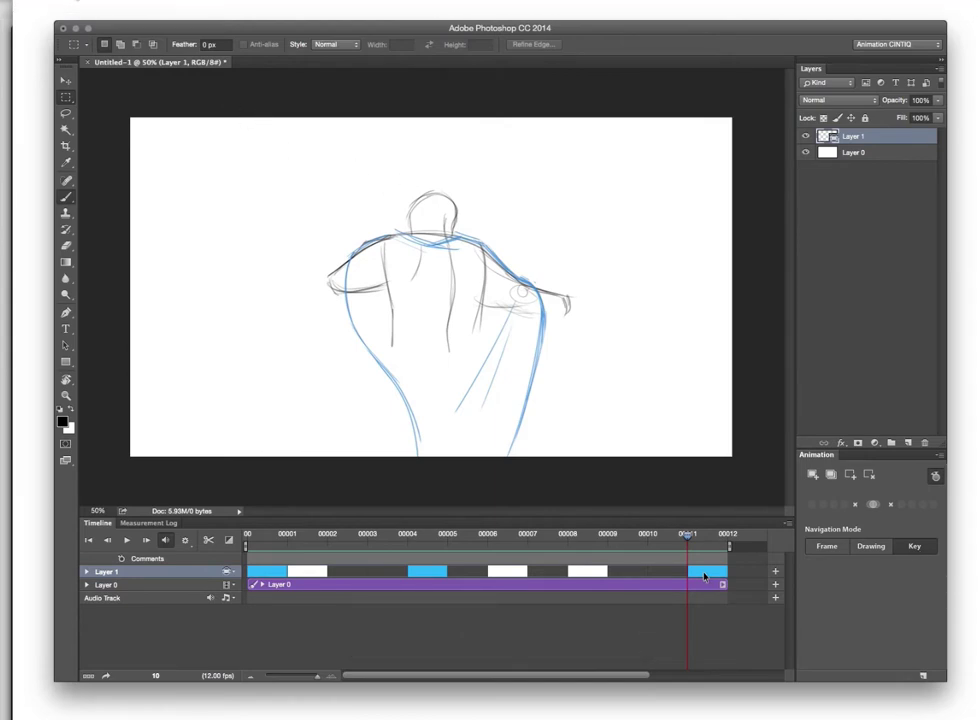
Switch to the 02-onion skin.mp4 video and play it
click(65, 5)
click(117, 114)
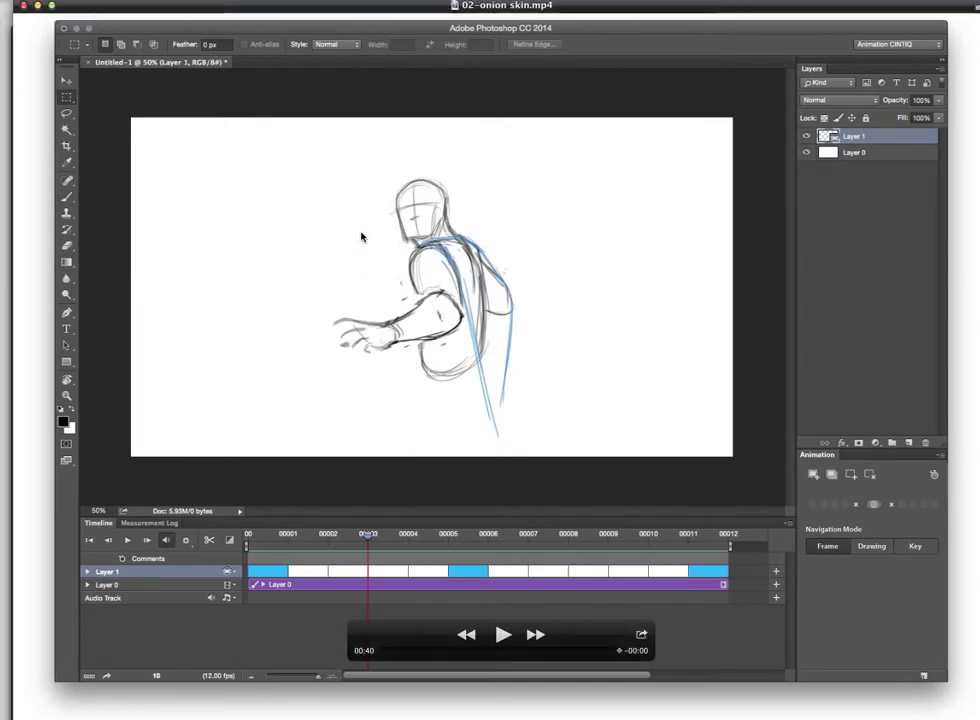
click(503, 634)
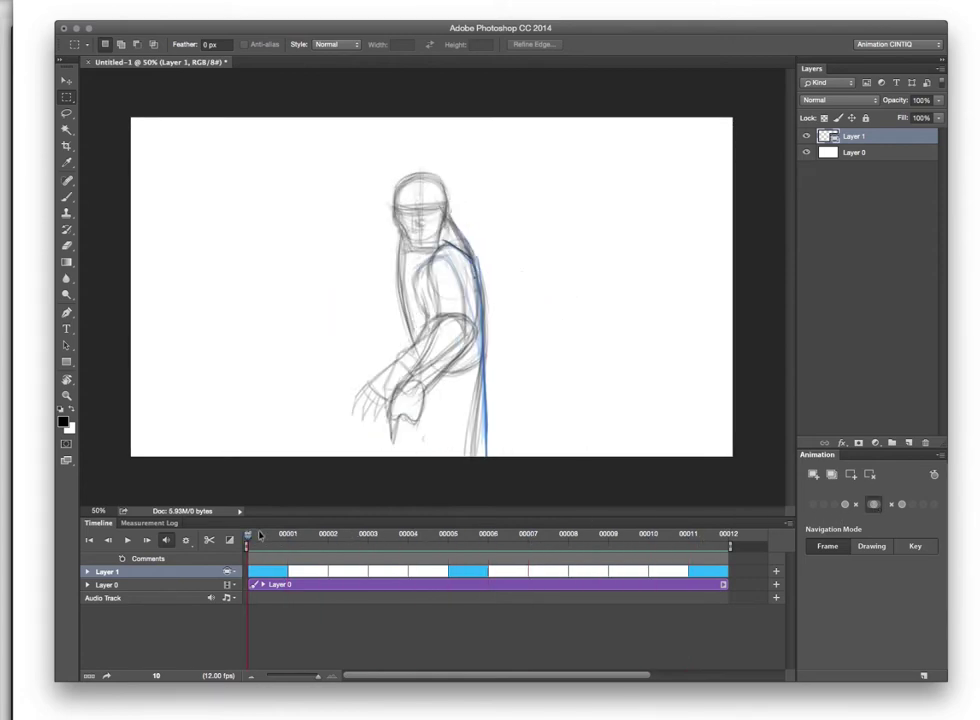
Compare the onion skins in Key and Frame navigation modes at the first frame, then move to frame 5 in Frame mode
click(914, 552)
mouse_move(254, 539)
mouse_down()
mouse_move(689, 542)
mouse_move(260, 537)
mouse_up()
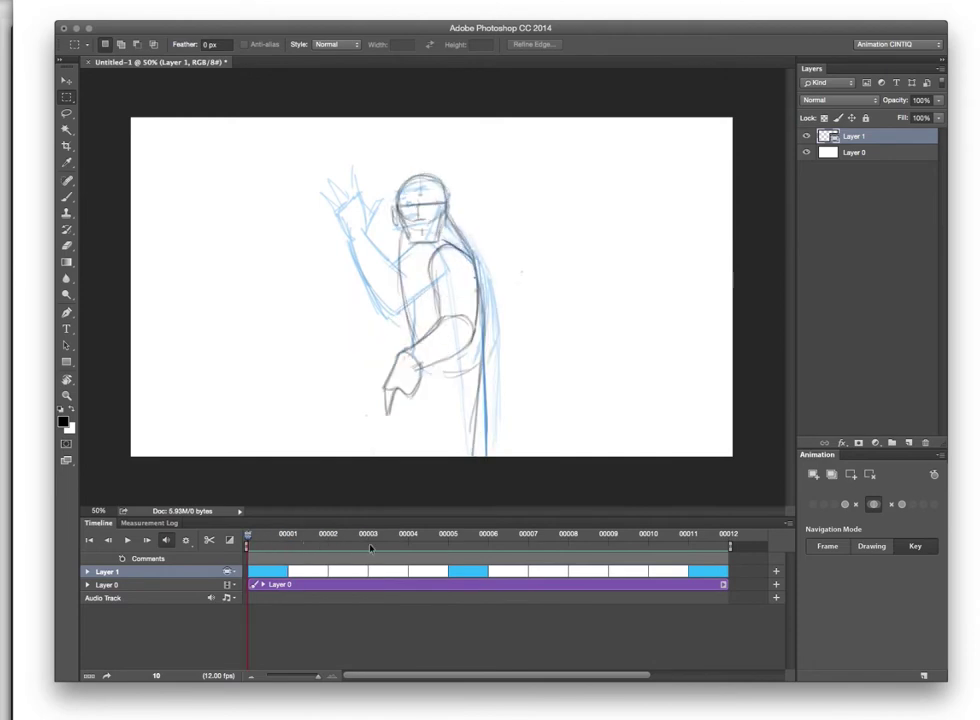
click(830, 550)
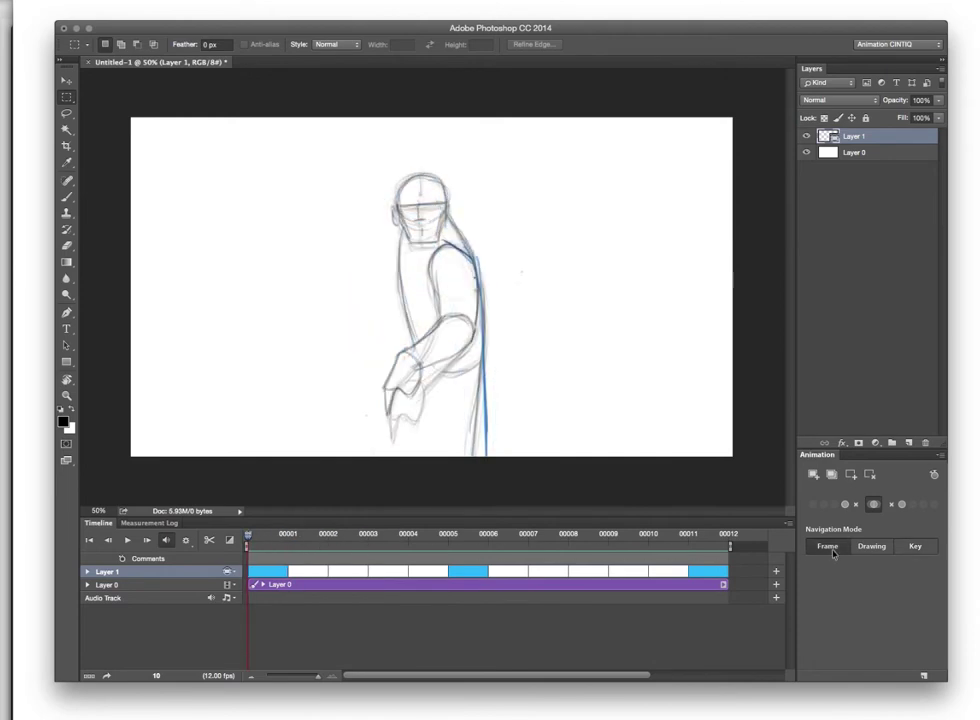
key(space)
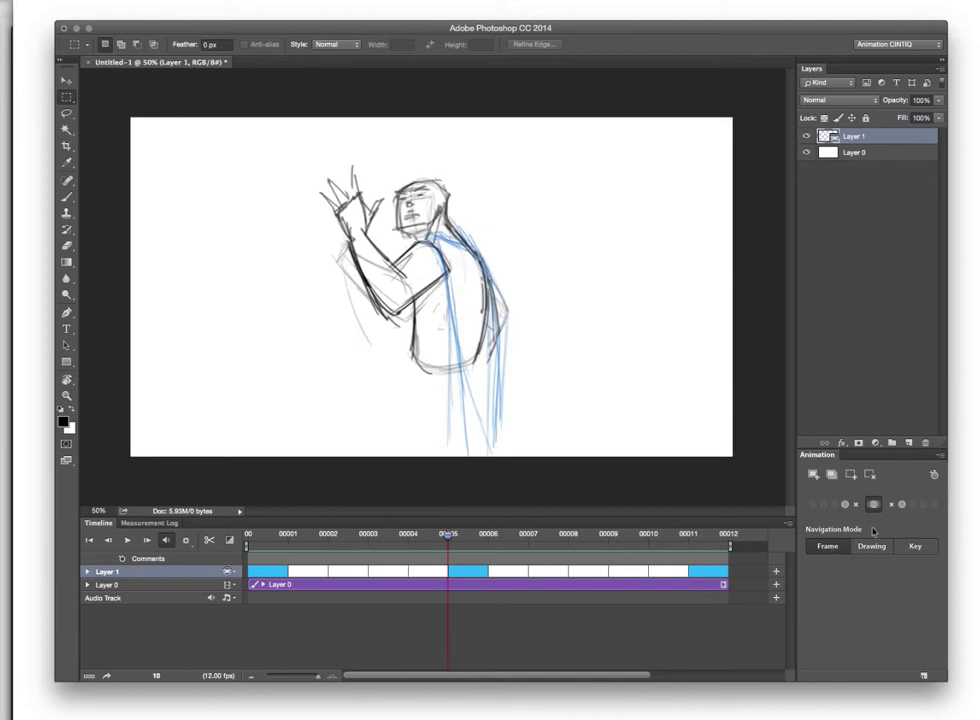
Extend the onion skin to three following frames at frame 5, then clear all following onion skins
click(912, 505)
click(923, 505)
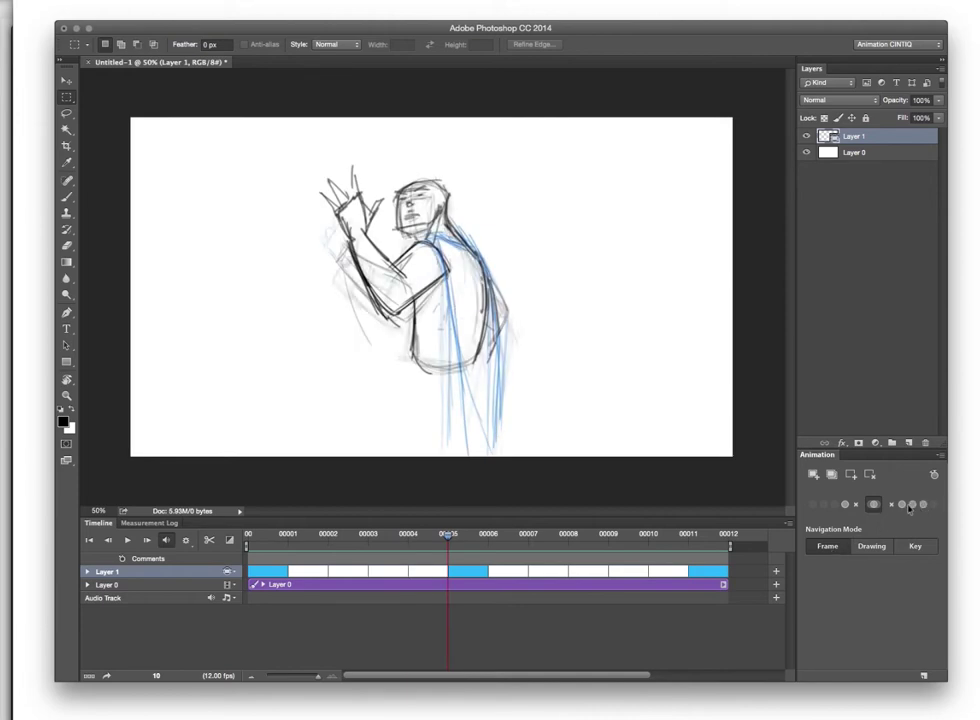
click(892, 505)
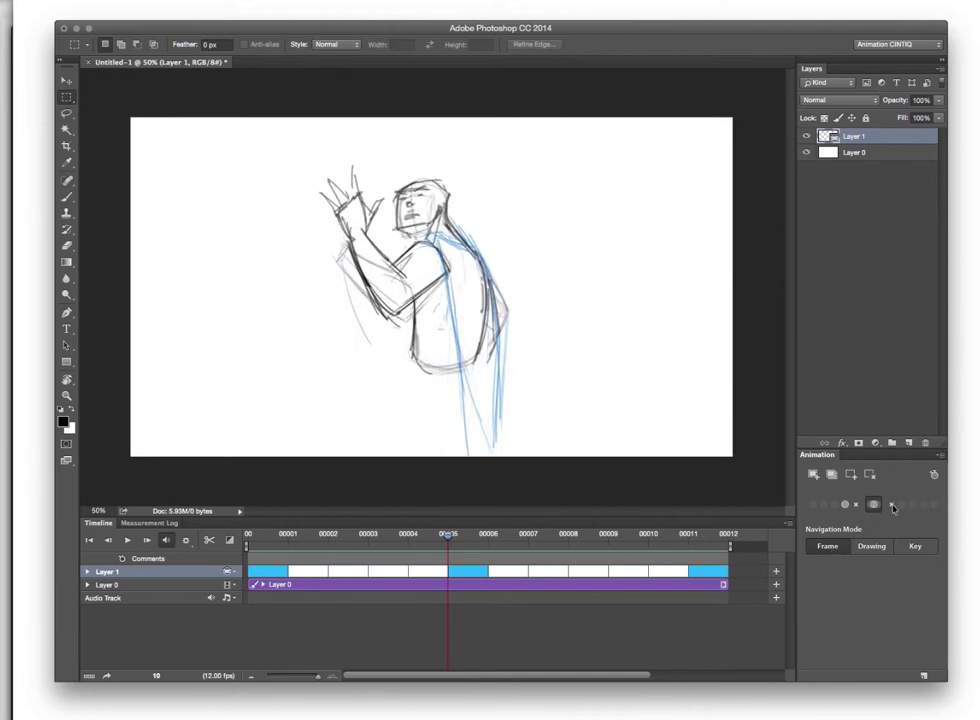
Turn off onion skinning and scrub through the drawings directly on the canvas to frame 3
click(873, 504)
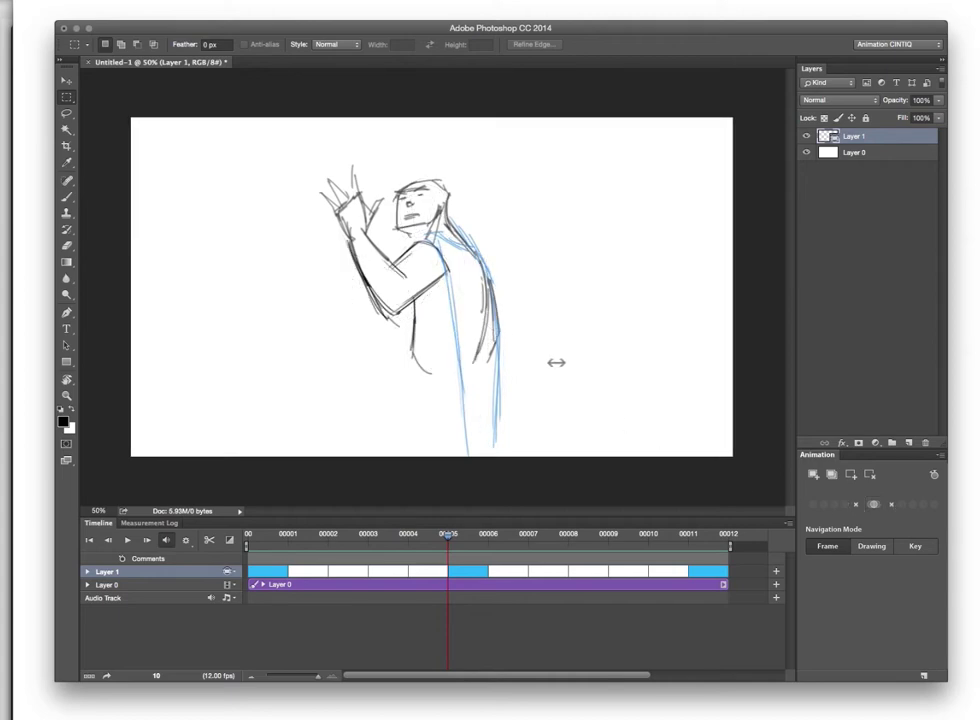
mouse_move(276, 357)
mouse_down()
mouse_move(667, 343)
mouse_move(490, 361)
mouse_move(157, 365)
mouse_move(630, 370)
mouse_move(335, 382)
mouse_up()
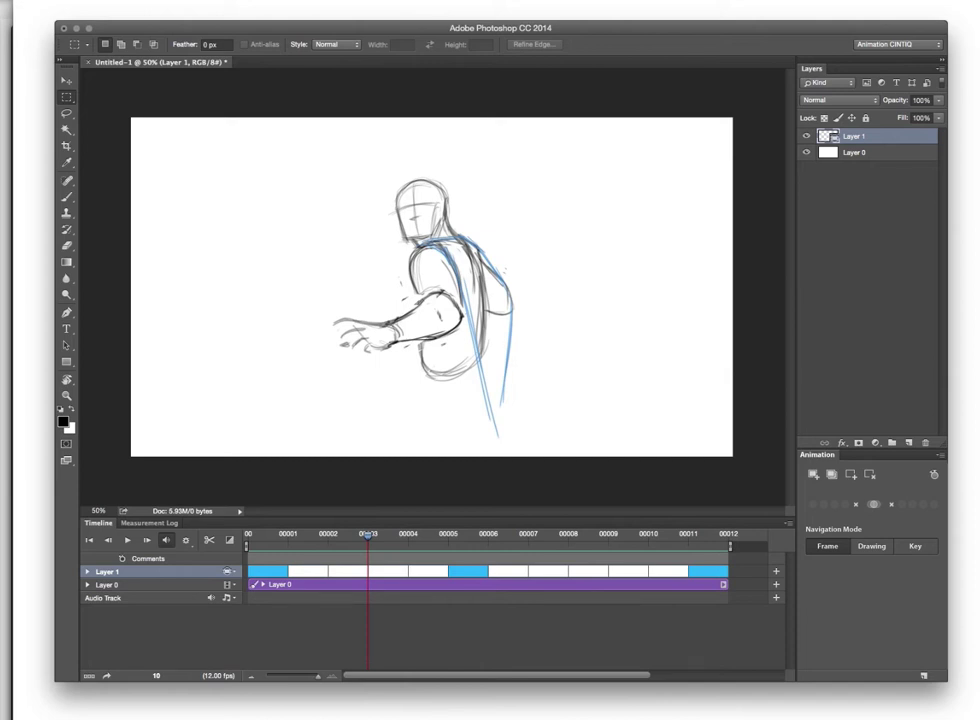
mouse_move(744, 606)
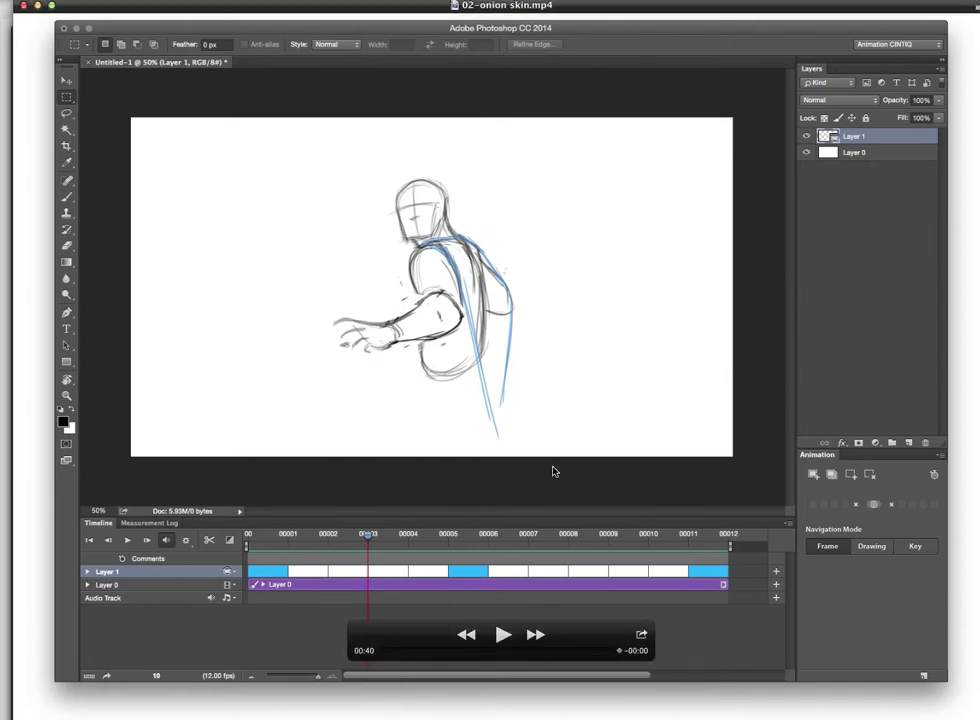